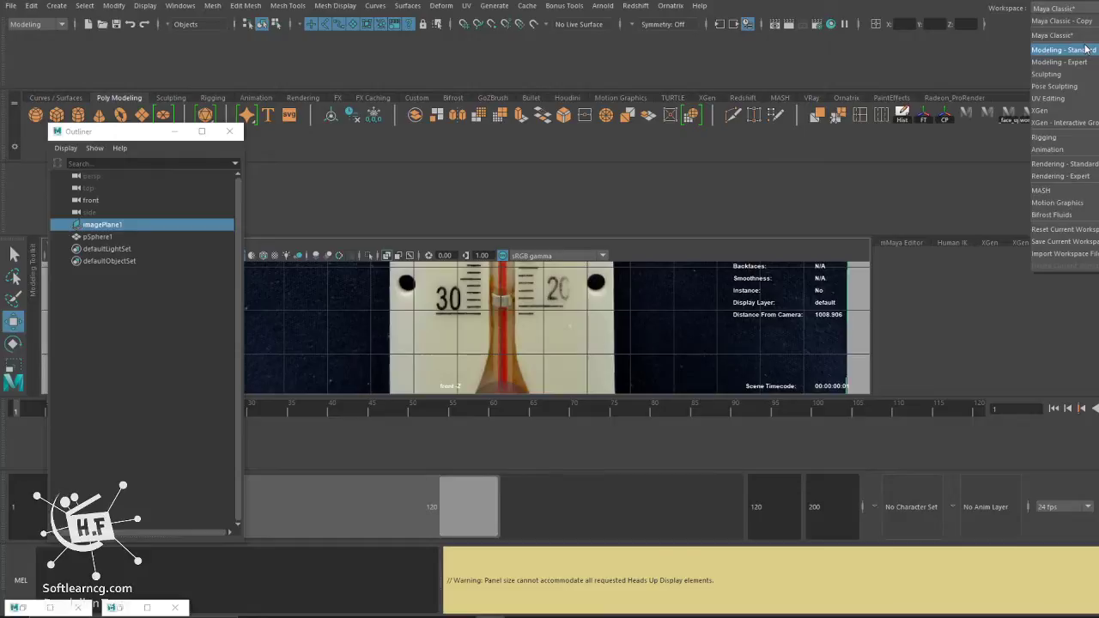
Switch workspaces from Modeling - Standard to Maya Classic, then to Maya Classic - Copy.
{"action": "left_click", "coordinate": [1085, 49]}
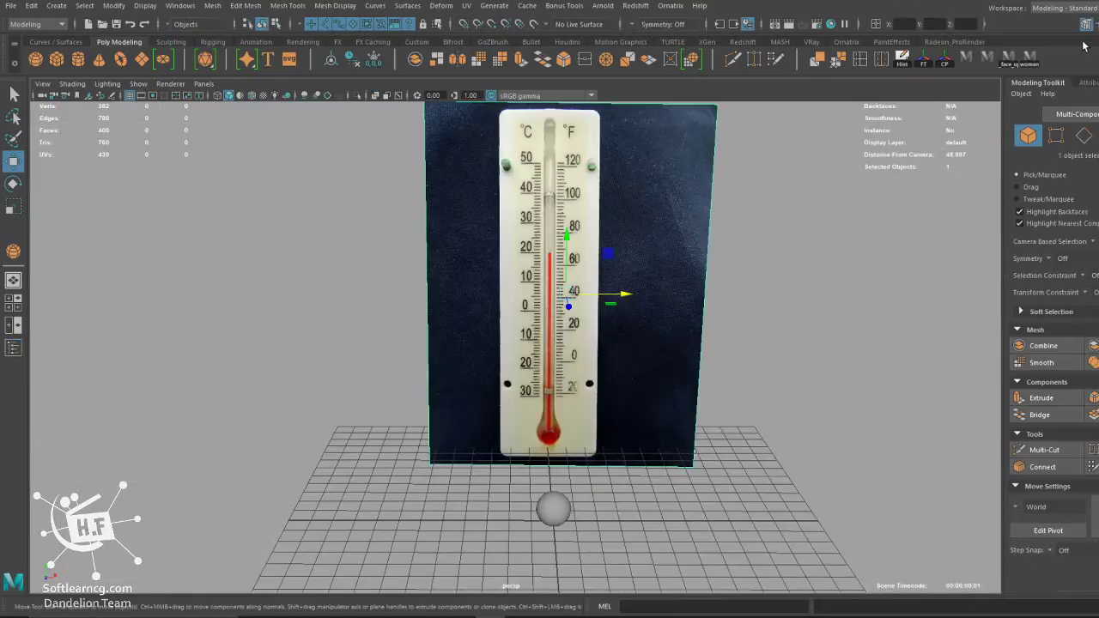
{"action": "left_click", "coordinate": [1080, 9]}
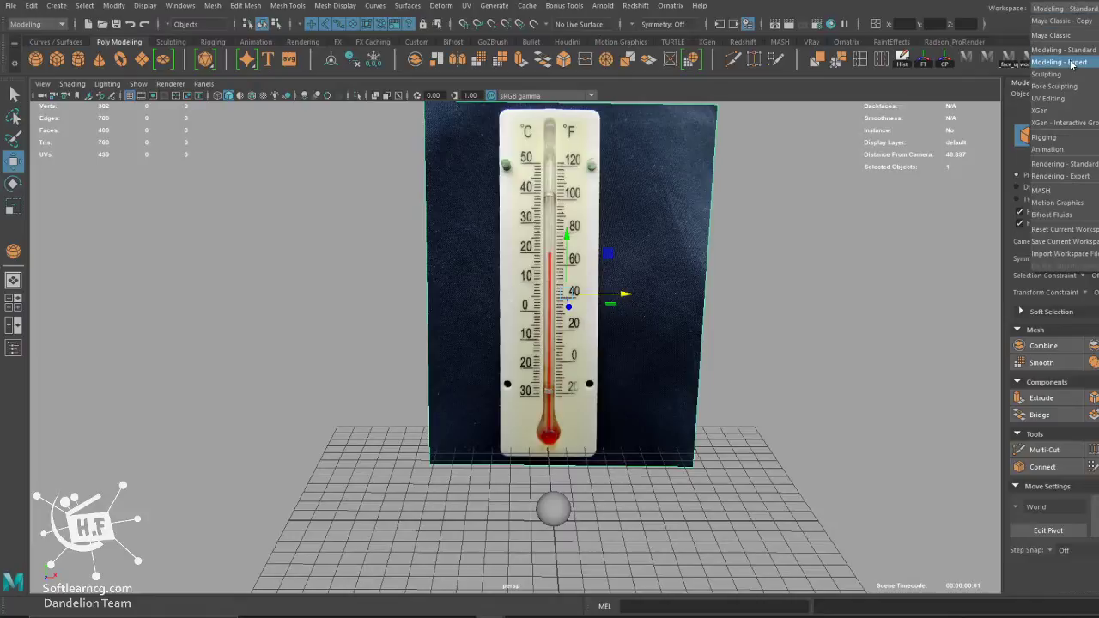
{"action": "left_click", "coordinate": [1080, 36]}
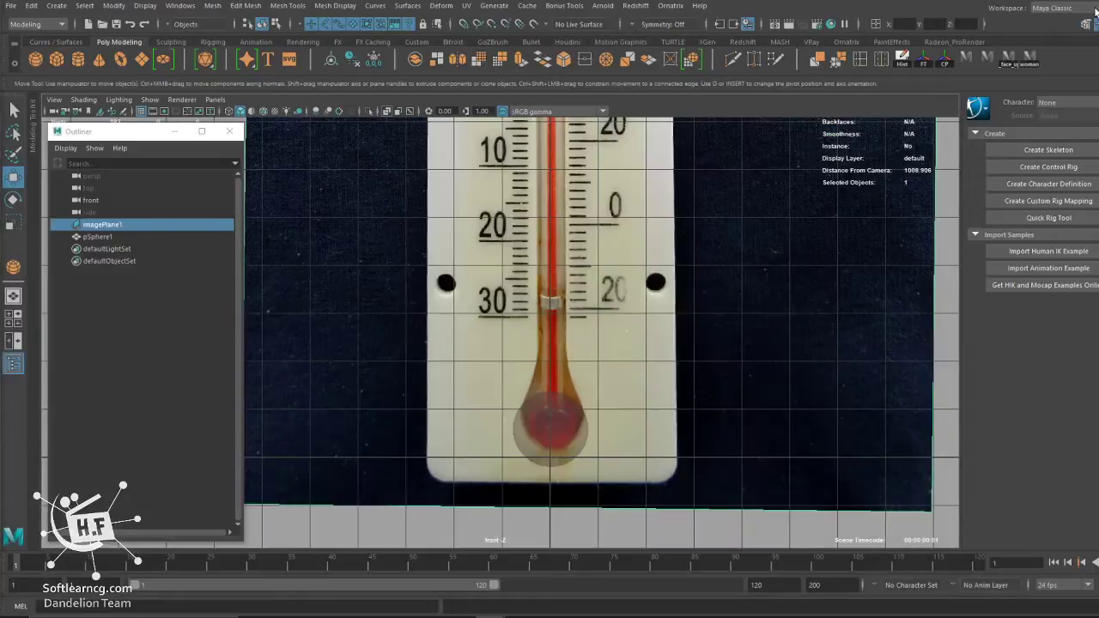
{"action": "left_click", "coordinate": [1096, 11]}
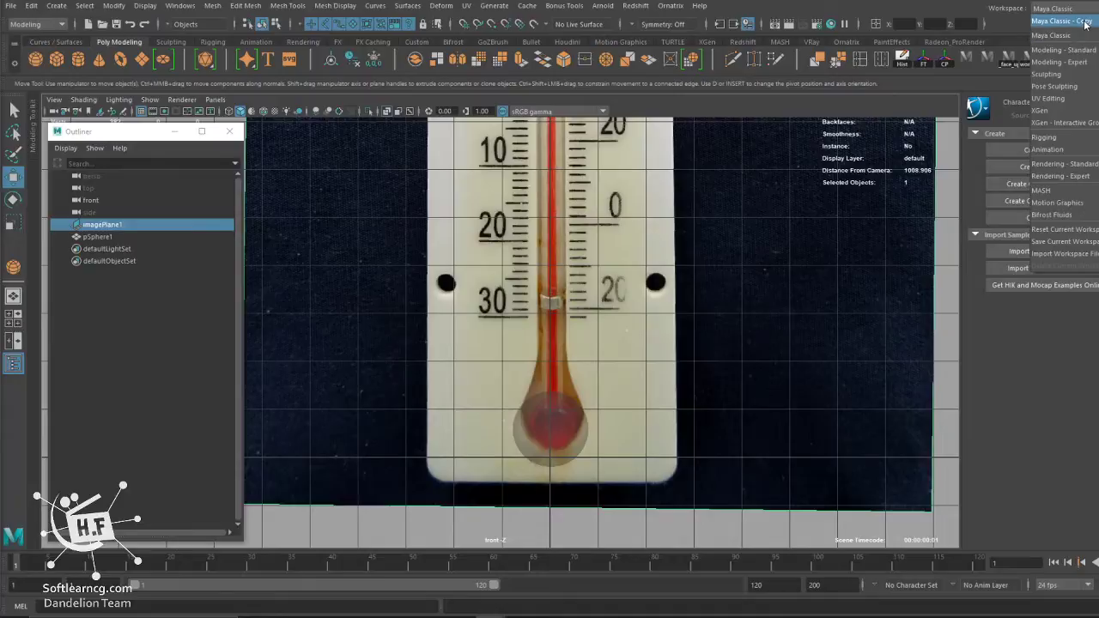
{"action": "left_click", "coordinate": [1094, 14]}
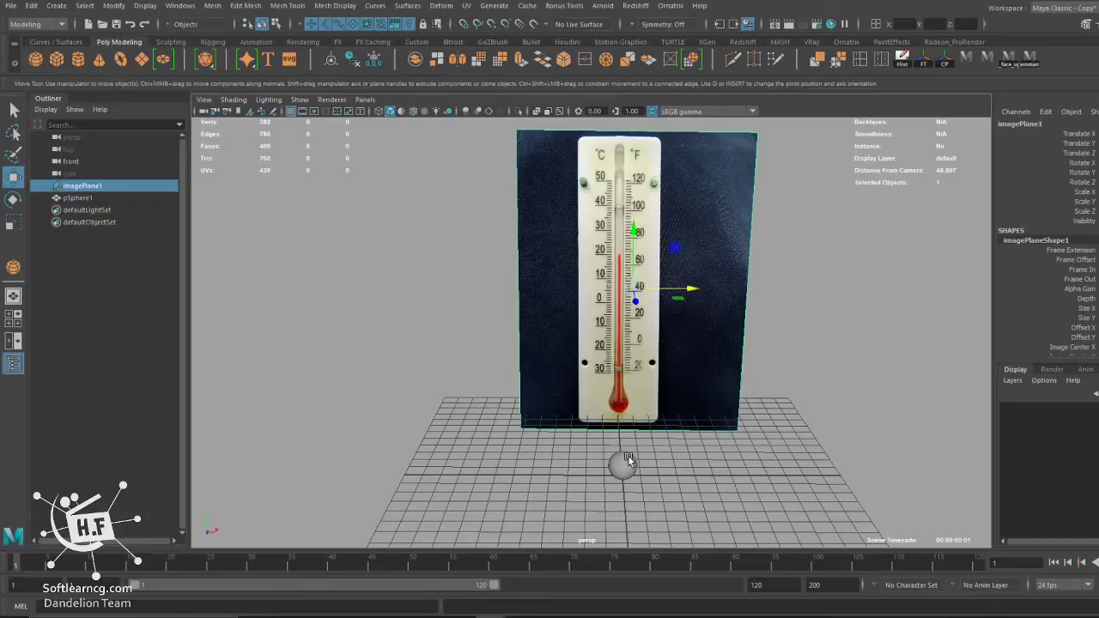
Show the front view full-size in the viewport and zoom in on the thermometer.
{"action": "key", "text": "space"}
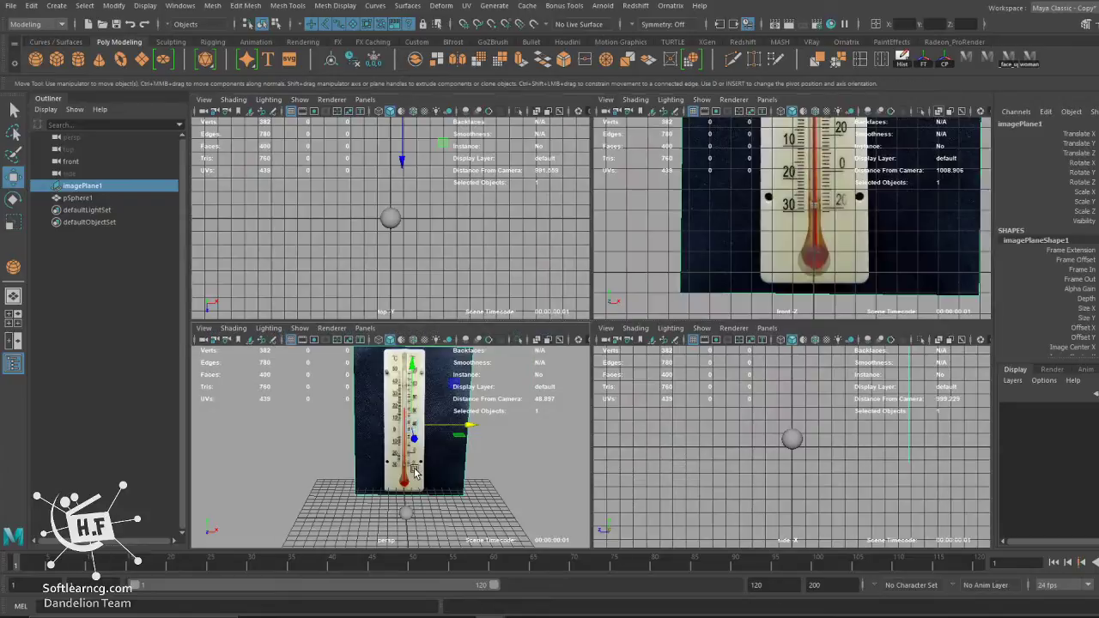
{"action": "key", "text": "space"}
{"action": "key", "text": "space"}
{"action": "key", "text": "space"}
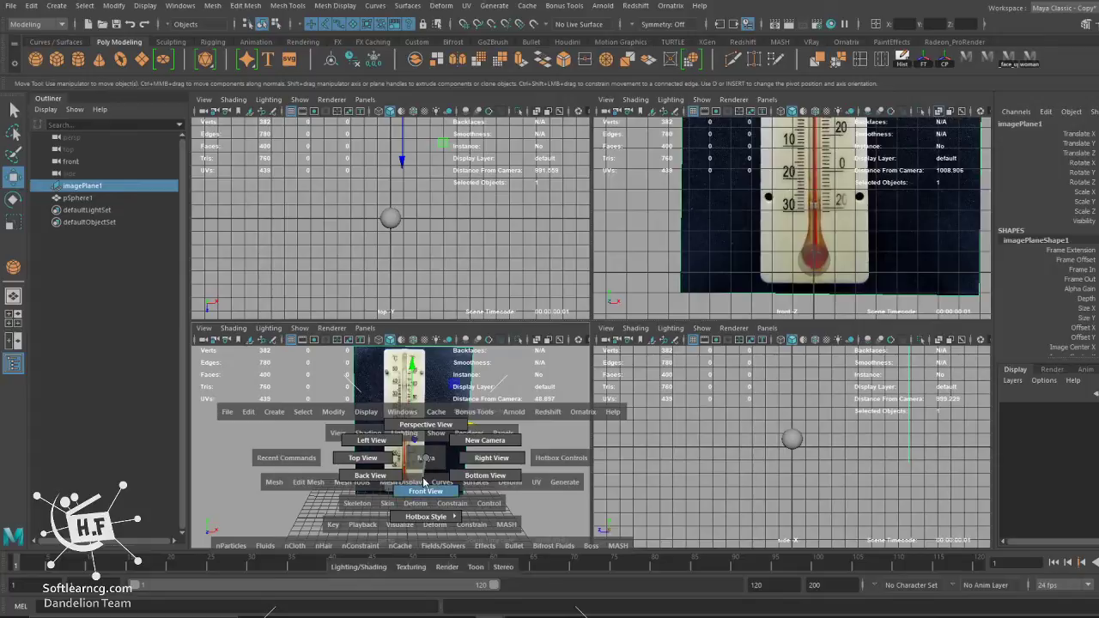
{"action": "left_click_drag", "start_coordinate": [426, 461], "coordinate": [425, 490]}
{"action": "scroll", "coordinate": [510, 479], "scroll_direction": "up", "scroll_amount": 2}
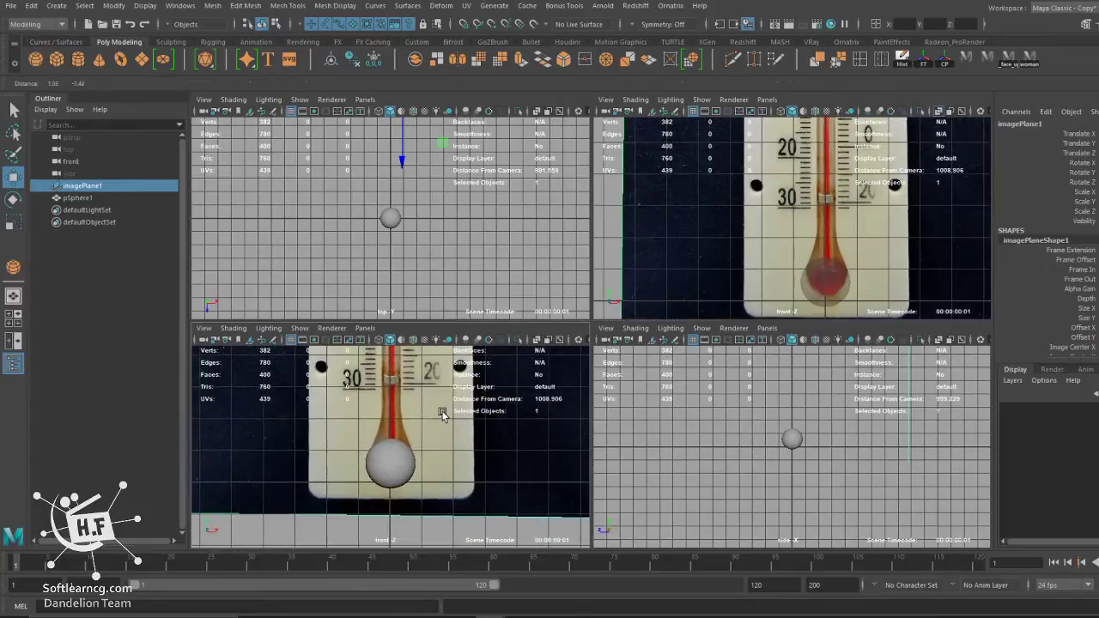
{"action": "key", "text": "space"}
{"action": "scroll", "coordinate": [524, 416], "scroll_direction": "up", "scroll_amount": 1}
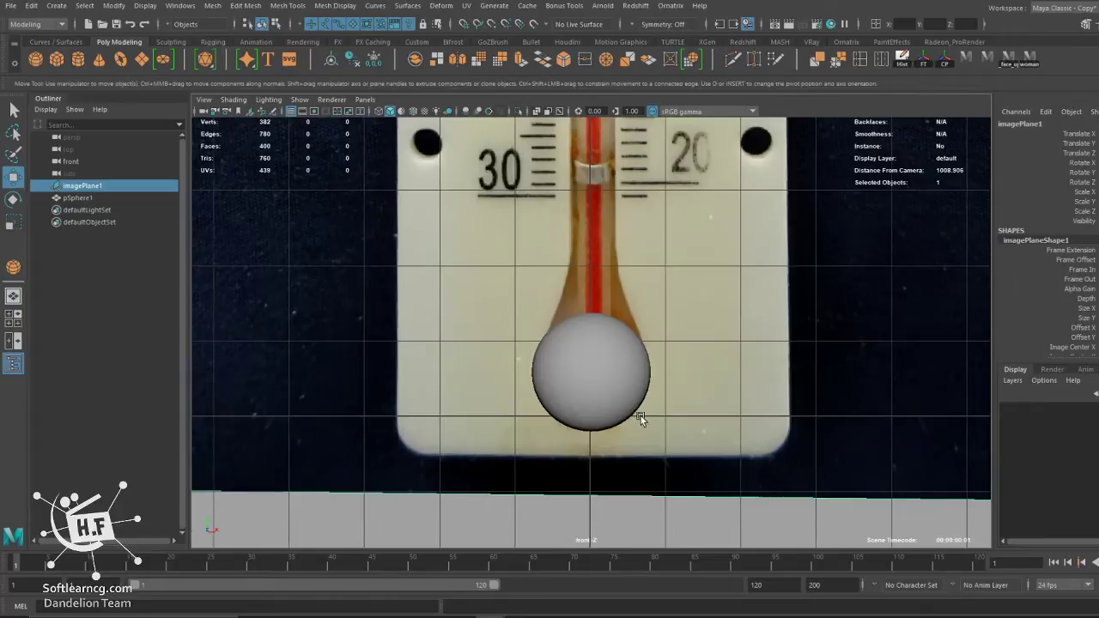
{"action": "scroll", "coordinate": [642, 417], "scroll_direction": "up", "scroll_amount": 1}
Enable X-Ray, align the image plane's bulb over the sphere, and select the sphere.
{"action": "left_click", "coordinate": [536, 112]}
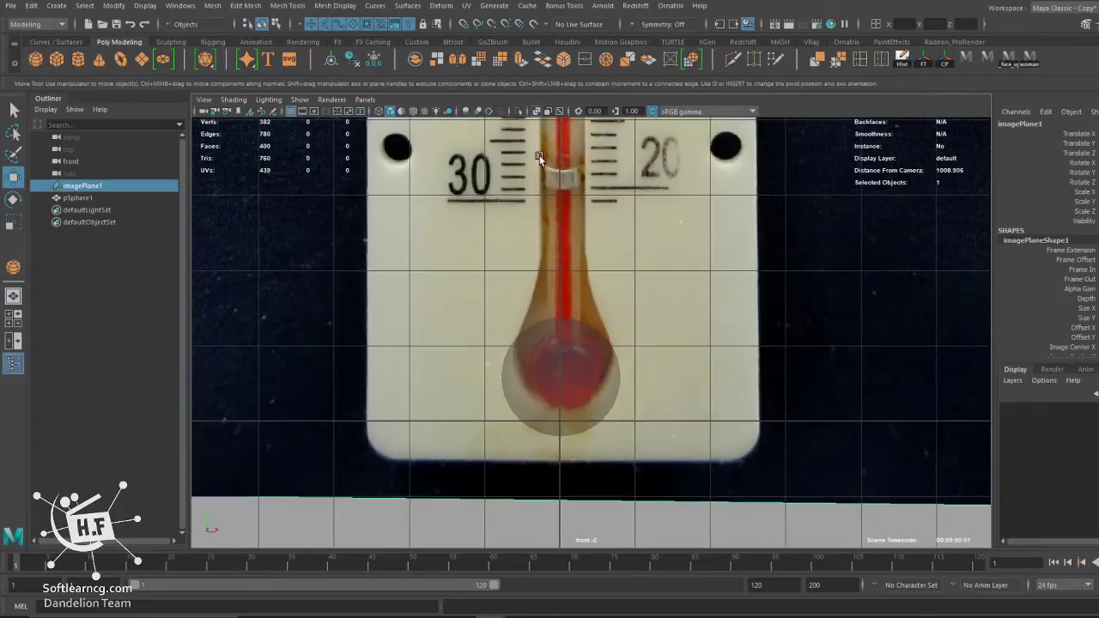
{"action": "scroll", "coordinate": [589, 390], "scroll_direction": "up", "scroll_amount": 1}
{"action": "middle_click_drag", "start_coordinate": [630, 399], "coordinate": [599, 402], "text": "alt"}
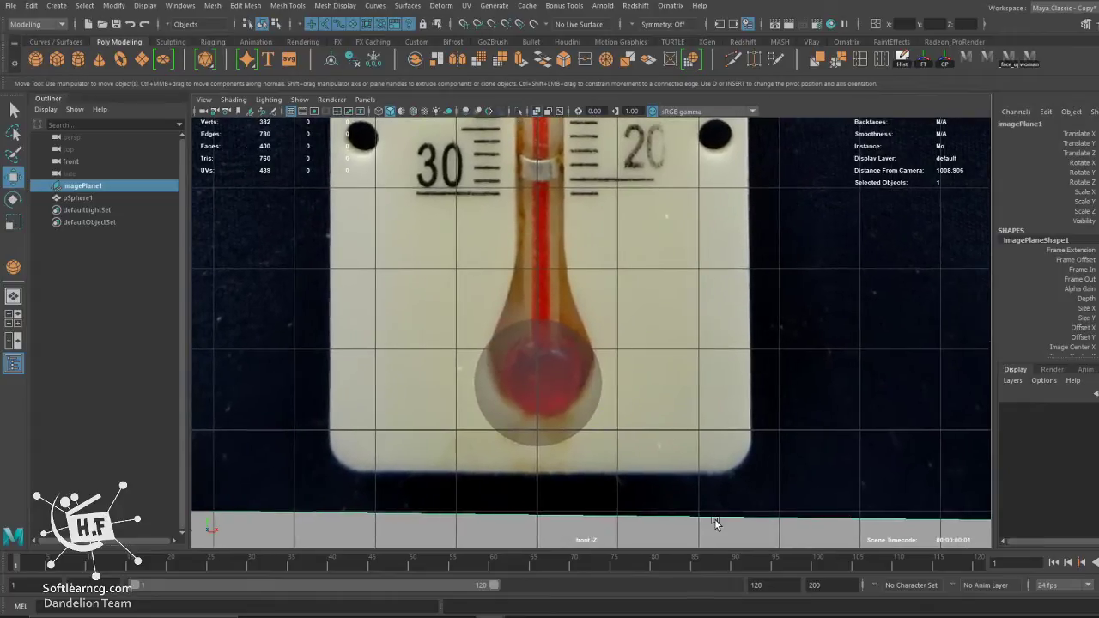
{"action": "scroll", "coordinate": [570, 426], "scroll_direction": "down", "scroll_amount": 1}
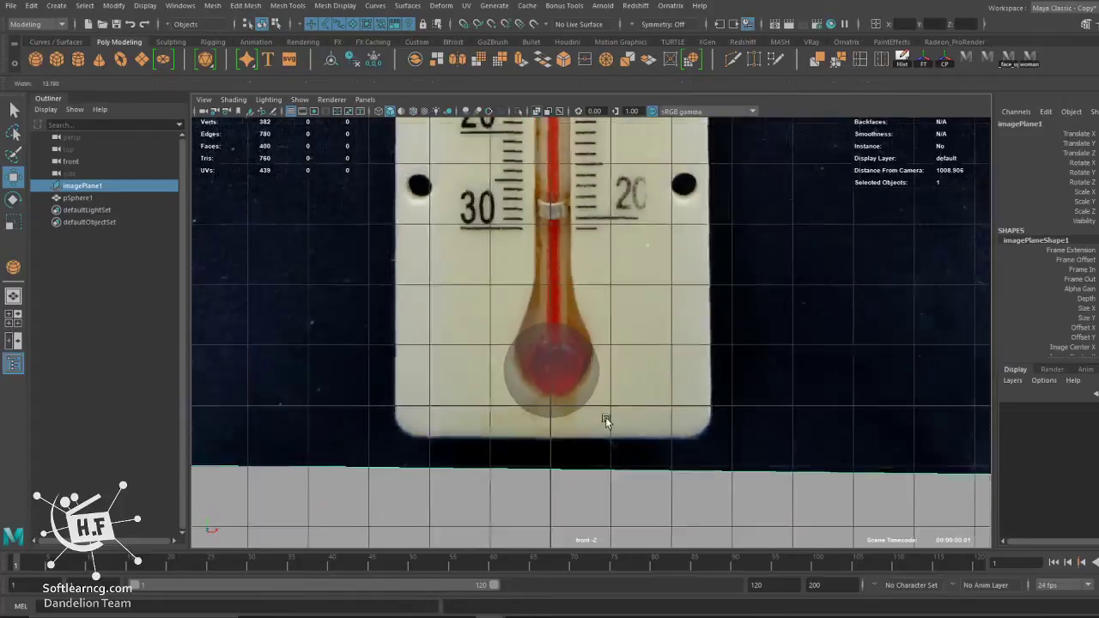
{"action": "scroll", "coordinate": [292, 370], "scroll_direction": "down", "scroll_amount": 4}
{"action": "left_click_drag", "start_coordinate": [651, 204], "coordinate": [652, 204]}
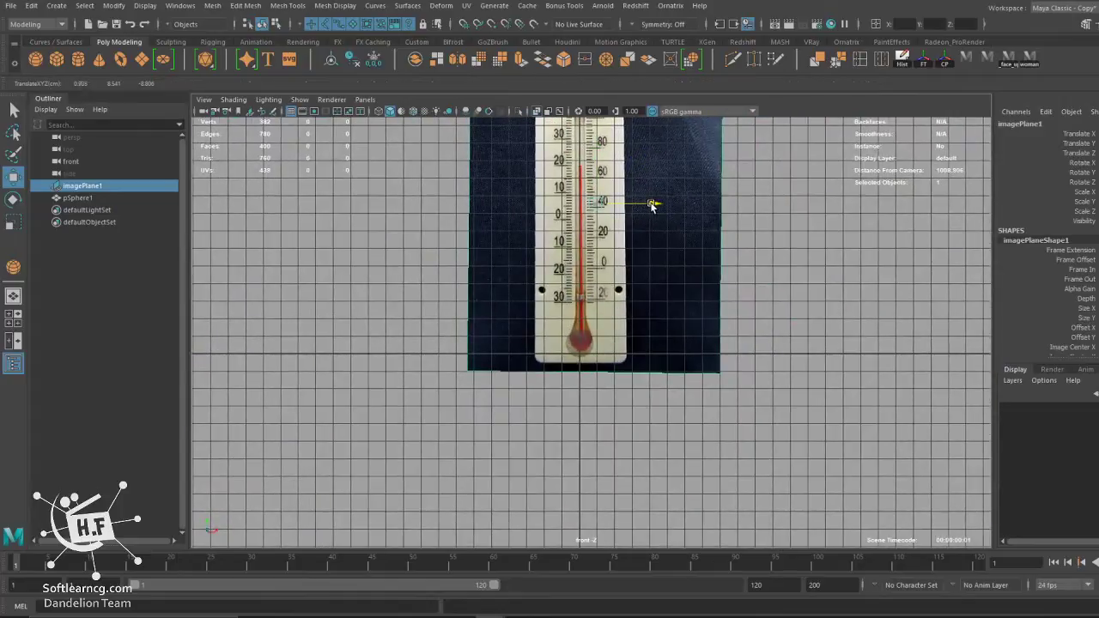
{"action": "right_click_drag", "start_coordinate": [686, 326], "coordinate": [902, 461], "text": "alt"}
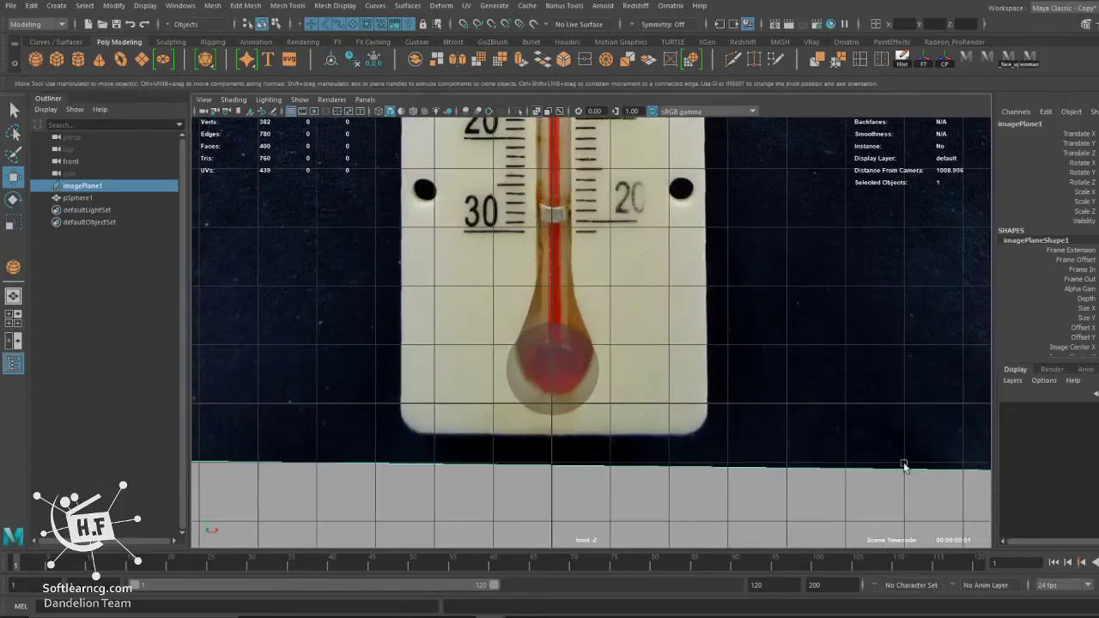
{"action": "left_click", "coordinate": [594, 375]}
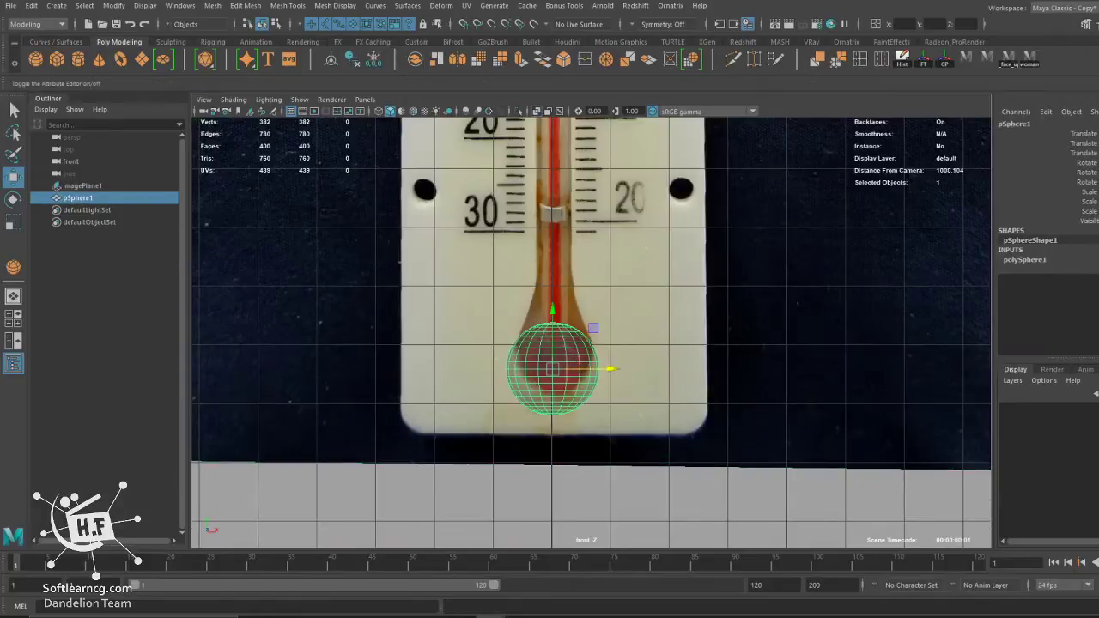
Set the sphere's radius to 0.521 in its polySphere1 settings.
{"action": "key", "text": "ctrl+a"}
{"action": "left_click", "coordinate": [1012, 121]}
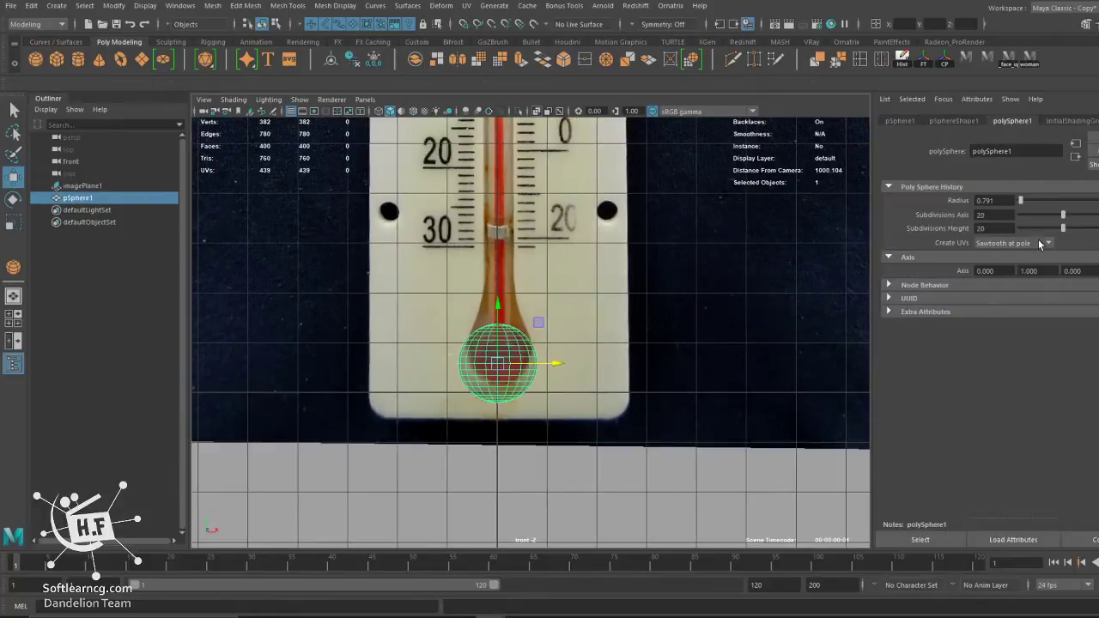
{"action": "mouse_move", "coordinate": [985, 200]}
{"action": "left_mouse_down", "text": "ctrl"}
{"action": "mouse_move", "coordinate": [994, 206]}
{"action": "mouse_move", "coordinate": [964, 220]}
{"action": "mouse_move", "coordinate": [989, 208]}
{"action": "left_mouse_up", "text": "ctrl"}
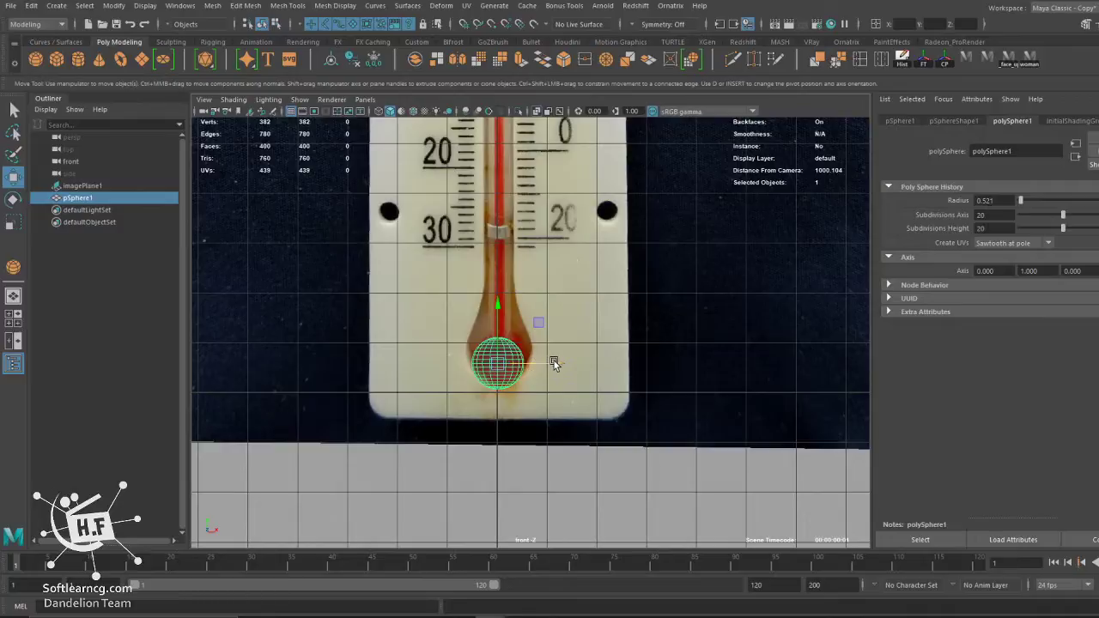
Nudge the image plane, centre the sphere on the bulb, and return to four views.
{"action": "left_click", "coordinate": [699, 401]}
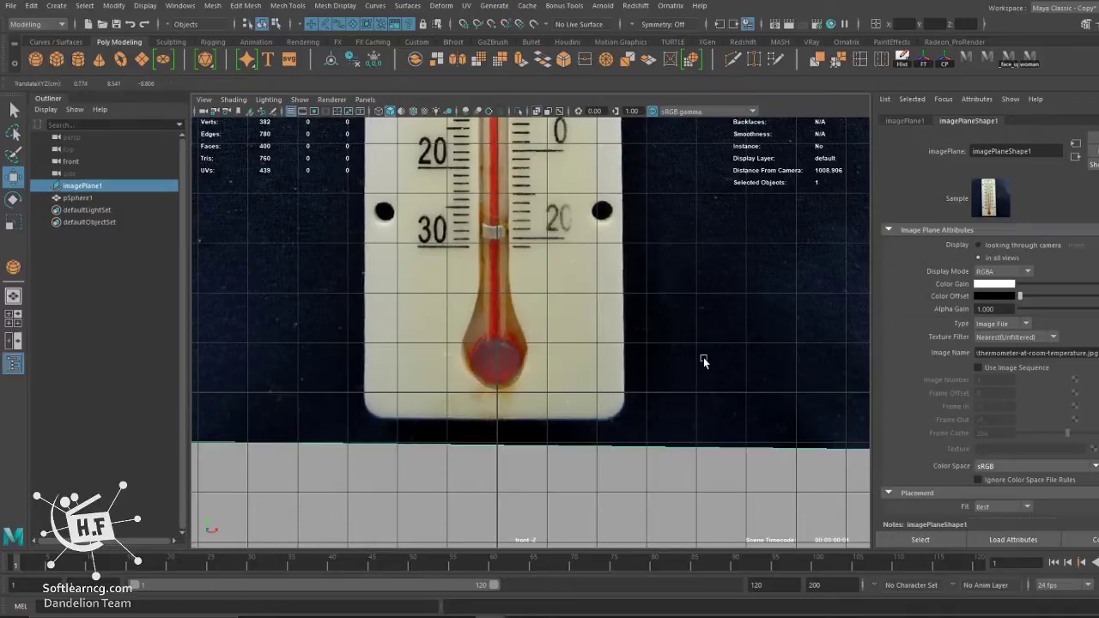
{"action": "middle_click_drag", "start_coordinate": [702, 361], "coordinate": [703, 361]}
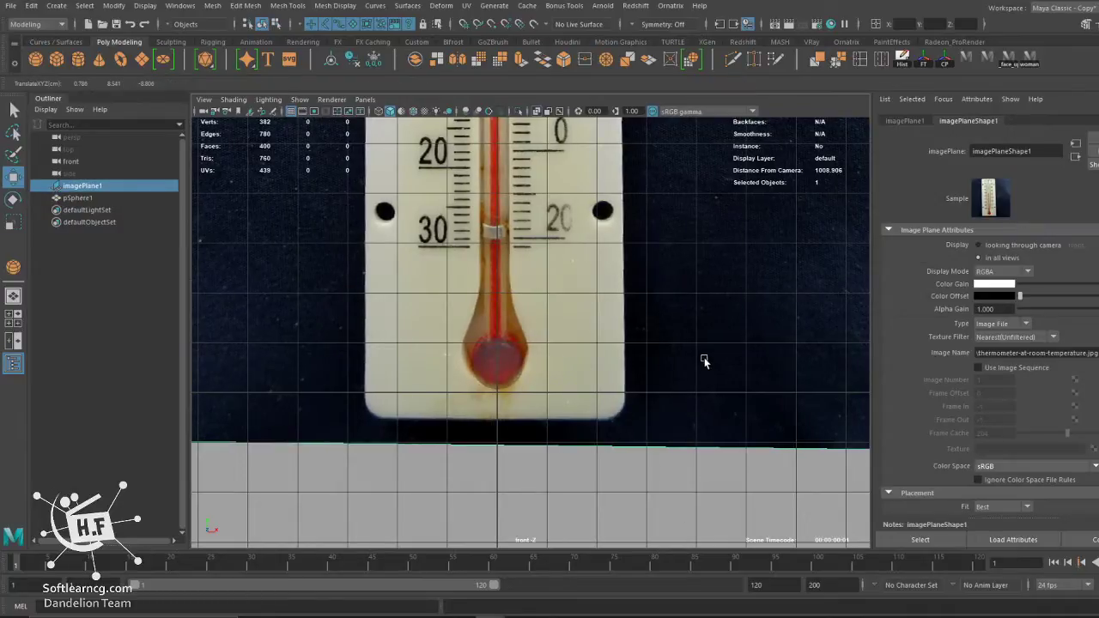
{"action": "left_click", "coordinate": [507, 367]}
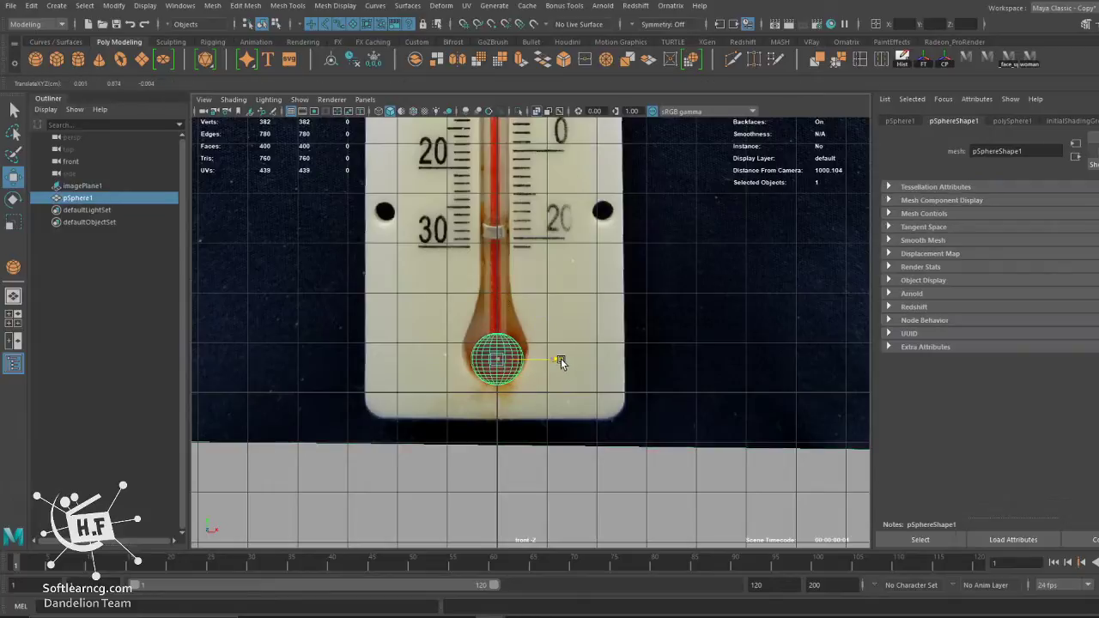
{"action": "left_click_drag", "start_coordinate": [533, 362], "coordinate": [532, 363]}
{"action": "scroll", "coordinate": [532, 364], "scroll_direction": "down", "scroll_amount": 4}
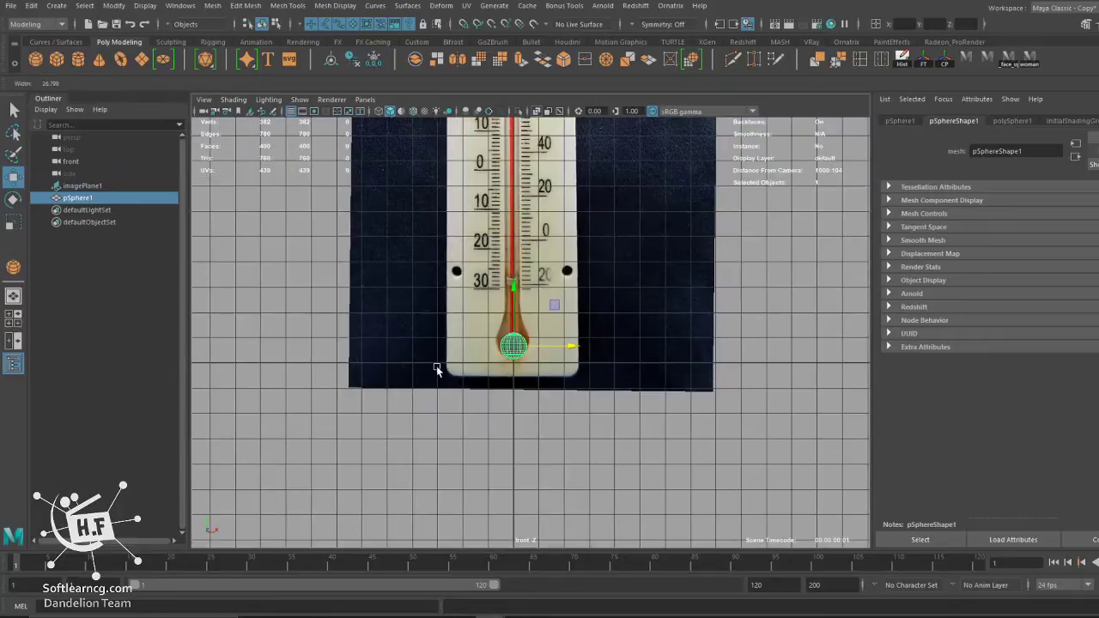
{"action": "key", "text": "space"}
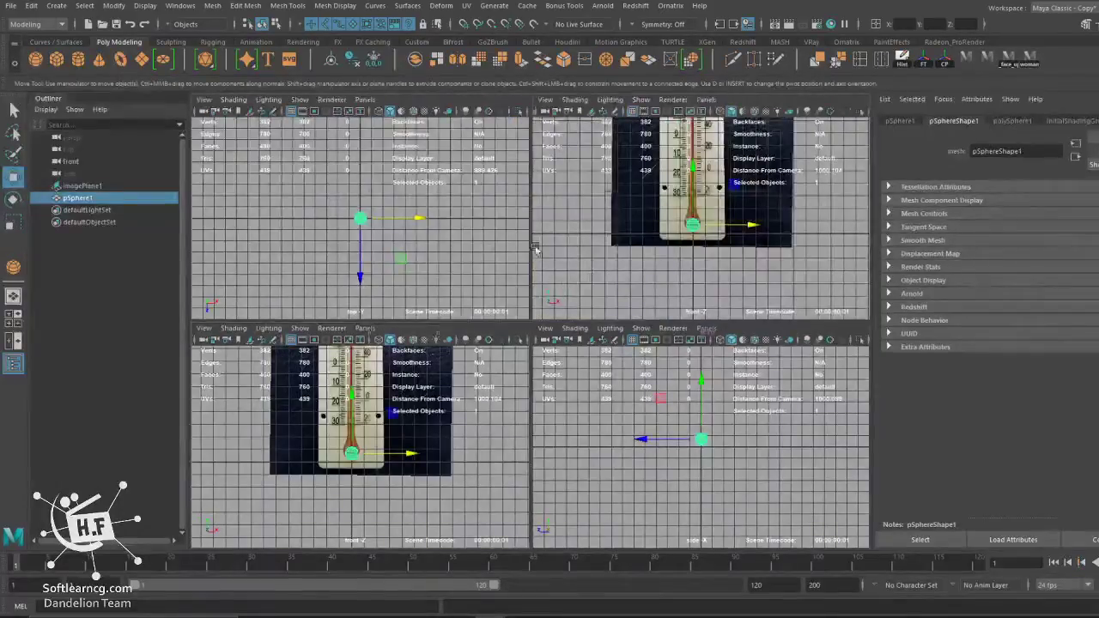
Create a tall polygon cylinder at the sphere's position.
{"action": "key", "text": "space"}
{"action": "key", "text": "space"}
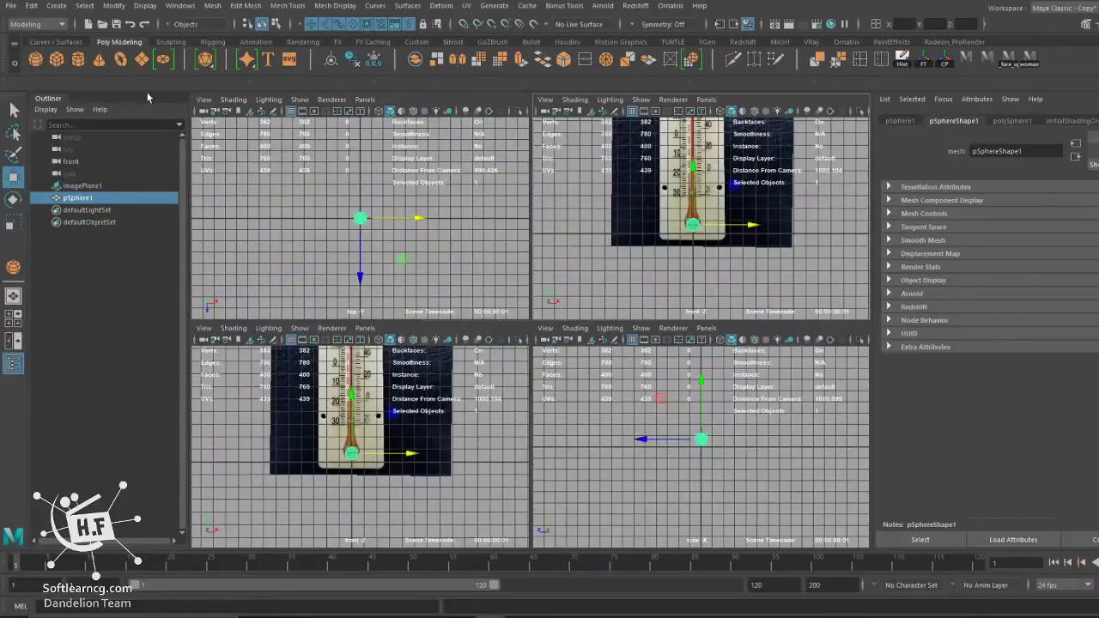
{"action": "left_click", "coordinate": [78, 59]}
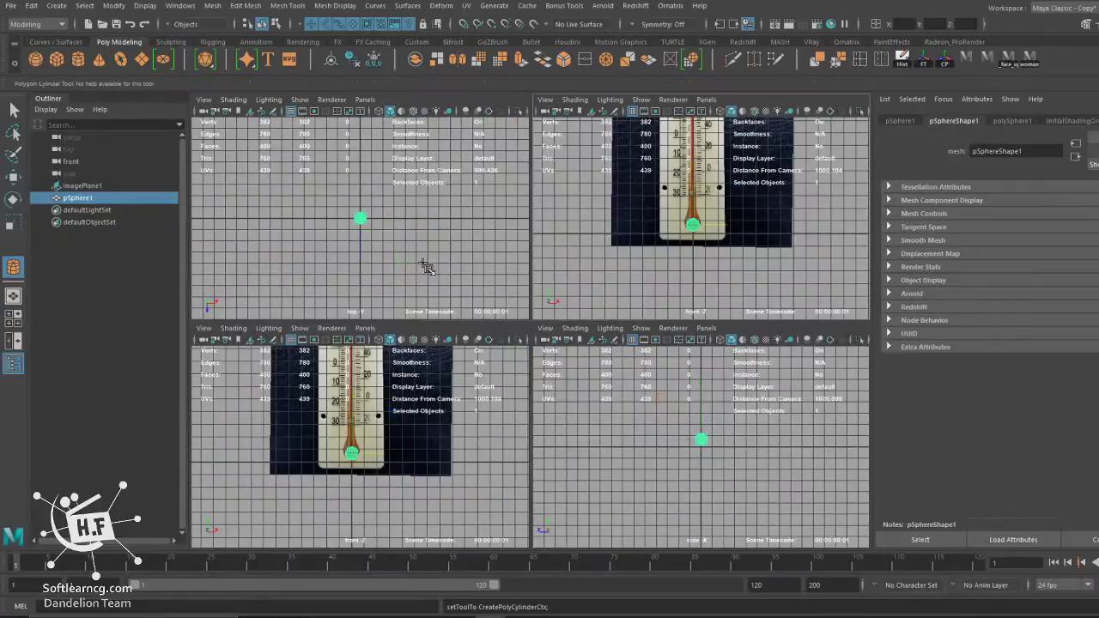
{"action": "left_click", "coordinate": [364, 221]}
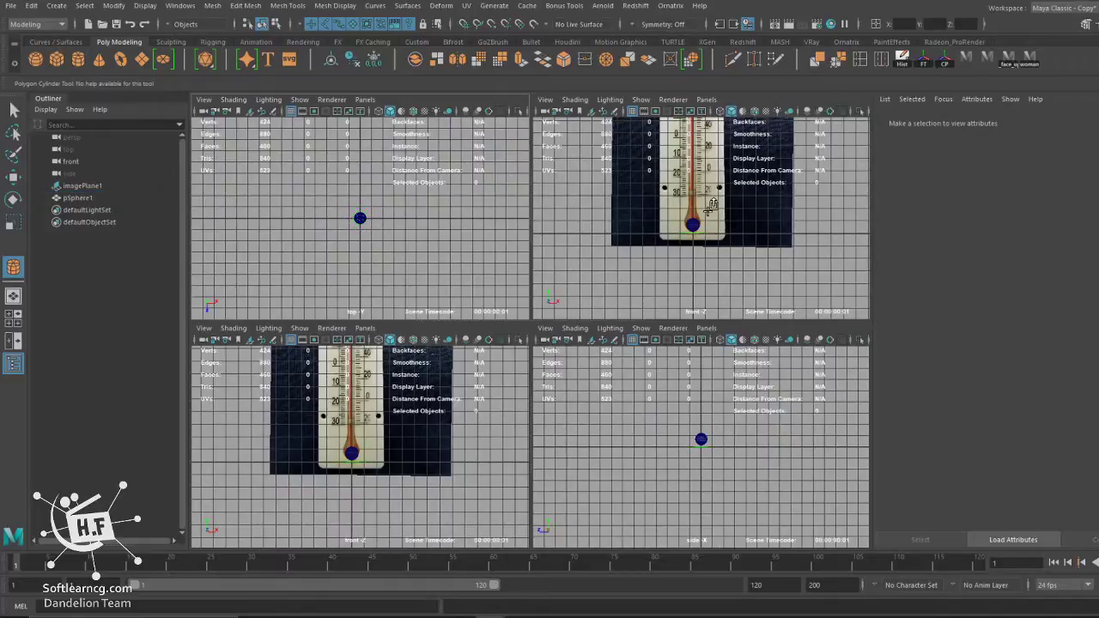
{"action": "left_click_drag", "start_coordinate": [712, 206], "coordinate": [710, 117]}
Raise the cylinder along the glass tube with radius 0.292 and height 17.444.
{"action": "key", "text": "f"}
{"action": "key", "text": "space"}
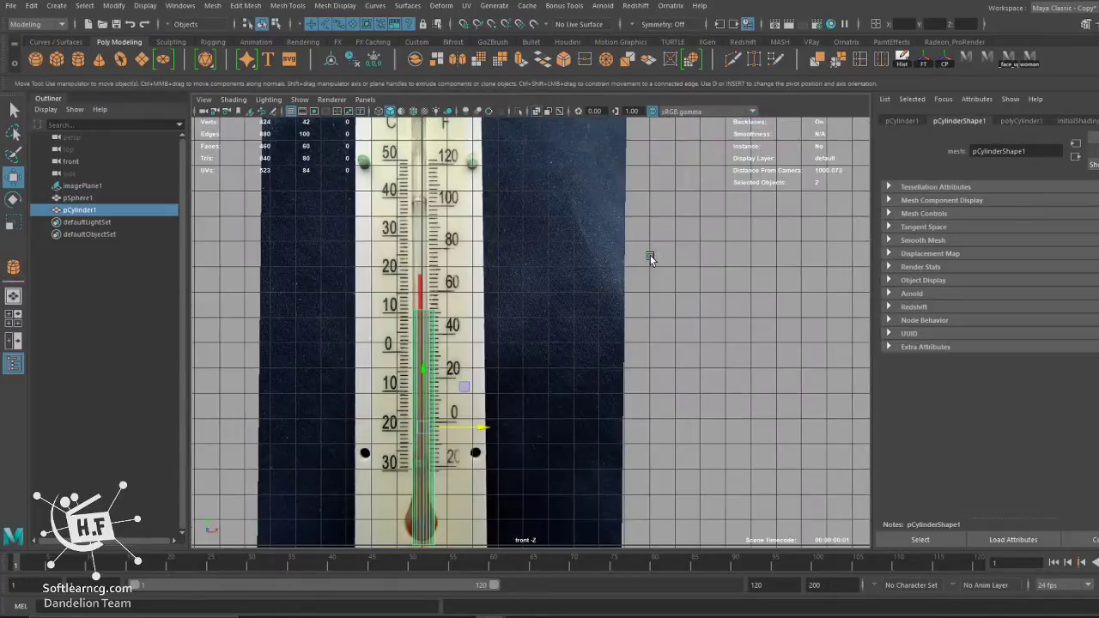
{"action": "scroll", "coordinate": [456, 345], "scroll_direction": "down", "scroll_amount": 1}
{"action": "middle_click_drag", "start_coordinate": [456, 345], "coordinate": [511, 319], "text": "alt"}
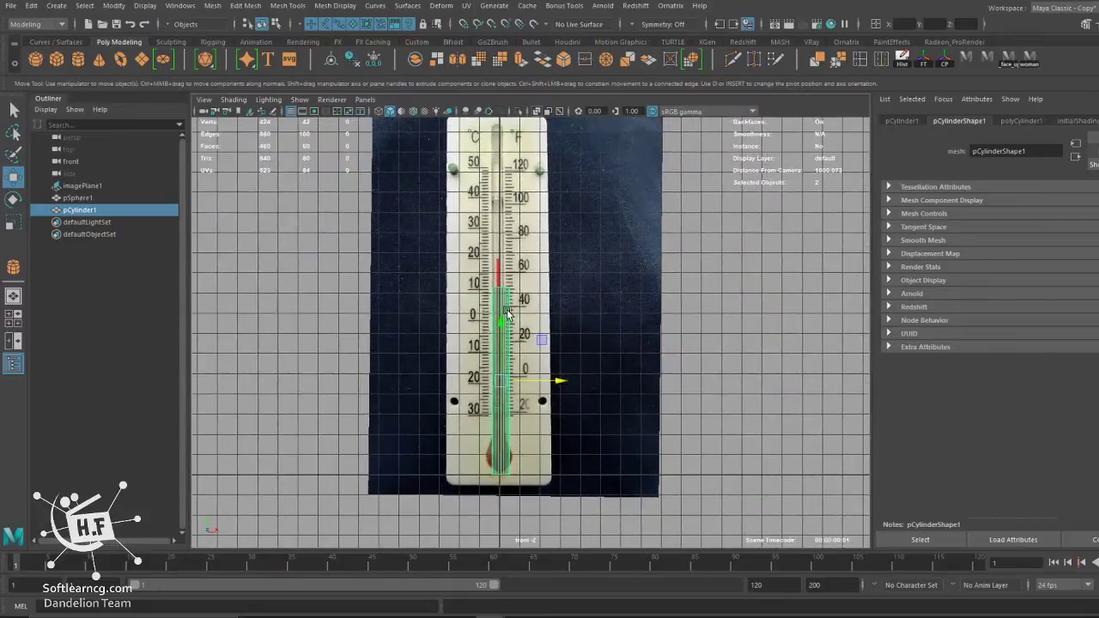
{"action": "mouse_move", "coordinate": [511, 317]}
{"action": "left_mouse_down"}
{"action": "mouse_move", "coordinate": [513, 242]}
{"action": "mouse_move", "coordinate": [520, 251]}
{"action": "left_mouse_up"}
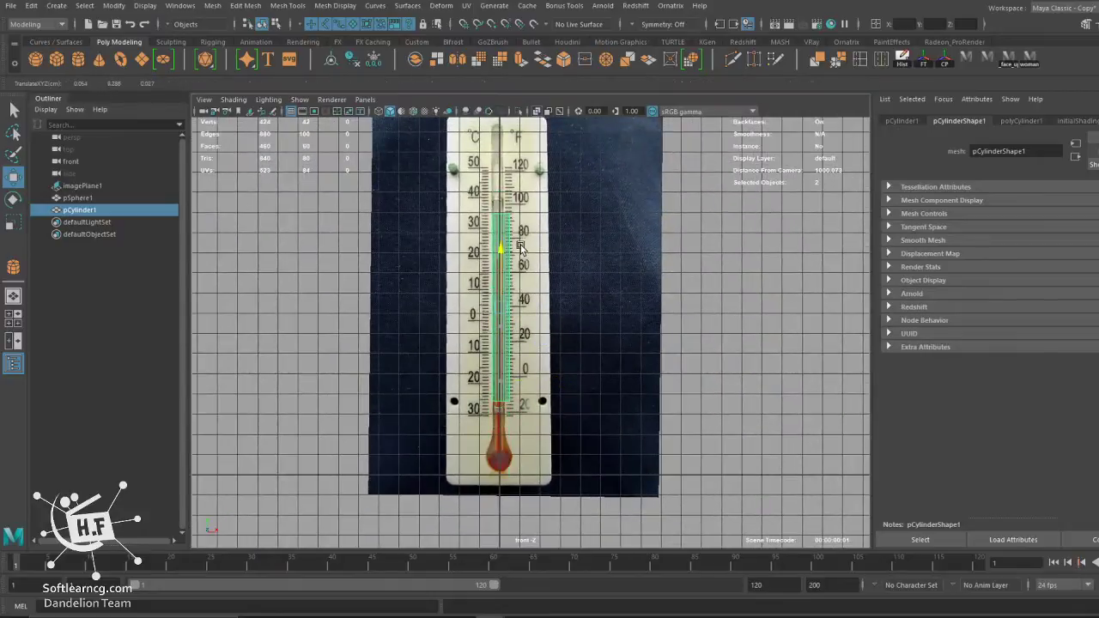
{"action": "left_click", "coordinate": [1021, 121]}
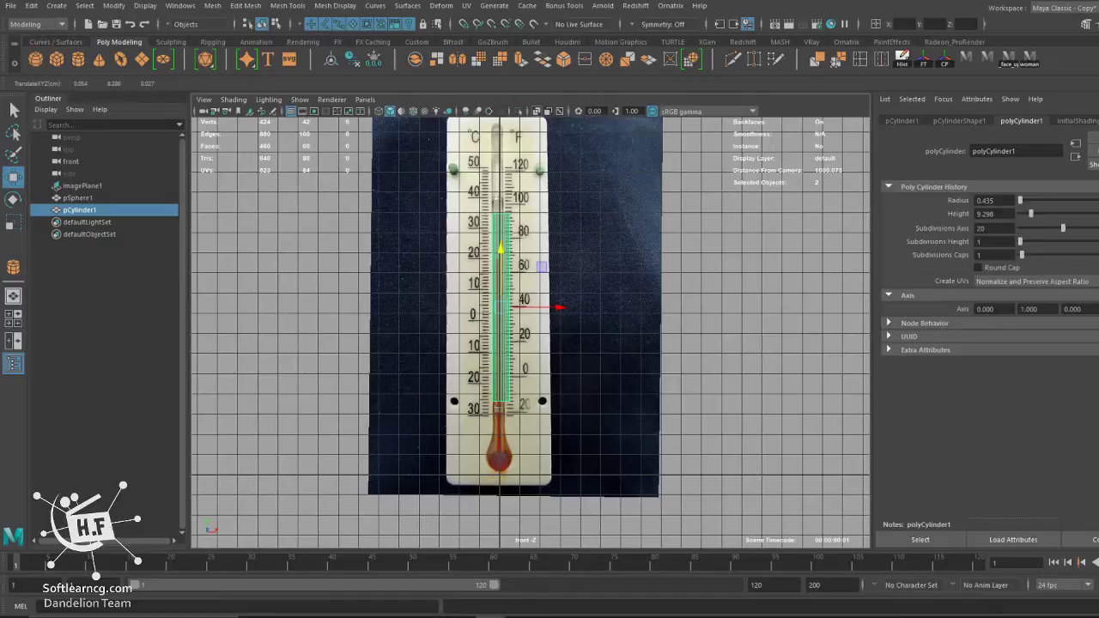
{"action": "mouse_move", "coordinate": [1030, 216]}
{"action": "left_mouse_down"}
{"action": "mouse_move", "coordinate": [1041, 201]}
{"action": "mouse_move", "coordinate": [1019, 200]}
{"action": "left_mouse_up"}
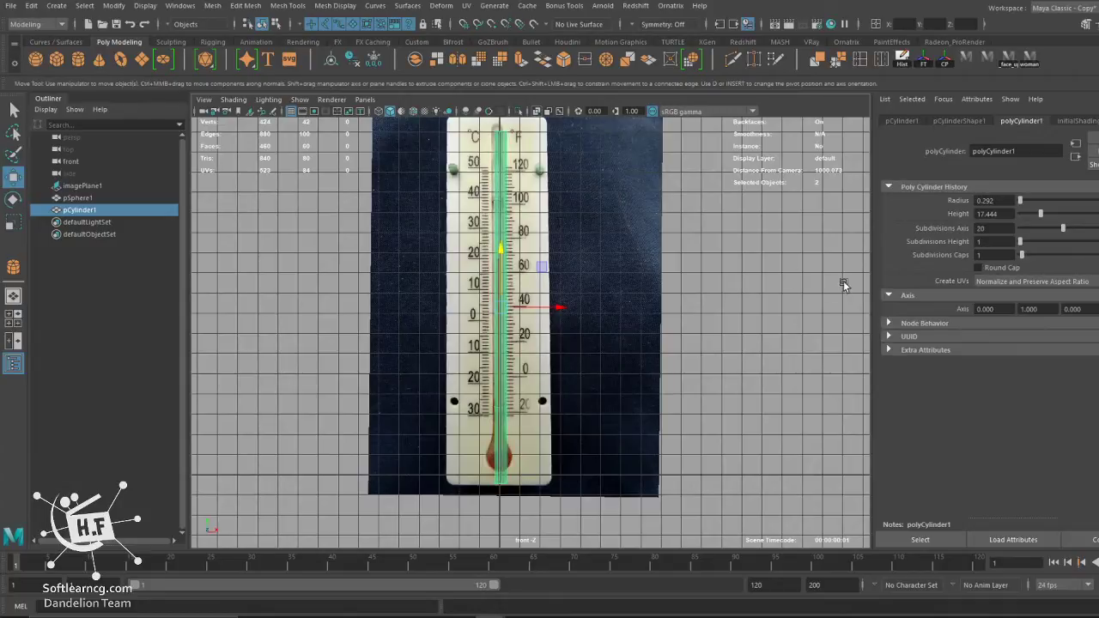
Give the cylinder round caps, 11 cap and 50 height subdivisions, and lower it toward the bulb.
{"action": "left_click_drag", "start_coordinate": [1024, 257], "coordinate": [1067, 262]}
{"action": "scroll", "coordinate": [606, 377], "scroll_direction": "up", "scroll_amount": 2}
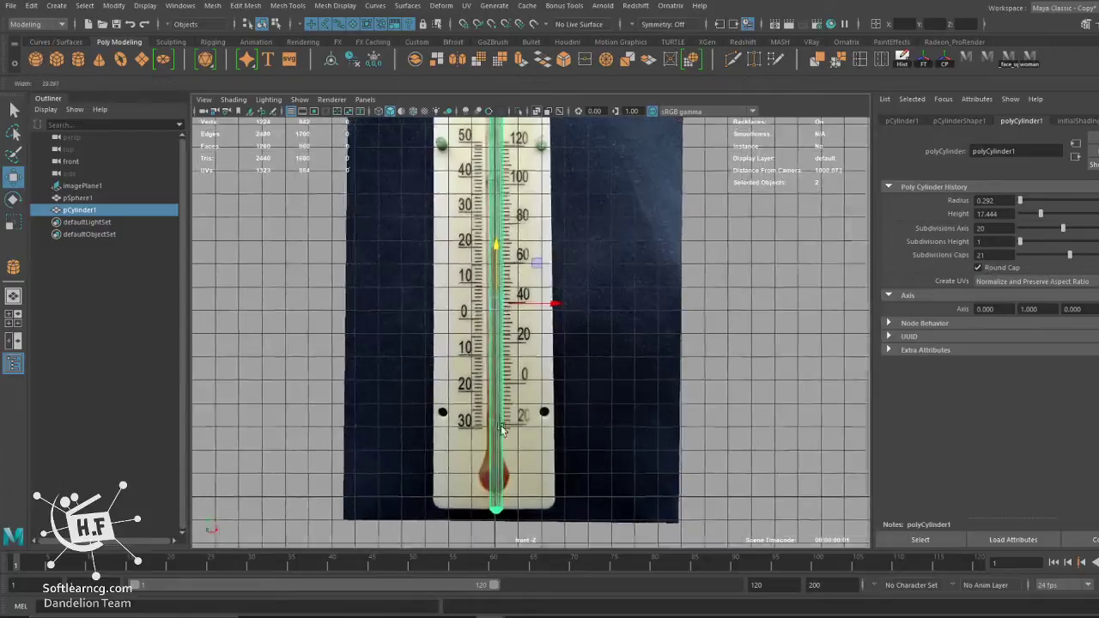
{"action": "scroll", "coordinate": [550, 327], "scroll_direction": "up", "scroll_amount": 1}
{"action": "left_click_drag", "start_coordinate": [490, 247], "coordinate": [488, 202]}
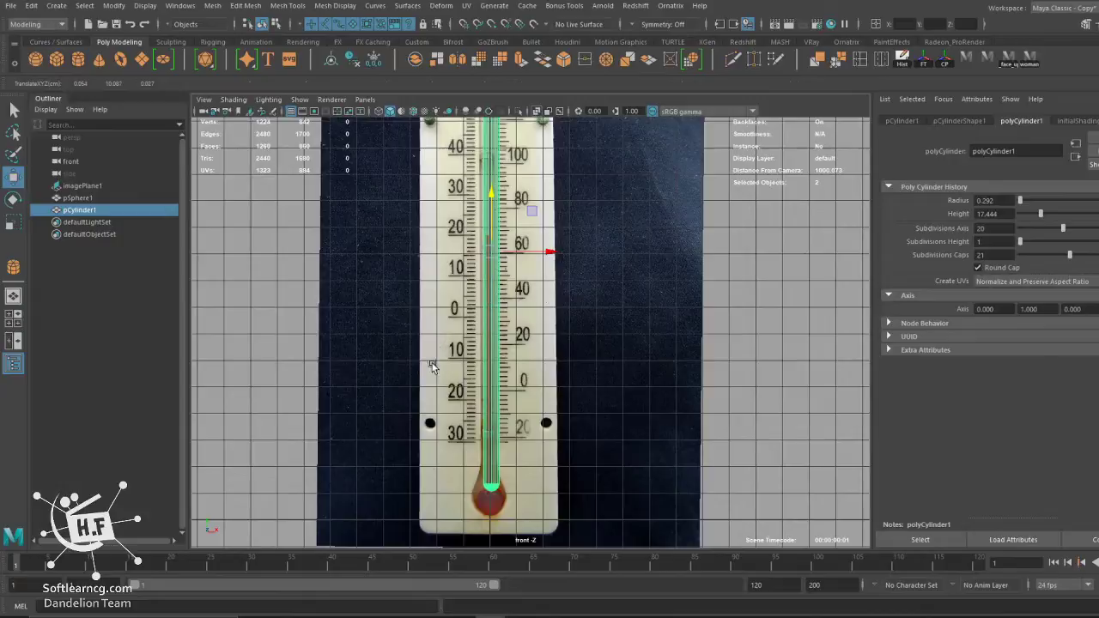
{"action": "scroll", "coordinate": [432, 363], "scroll_direction": "up", "scroll_amount": 3}
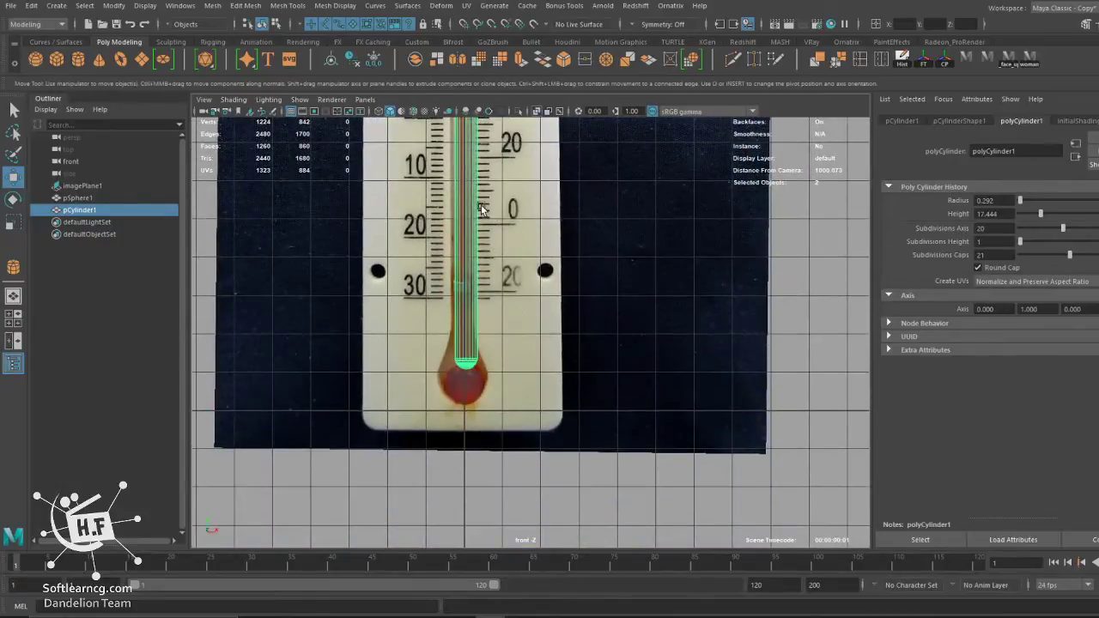
{"action": "left_click_drag", "start_coordinate": [484, 211], "coordinate": [485, 237]}
{"action": "scroll", "coordinate": [529, 237], "scroll_direction": "up", "scroll_amount": 1}
{"action": "scroll", "coordinate": [528, 237], "scroll_direction": "up", "scroll_amount": 1}
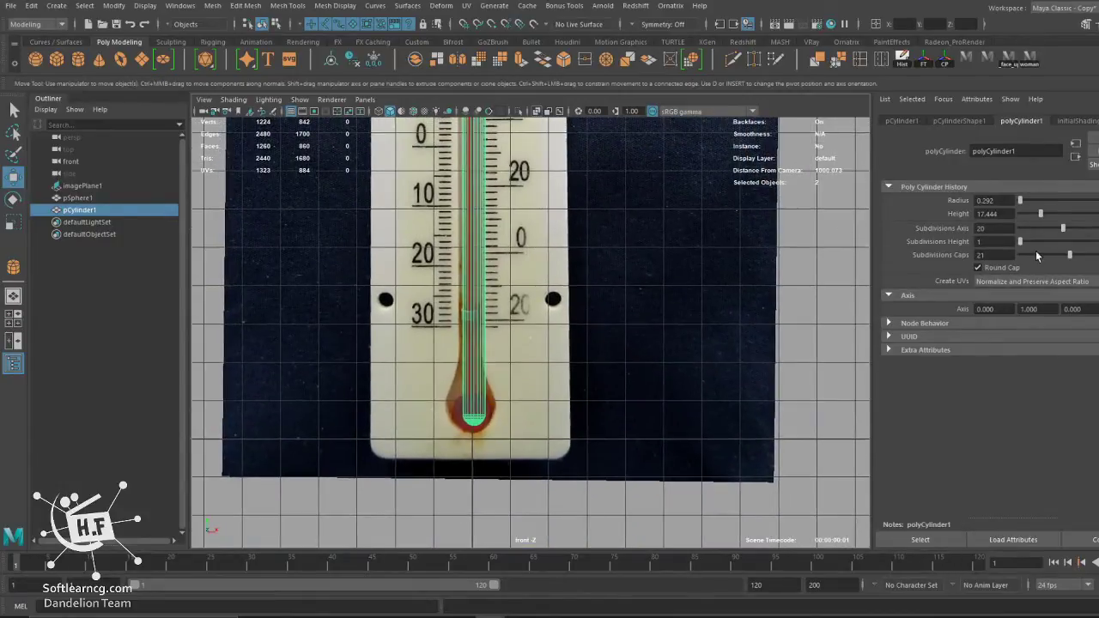
{"action": "mouse_move", "coordinate": [1070, 255]}
{"action": "left_mouse_down"}
{"action": "mouse_move", "coordinate": [1046, 257]}
{"action": "mouse_move", "coordinate": [1064, 241]}
{"action": "mouse_move", "coordinate": [1097, 244]}
{"action": "left_mouse_up"}
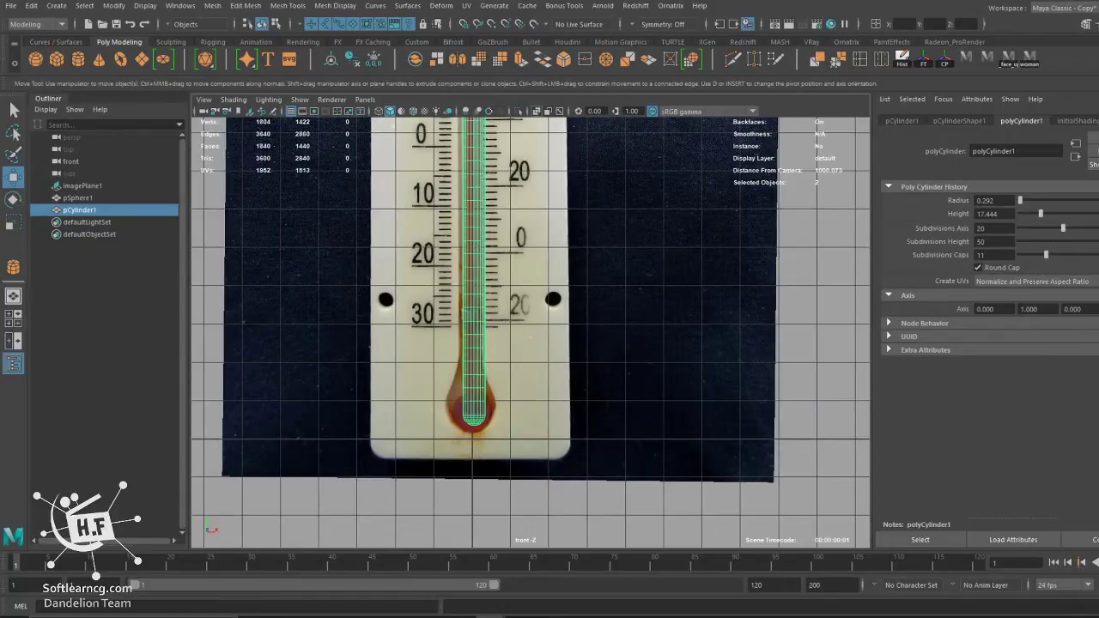
Centre the cylinder horizontally on the thermometer tube.
{"action": "mouse_move", "coordinate": [784, 304]}
{"action": "right_mouse_down", "text": "alt"}
{"action": "mouse_move", "coordinate": [658, 360]}
{"action": "mouse_move", "coordinate": [392, 306]}
{"action": "mouse_move", "coordinate": [444, 326]}
{"action": "mouse_move", "coordinate": [711, 345]}
{"action": "right_mouse_up", "text": "alt"}
{"action": "left_click_drag", "start_coordinate": [559, 237], "coordinate": [554, 236]}
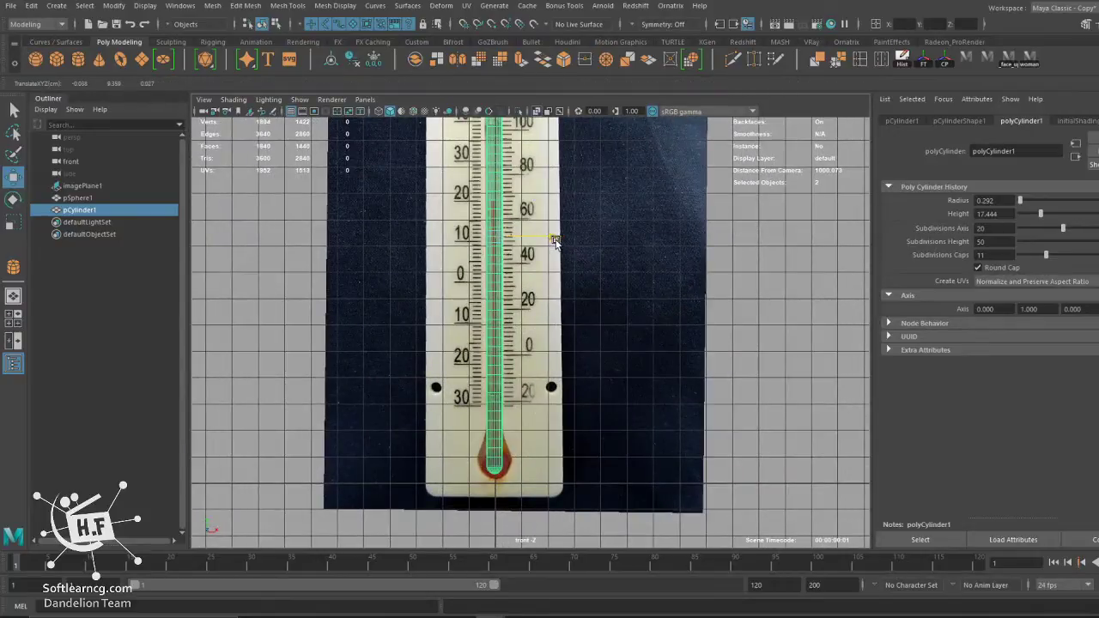
{"action": "scroll", "coordinate": [428, 342], "scroll_direction": "up", "scroll_amount": 1}
{"action": "scroll", "coordinate": [429, 342], "scroll_direction": "up", "scroll_amount": 2}
{"action": "scroll", "coordinate": [289, 348], "scroll_direction": "up", "scroll_amount": 2}
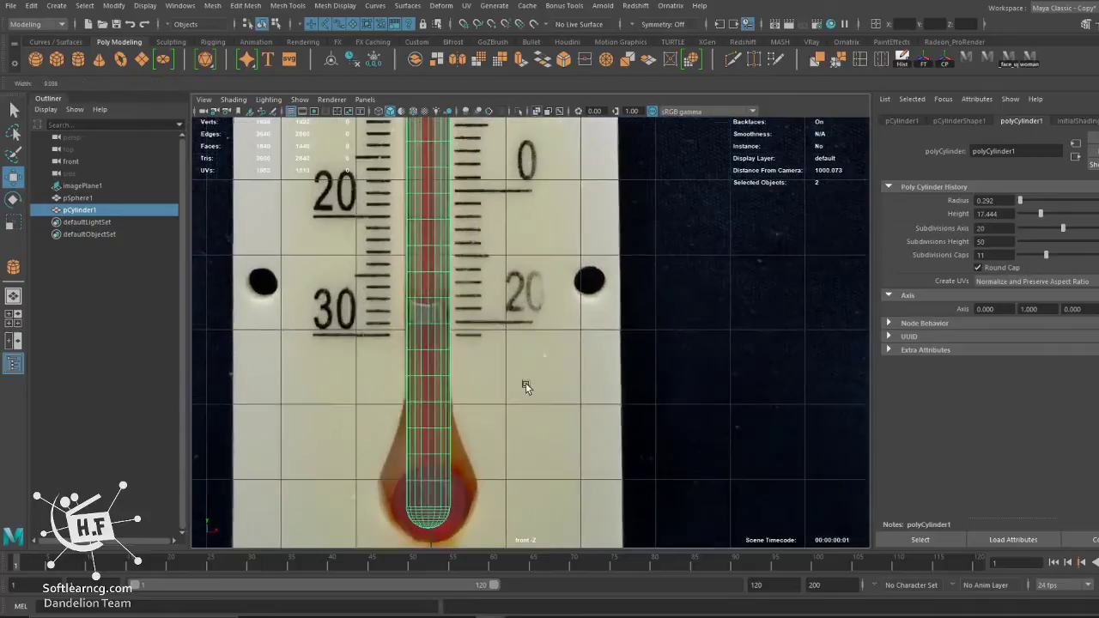
{"action": "scroll", "coordinate": [523, 385], "scroll_direction": "up", "scroll_amount": 1}
{"action": "middle_click_drag", "start_coordinate": [497, 366], "coordinate": [498, 367]}
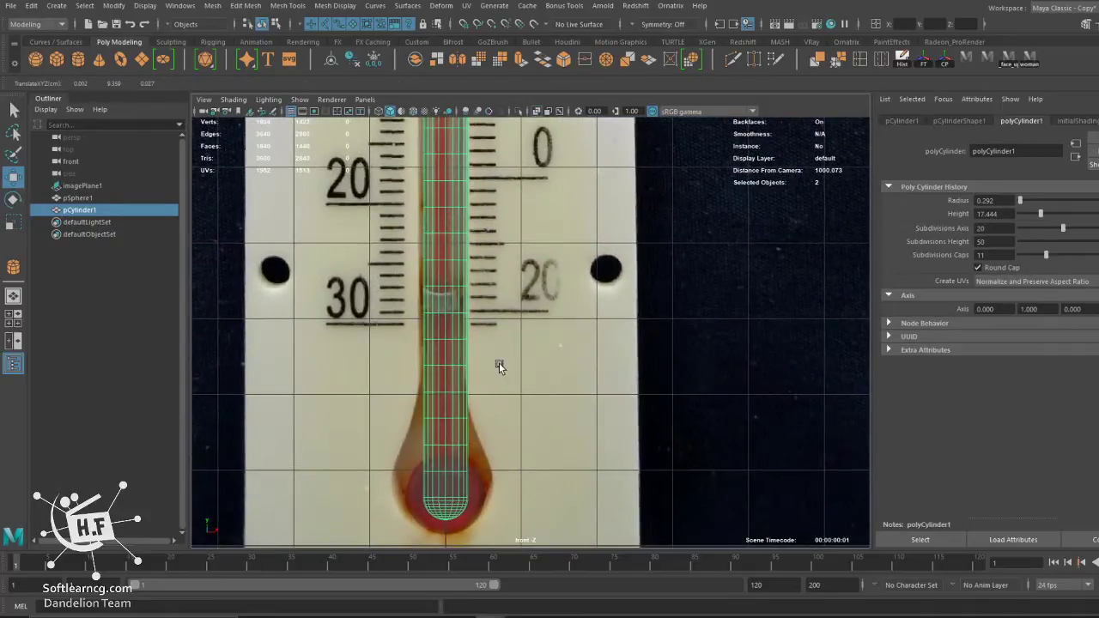
{"action": "scroll", "coordinate": [444, 301], "scroll_direction": "down", "scroll_amount": 2}
Lower the cylinder slightly and resize it to radius 0.302 and height 16.414.
{"action": "scroll", "coordinate": [444, 300], "scroll_direction": "down", "scroll_amount": 2}
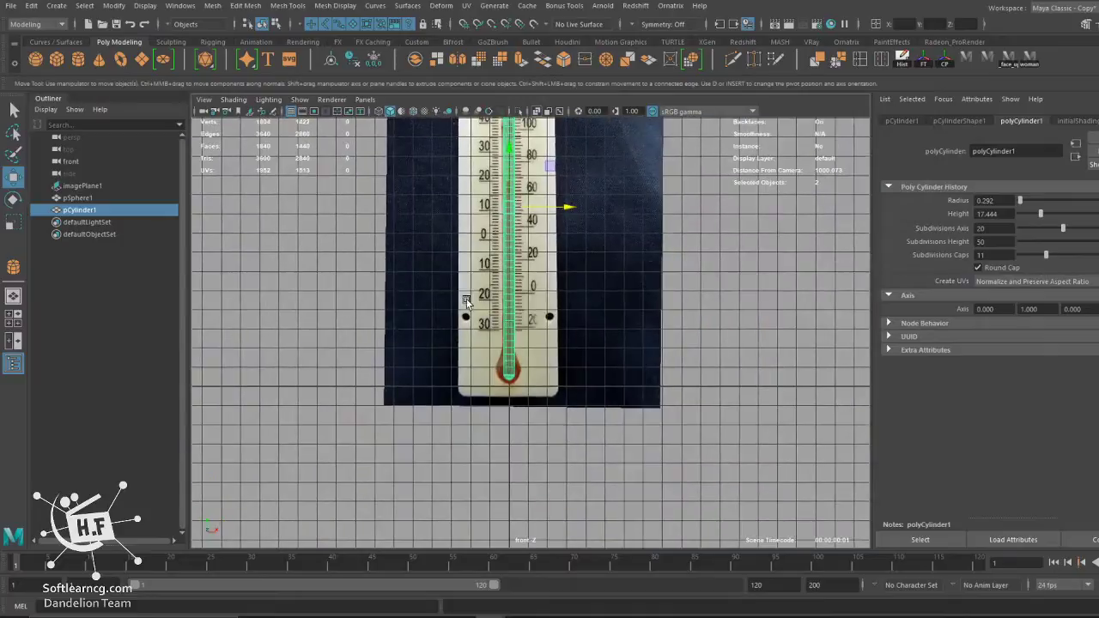
{"action": "middle_click_drag", "start_coordinate": [508, 249], "coordinate": [509, 331], "text": "alt"}
{"action": "middle_click_drag", "start_coordinate": [490, 246], "coordinate": [489, 264]}
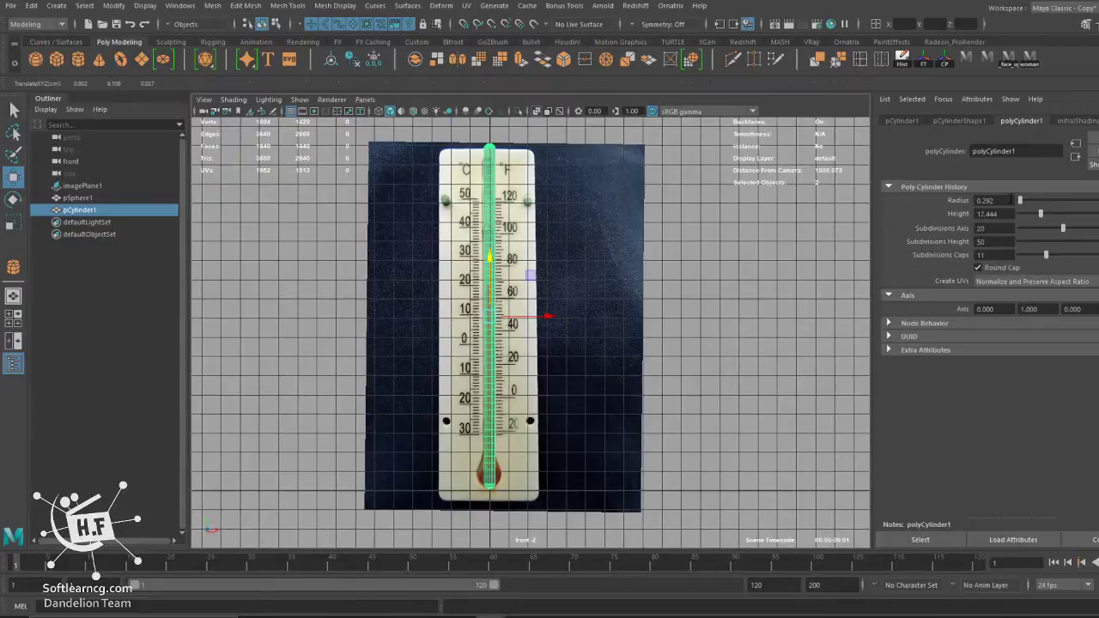
{"action": "mouse_move", "coordinate": [1010, 200]}
{"action": "left_mouse_down", "text": "ctrl"}
{"action": "mouse_move", "coordinate": [990, 223]}
{"action": "mouse_move", "coordinate": [996, 187]}
{"action": "mouse_move", "coordinate": [935, 196]}
{"action": "left_mouse_up", "text": "ctrl"}
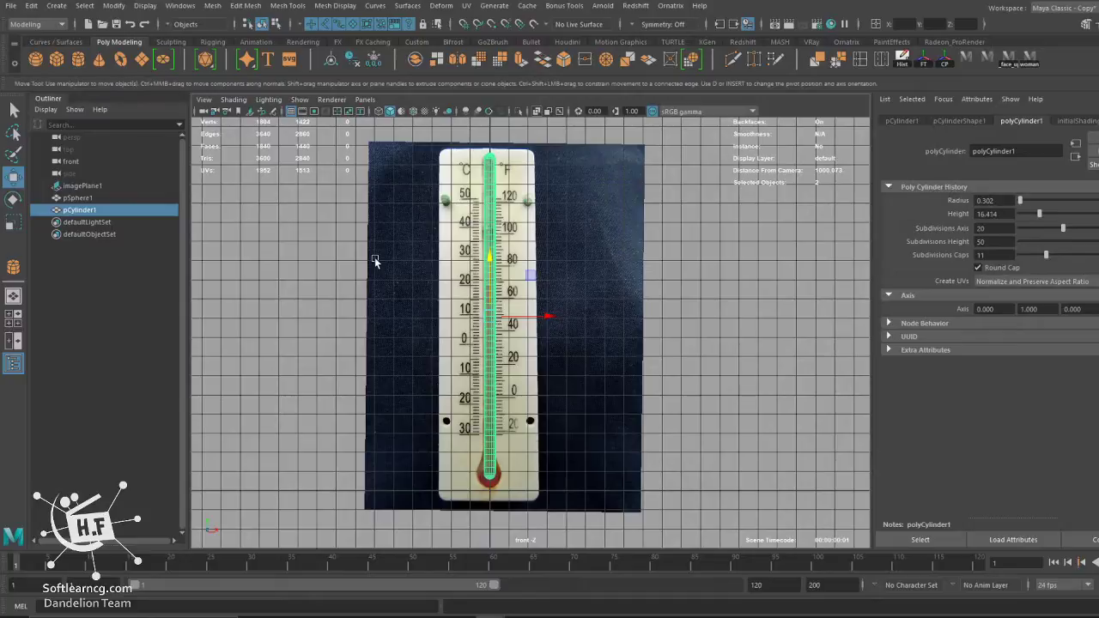
Sink the cylinder's rounded end into the bulb and select a vertex ring there.
{"action": "mouse_move", "coordinate": [374, 257]}
{"action": "right_mouse_down", "text": "alt"}
{"action": "mouse_move", "coordinate": [360, 219]}
{"action": "mouse_move", "coordinate": [549, 373]}
{"action": "mouse_move", "coordinate": [403, 287]}
{"action": "mouse_move", "coordinate": [565, 340]}
{"action": "mouse_move", "coordinate": [530, 284]}
{"action": "right_mouse_up", "text": "alt"}
{"action": "middle_click_drag", "start_coordinate": [483, 238], "coordinate": [482, 264]}
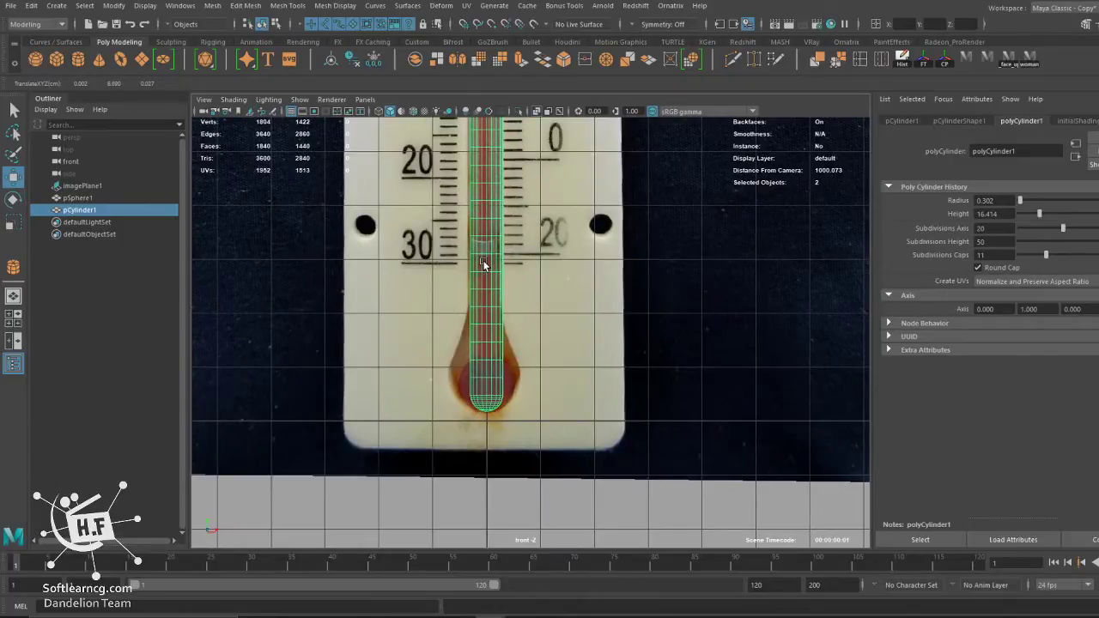
{"action": "middle_click_drag", "start_coordinate": [483, 264], "coordinate": [483, 265]}
{"action": "scroll", "coordinate": [432, 294], "scroll_direction": "up", "scroll_amount": 2}
{"action": "scroll", "coordinate": [573, 324], "scroll_direction": "up", "scroll_amount": 1}
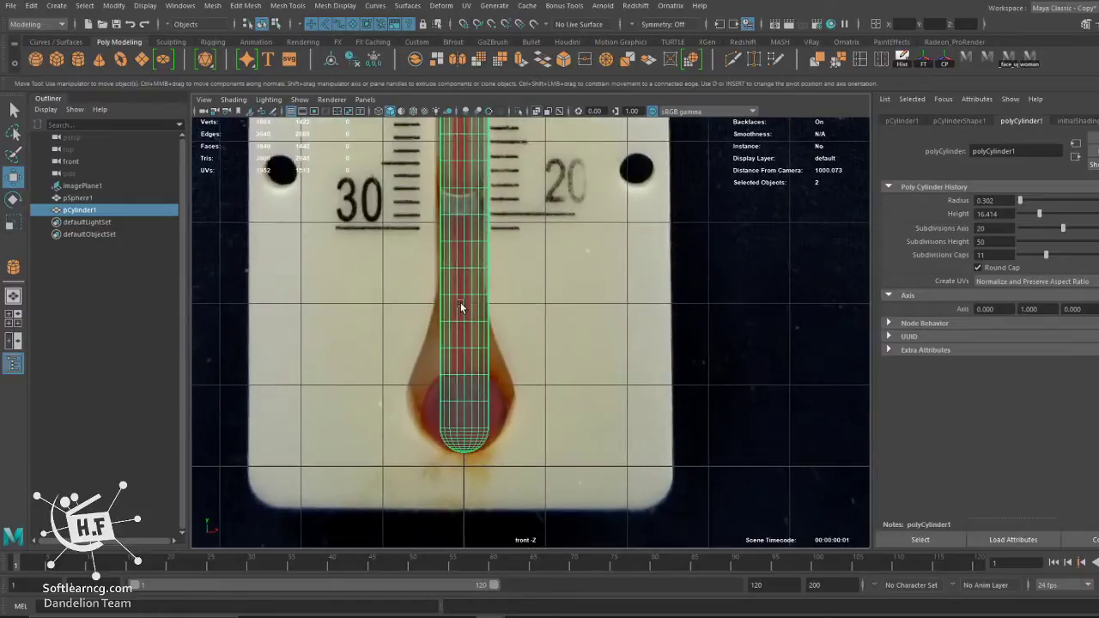
{"action": "scroll", "coordinate": [478, 300], "scroll_direction": "up", "scroll_amount": 1}
{"action": "mouse_move", "coordinate": [480, 275]}
{"action": "right_mouse_down"}
{"action": "mouse_move", "coordinate": [491, 298]}
{"action": "mouse_move", "coordinate": [490, 249]}
{"action": "right_mouse_up"}
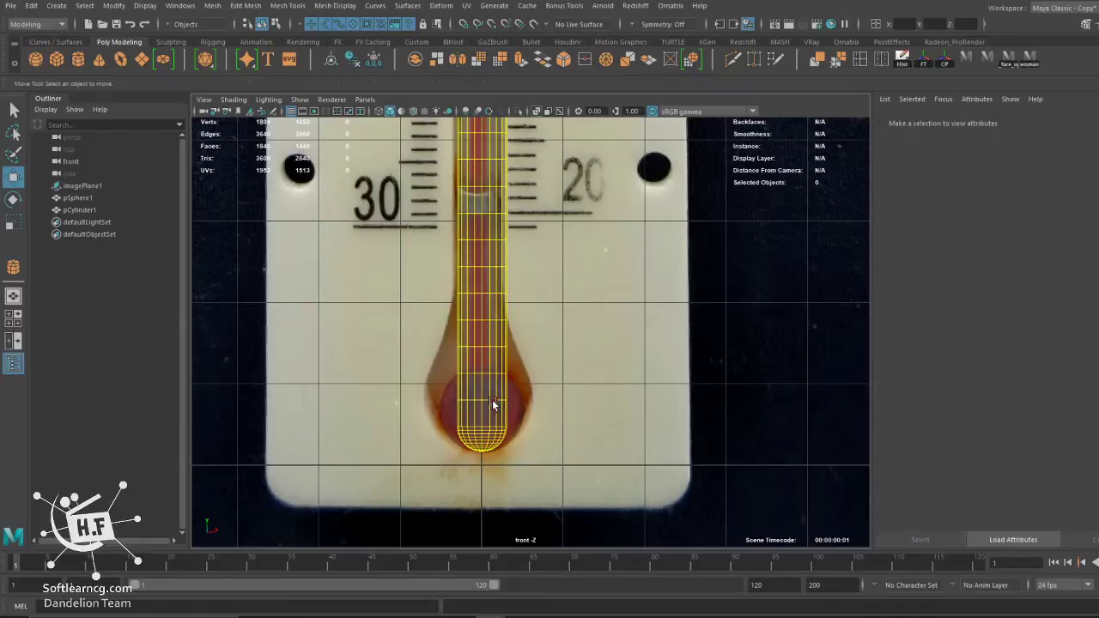
{"action": "left_click", "coordinate": [492, 404]}
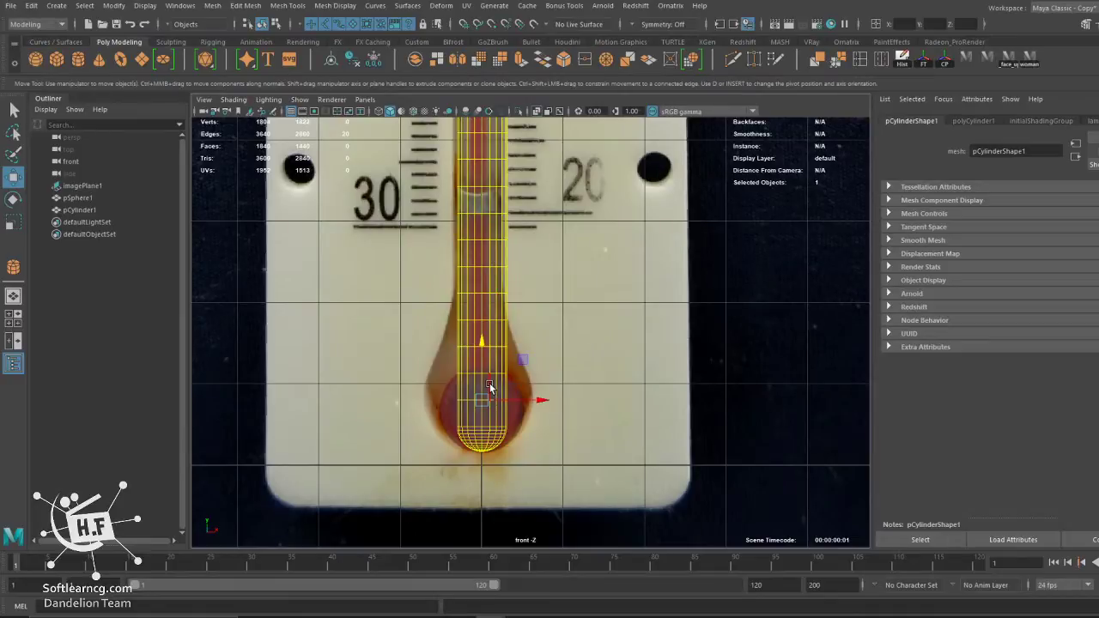
Widen the two lowest vertex rings to start the bulb and adjust their height.
{"action": "key", "text": "r"}
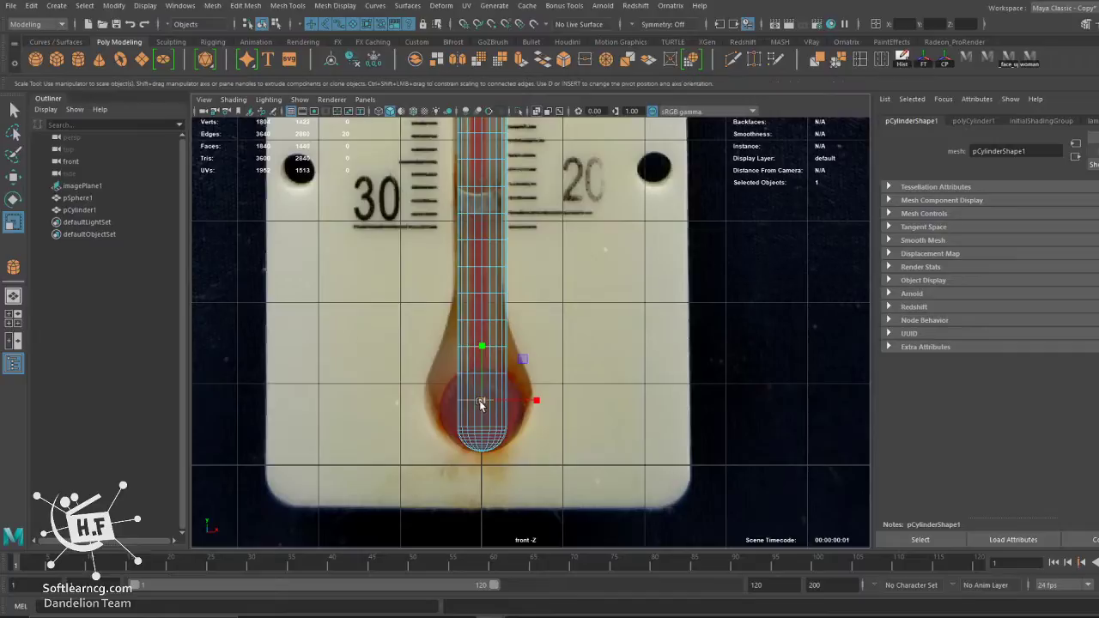
{"action": "left_click_drag", "start_coordinate": [485, 398], "coordinate": [513, 401]}
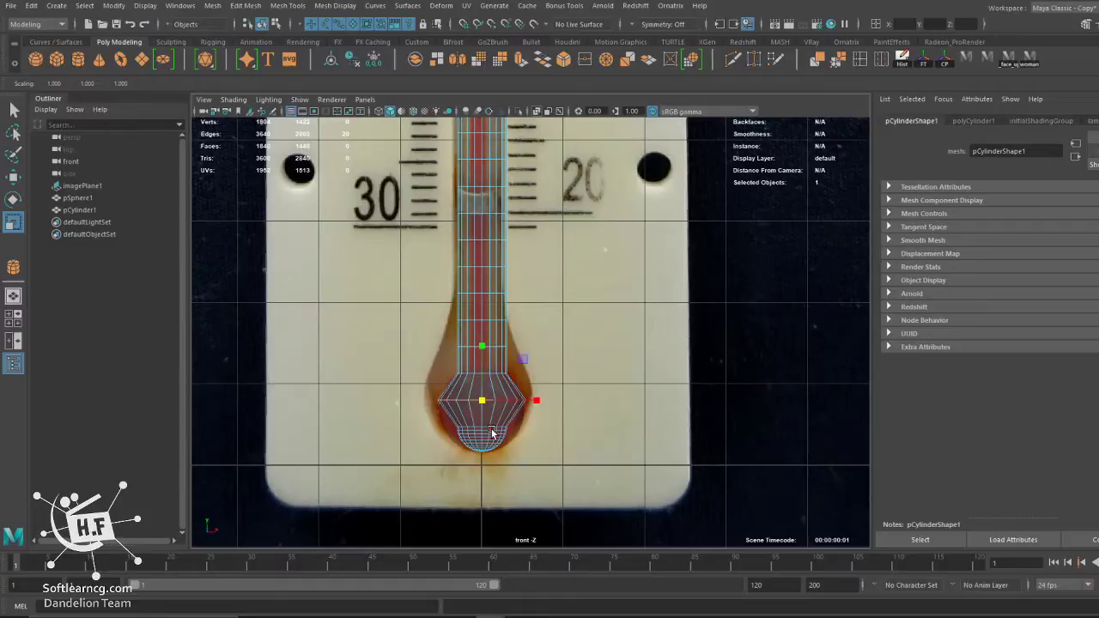
{"action": "double_click", "coordinate": [483, 427]}
{"action": "left_click_drag", "start_coordinate": [483, 428], "coordinate": [507, 436]}
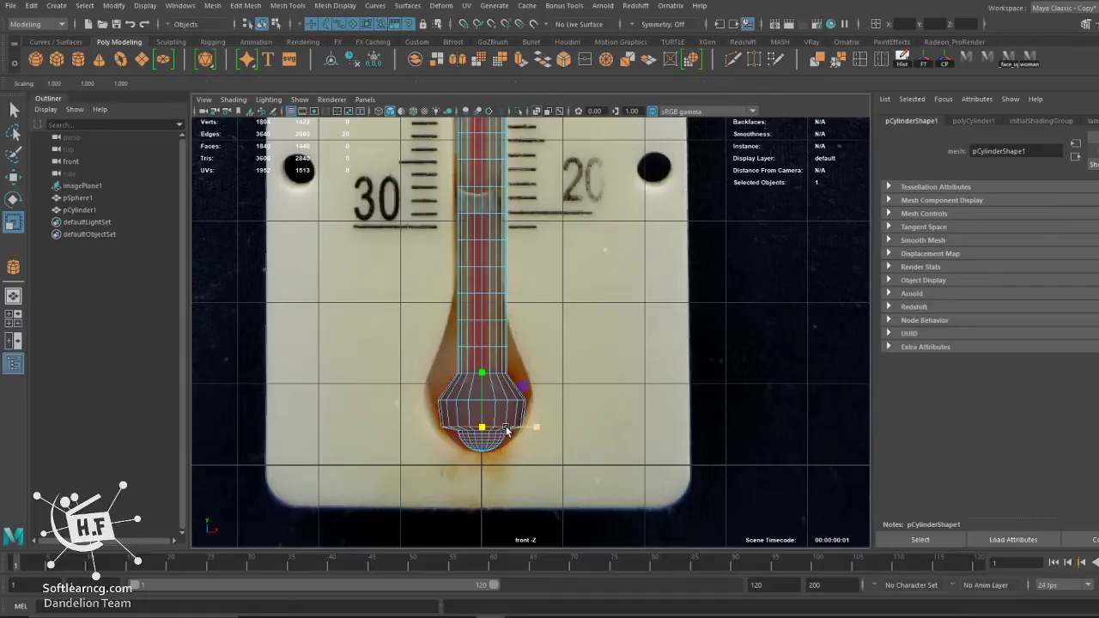
{"action": "key", "text": "w"}
{"action": "left_click_drag", "start_coordinate": [483, 353], "coordinate": [486, 357]}
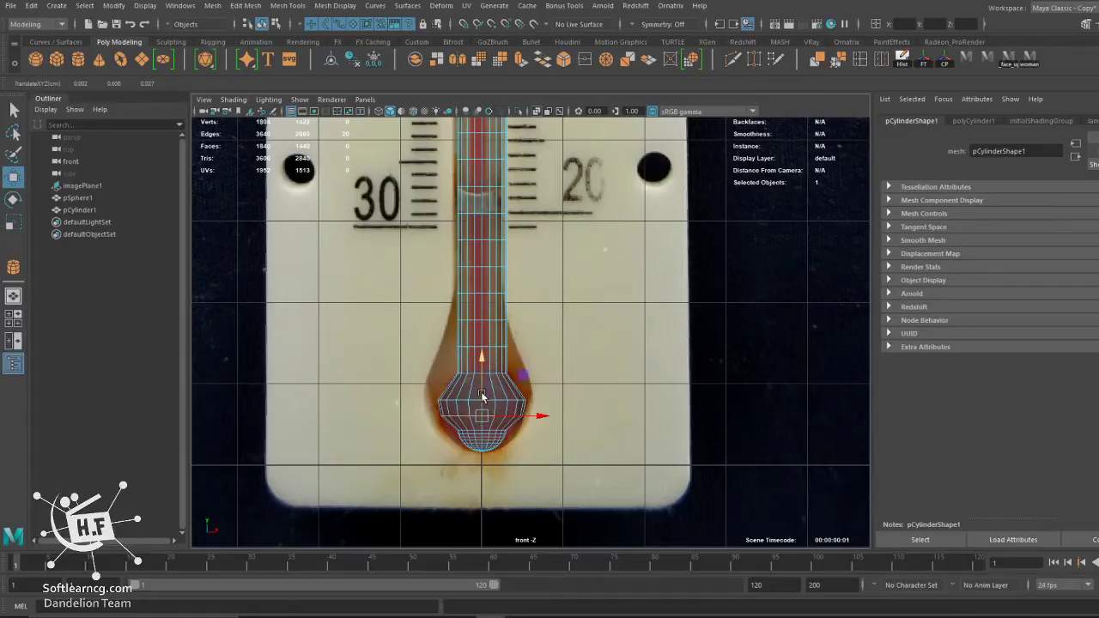
{"action": "left_click_drag", "start_coordinate": [477, 399], "coordinate": [477, 393]}
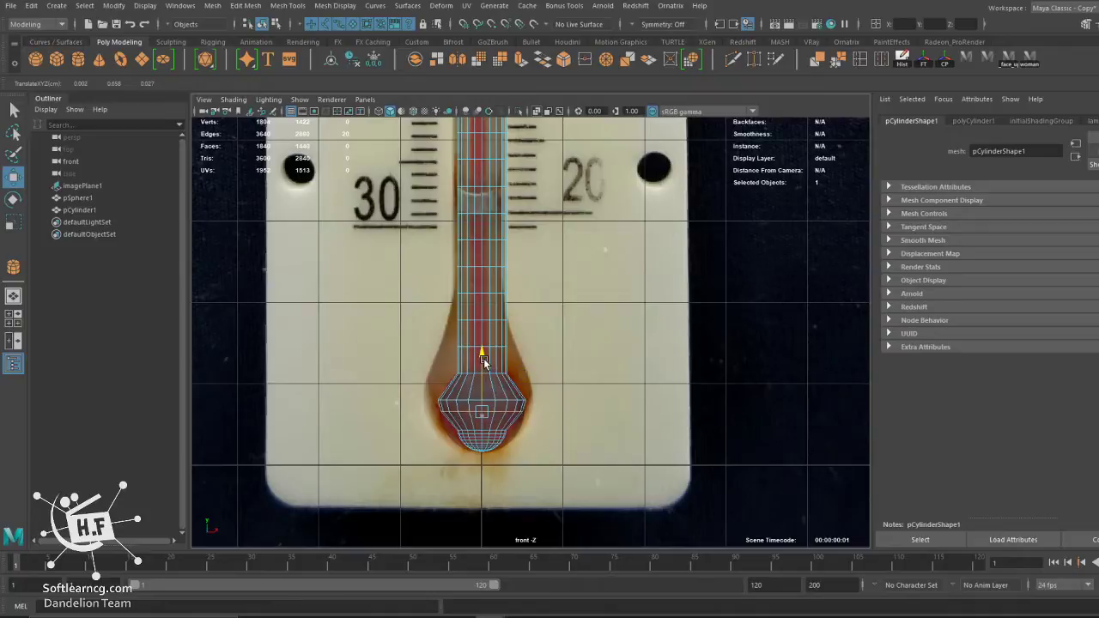
Widen the lower bulb ring and the ring above it, then raise the lower ring slightly.
{"action": "left_click", "coordinate": [470, 434]}
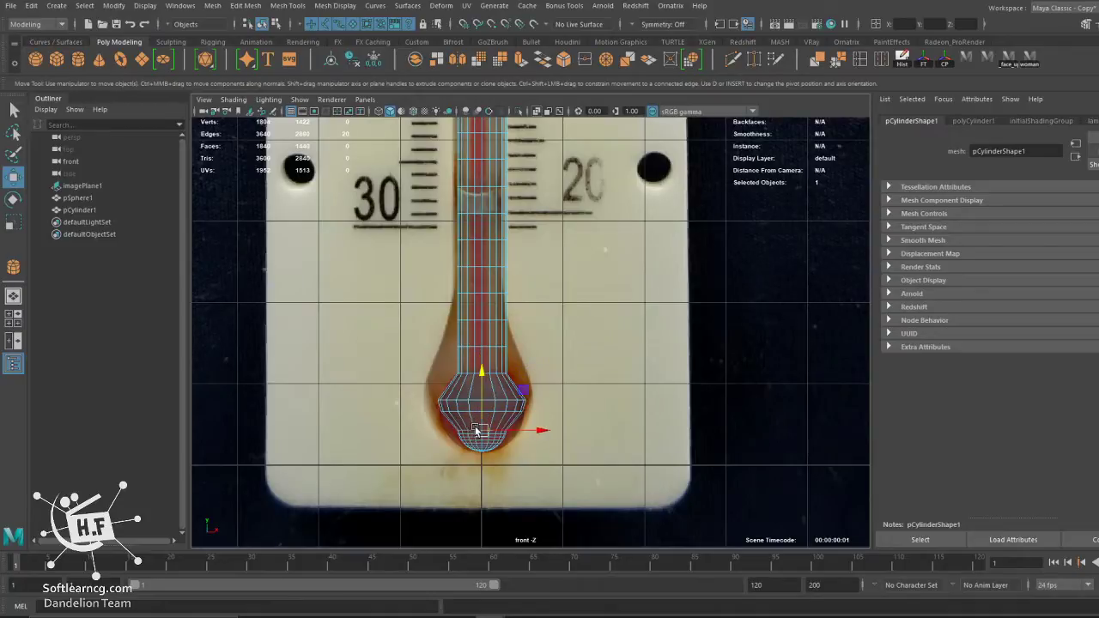
{"action": "key", "text": "r"}
{"action": "left_click_drag", "start_coordinate": [481, 430], "coordinate": [502, 431]}
{"action": "left_click", "coordinate": [486, 412]}
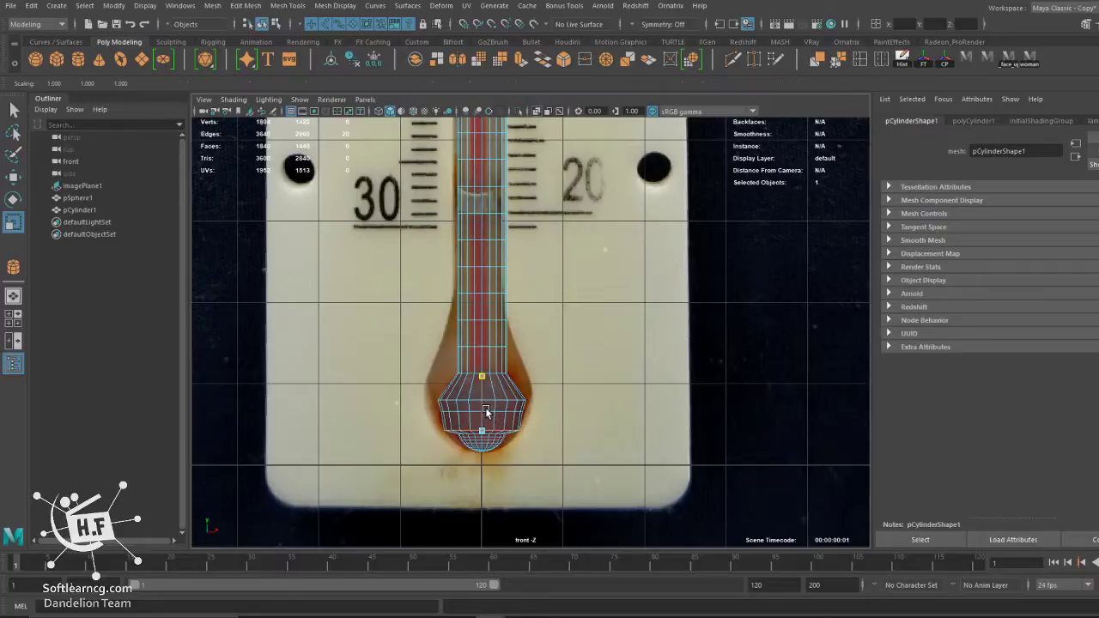
{"action": "left_click", "coordinate": [459, 415]}
{"action": "left_click_drag", "start_coordinate": [468, 413], "coordinate": [483, 412]}
{"action": "left_click", "coordinate": [480, 430]}
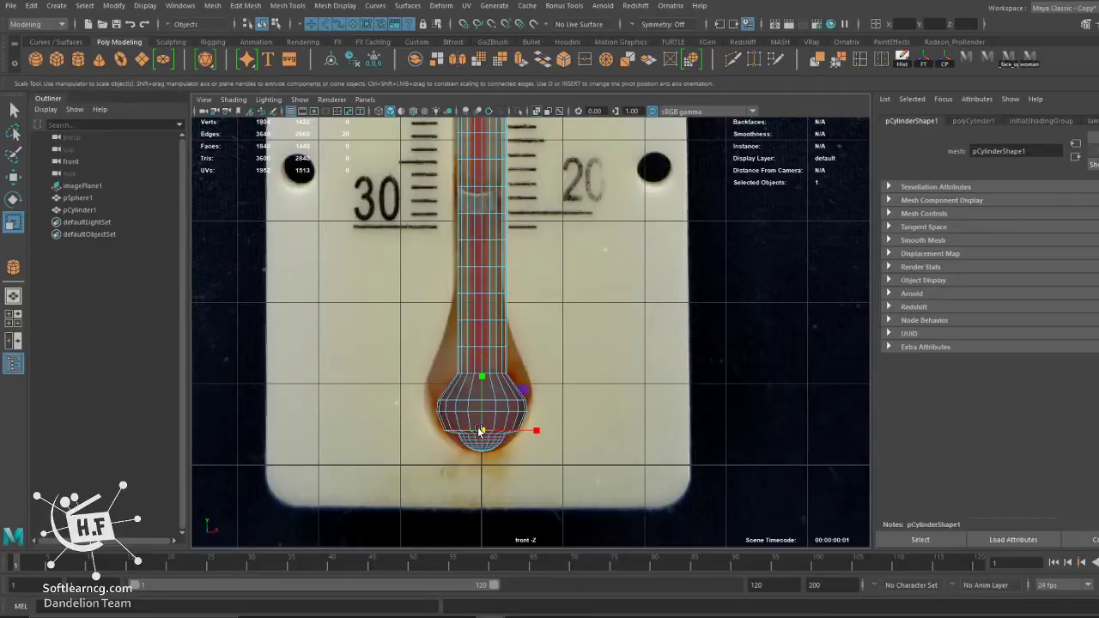
{"action": "key", "text": "w"}
{"action": "left_click_drag", "start_coordinate": [480, 372], "coordinate": [481, 371]}
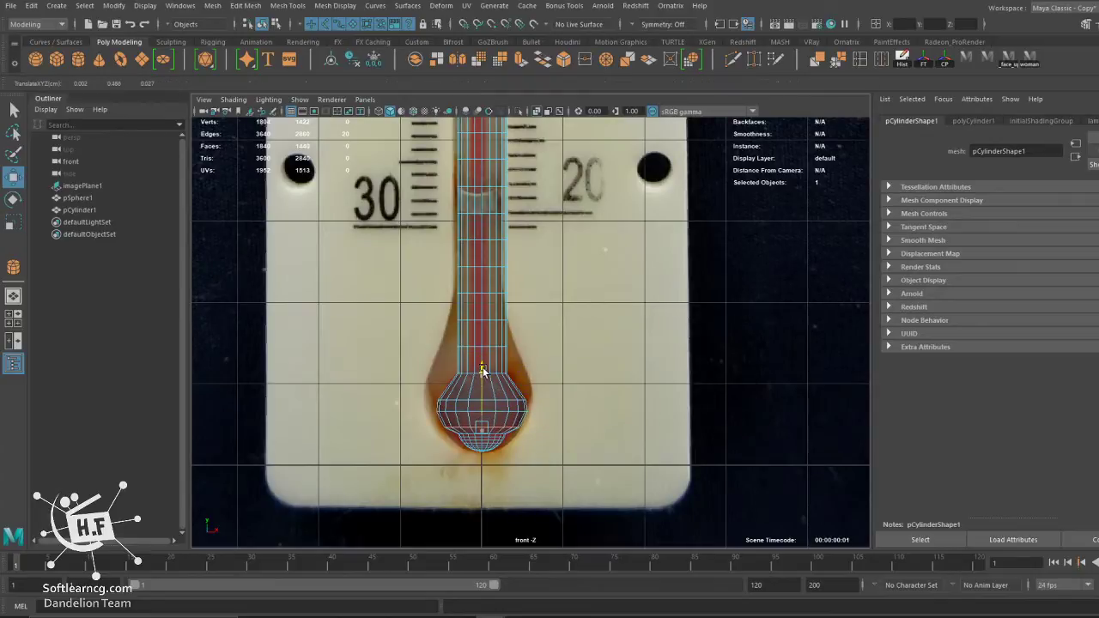
Raise the bulb's middle ring and widen the edge loop around the bulb.
{"action": "scroll", "coordinate": [481, 371], "scroll_direction": "up", "scroll_amount": 2}
{"action": "middle_click_drag", "start_coordinate": [482, 371], "coordinate": [508, 297], "text": "alt"}
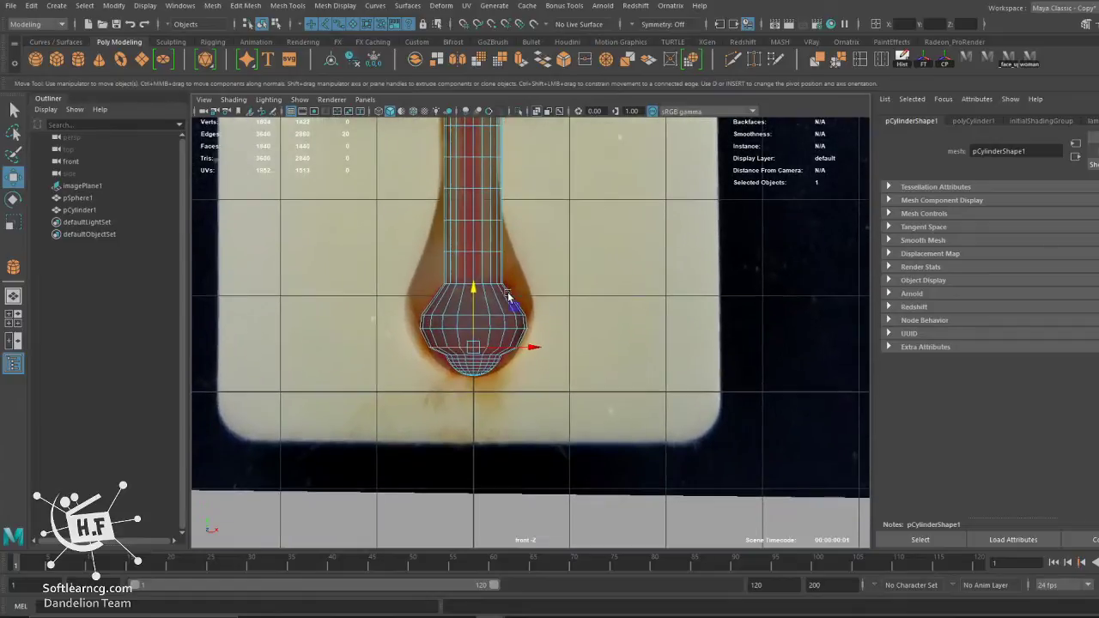
{"action": "left_click", "coordinate": [485, 317]}
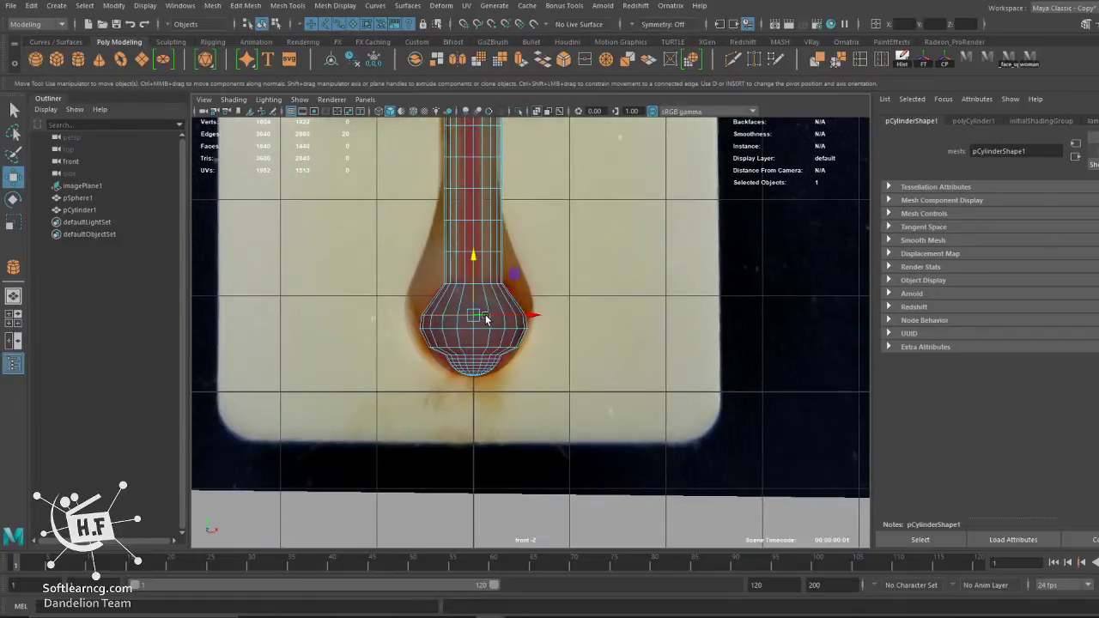
{"action": "left_click_drag", "start_coordinate": [473, 258], "coordinate": [474, 247]}
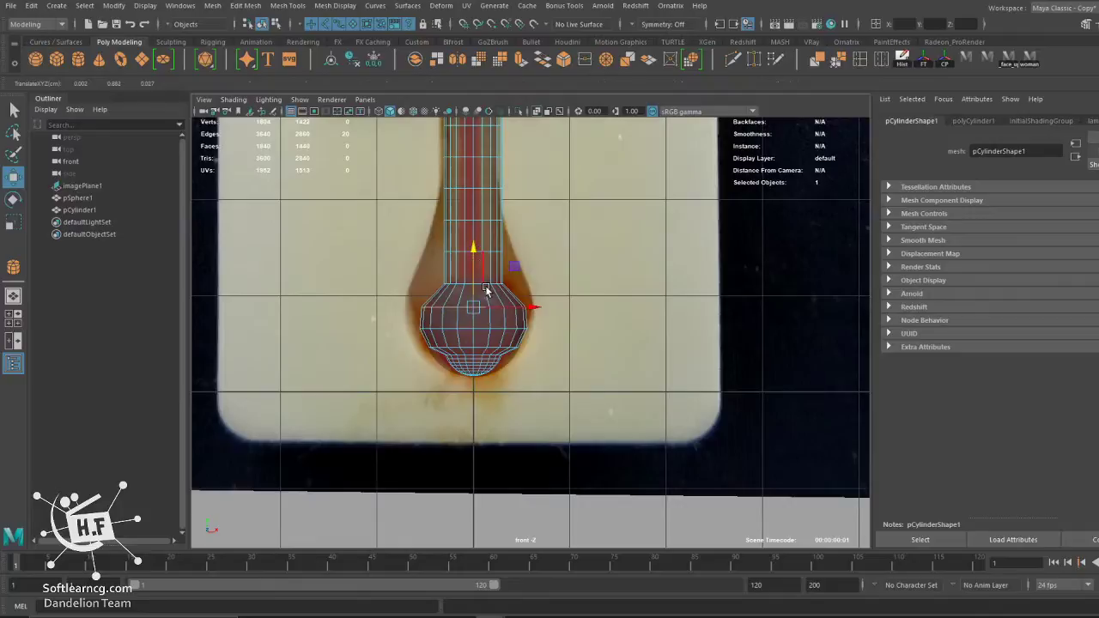
{"action": "double_click", "coordinate": [478, 357]}
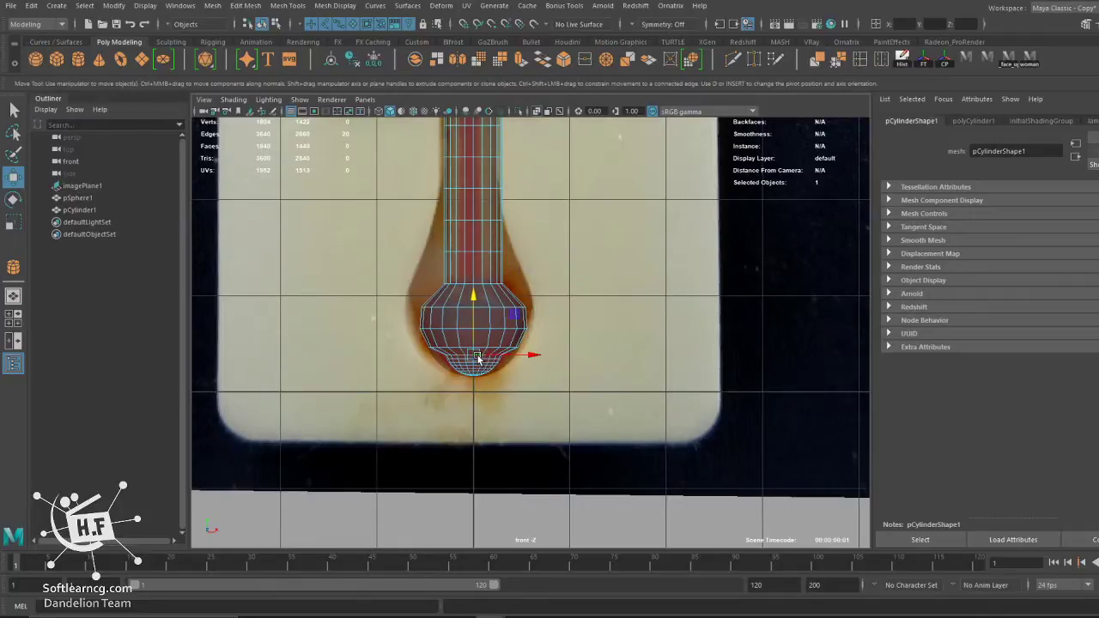
{"action": "key", "text": "r"}
{"action": "left_click_drag", "start_coordinate": [478, 363], "coordinate": [493, 361]}
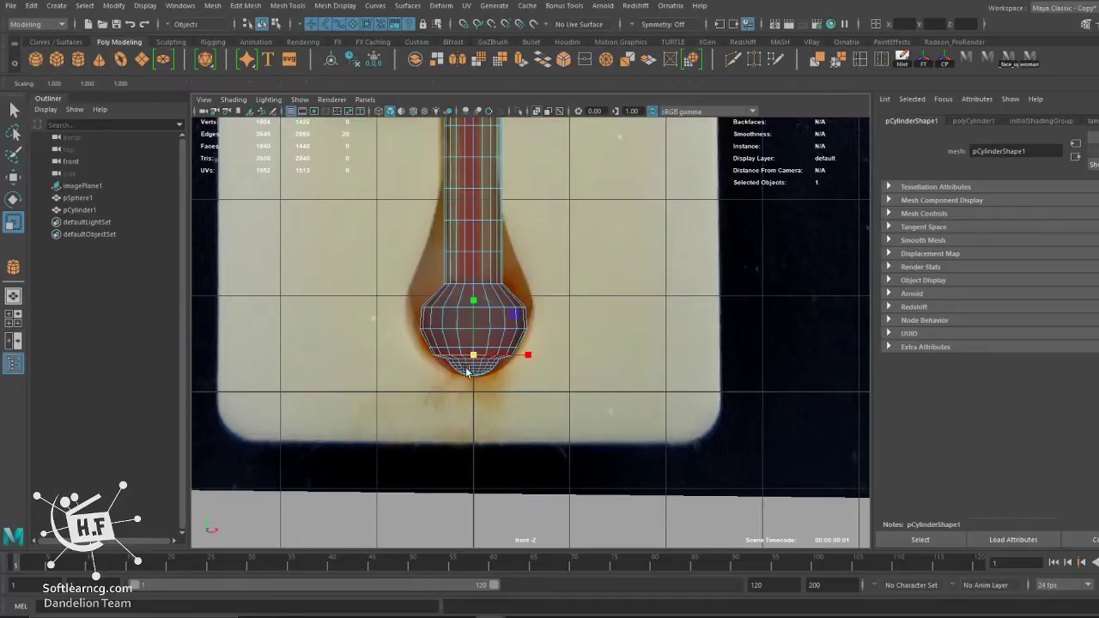
{"action": "scroll", "coordinate": [582, 410], "scroll_direction": "up", "scroll_amount": 2}
{"action": "scroll", "coordinate": [579, 356], "scroll_direction": "up", "scroll_amount": 2}
{"action": "scroll", "coordinate": [508, 342], "scroll_direction": "up", "scroll_amount": 2}
Raise the selected edge loop slightly and widen it to round out the bulb.
{"action": "scroll", "coordinate": [508, 342], "scroll_direction": "up", "scroll_amount": 1}
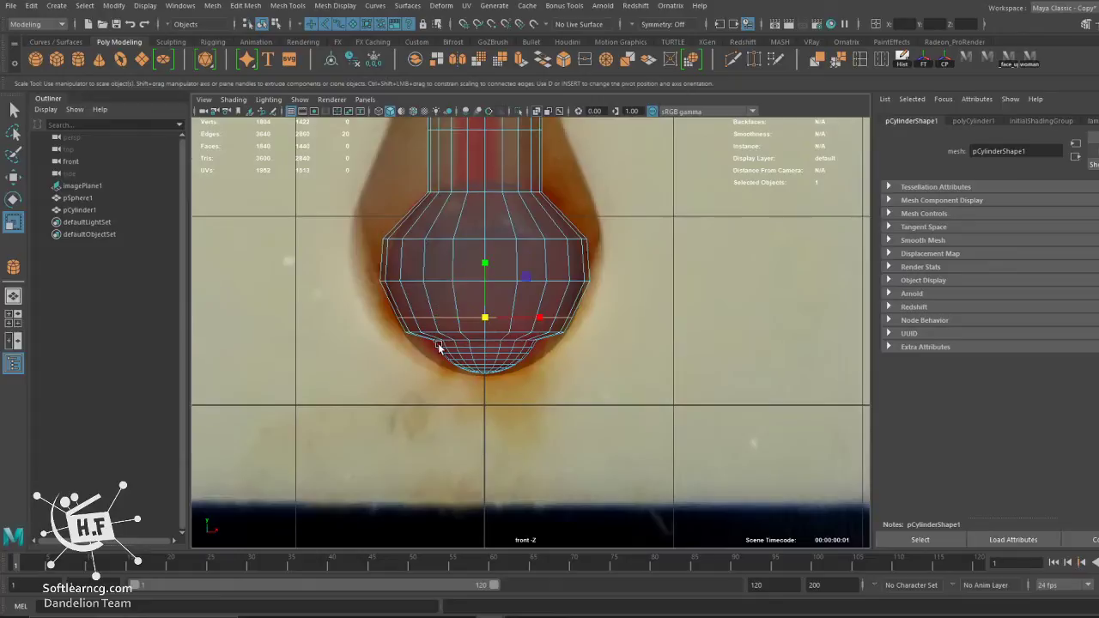
{"action": "key", "text": "w"}
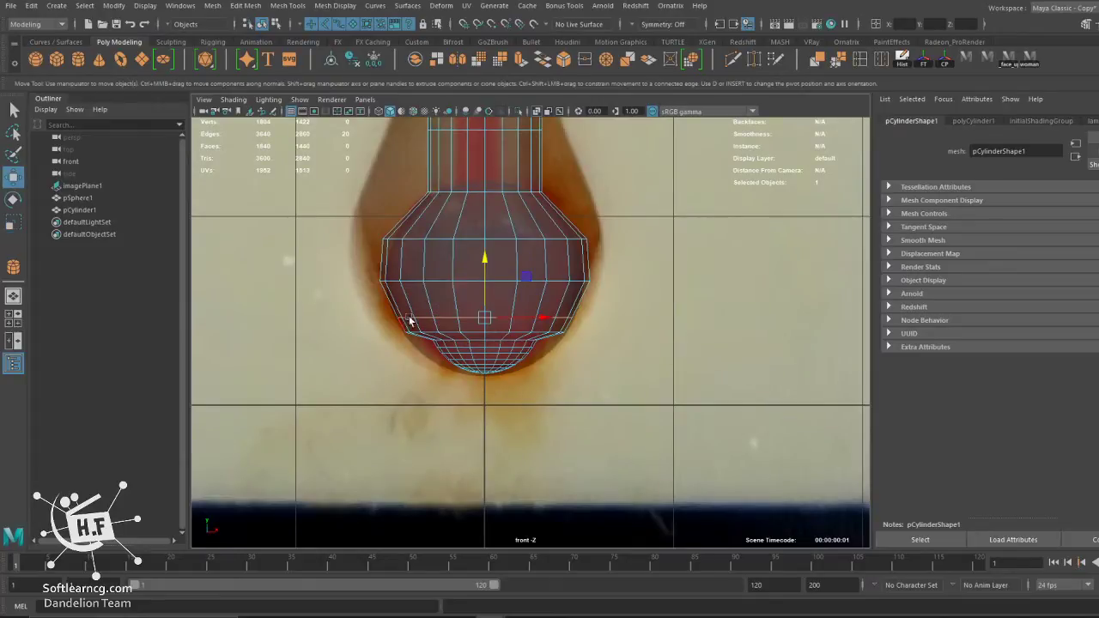
{"action": "left_click_drag", "start_coordinate": [482, 264], "coordinate": [483, 255]}
{"action": "key", "text": "r"}
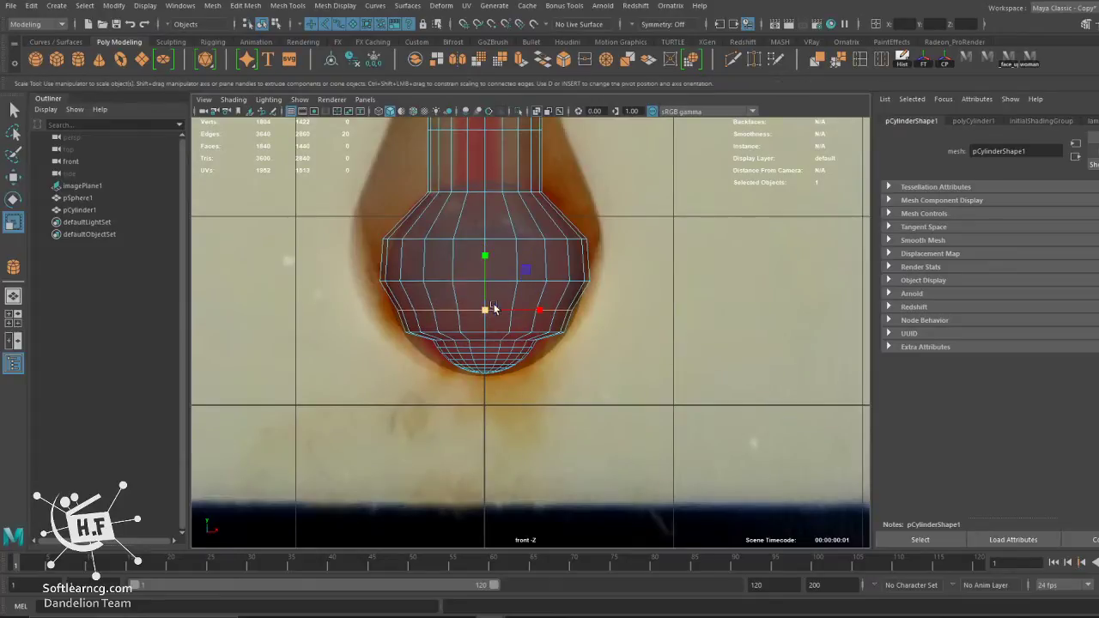
{"action": "left_click_drag", "start_coordinate": [487, 310], "coordinate": [504, 307]}
{"action": "middle_click_drag", "start_coordinate": [497, 283], "coordinate": [506, 314], "text": "alt"}
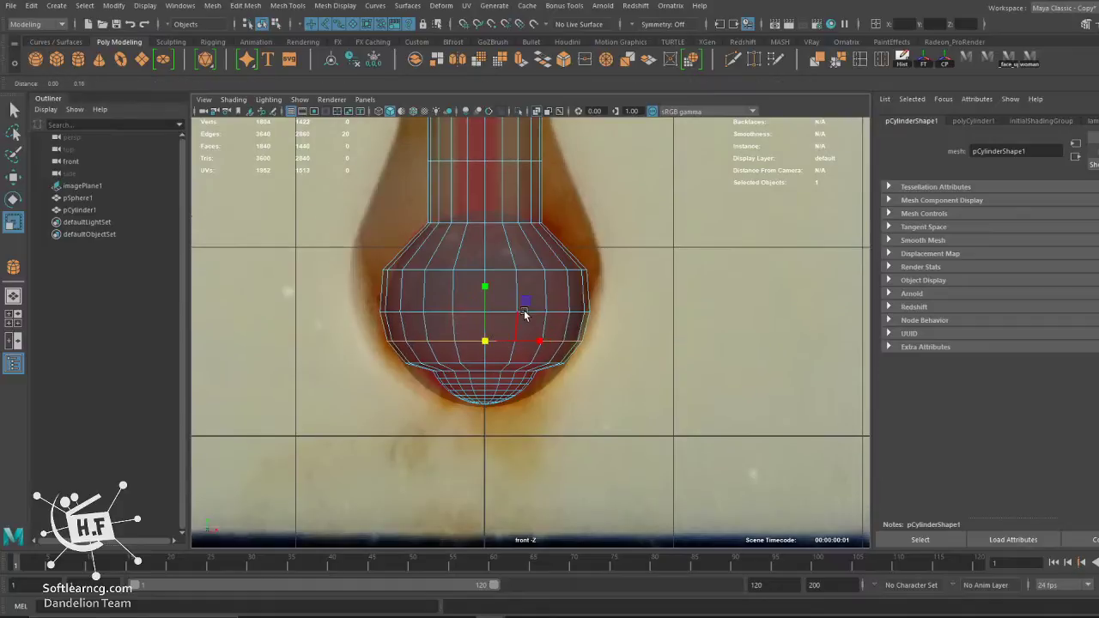
Raise the bulb's middle edge loop and pull the upper loop inward.
{"action": "double_click", "coordinate": [503, 263]}
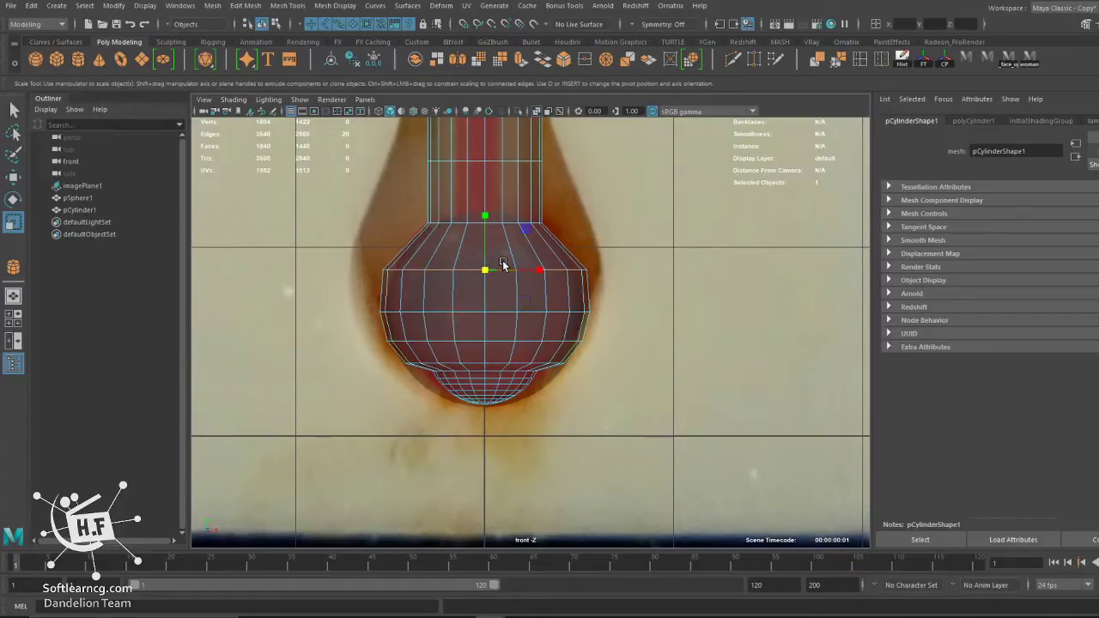
{"action": "key", "text": "w"}
{"action": "left_click_drag", "start_coordinate": [489, 218], "coordinate": [489, 206]}
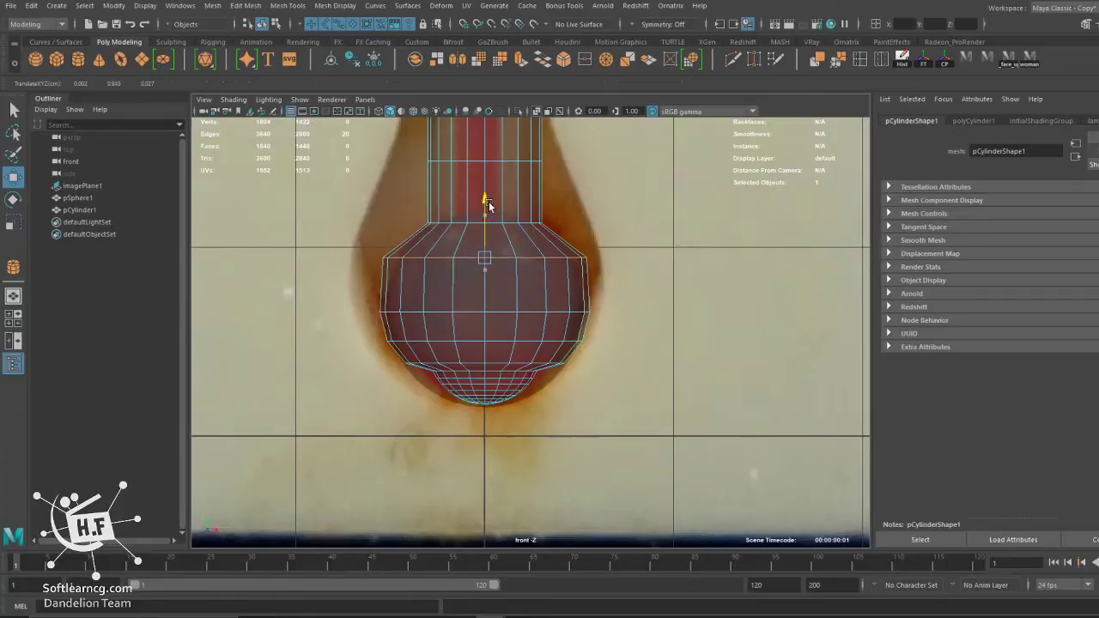
{"action": "key", "text": "r"}
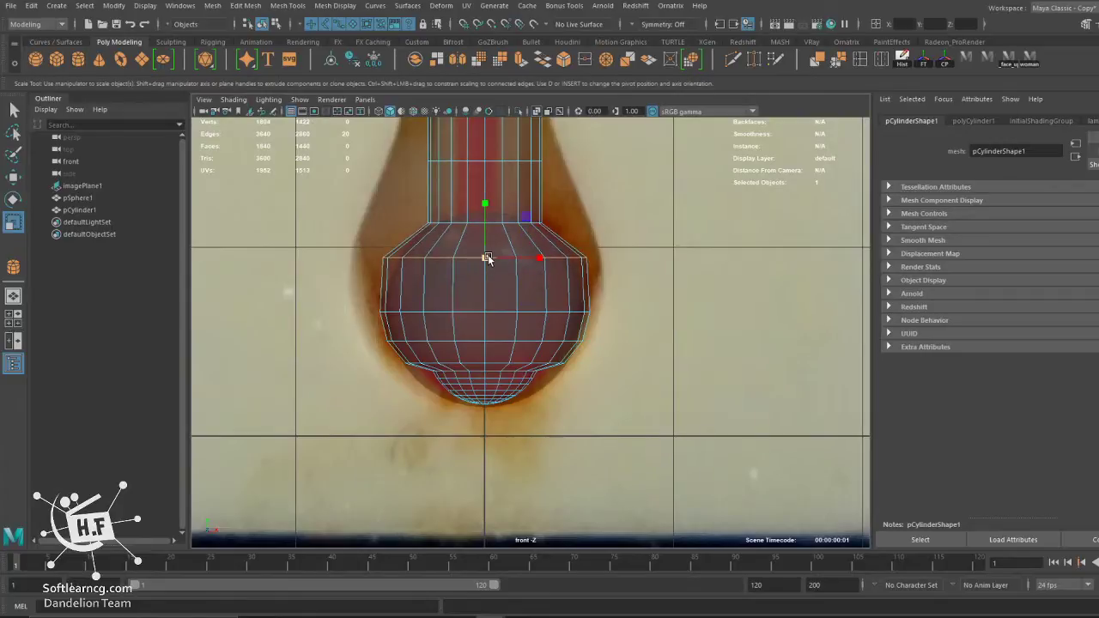
{"action": "left_click_drag", "start_coordinate": [486, 259], "coordinate": [478, 249]}
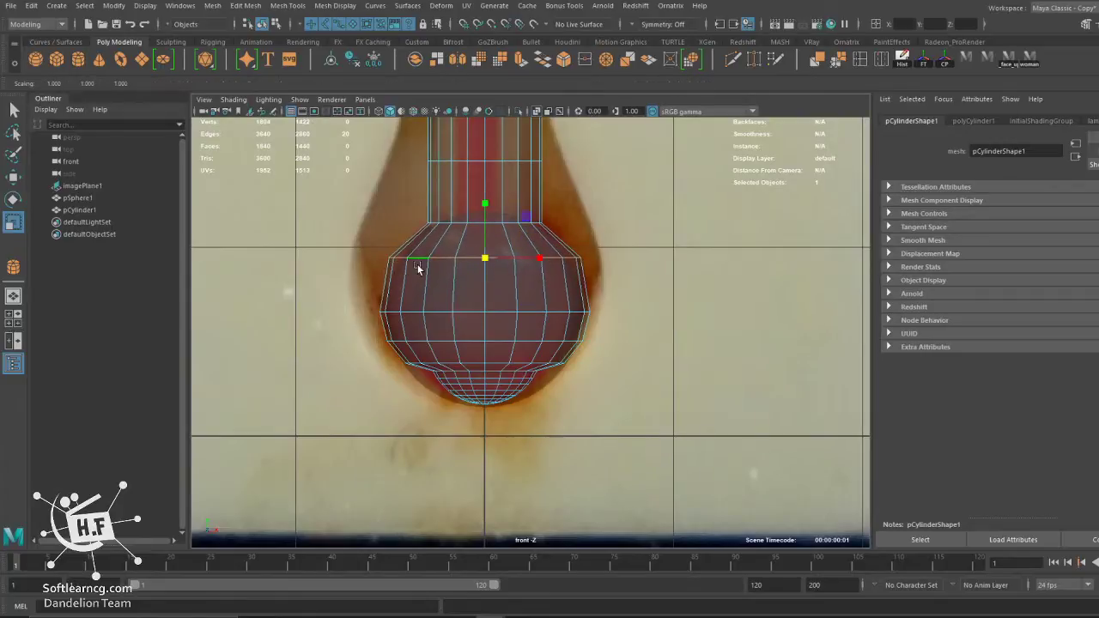
{"action": "mouse_move", "coordinate": [485, 257]}
{"action": "left_mouse_down"}
{"action": "mouse_move", "coordinate": [470, 262]}
{"action": "mouse_move", "coordinate": [484, 219]}
{"action": "left_mouse_up"}
{"action": "key", "text": "w"}
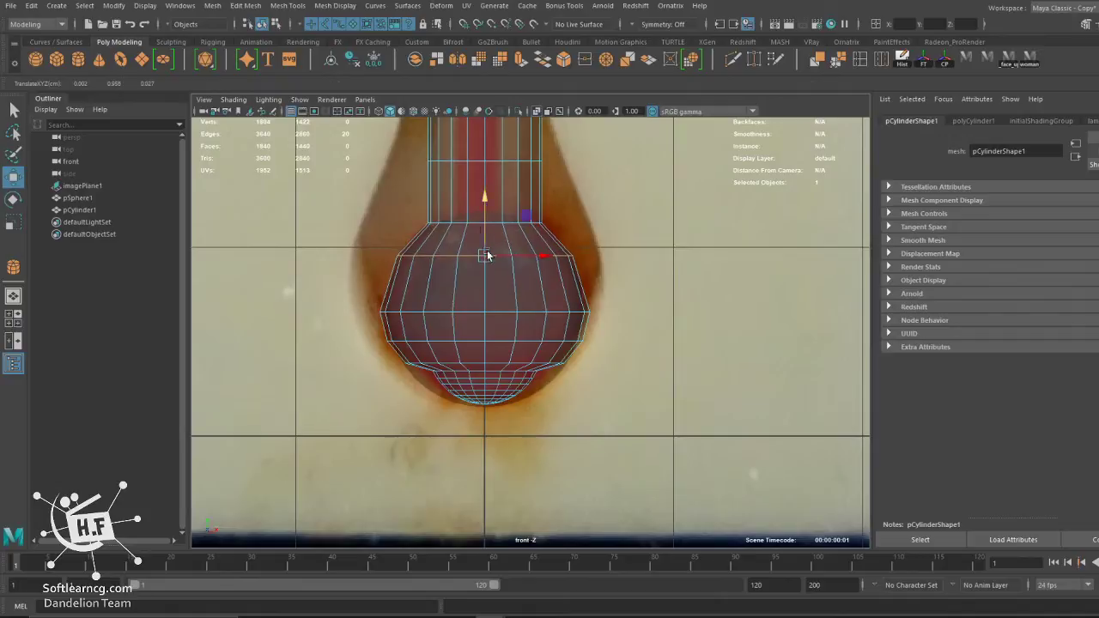
Widen the lower and bottom edge loops of the bulb evenly.
{"action": "double_click", "coordinate": [491, 372]}
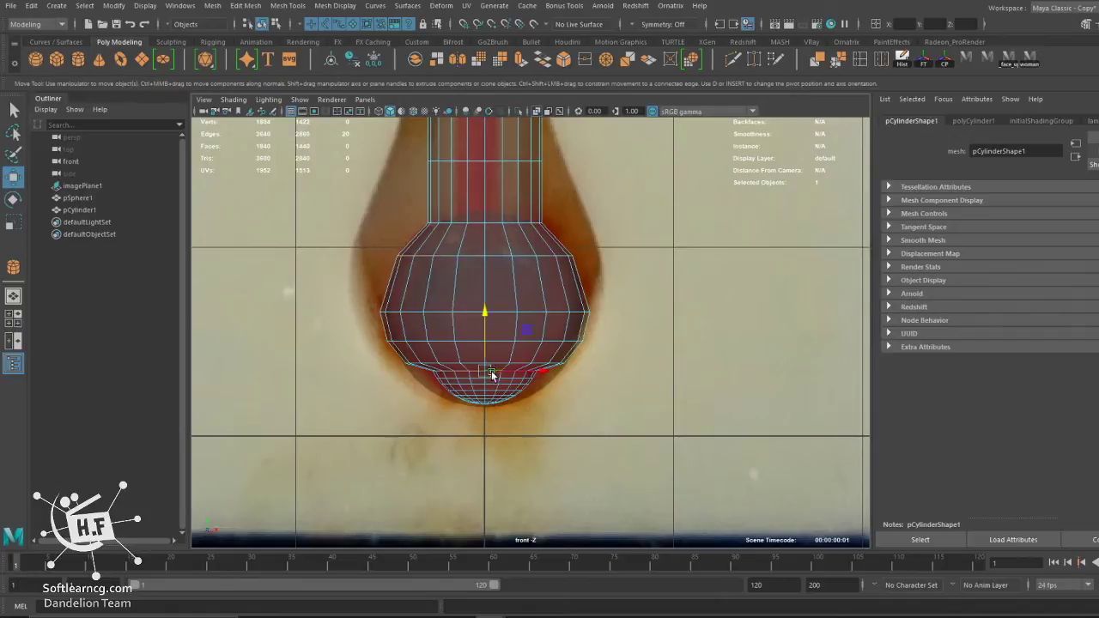
{"action": "key", "text": "r"}
{"action": "left_click_drag", "start_coordinate": [485, 371], "coordinate": [513, 378]}
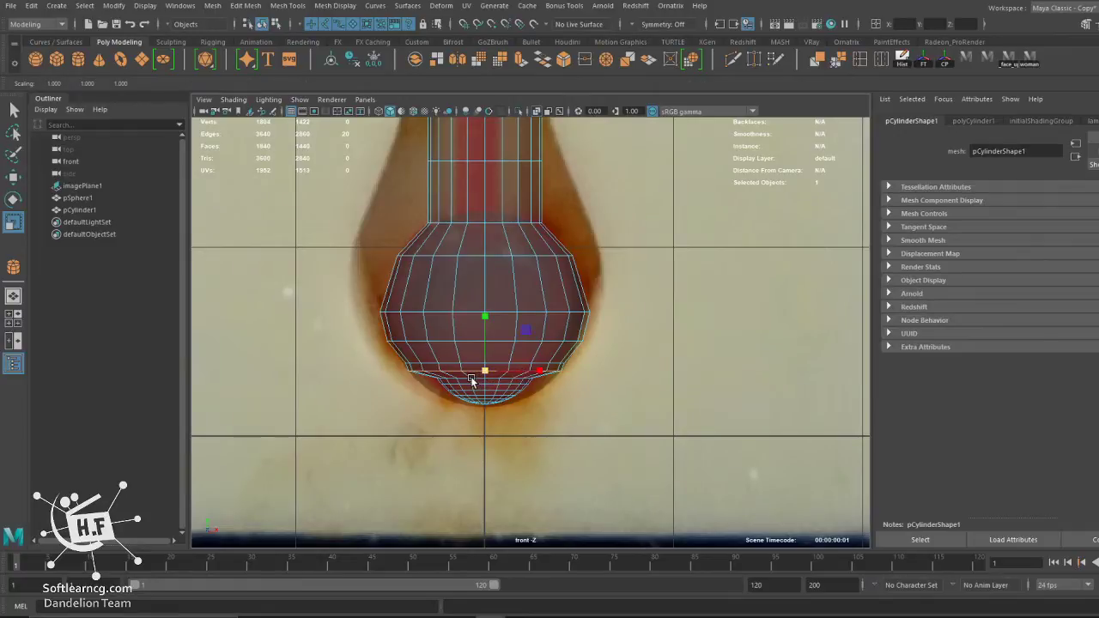
{"action": "left_click_drag", "start_coordinate": [486, 376], "coordinate": [515, 388]}
{"action": "left_click", "coordinate": [487, 387]}
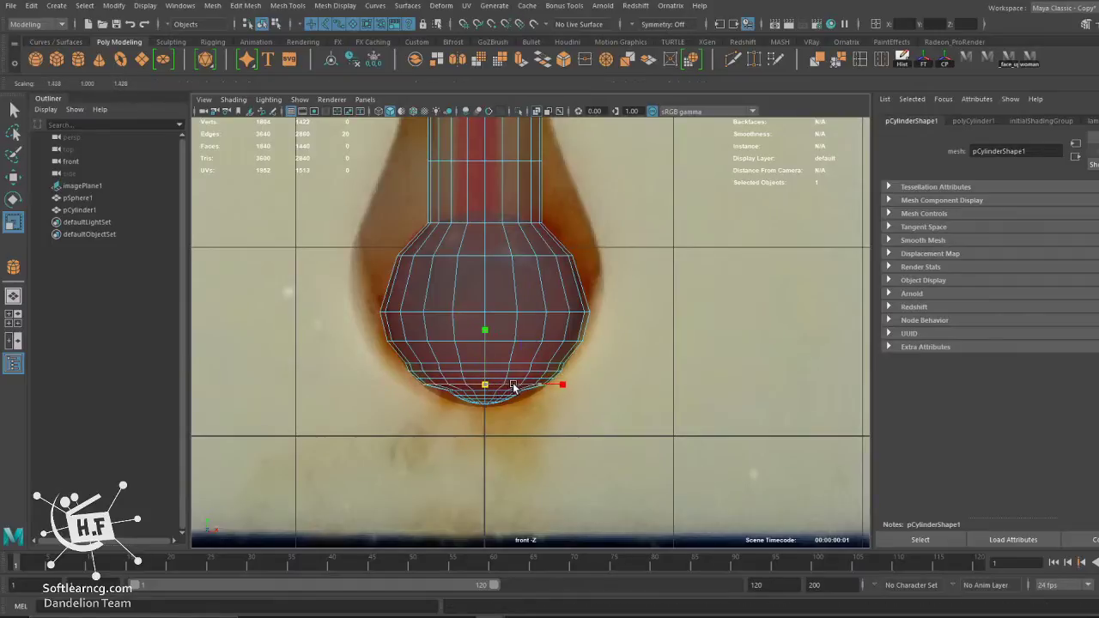
{"action": "double_click", "coordinate": [502, 390]}
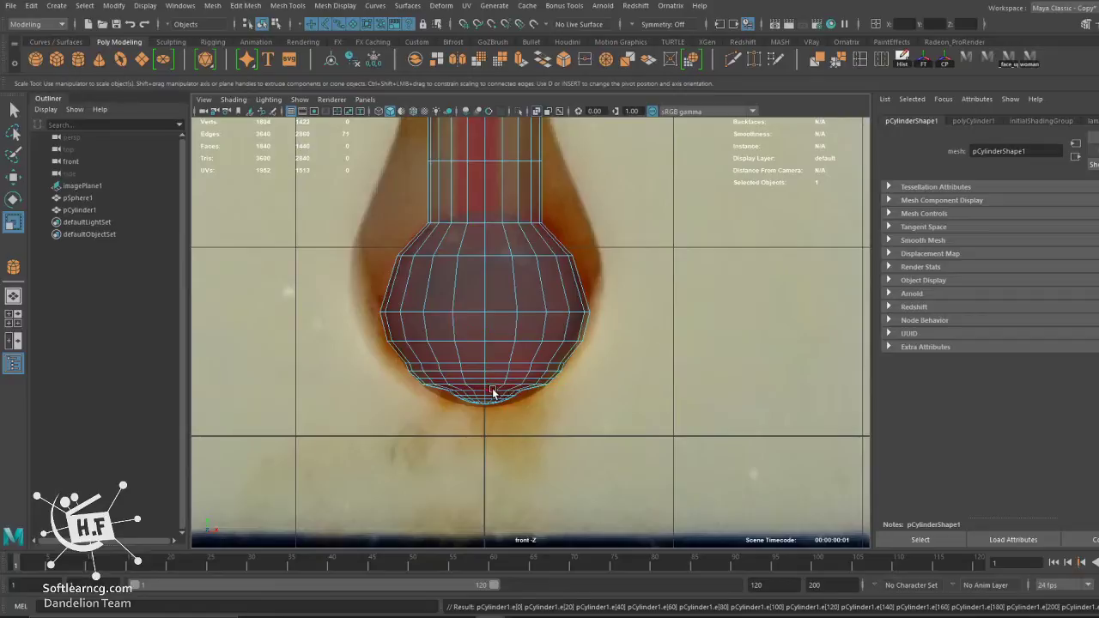
{"action": "left_click_drag", "start_coordinate": [494, 392], "coordinate": [512, 395]}
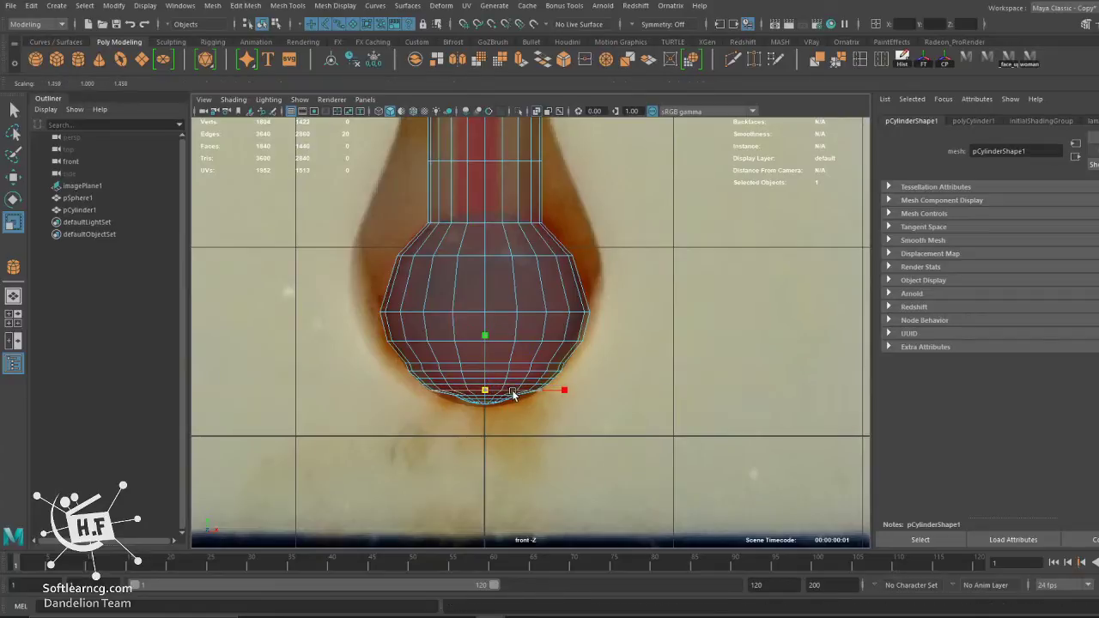
Shrink a higher edge loop on the bulb very slightly.
{"action": "double_click", "coordinate": [481, 366]}
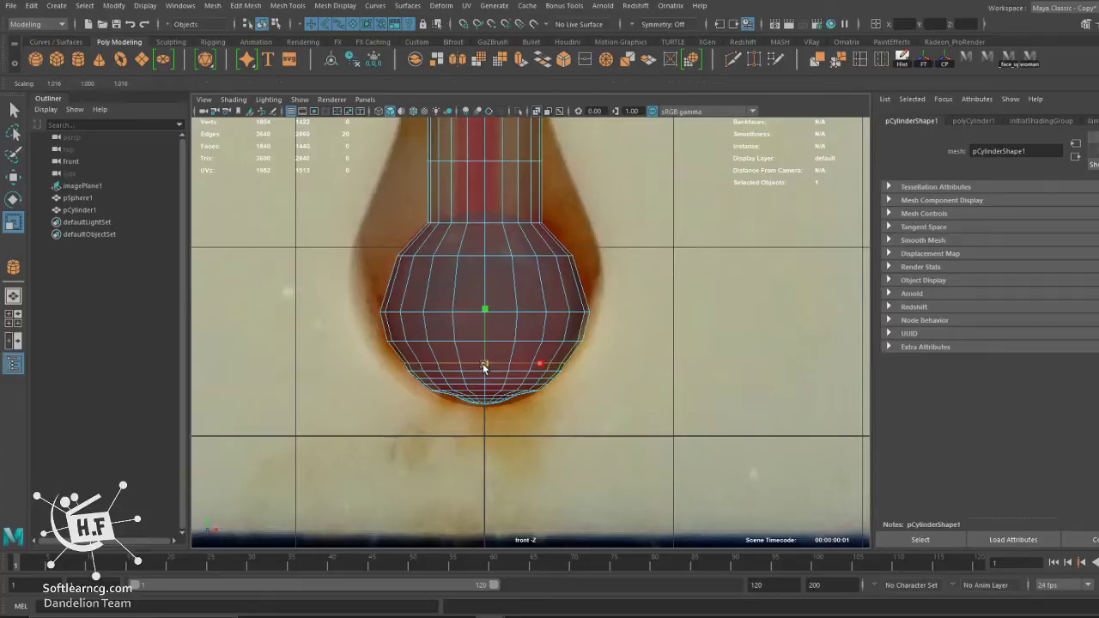
{"action": "left_click", "coordinate": [483, 367]}
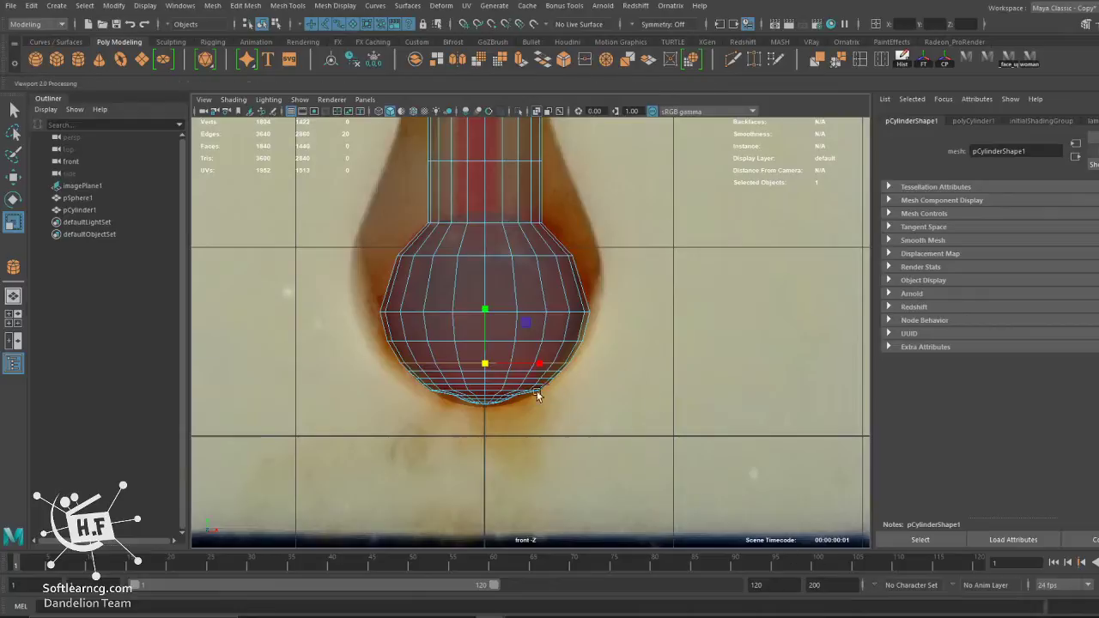
{"action": "left_click", "coordinate": [485, 396]}
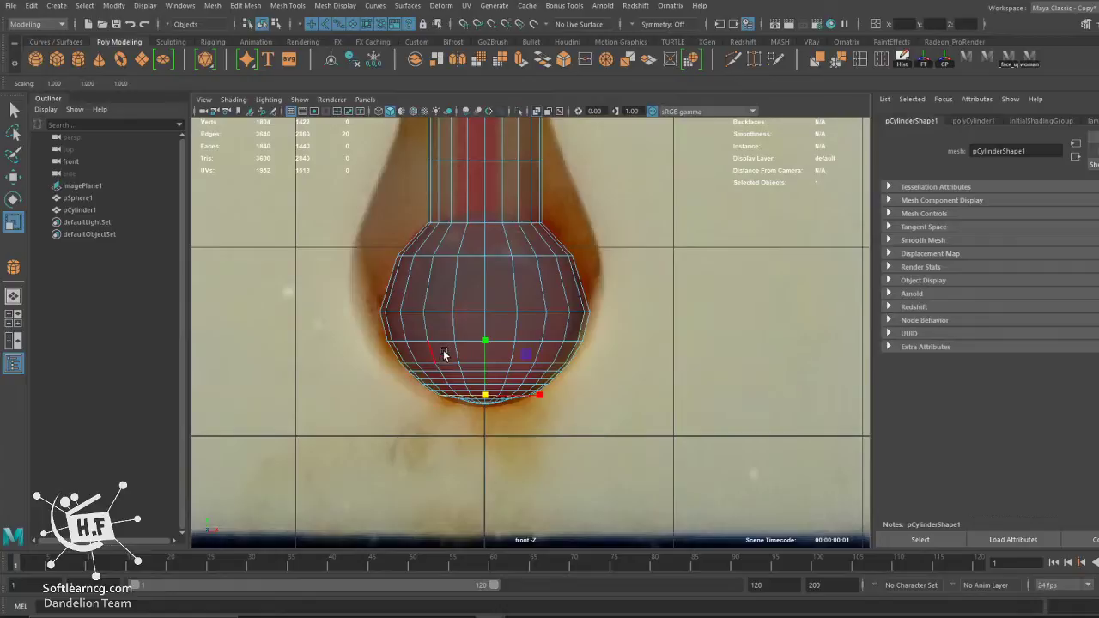
{"action": "left_click_drag", "start_coordinate": [443, 355], "coordinate": [482, 342]}
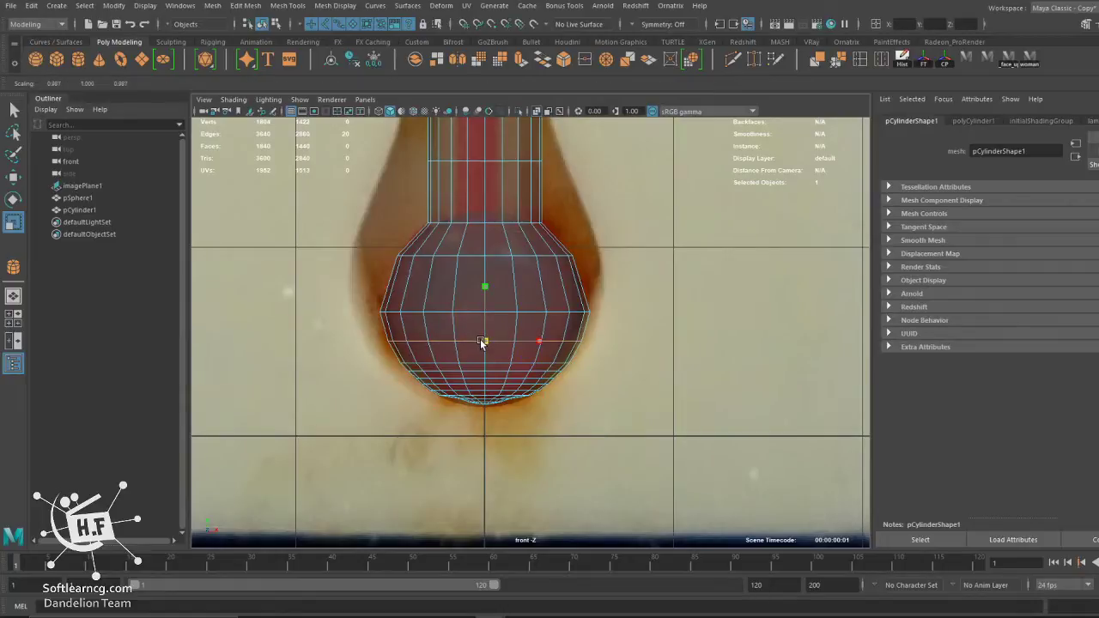
{"action": "left_click", "coordinate": [496, 382]}
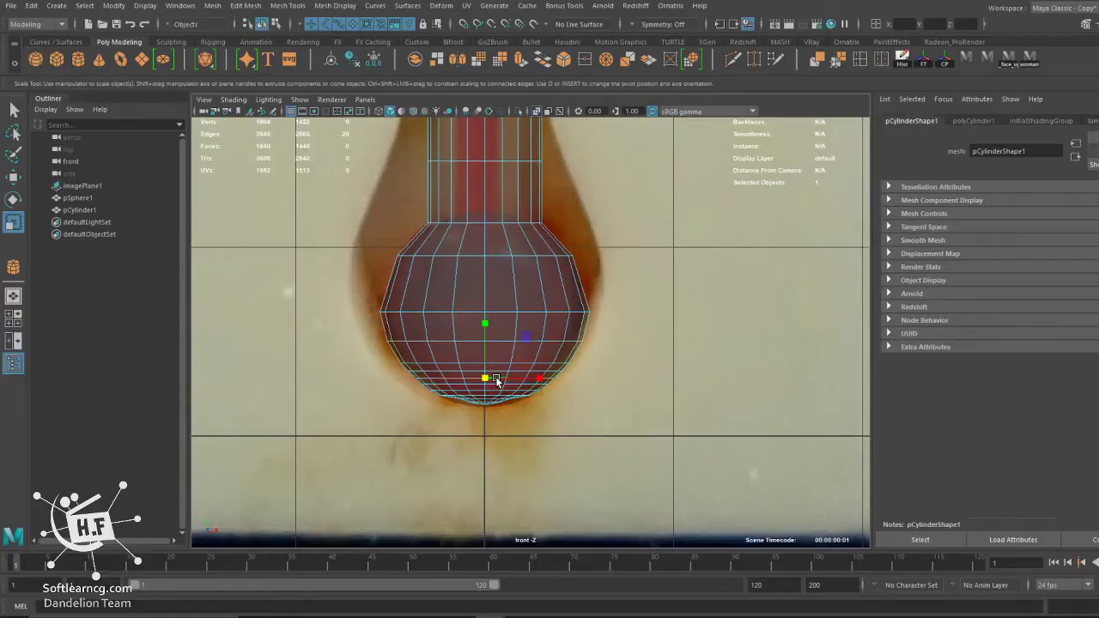
{"action": "left_click", "coordinate": [245, 5]}
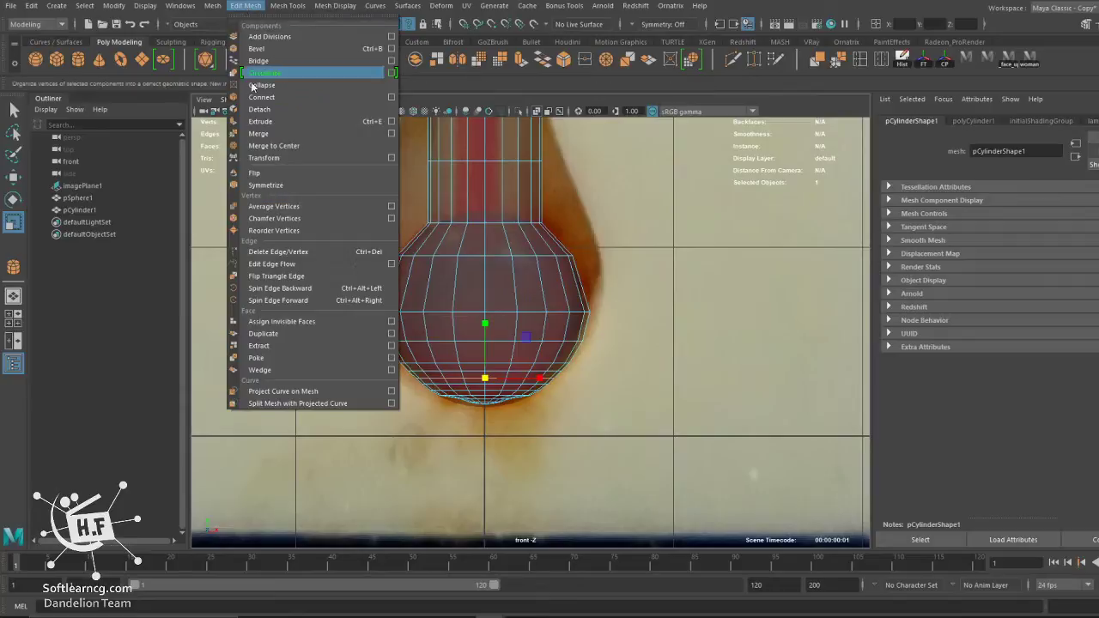
Delete several edge loops at the bulb's bottom with Delete Edge/Vertex (Ctrl+Del).
{"action": "left_click", "coordinate": [258, 10]}
{"action": "left_click", "coordinate": [287, 5]}
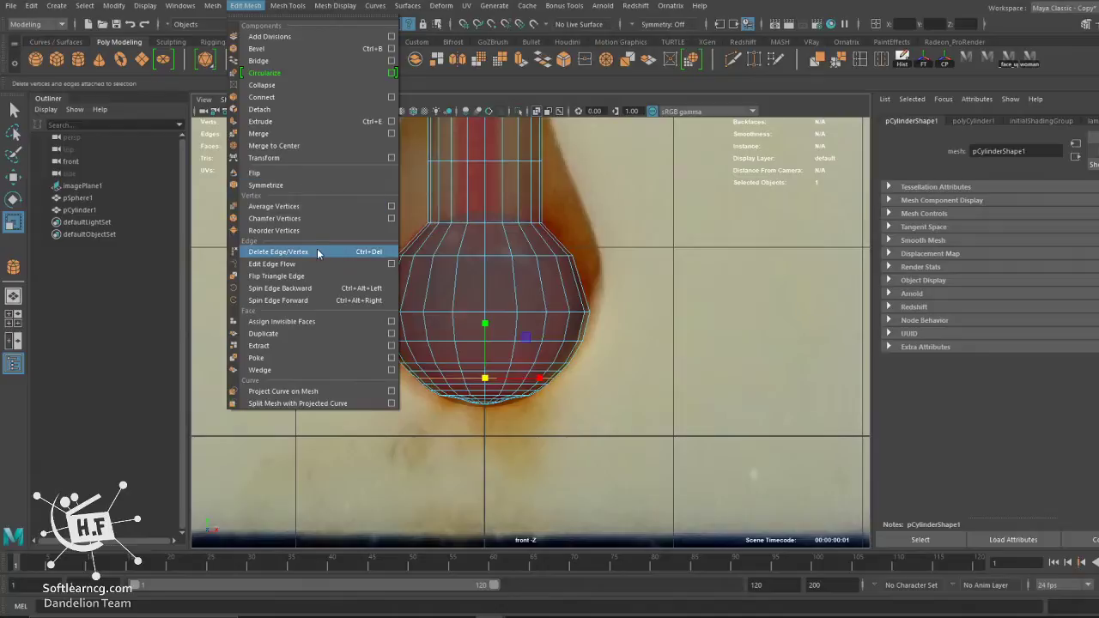
{"action": "left_click", "coordinate": [315, 252]}
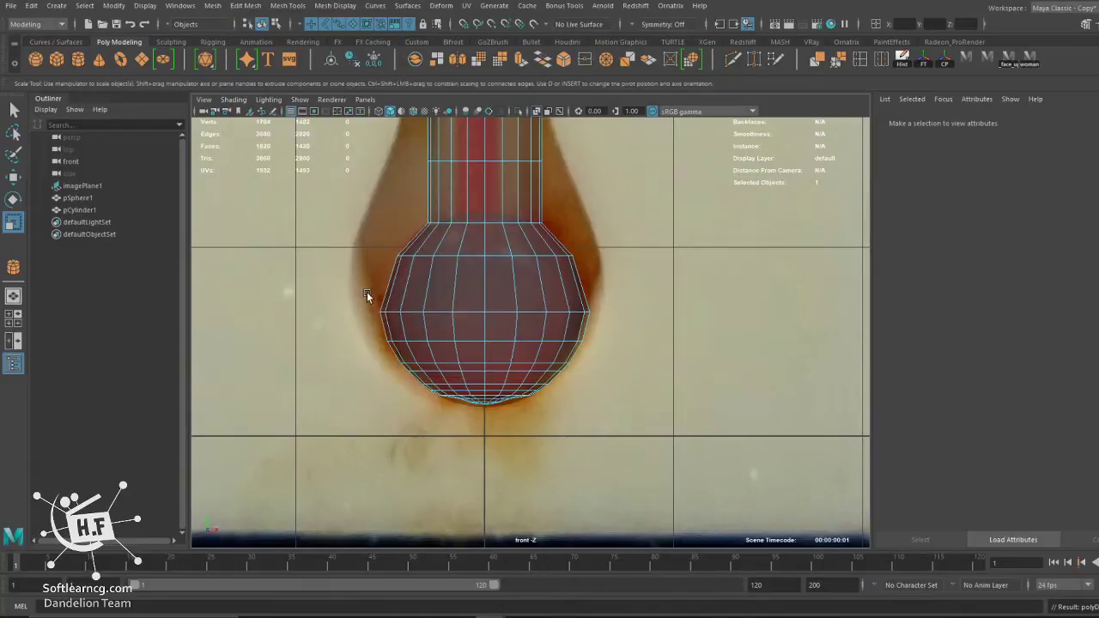
{"action": "double_click", "coordinate": [490, 393]}
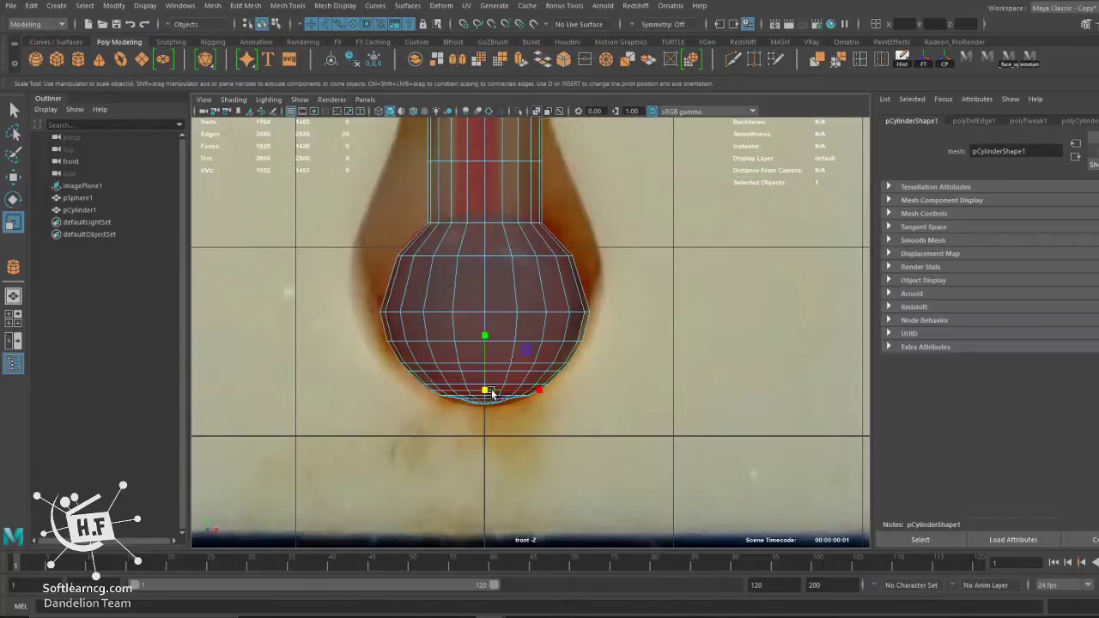
{"action": "key", "text": "ctrl+Delete"}
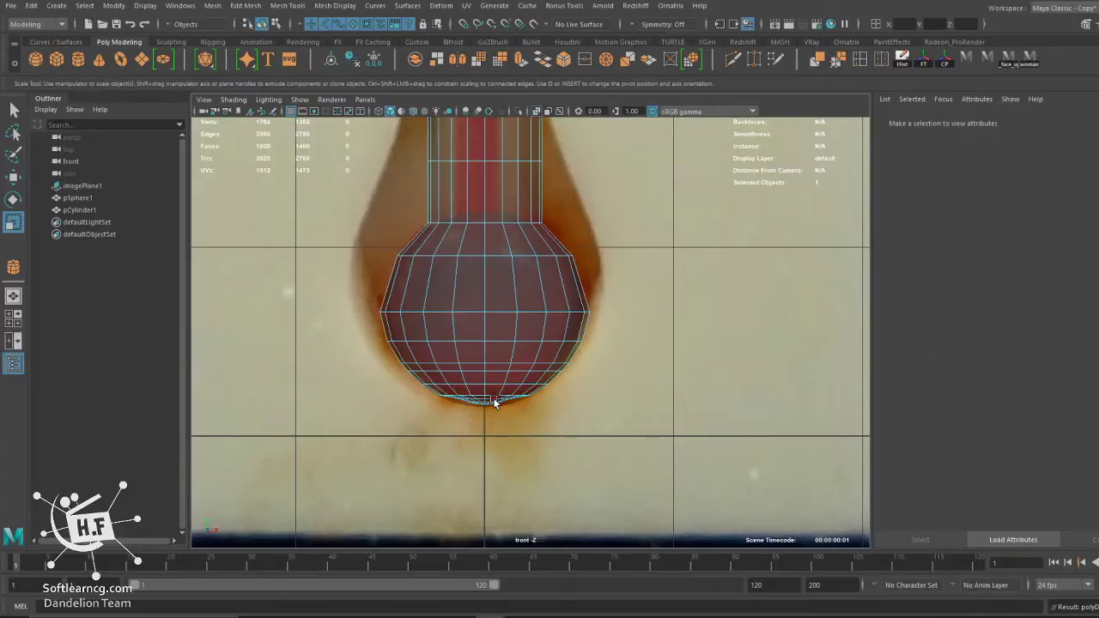
{"action": "double_click", "coordinate": [488, 402]}
{"action": "key", "text": "ctrl+Delete"}
{"action": "scroll", "coordinate": [493, 396], "scroll_direction": "up", "scroll_amount": 1}
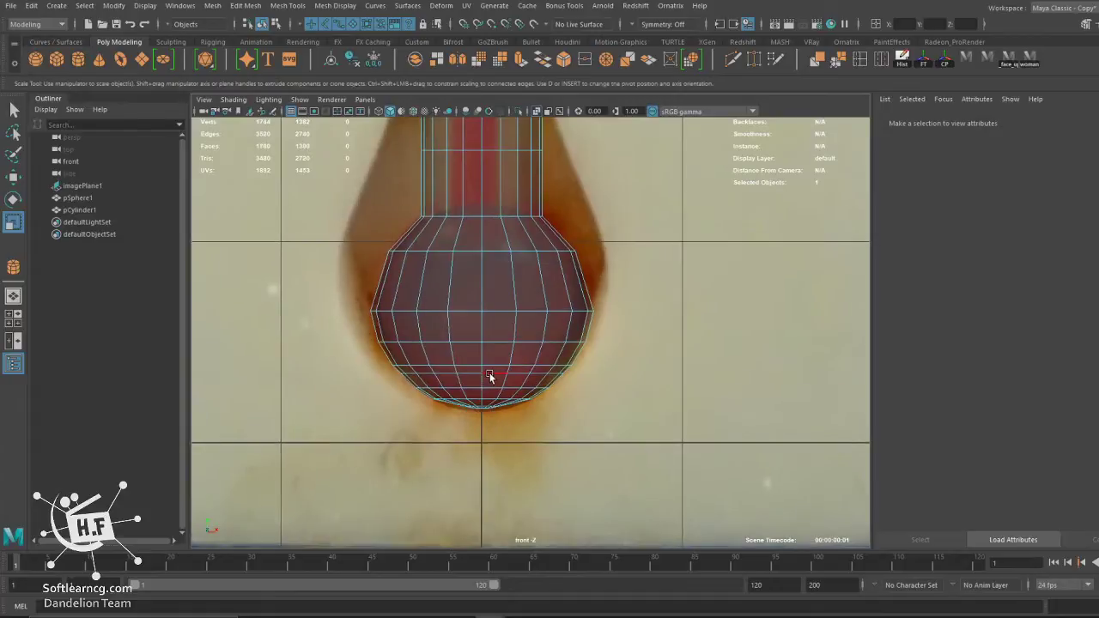
{"action": "double_click", "coordinate": [489, 376]}
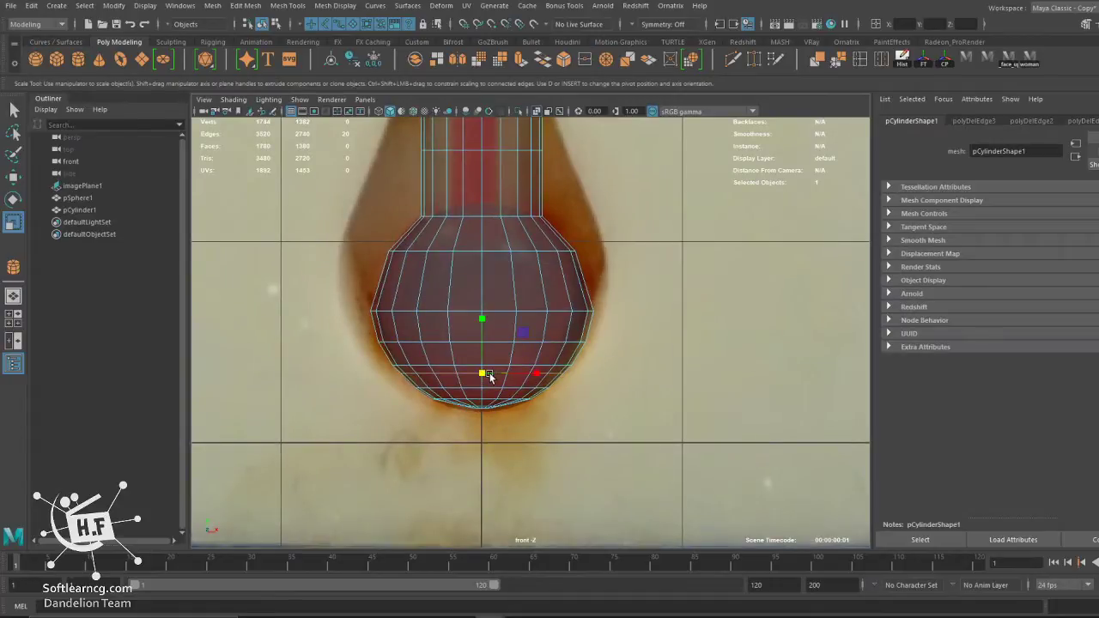
{"action": "key", "text": "ctrl+Delete"}
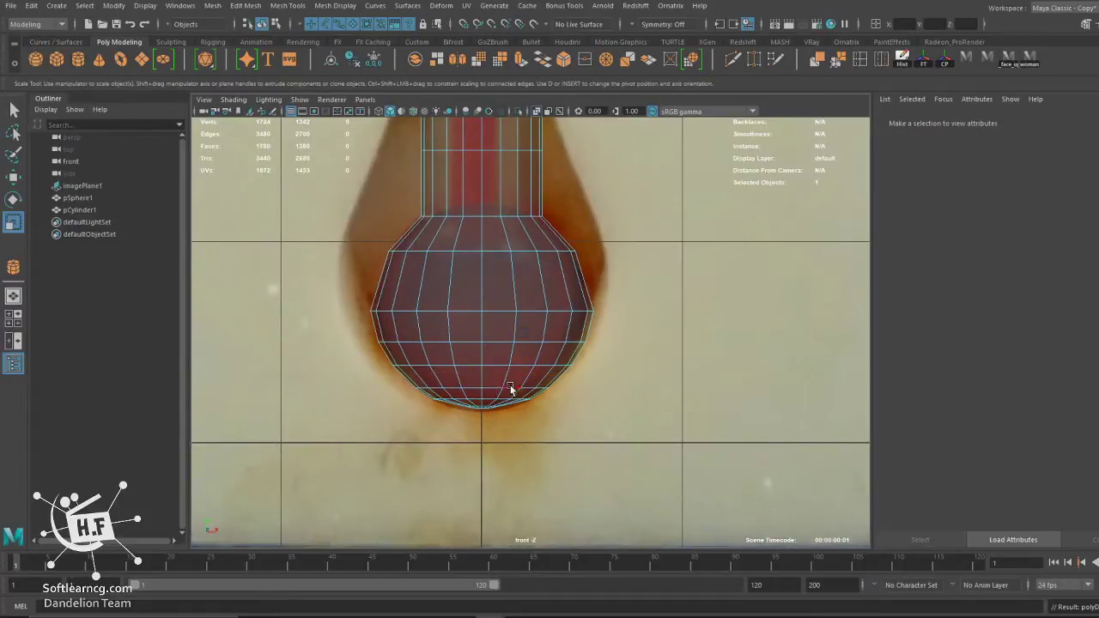
Add a new horizontal edge loop across the upper bulb with Multi-Cut.
{"action": "middle_click_drag", "start_coordinate": [487, 342], "coordinate": [484, 359], "text": "alt"}
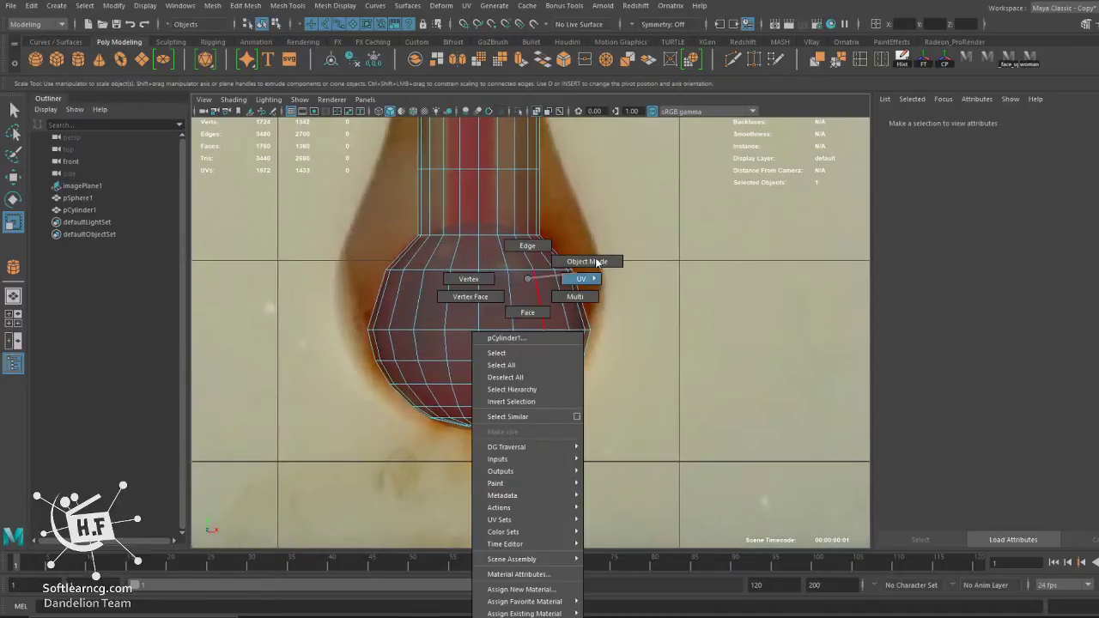
{"action": "right_click_drag", "start_coordinate": [526, 316], "coordinate": [557, 284]}
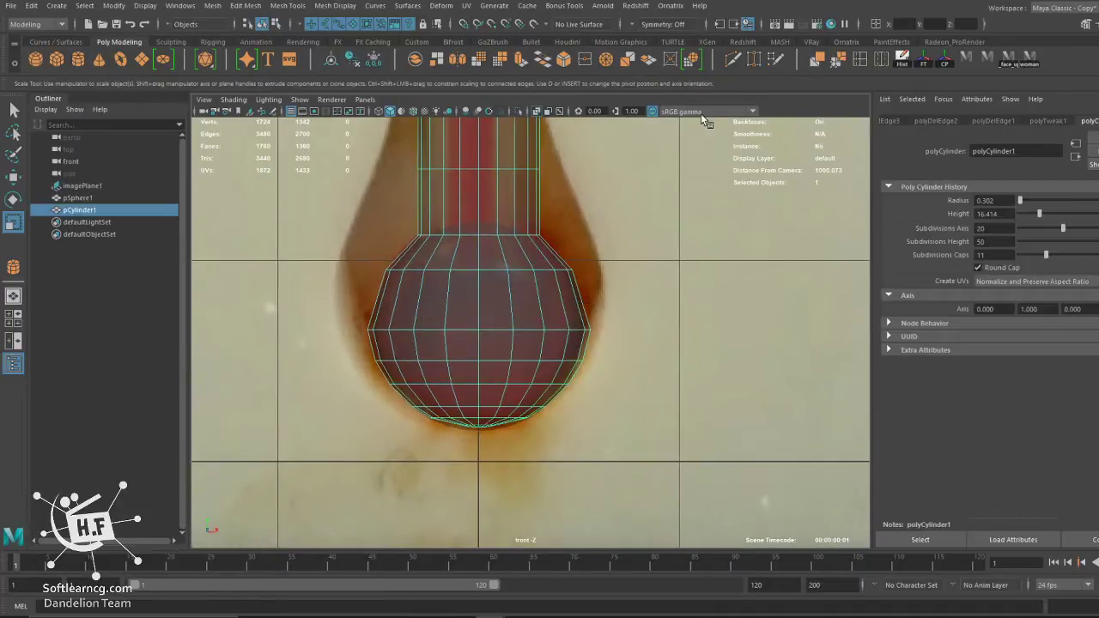
{"action": "left_click", "coordinate": [732, 58]}
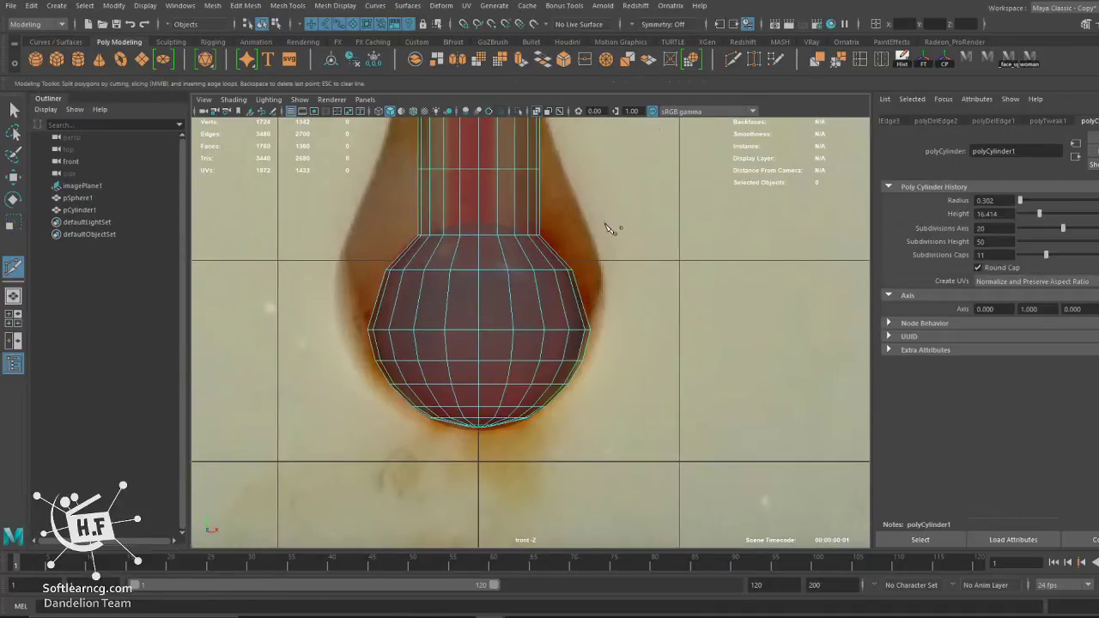
{"action": "left_click", "coordinate": [554, 297], "text": "ctrl"}
Scale the new edge loop around the bulb outward to round it out.
{"action": "key", "text": "r"}
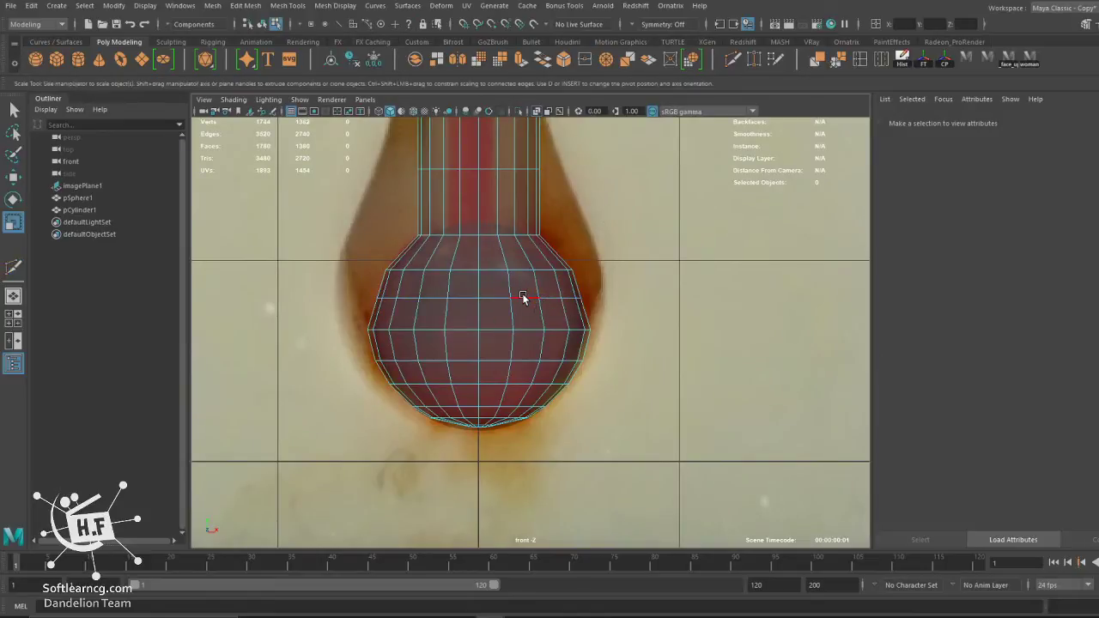
{"action": "double_click", "coordinate": [523, 297]}
{"action": "left_click_drag", "start_coordinate": [478, 298], "coordinate": [486, 300]}
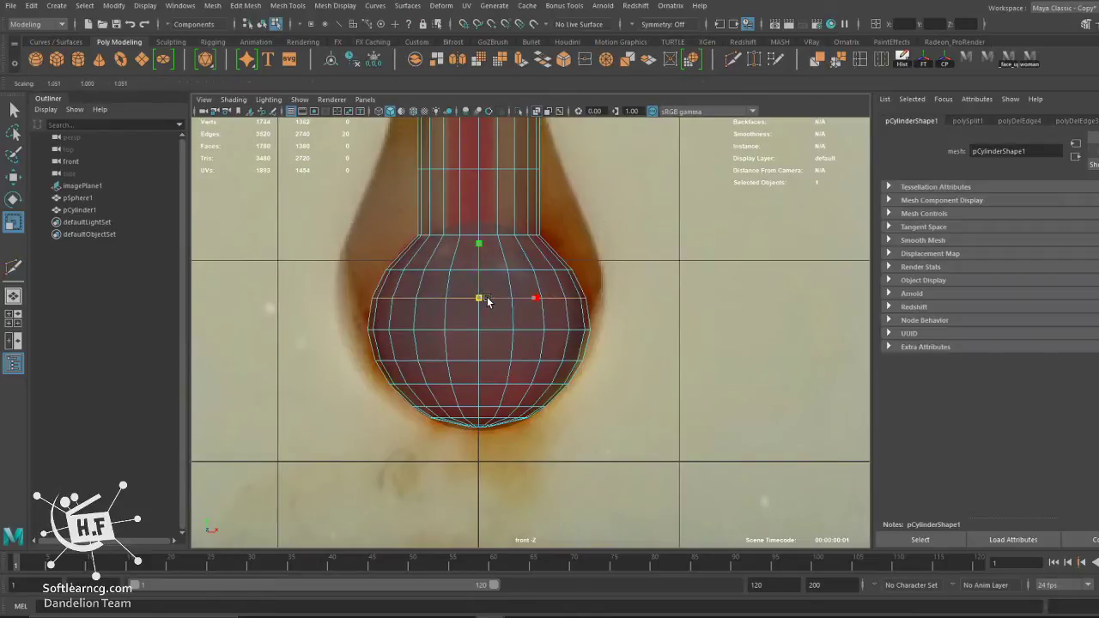
{"action": "key", "text": "w"}
{"action": "scroll", "coordinate": [493, 309], "scroll_direction": "down", "scroll_amount": 2}
{"action": "scroll", "coordinate": [502, 326], "scroll_direction": "up", "scroll_amount": 3}
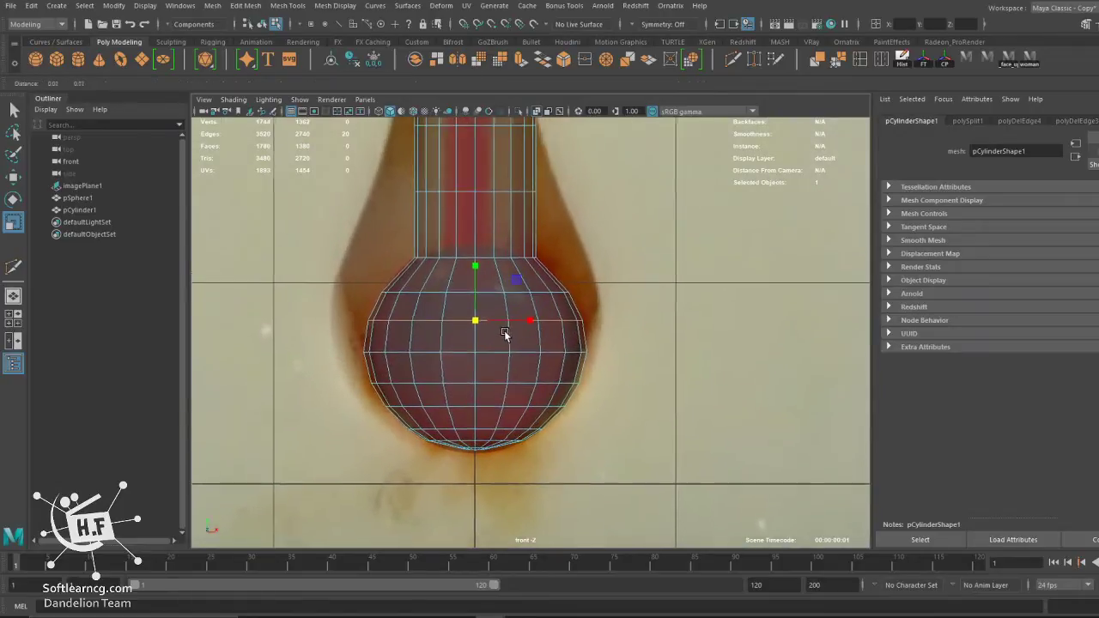
{"action": "key", "text": "r"}
{"action": "middle_click_drag", "start_coordinate": [505, 333], "coordinate": [475, 406], "text": "alt"}
{"action": "key", "text": "F9"}
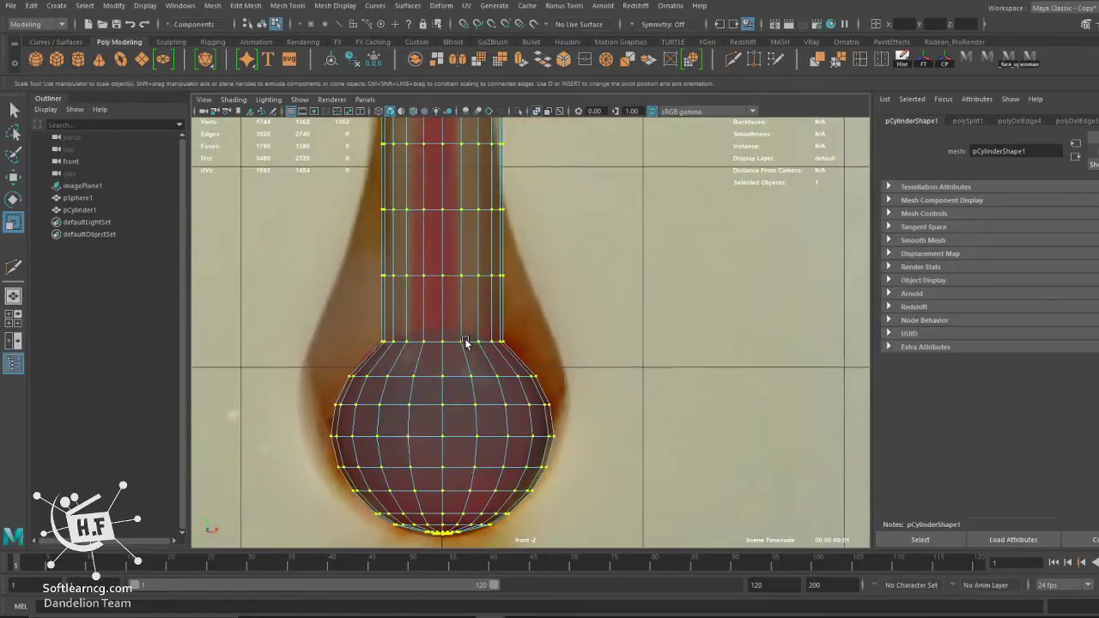
{"action": "scroll", "coordinate": [471, 345], "scroll_direction": "down", "scroll_amount": 3}
{"action": "scroll", "coordinate": [453, 349], "scroll_direction": "up", "scroll_amount": 2}
{"action": "scroll", "coordinate": [453, 349], "scroll_direction": "up", "scroll_amount": 1}
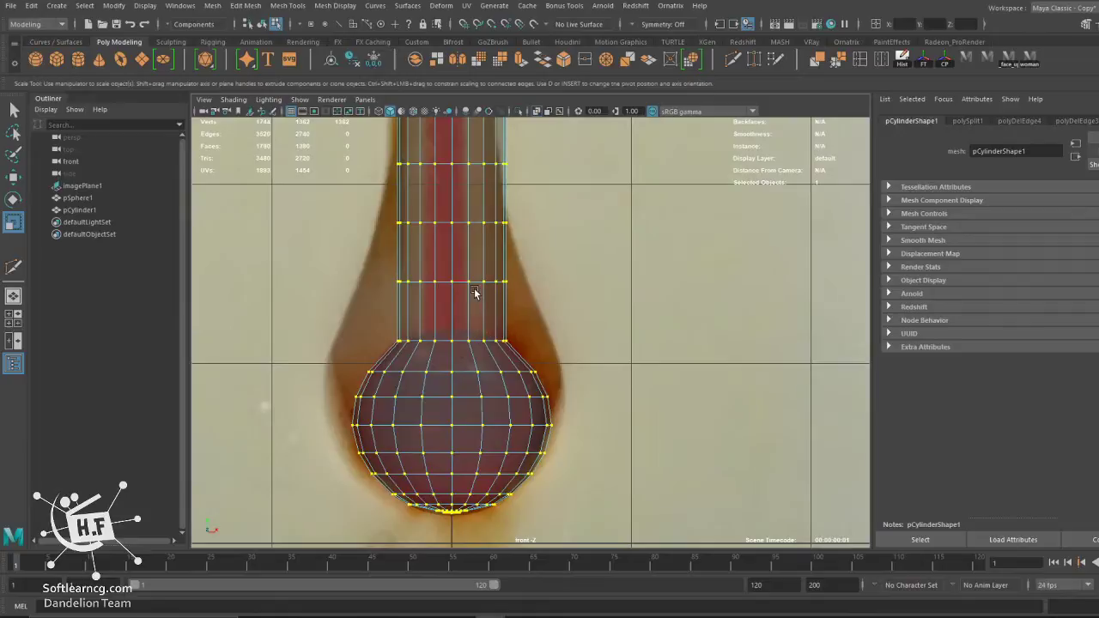
Move a stem edge loop lower down the glass tube.
{"action": "right_click_drag", "start_coordinate": [475, 286], "coordinate": [470, 262], "text": "shift"}
{"action": "key", "text": "w"}
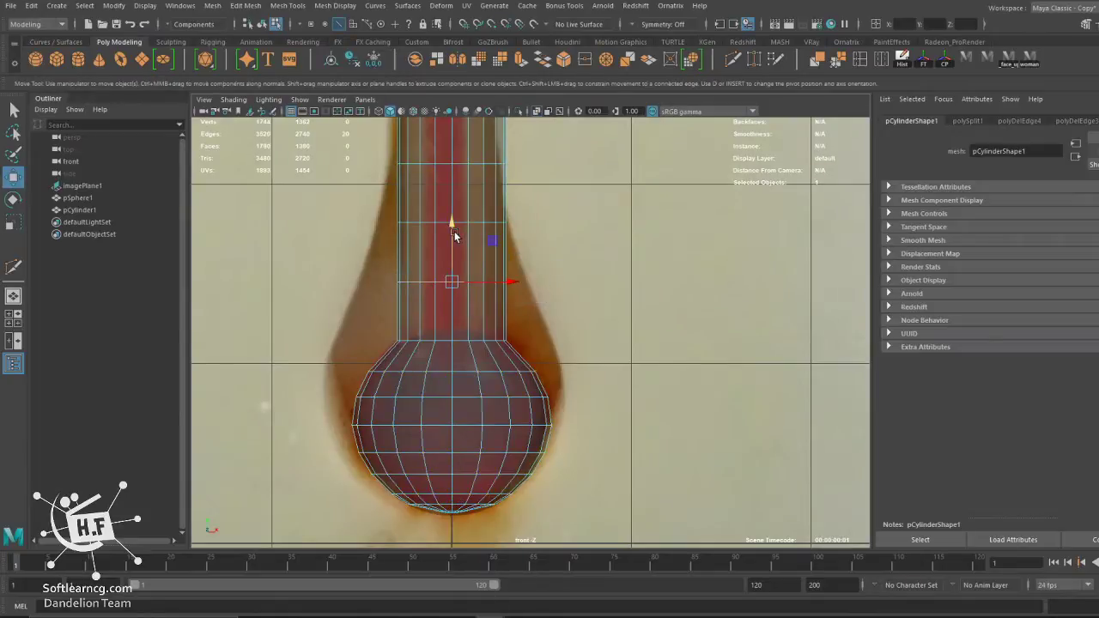
{"action": "mouse_move", "coordinate": [454, 236]}
{"action": "left_mouse_down"}
{"action": "mouse_move", "coordinate": [455, 293]}
{"action": "mouse_move", "coordinate": [454, 279]}
{"action": "left_mouse_up"}
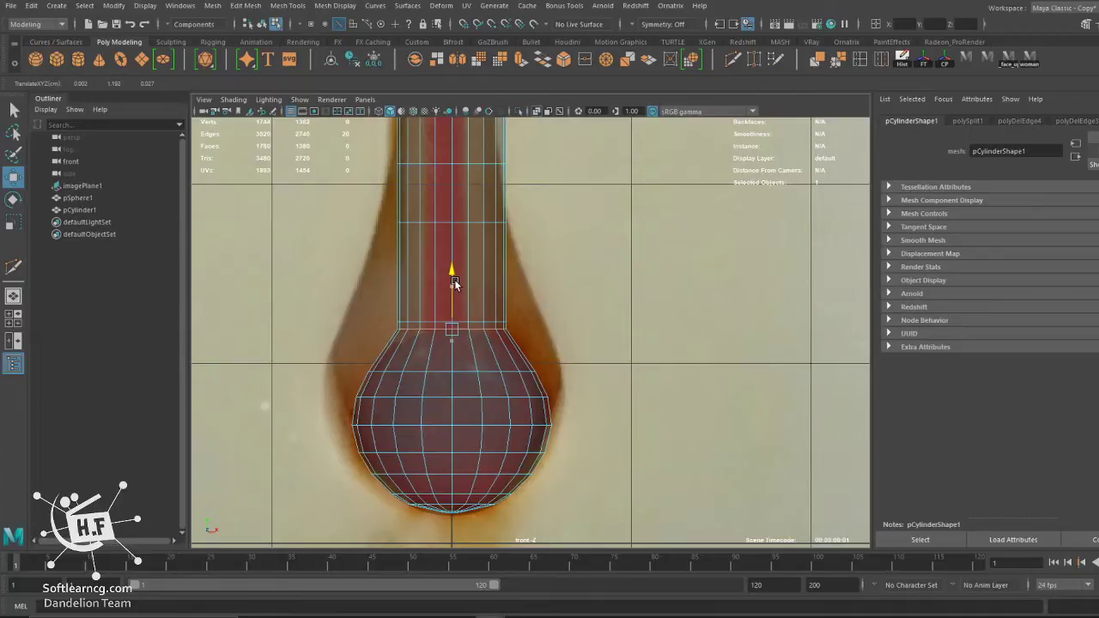
{"action": "scroll", "coordinate": [430, 315], "scroll_direction": "down", "scroll_amount": 5}
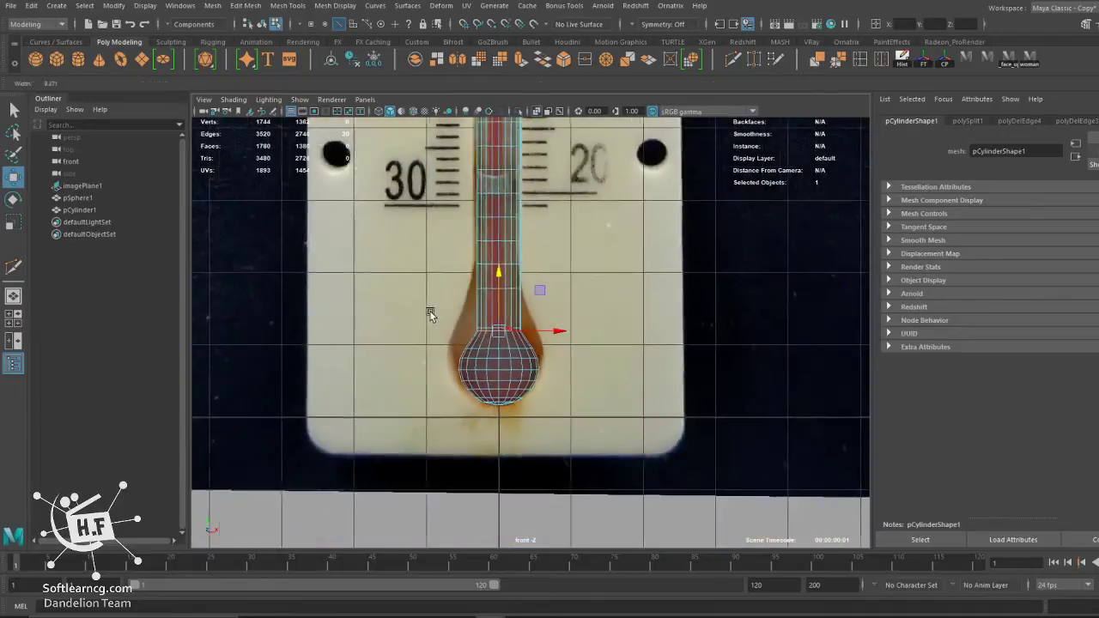
{"action": "middle_click_drag", "start_coordinate": [430, 315], "coordinate": [414, 455], "text": "alt"}
{"action": "scroll", "coordinate": [435, 433], "scroll_direction": "up", "scroll_amount": 2}
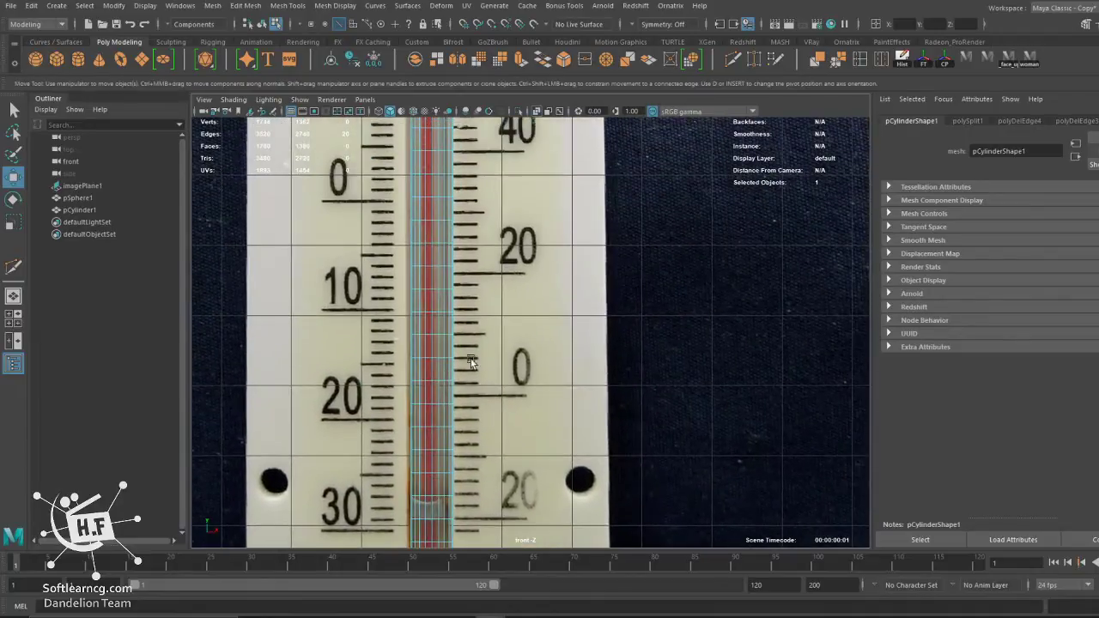
{"action": "scroll", "coordinate": [514, 366], "scroll_direction": "down", "scroll_amount": 3}
{"action": "scroll", "coordinate": [445, 350], "scroll_direction": "down", "scroll_amount": 2}
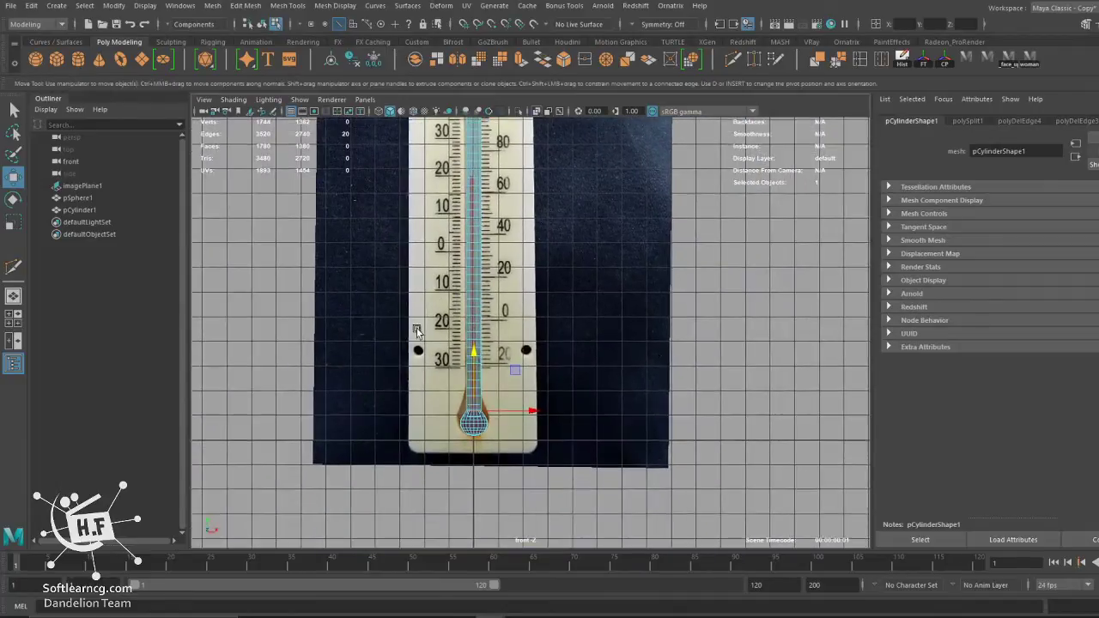
{"action": "scroll", "coordinate": [633, 392], "scroll_direction": "up", "scroll_amount": 2}
{"action": "scroll", "coordinate": [455, 331], "scroll_direction": "up", "scroll_amount": 2}
{"action": "scroll", "coordinate": [429, 343], "scroll_direction": "up", "scroll_amount": 2}
{"action": "scroll", "coordinate": [404, 359], "scroll_direction": "up", "scroll_amount": 4}
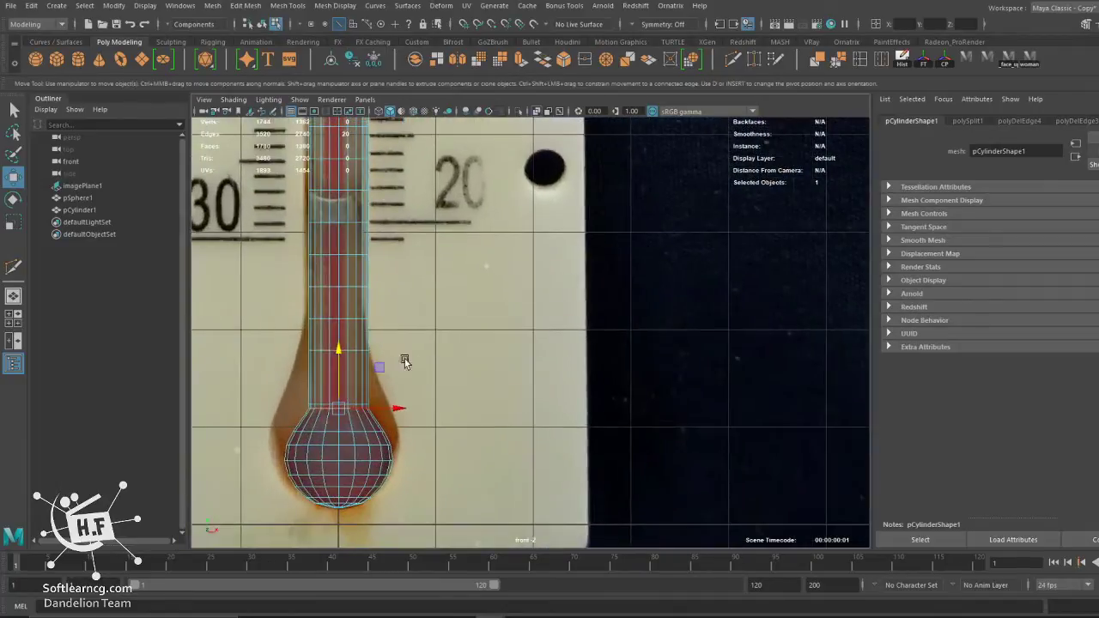
{"action": "scroll", "coordinate": [464, 322], "scroll_direction": "up", "scroll_amount": 2}
{"action": "scroll", "coordinate": [532, 284], "scroll_direction": "up", "scroll_amount": 2}
{"action": "scroll", "coordinate": [601, 378], "scroll_direction": "up", "scroll_amount": 2}
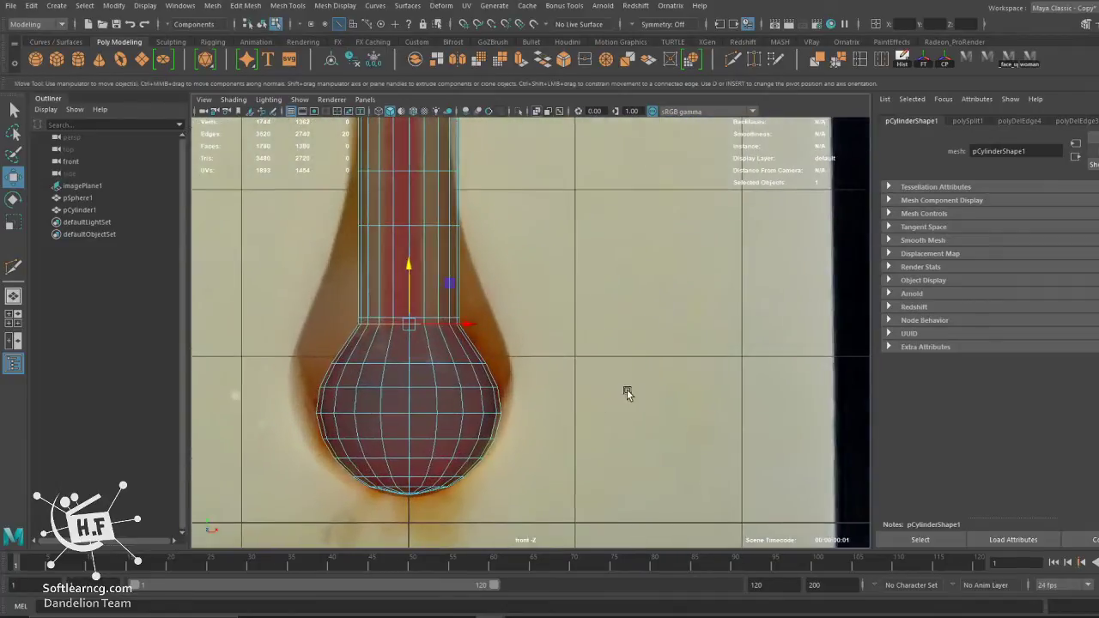
Slightly widen the bulb's upper edge loop and select the loop beneath it.
{"action": "double_click", "coordinate": [358, 364]}
{"action": "key", "text": "r"}
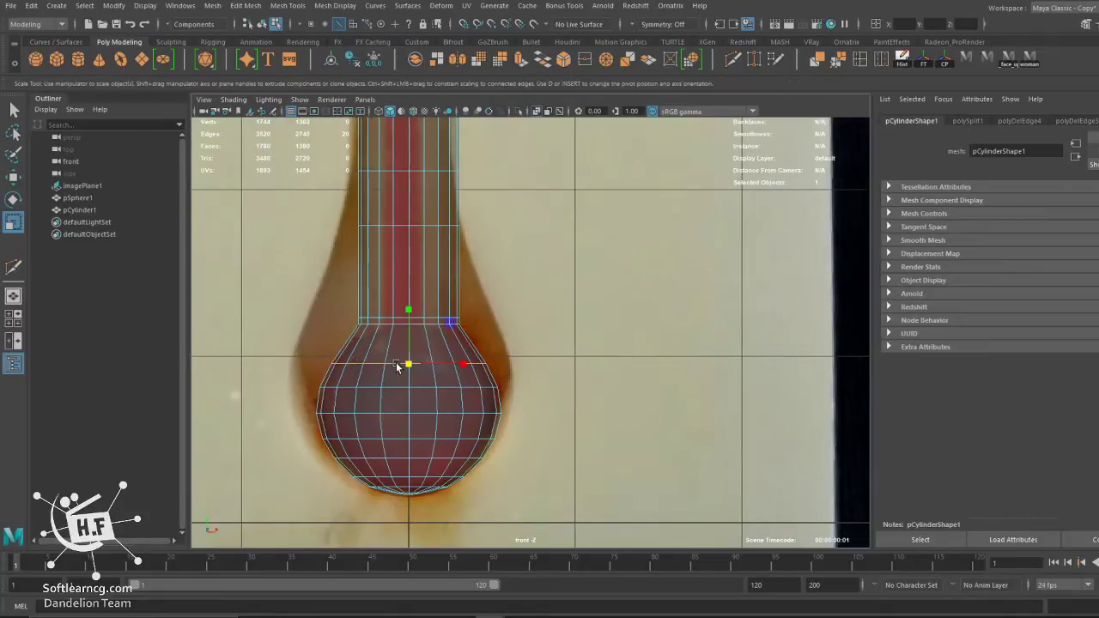
{"action": "left_click_drag", "start_coordinate": [408, 364], "coordinate": [410, 367]}
{"action": "double_click", "coordinate": [400, 388]}
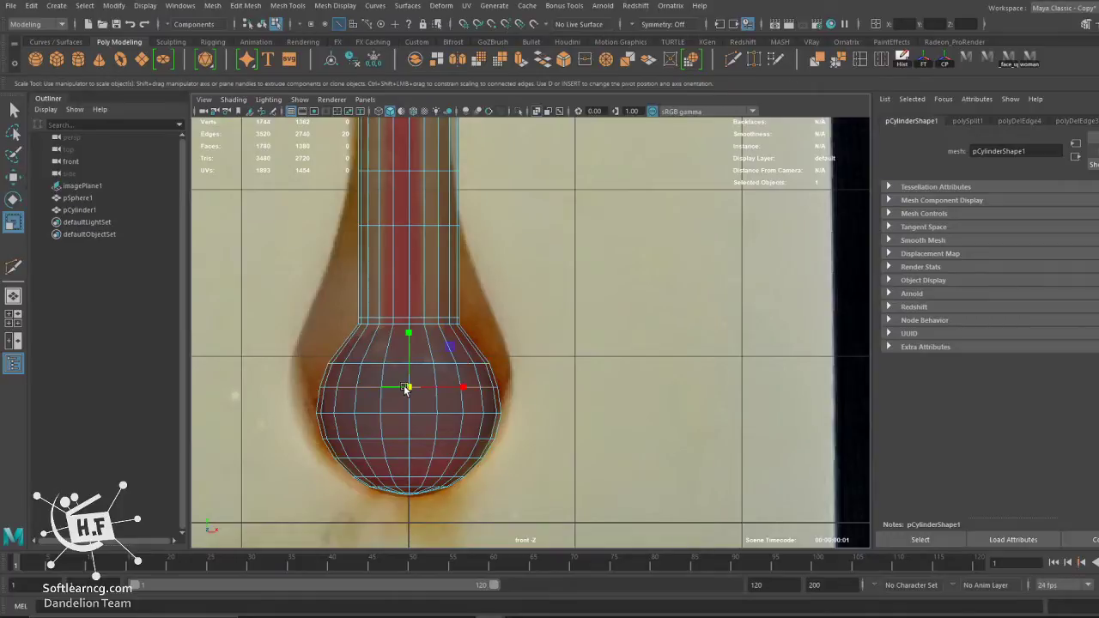
Cut a new edge loop where the bulb meets the stem and select it for scaling.
{"action": "left_click", "coordinate": [732, 60]}
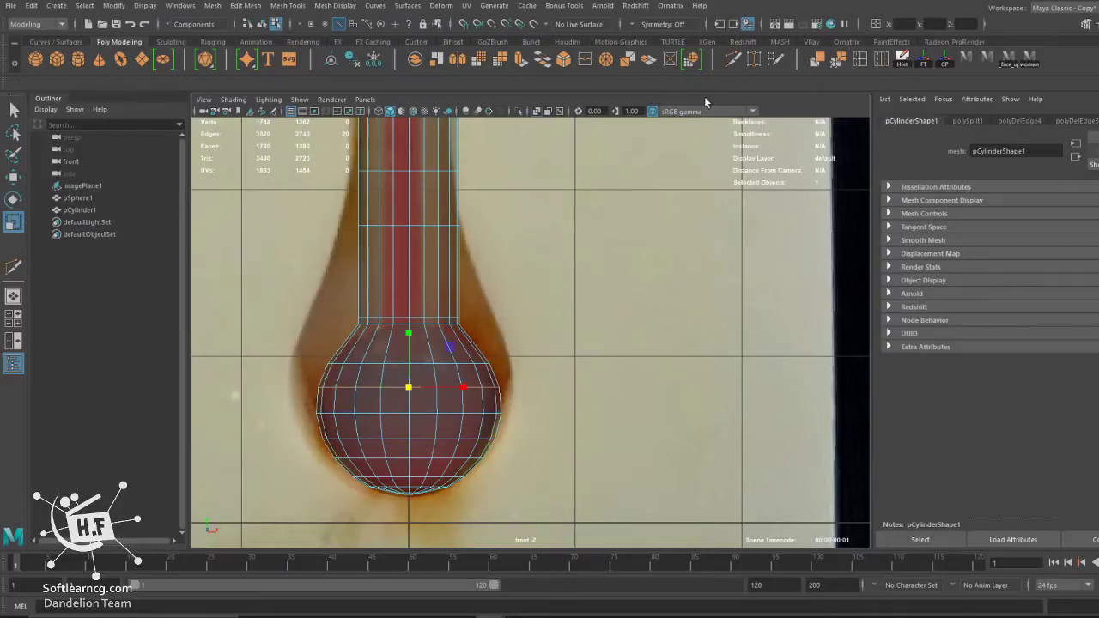
{"action": "left_click", "coordinate": [387, 344], "text": "ctrl"}
{"action": "key", "text": "q"}
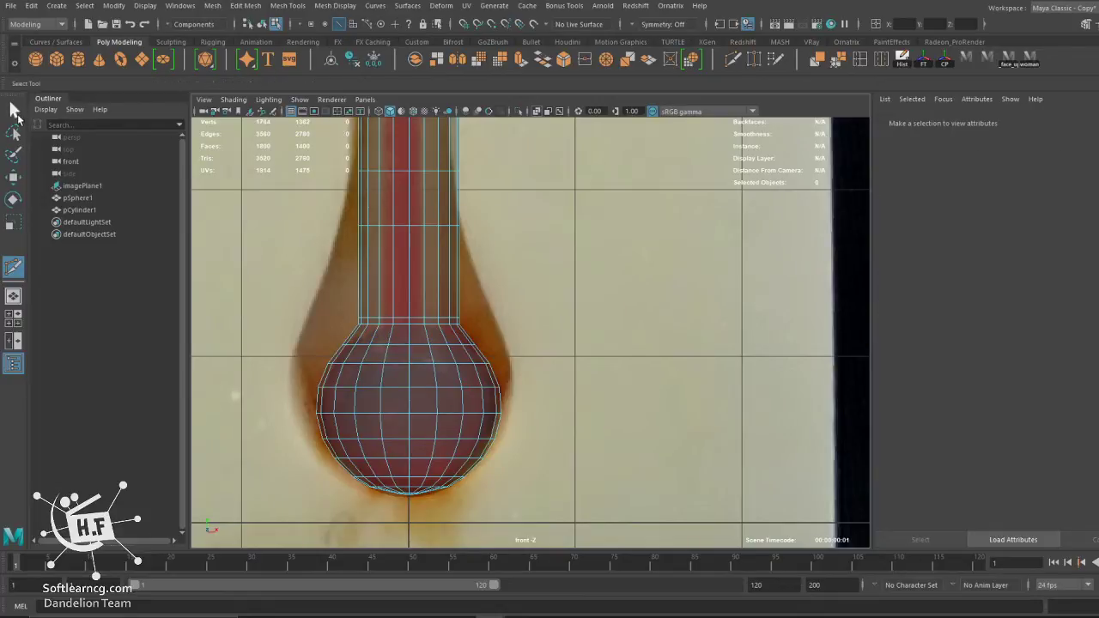
{"action": "double_click", "coordinate": [419, 344]}
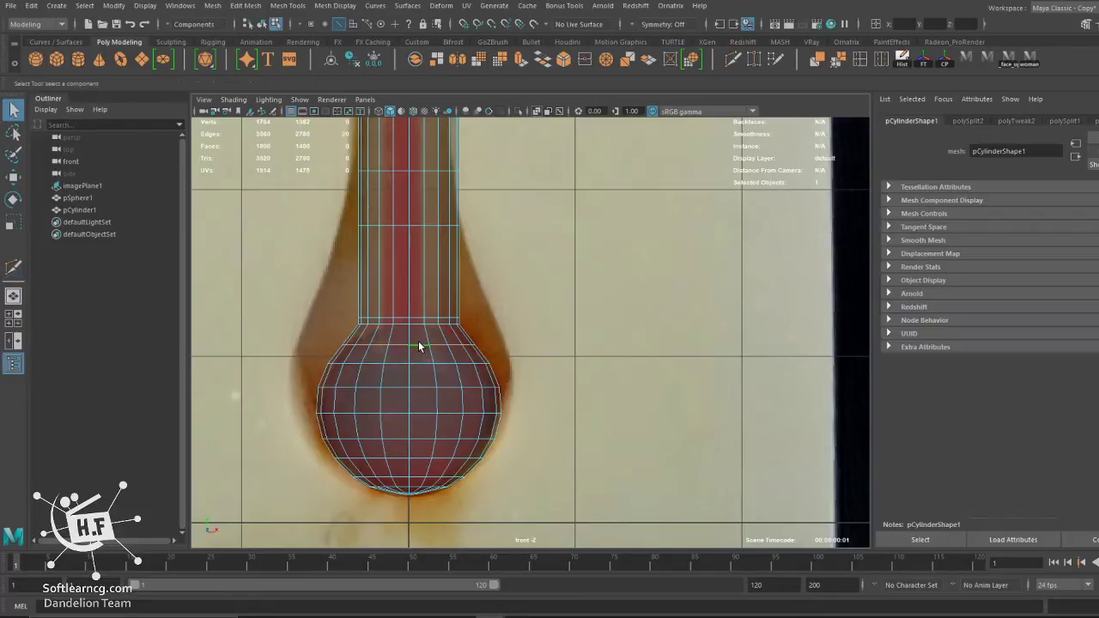
{"action": "key", "text": "r"}
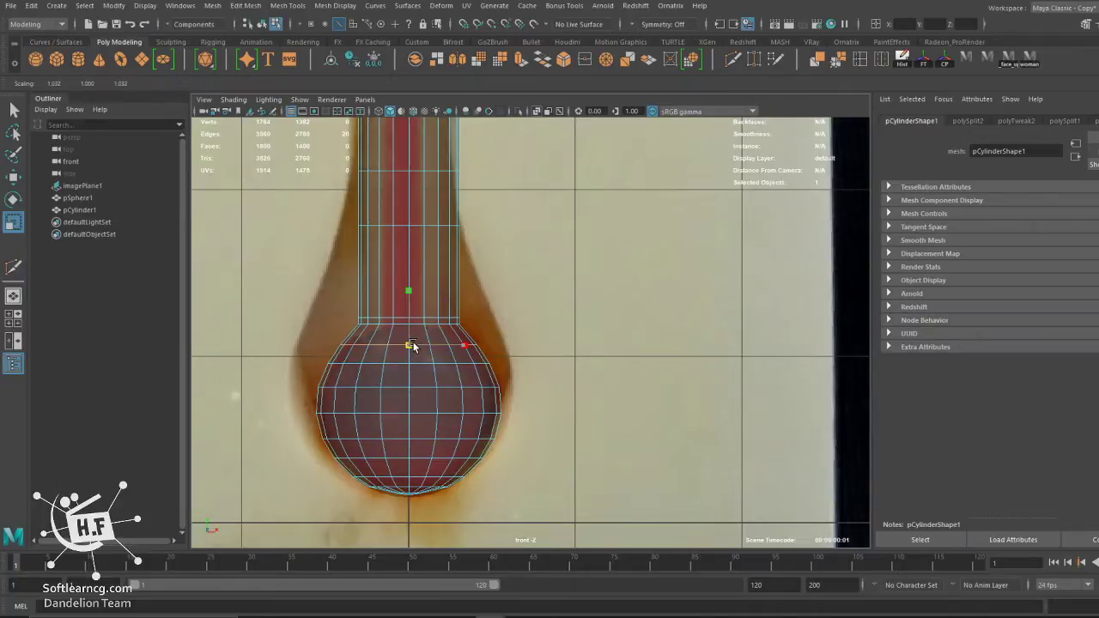
{"action": "scroll", "coordinate": [412, 345], "scroll_direction": "down", "scroll_amount": 5}
{"action": "scroll", "coordinate": [400, 373], "scroll_direction": "up", "scroll_amount": 4}
{"action": "scroll", "coordinate": [410, 382], "scroll_direction": "up", "scroll_amount": 1}
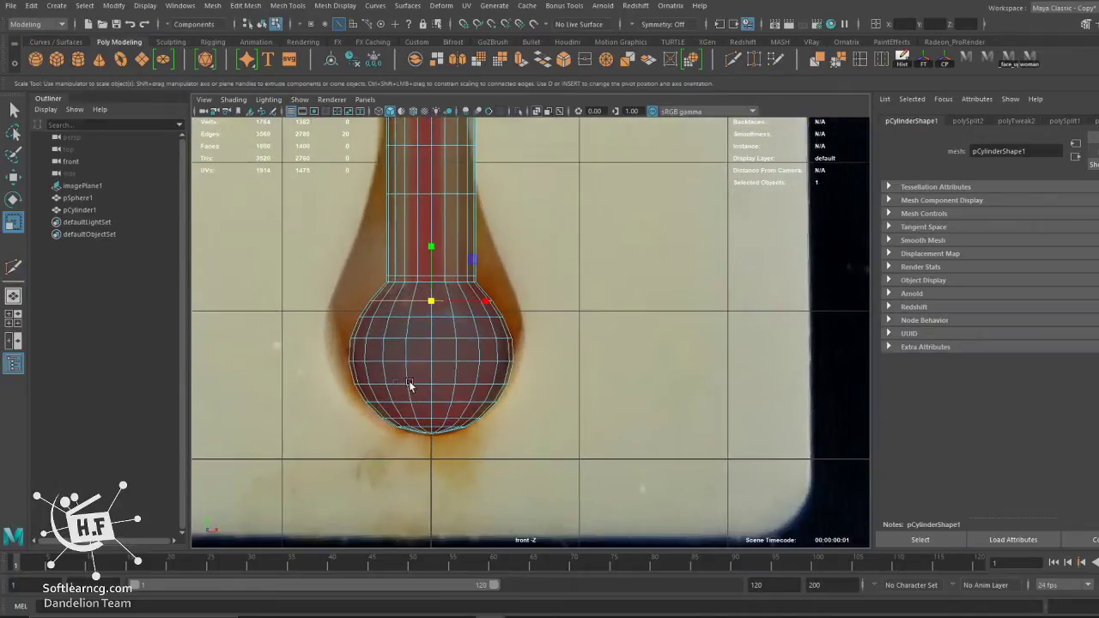
{"action": "middle_click_drag", "start_coordinate": [409, 384], "coordinate": [413, 294], "text": "alt"}
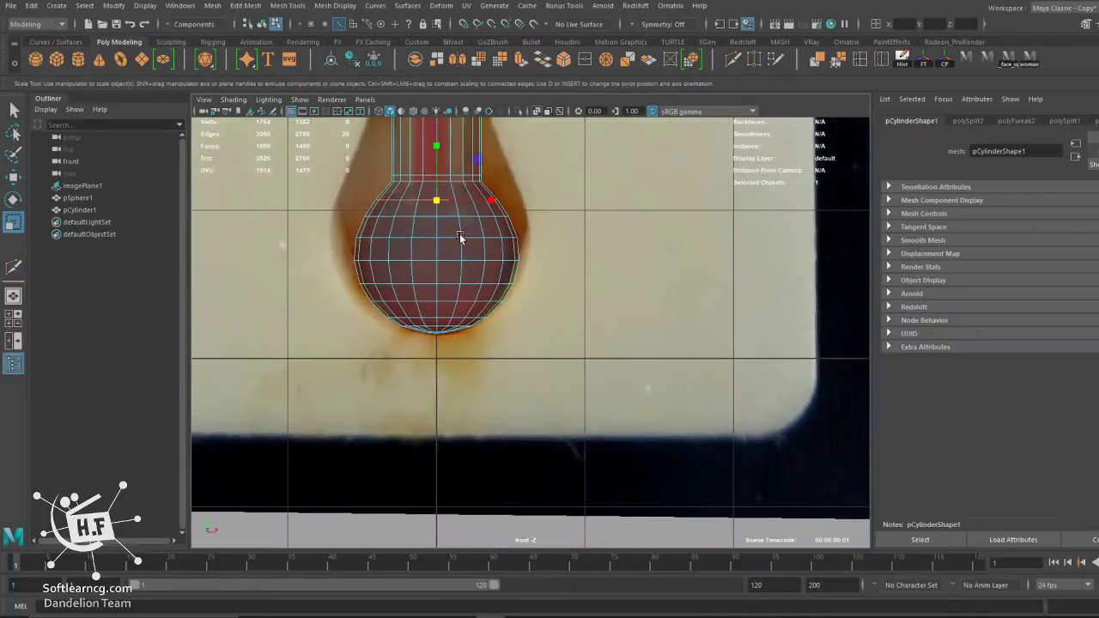
{"action": "scroll", "coordinate": [459, 238], "scroll_direction": "down", "scroll_amount": 2}
{"action": "scroll", "coordinate": [363, 344], "scroll_direction": "up", "scroll_amount": 3}
{"action": "mouse_move", "coordinate": [502, 392]}
{"action": "middle_mouse_down", "text": "alt"}
{"action": "mouse_move", "coordinate": [644, 315]}
{"action": "mouse_move", "coordinate": [571, 274]}
{"action": "middle_mouse_up", "text": "alt"}
{"action": "scroll", "coordinate": [436, 363], "scroll_direction": "up", "scroll_amount": 1}
{"action": "scroll", "coordinate": [528, 390], "scroll_direction": "up", "scroll_amount": 2}
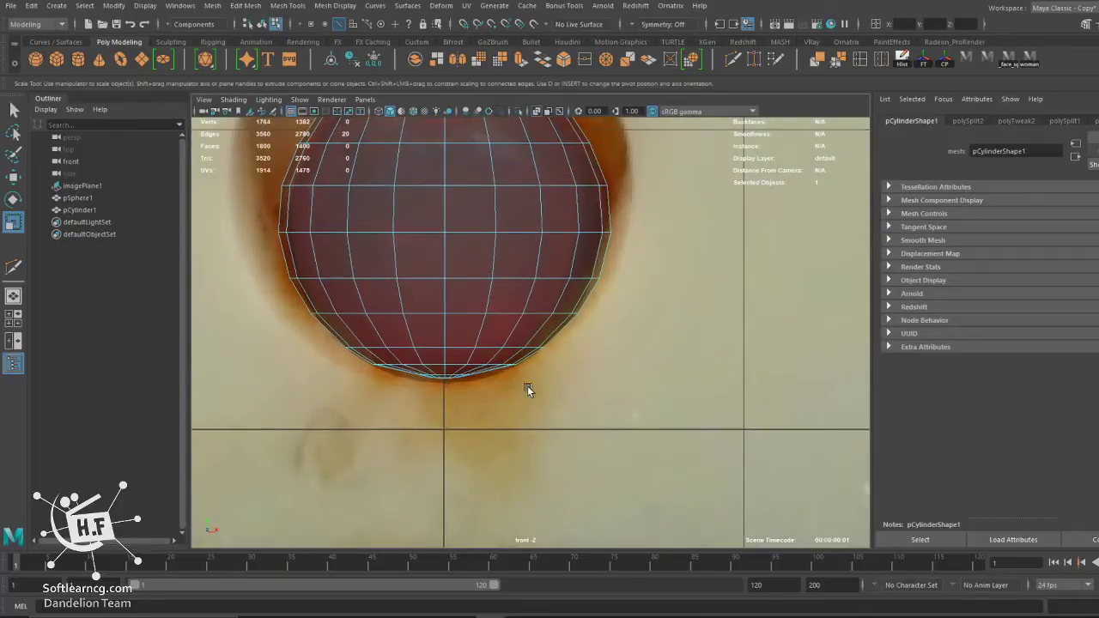
Select the bulb's bottom vertex and the point where stem meets bulb.
{"action": "left_click", "coordinate": [461, 365]}
{"action": "scroll", "coordinate": [405, 336], "scroll_direction": "down", "scroll_amount": 5}
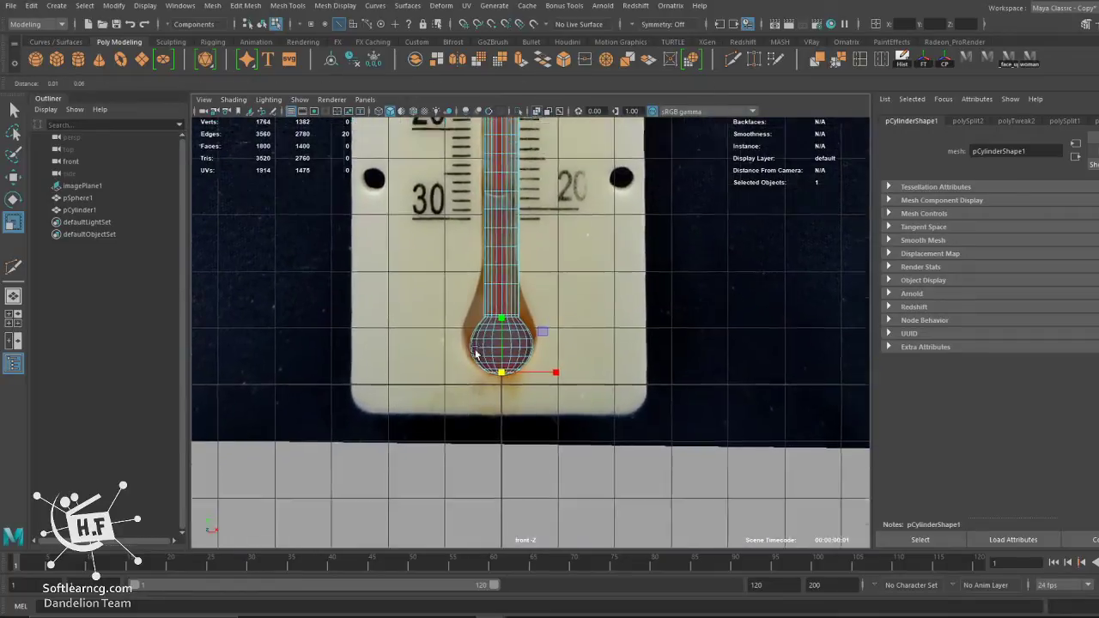
{"action": "scroll", "coordinate": [476, 352], "scroll_direction": "down", "scroll_amount": 2}
{"action": "left_click_drag", "start_coordinate": [295, 165], "coordinate": [672, 498], "text": "ctrl+alt"}
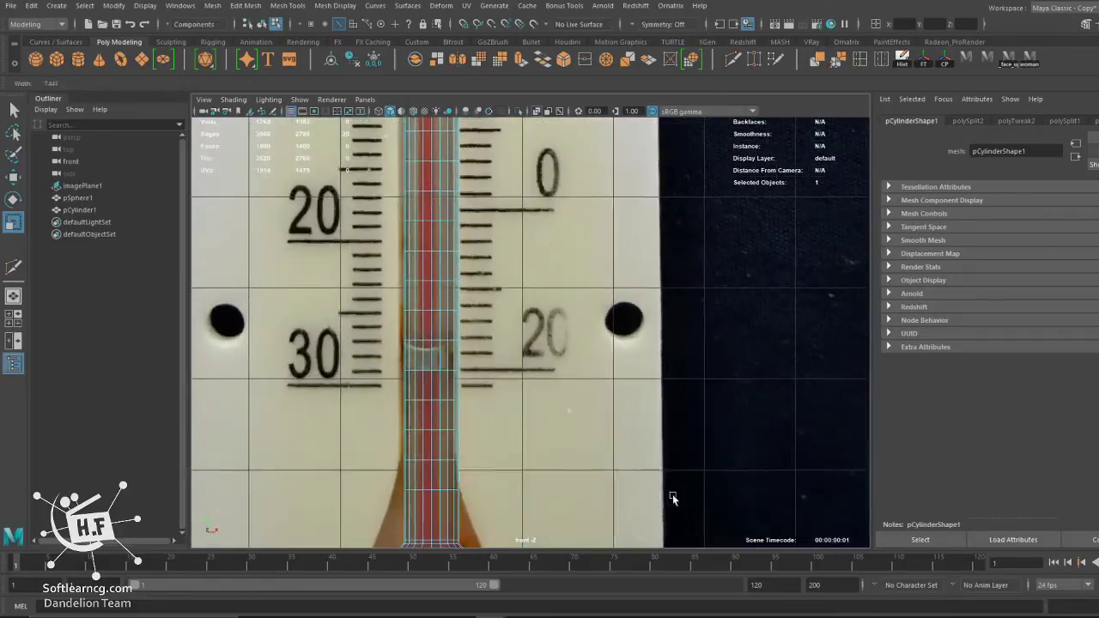
{"action": "middle_click_drag", "start_coordinate": [450, 426], "coordinate": [457, 283], "text": "alt"}
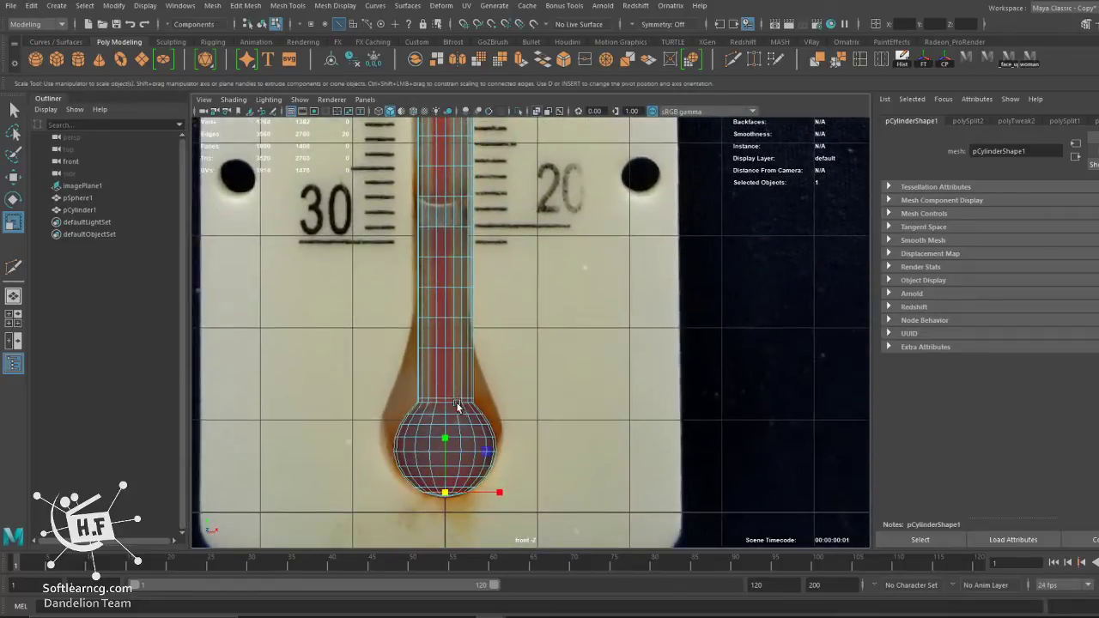
{"action": "left_click", "coordinate": [460, 407]}
Pan up along the tube to inspect its rounded top cap.
{"action": "middle_click_drag", "start_coordinate": [446, 361], "coordinate": [429, 515], "text": "alt"}
{"action": "middle_click_drag", "start_coordinate": [429, 240], "coordinate": [435, 400], "text": "alt"}
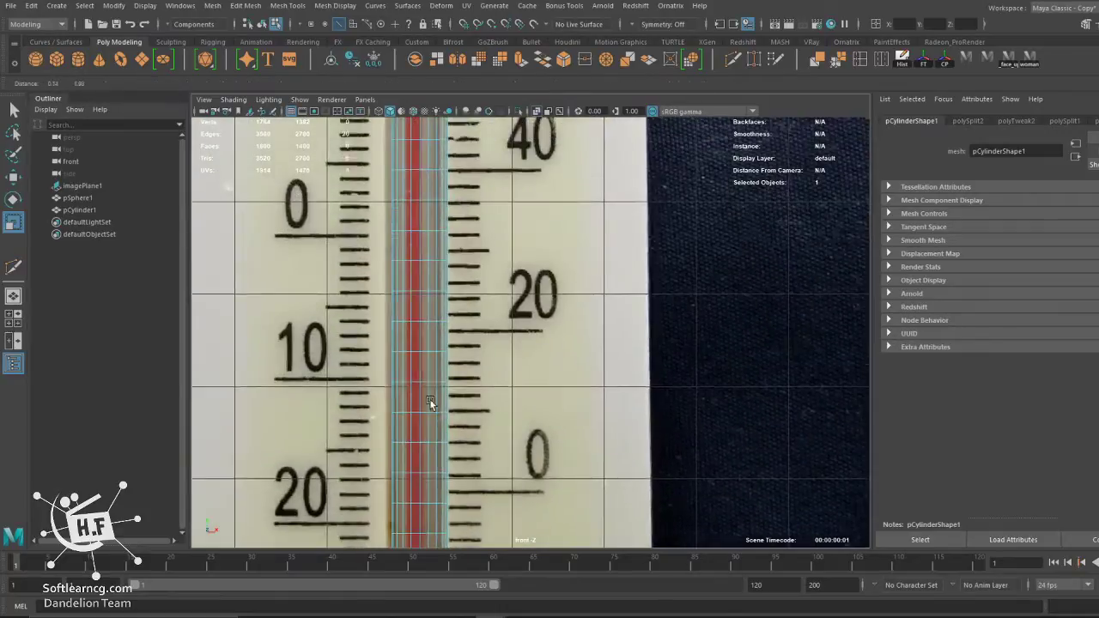
{"action": "scroll", "coordinate": [430, 338], "scroll_direction": "up", "scroll_amount": 2}
{"action": "middle_click_drag", "start_coordinate": [425, 206], "coordinate": [421, 328], "text": "alt"}
{"action": "mouse_move", "coordinate": [412, 230]}
{"action": "middle_mouse_down", "text": "alt"}
{"action": "mouse_move", "coordinate": [410, 404]}
{"action": "mouse_move", "coordinate": [400, 380]}
{"action": "mouse_move", "coordinate": [438, 365]}
{"action": "middle_mouse_up", "text": "alt"}
{"action": "middle_click_drag", "start_coordinate": [424, 205], "coordinate": [426, 233], "text": "alt"}
{"action": "middle_click_drag", "start_coordinate": [457, 320], "coordinate": [487, 214], "text": "alt"}
{"action": "scroll", "coordinate": [486, 215], "scroll_direction": "down", "scroll_amount": 3}
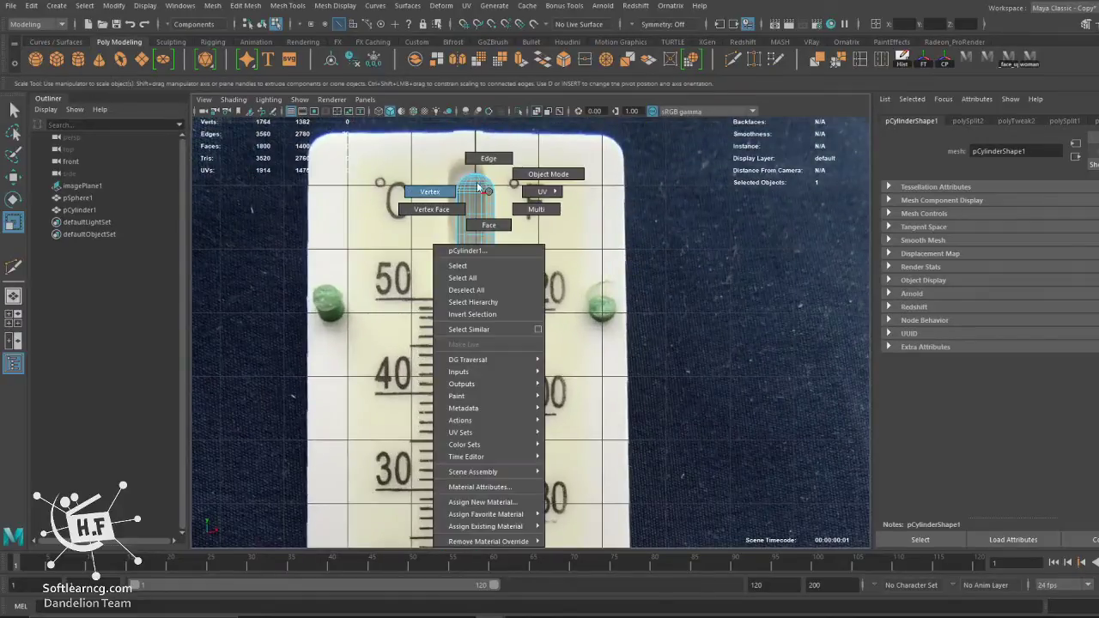
{"action": "right_click_drag", "start_coordinate": [481, 195], "coordinate": [429, 192]}
{"action": "left_click_drag", "start_coordinate": [446, 170], "coordinate": [479, 183]}
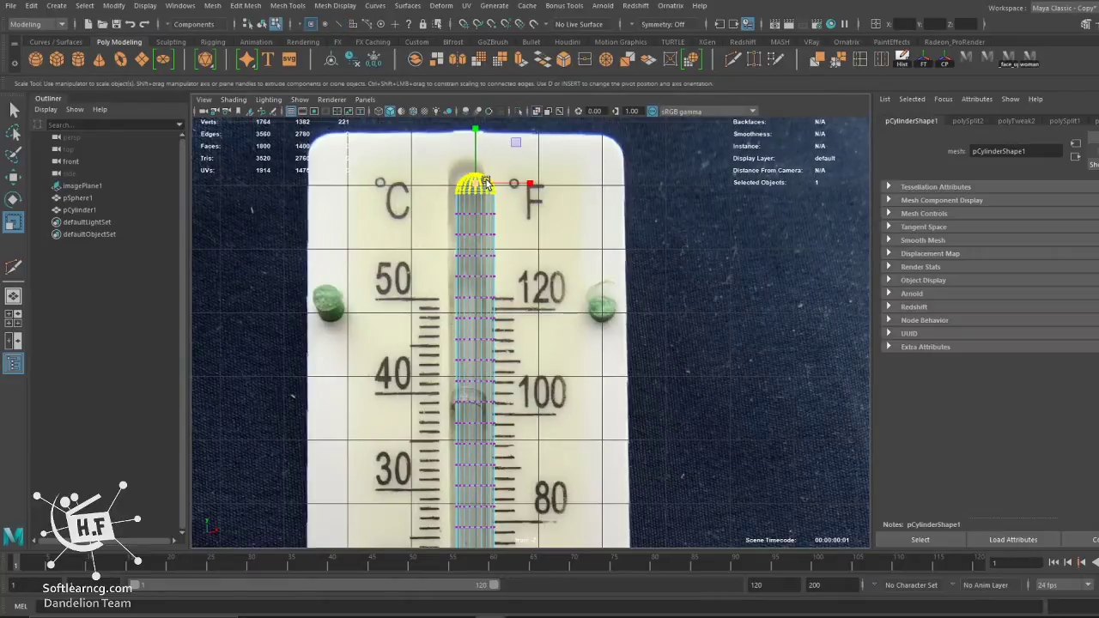
{"action": "key", "text": "w"}
{"action": "left_click_drag", "start_coordinate": [475, 139], "coordinate": [474, 129]}
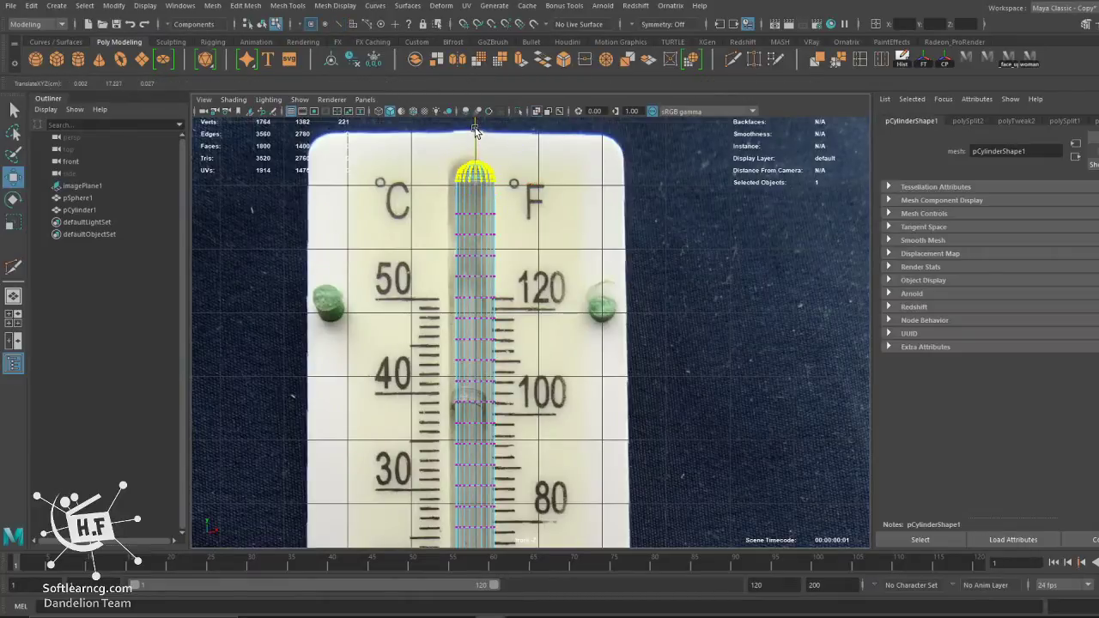
{"action": "scroll", "coordinate": [475, 129], "scroll_direction": "down", "scroll_amount": 1}
{"action": "middle_click_drag", "start_coordinate": [472, 541], "coordinate": [470, 333], "text": "alt"}
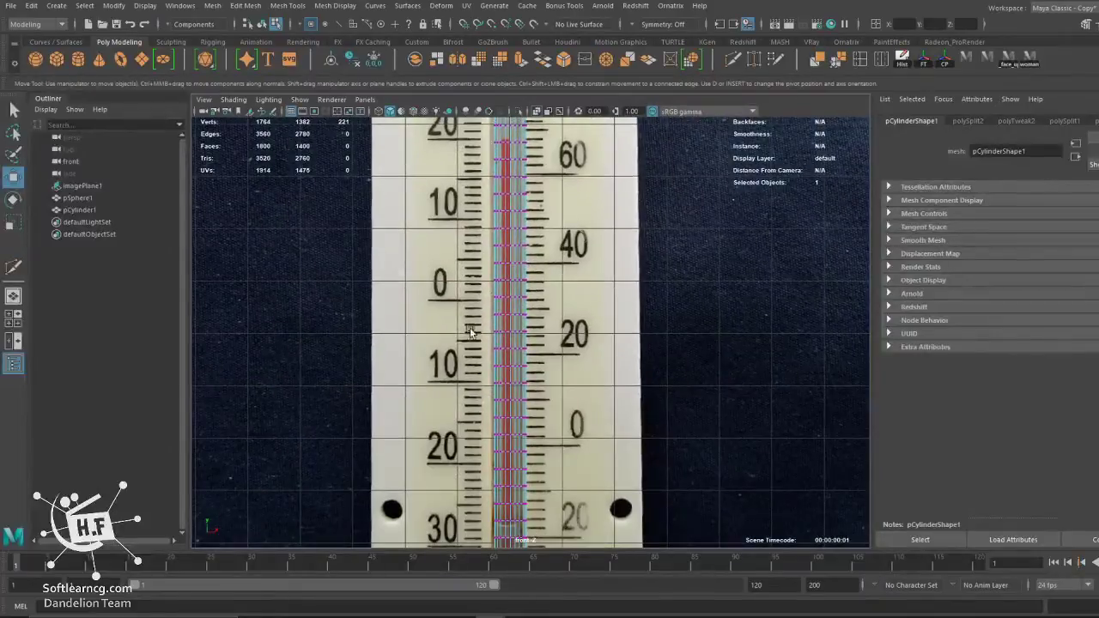
{"action": "middle_click_drag", "start_coordinate": [464, 510], "coordinate": [462, 321], "text": "alt"}
{"action": "middle_click_drag", "start_coordinate": [462, 360], "coordinate": [470, 309], "text": "alt"}
{"action": "right_click_drag", "start_coordinate": [503, 306], "coordinate": [556, 277]}
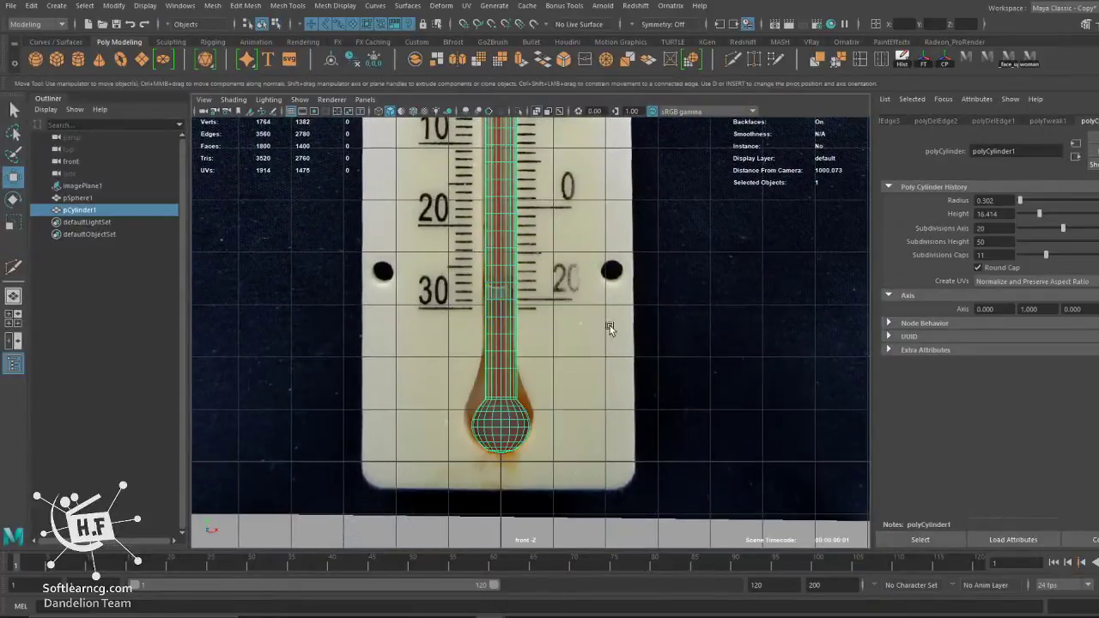
{"action": "left_click", "coordinate": [533, 383]}
{"action": "scroll", "coordinate": [537, 385], "scroll_direction": "up", "scroll_amount": 2}
{"action": "scroll", "coordinate": [537, 385], "scroll_direction": "up", "scroll_amount": 2}
{"action": "left_click", "coordinate": [516, 489]}
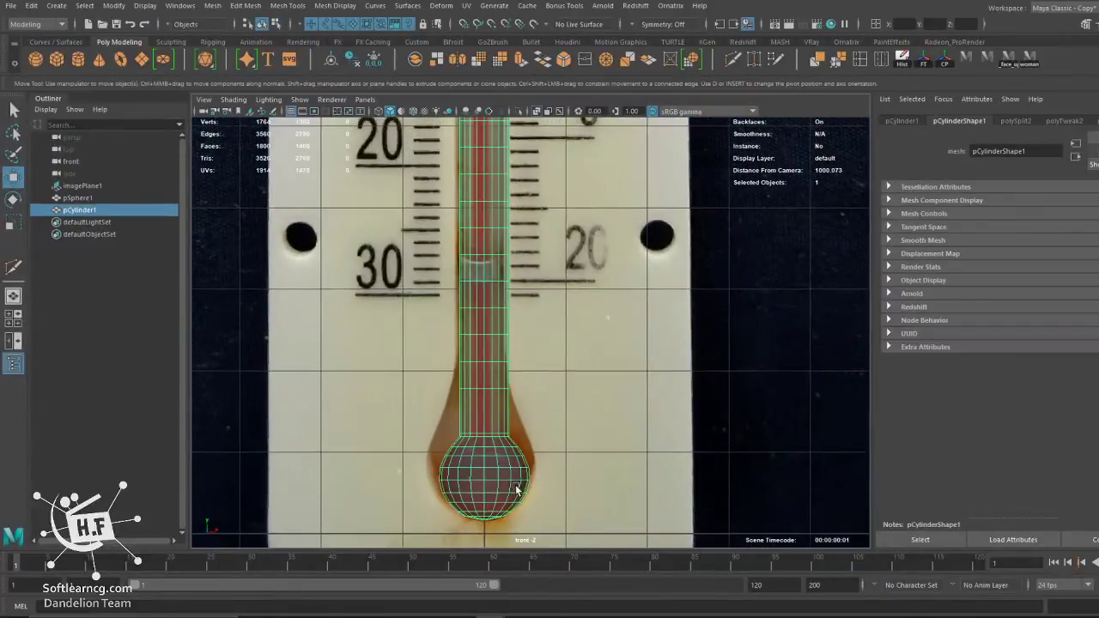
{"action": "scroll", "coordinate": [549, 490], "scroll_direction": "up", "scroll_amount": 2}
{"action": "middle_click_drag", "start_coordinate": [598, 478], "coordinate": [540, 319], "text": "alt"}
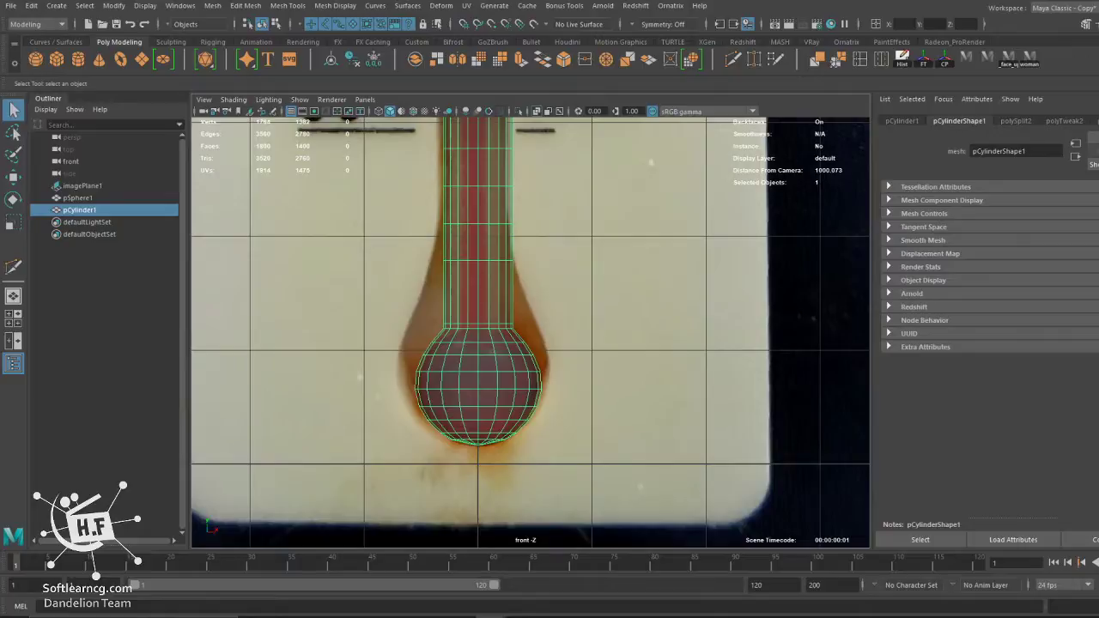
{"action": "key", "text": "w"}
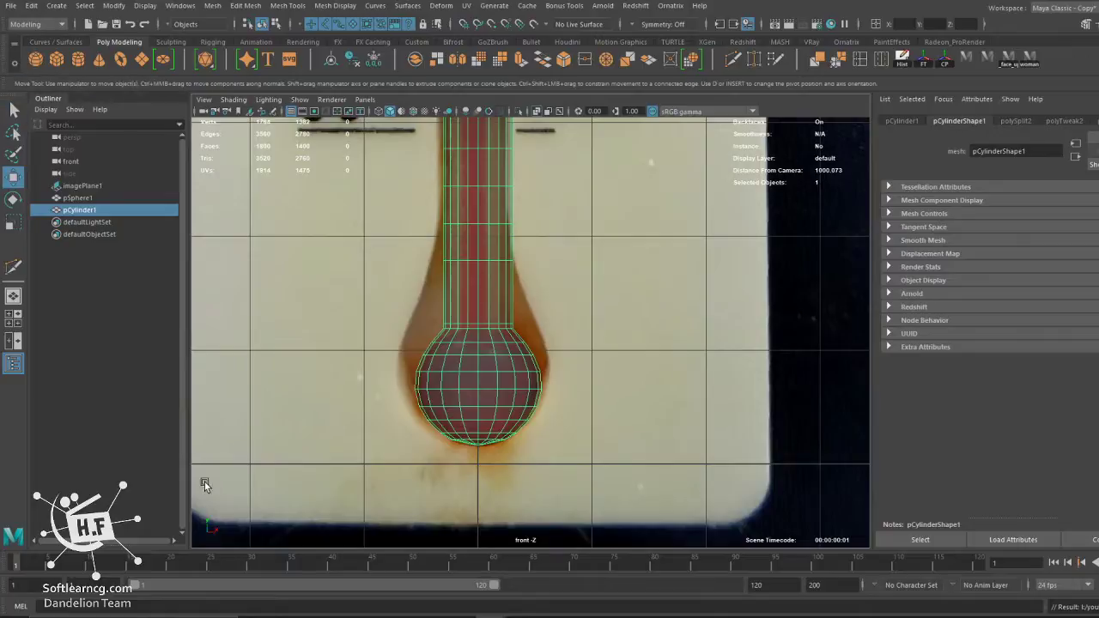
{"action": "scroll", "coordinate": [687, 326], "scroll_direction": "down", "scroll_amount": 2}
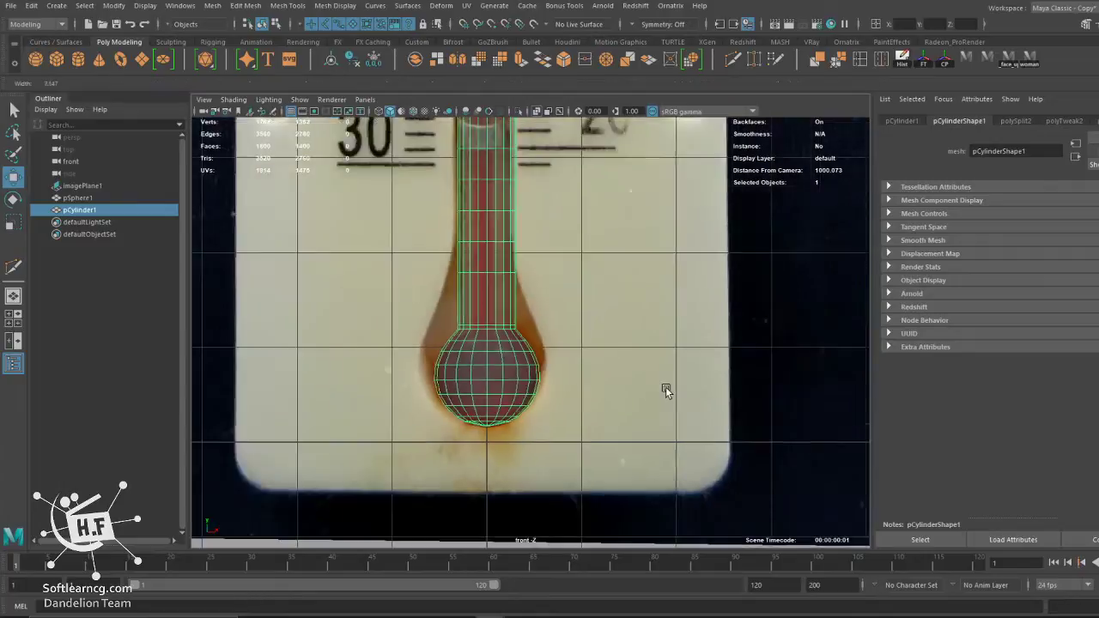
{"action": "scroll", "coordinate": [615, 382], "scroll_direction": "down", "scroll_amount": 2}
{"action": "scroll", "coordinate": [515, 369], "scroll_direction": "up", "scroll_amount": 6}
{"action": "middle_click_drag", "start_coordinate": [506, 436], "coordinate": [489, 524], "text": "alt"}
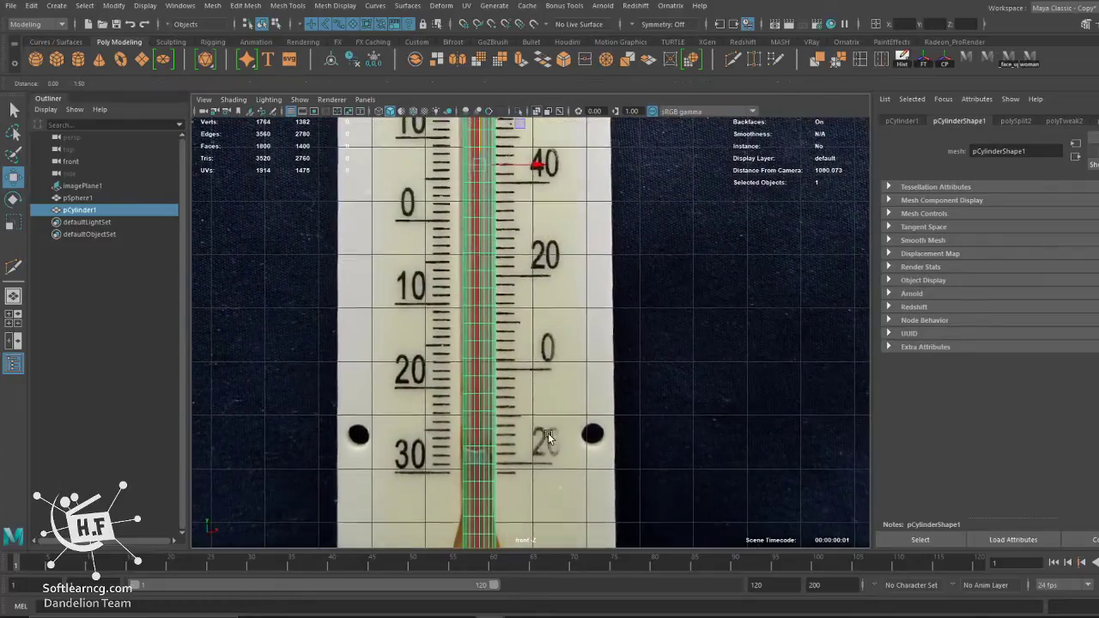
{"action": "scroll", "coordinate": [414, 329], "scroll_direction": "down", "scroll_amount": 1}
{"action": "scroll", "coordinate": [413, 329], "scroll_direction": "down", "scroll_amount": 2}
{"action": "middle_click_drag", "start_coordinate": [485, 322], "coordinate": [454, 327], "text": "alt"}
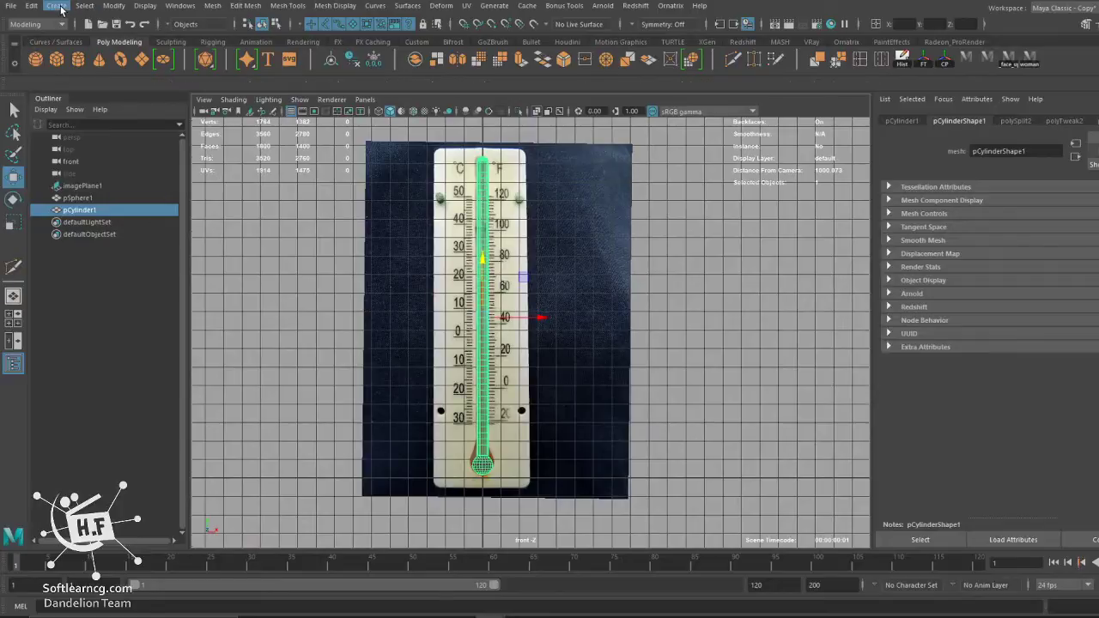
Delete pCylinder1's construction history with Edit > Delete by Type > History.
{"action": "left_click", "coordinate": [31, 6]}
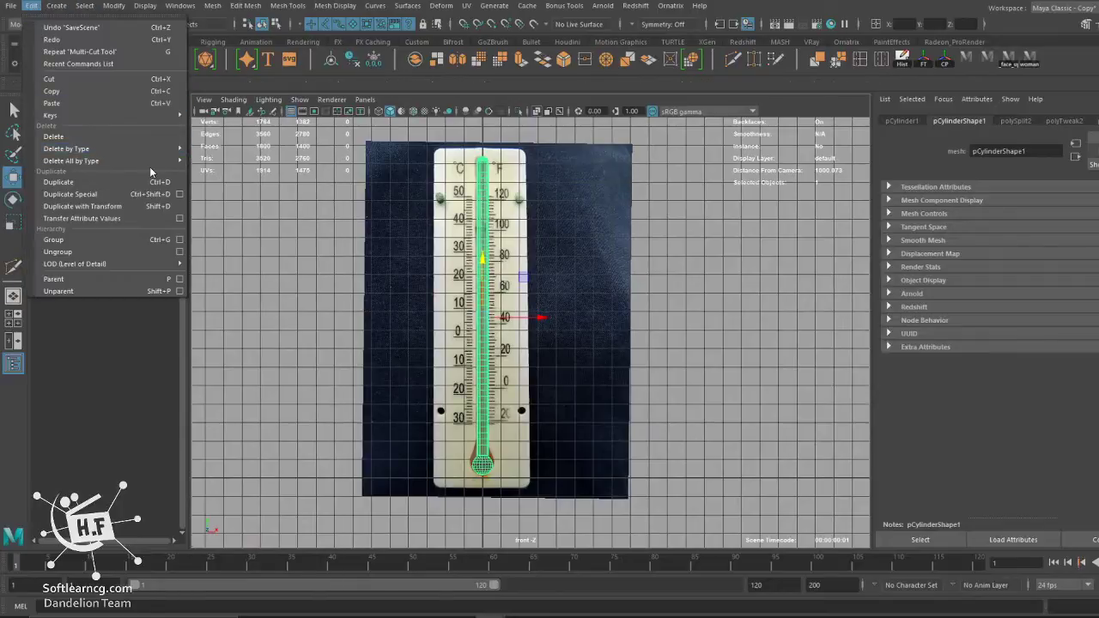
{"action": "mouse_move", "coordinate": [66, 148]}
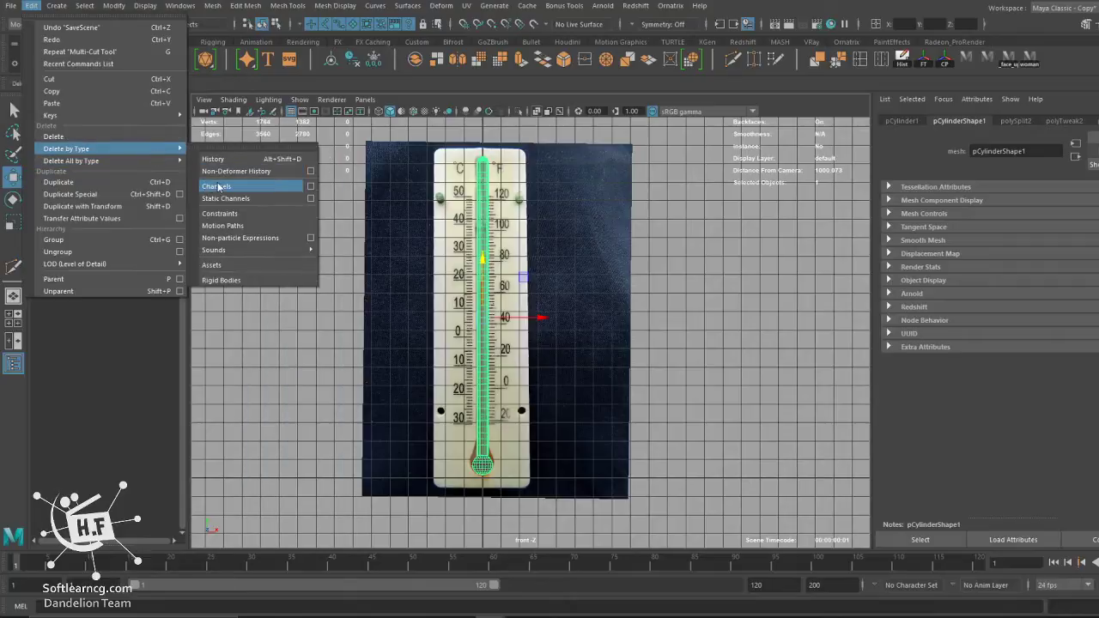
{"action": "left_click", "coordinate": [214, 159]}
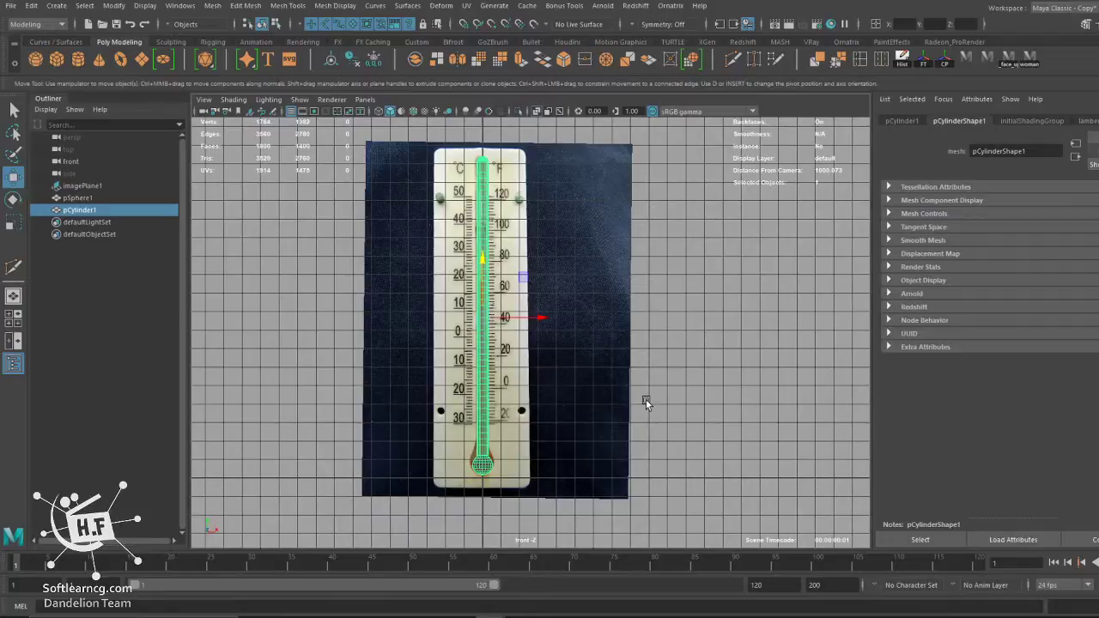
{"action": "mouse_move", "coordinate": [648, 402]}
{"action": "right_mouse_down", "text": "alt"}
{"action": "mouse_move", "coordinate": [593, 400]}
{"action": "mouse_move", "coordinate": [564, 453]}
{"action": "right_mouse_up", "text": "alt"}
{"action": "mouse_move", "coordinate": [564, 453]}
{"action": "middle_mouse_down", "text": "alt"}
{"action": "mouse_move", "coordinate": [584, 433]}
{"action": "mouse_move", "coordinate": [559, 466]}
{"action": "middle_mouse_up", "text": "alt"}
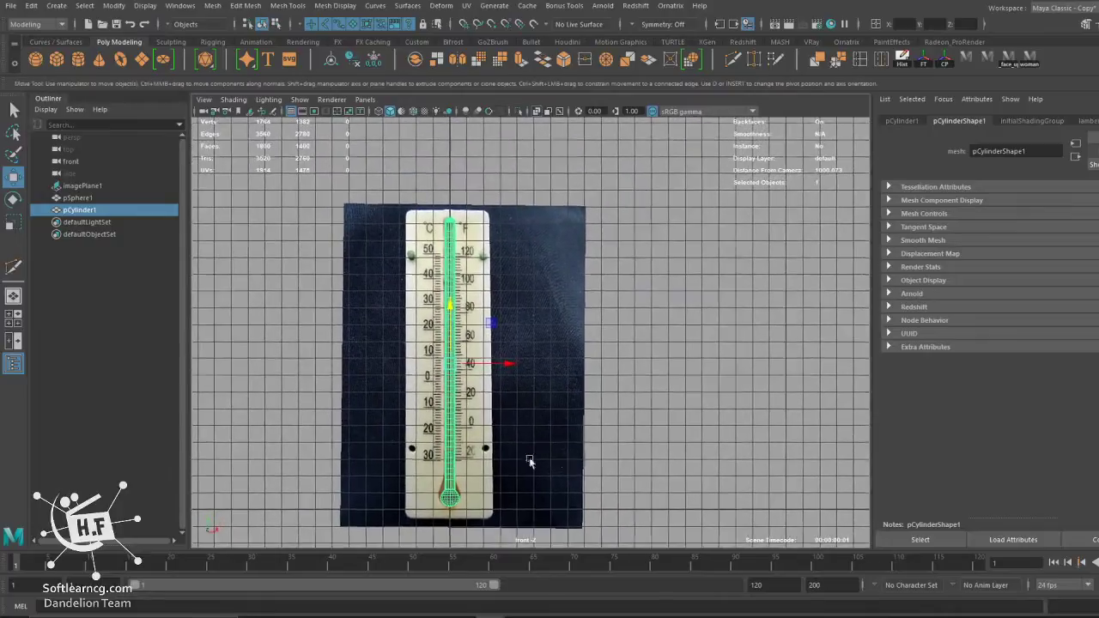
{"action": "right_click_drag", "start_coordinate": [527, 461], "coordinate": [551, 394], "text": "alt"}
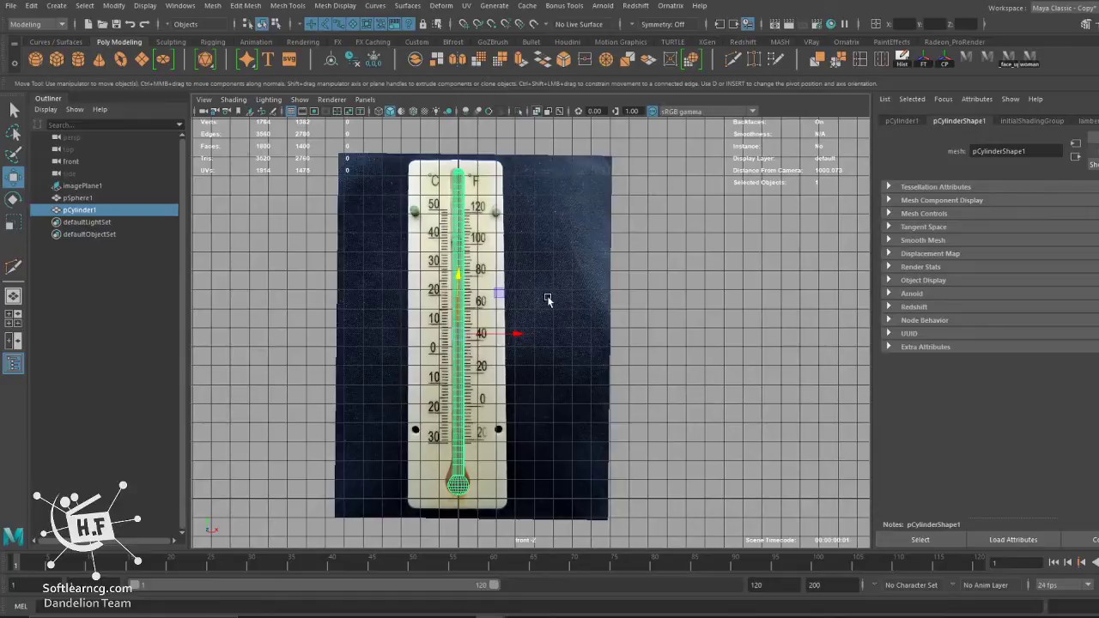
Enlarge the top view and switch it to wireframe display.
{"action": "key", "text": "space"}
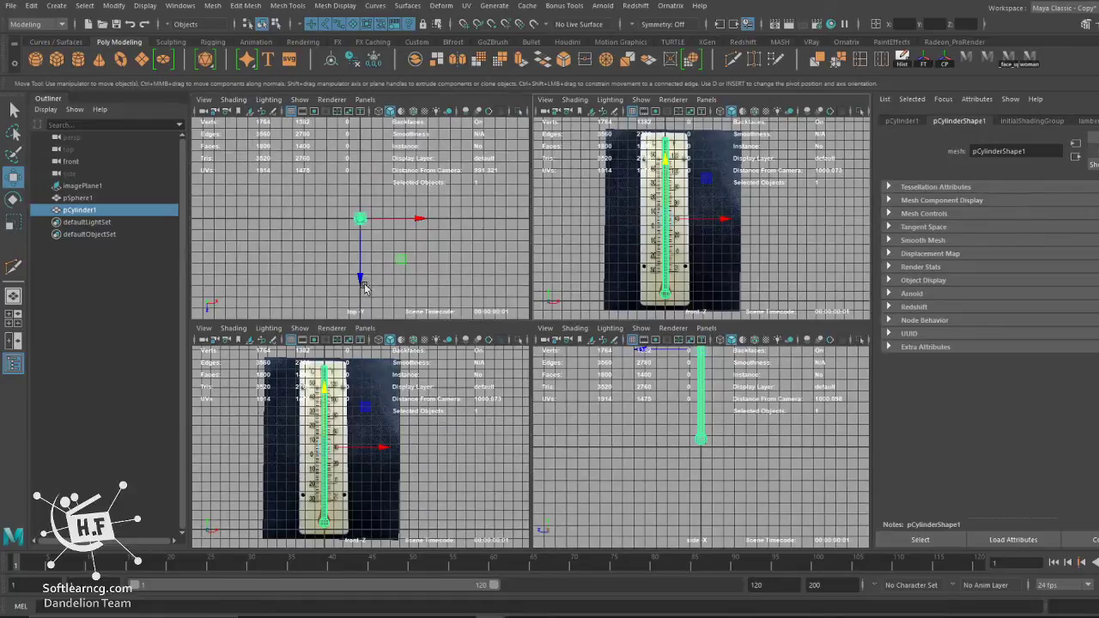
{"action": "key", "text": "space"}
{"action": "scroll", "coordinate": [731, 363], "scroll_direction": "up", "scroll_amount": 5}
{"action": "scroll", "coordinate": [730, 363], "scroll_direction": "up", "scroll_amount": 3}
{"action": "middle_click_drag", "start_coordinate": [498, 332], "coordinate": [595, 380], "text": "alt"}
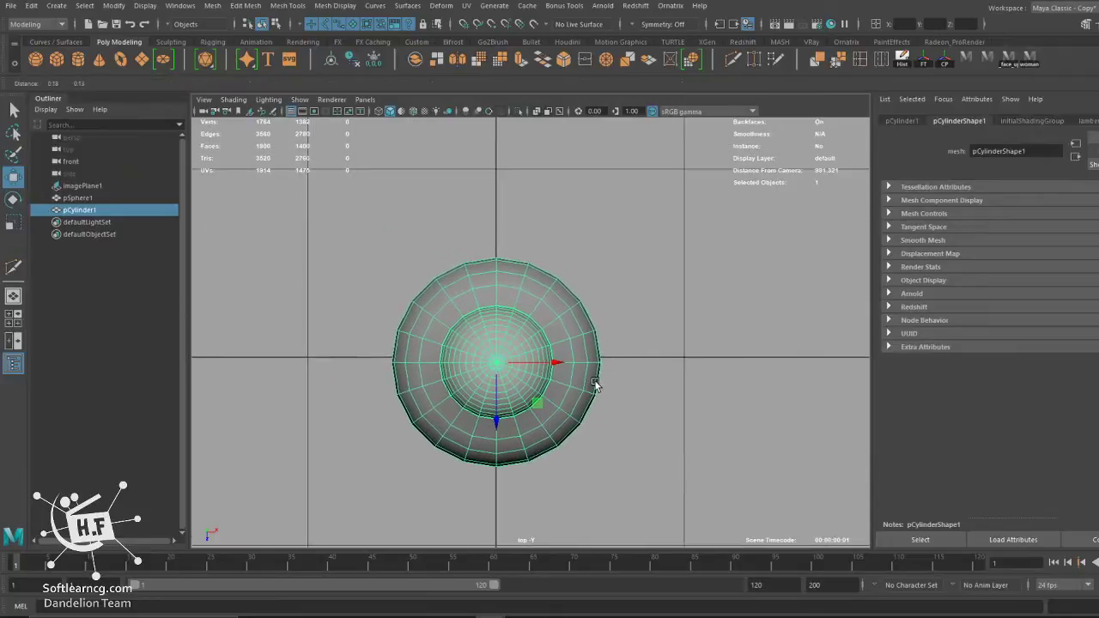
{"action": "key", "text": "4"}
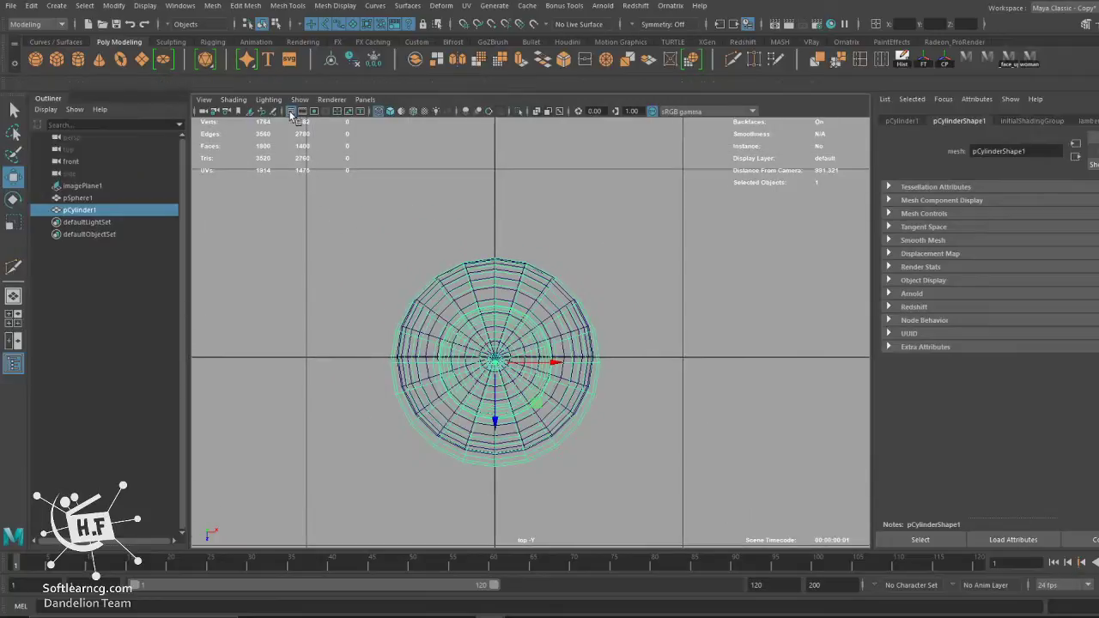
{"action": "left_click_drag", "start_coordinate": [489, 415], "coordinate": [490, 417]}
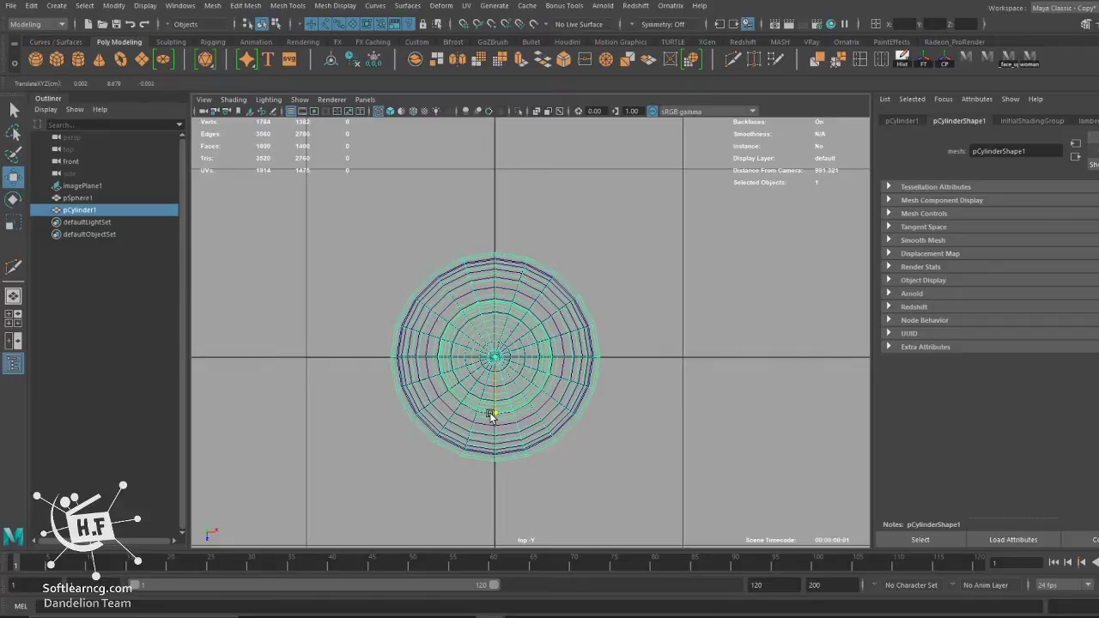
Draw a thin polygon cylinder, pCylinder2, out from the origin.
{"action": "left_click", "coordinate": [75, 58]}
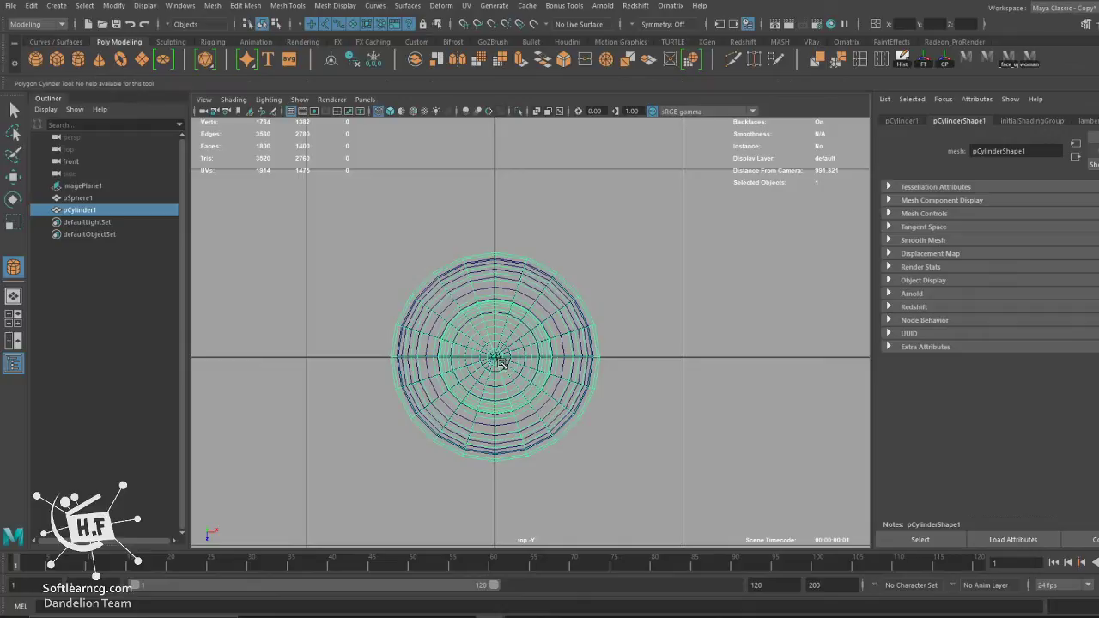
{"action": "left_click_drag", "start_coordinate": [502, 363], "coordinate": [550, 361]}
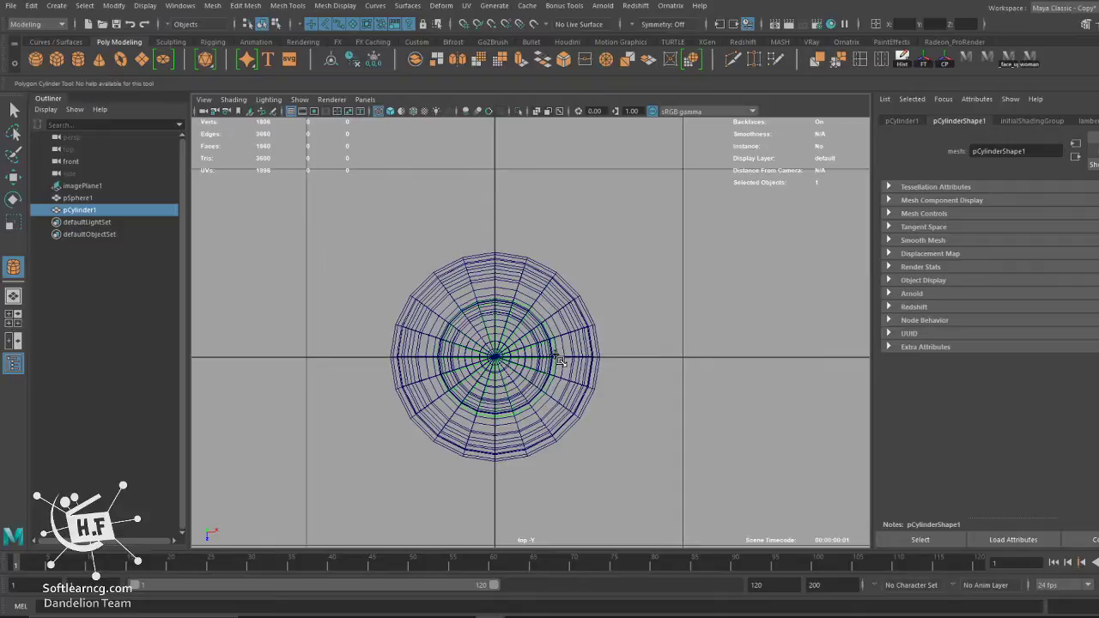
{"action": "left_click_drag", "start_coordinate": [554, 362], "coordinate": [531, 361]}
{"action": "key", "text": "space"}
{"action": "key", "text": "space"}
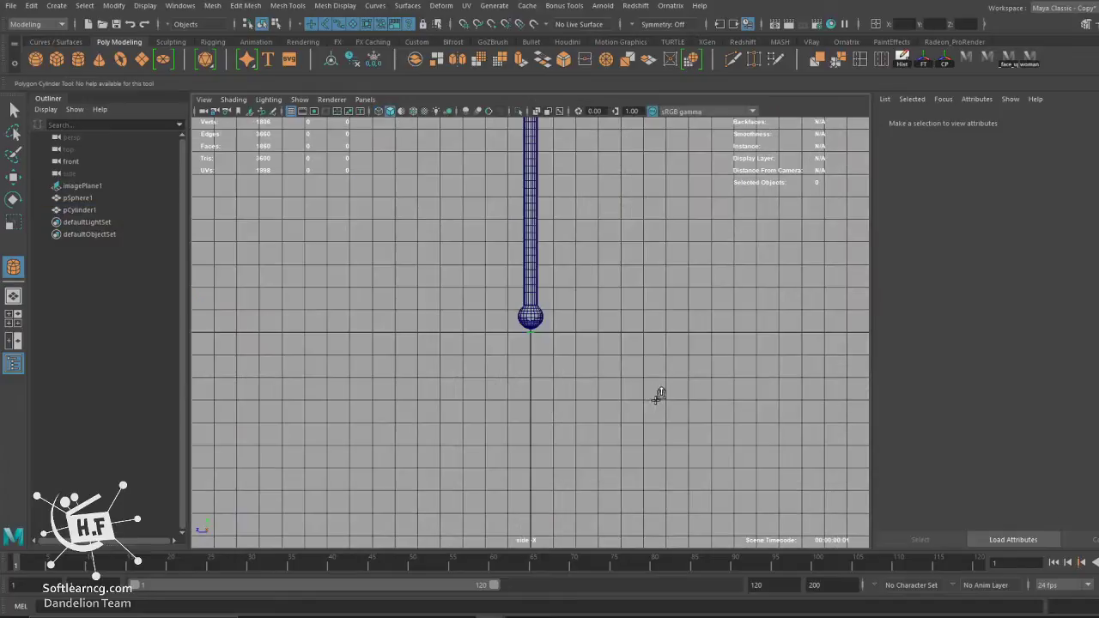
{"action": "scroll", "coordinate": [564, 336], "scroll_direction": "down", "scroll_amount": 2}
{"action": "middle_click_drag", "start_coordinate": [564, 336], "coordinate": [544, 481], "text": "alt"}
{"action": "middle_click_drag", "start_coordinate": [544, 407], "coordinate": [510, 438], "text": "alt"}
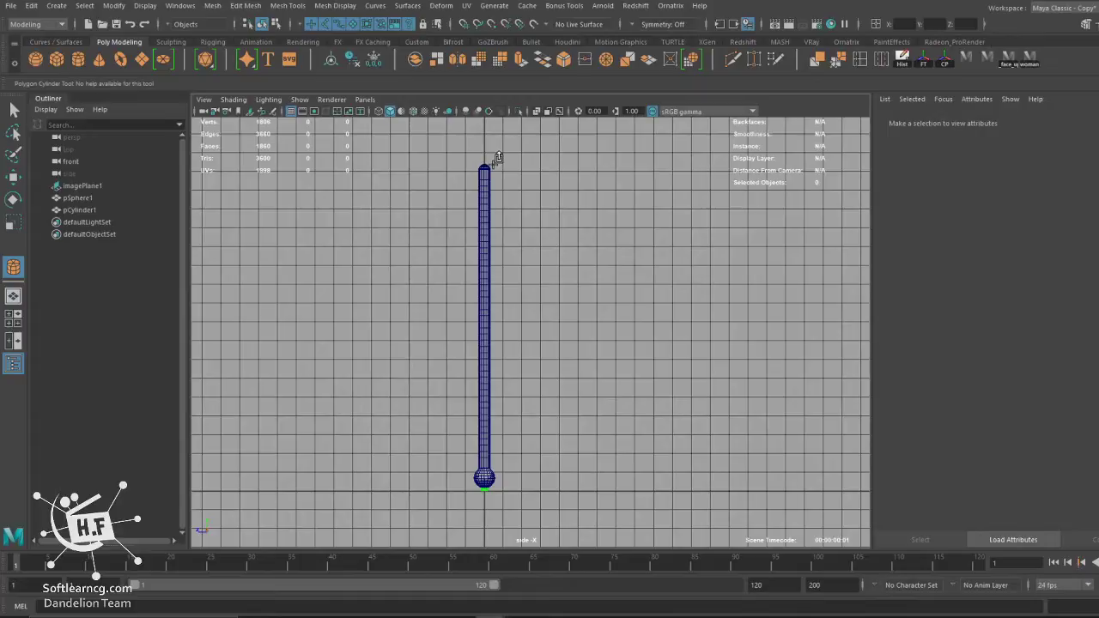
Raise pCylinder2 in the front view up into the thermometer tube.
{"action": "key", "text": "w"}
{"action": "key", "text": "space"}
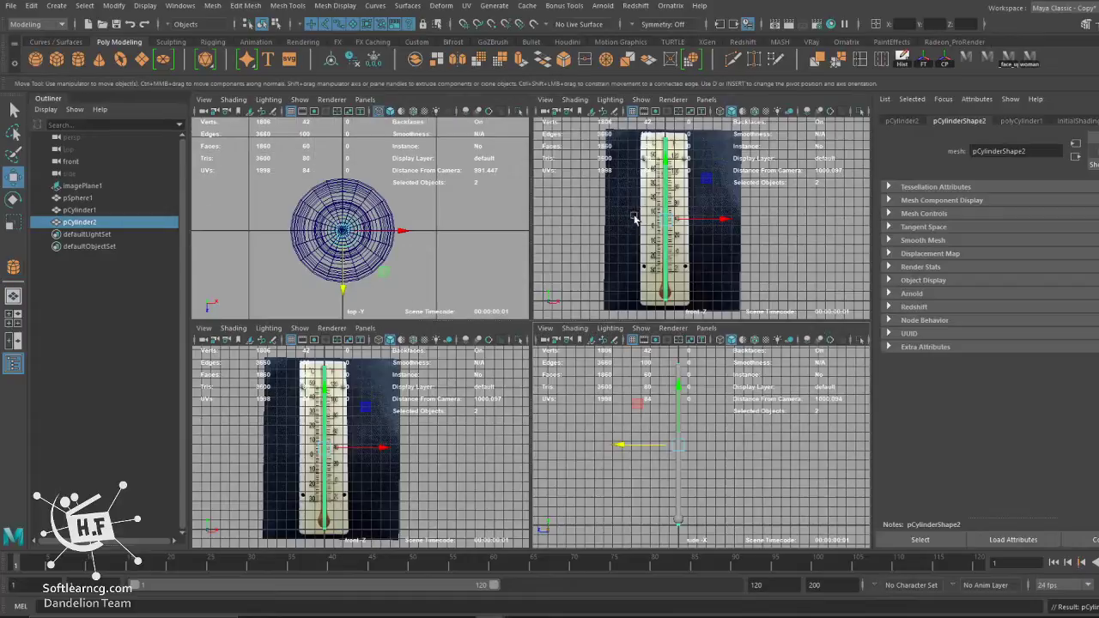
{"action": "key", "text": "space"}
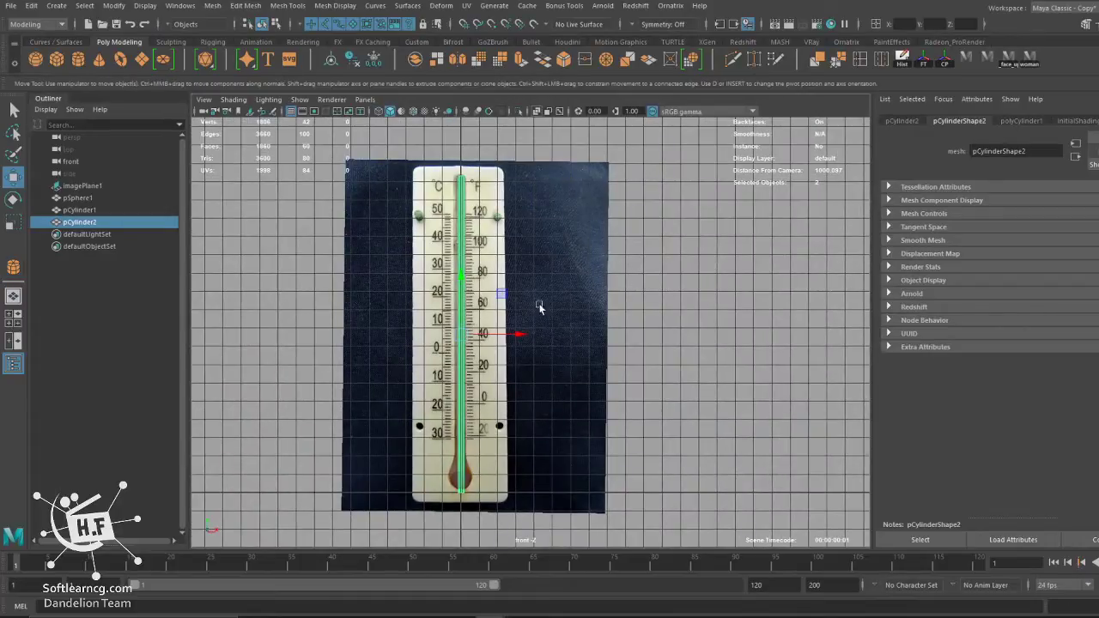
{"action": "left_click_drag", "start_coordinate": [460, 276], "coordinate": [461, 254]}
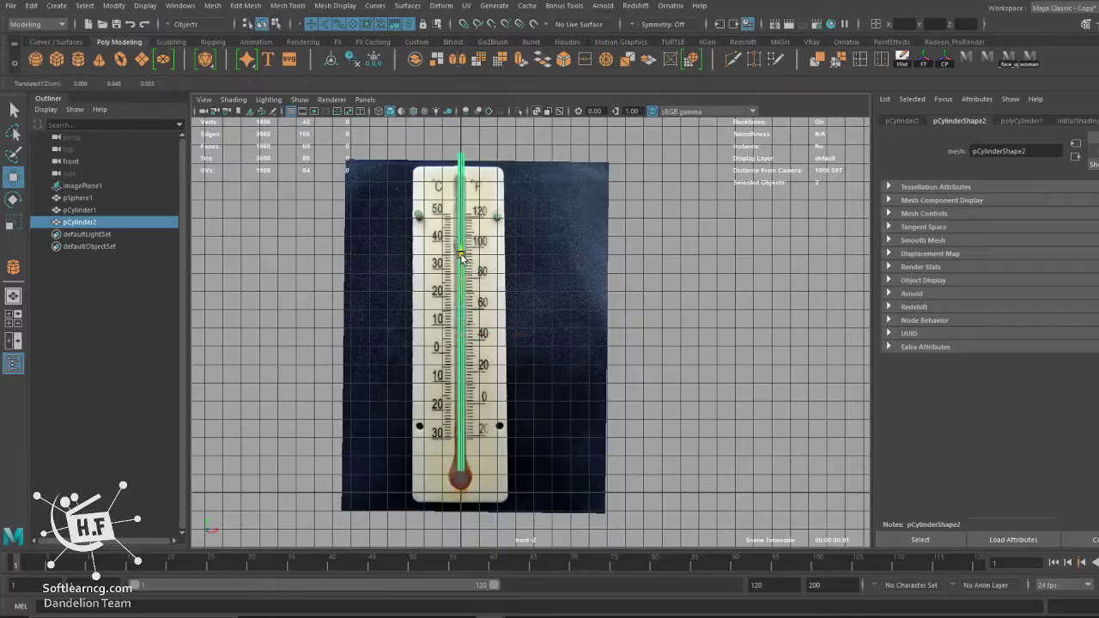
{"action": "scroll", "coordinate": [515, 292], "scroll_direction": "up", "scroll_amount": 2}
{"action": "scroll", "coordinate": [609, 300], "scroll_direction": "up", "scroll_amount": 2}
{"action": "scroll", "coordinate": [618, 304], "scroll_direction": "down", "scroll_amount": 2}
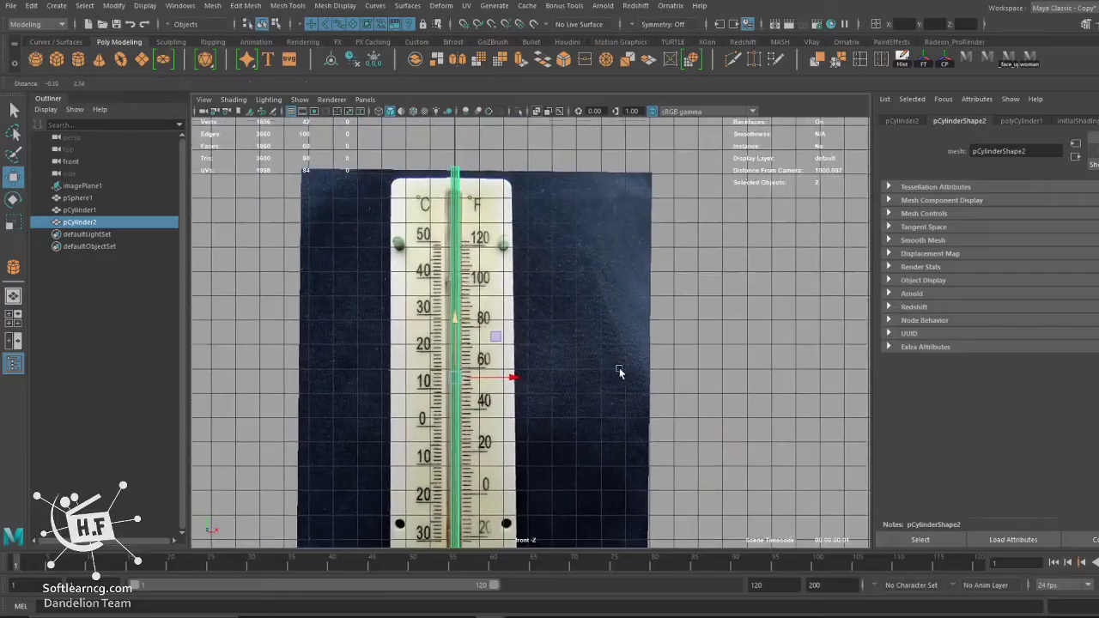
{"action": "scroll", "coordinate": [574, 346], "scroll_direction": "down", "scroll_amount": 1}
{"action": "middle_click_drag", "start_coordinate": [574, 346], "coordinate": [581, 325], "text": "alt"}
Set pCylinder2's axis subdivisions to 13 in its polyCylinder1 settings.
{"action": "left_click", "coordinate": [1019, 121]}
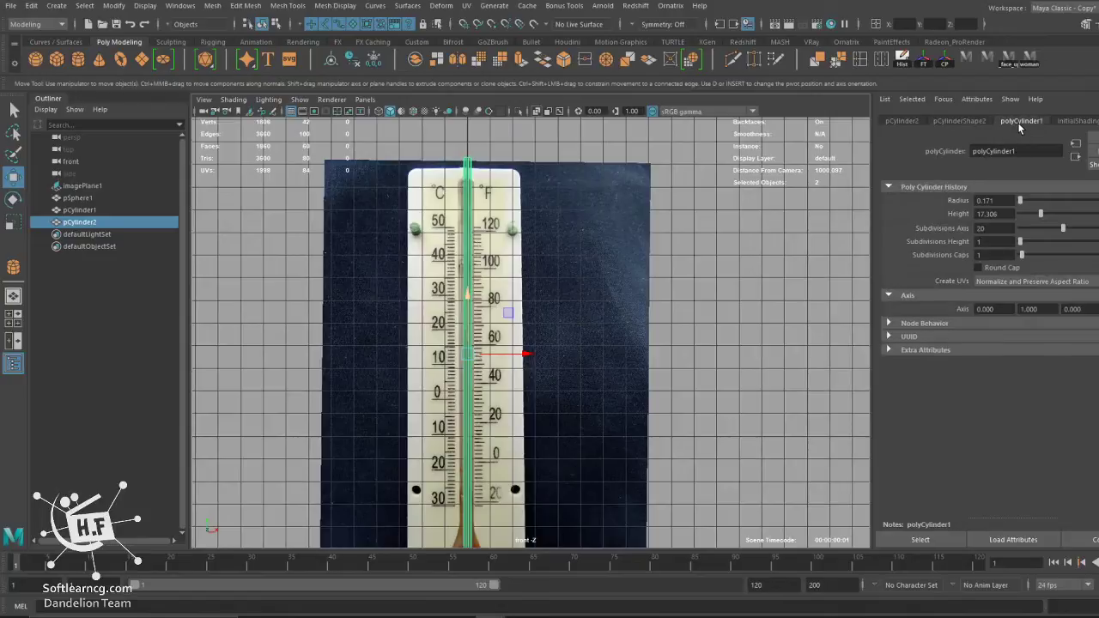
{"action": "left_click_drag", "start_coordinate": [1047, 227], "coordinate": [1034, 255]}
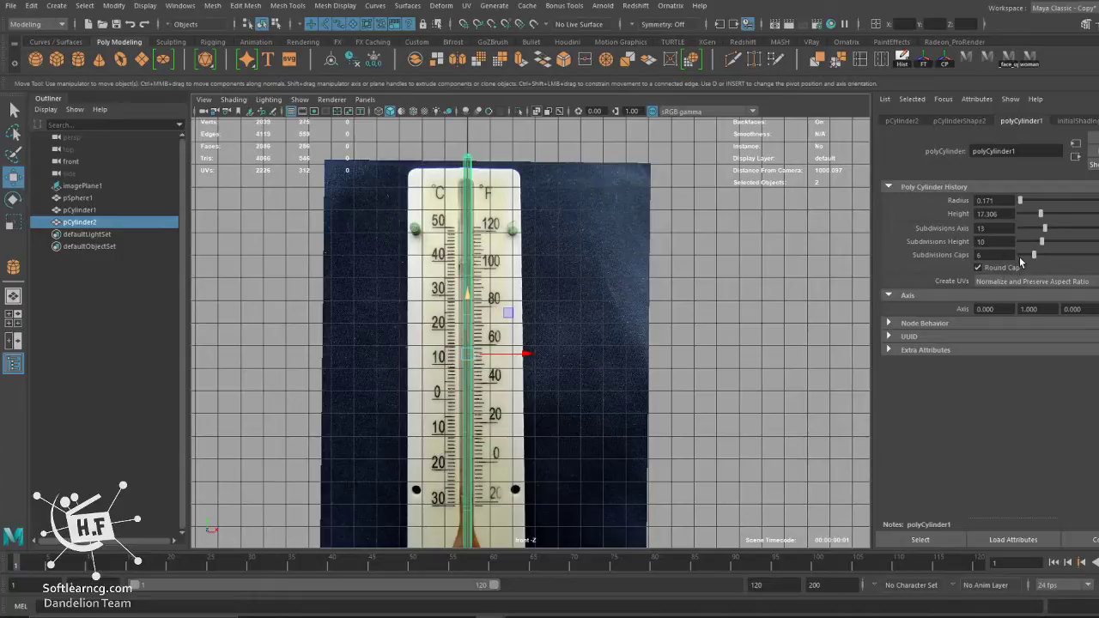
{"action": "scroll", "coordinate": [635, 309], "scroll_direction": "down", "scroll_amount": 1}
{"action": "middle_click_drag", "start_coordinate": [618, 312], "coordinate": [620, 248], "text": "alt"}
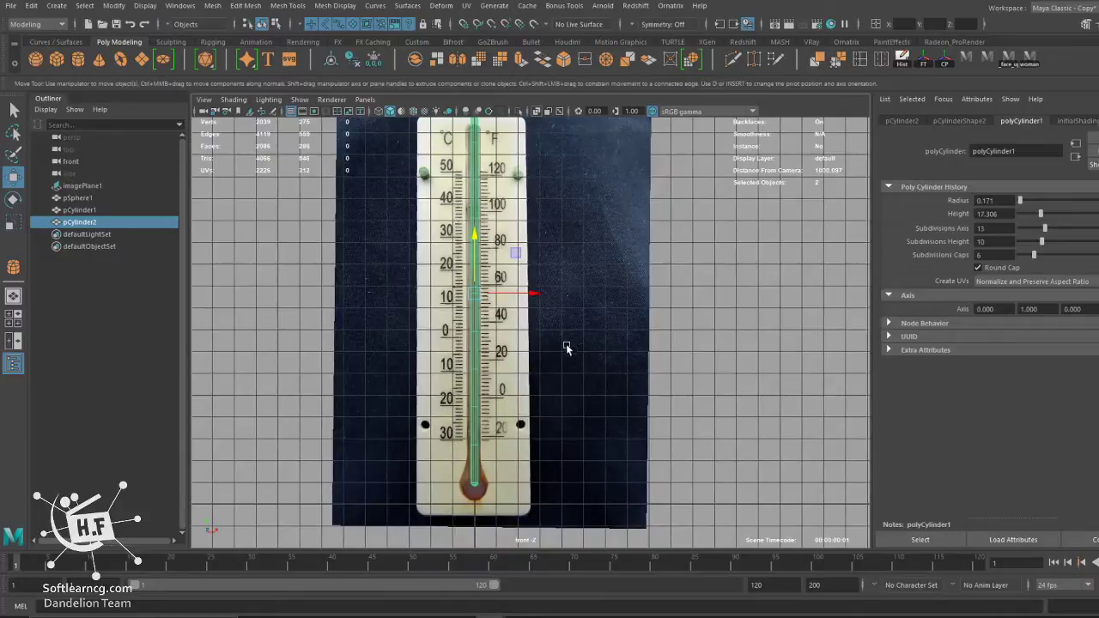
Nudge the thin cylinder along X into the tube's centre.
{"action": "key", "text": "space"}
{"action": "key", "text": "space"}
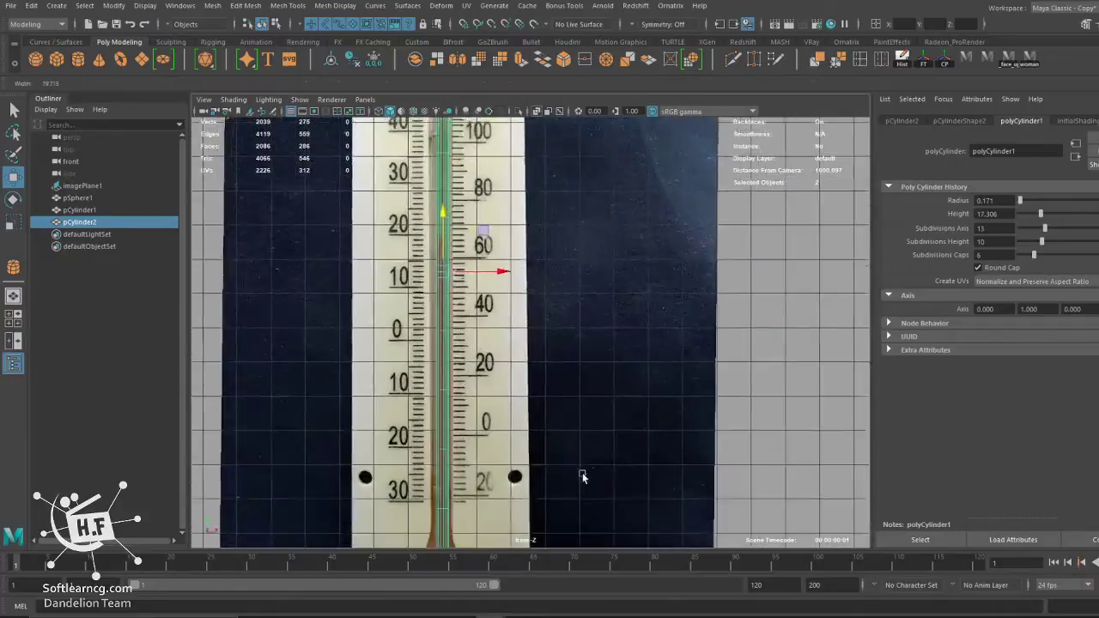
{"action": "scroll", "coordinate": [581, 473], "scroll_direction": "up", "scroll_amount": 2}
{"action": "scroll", "coordinate": [435, 341], "scroll_direction": "up", "scroll_amount": 2}
{"action": "scroll", "coordinate": [436, 283], "scroll_direction": "up", "scroll_amount": 2}
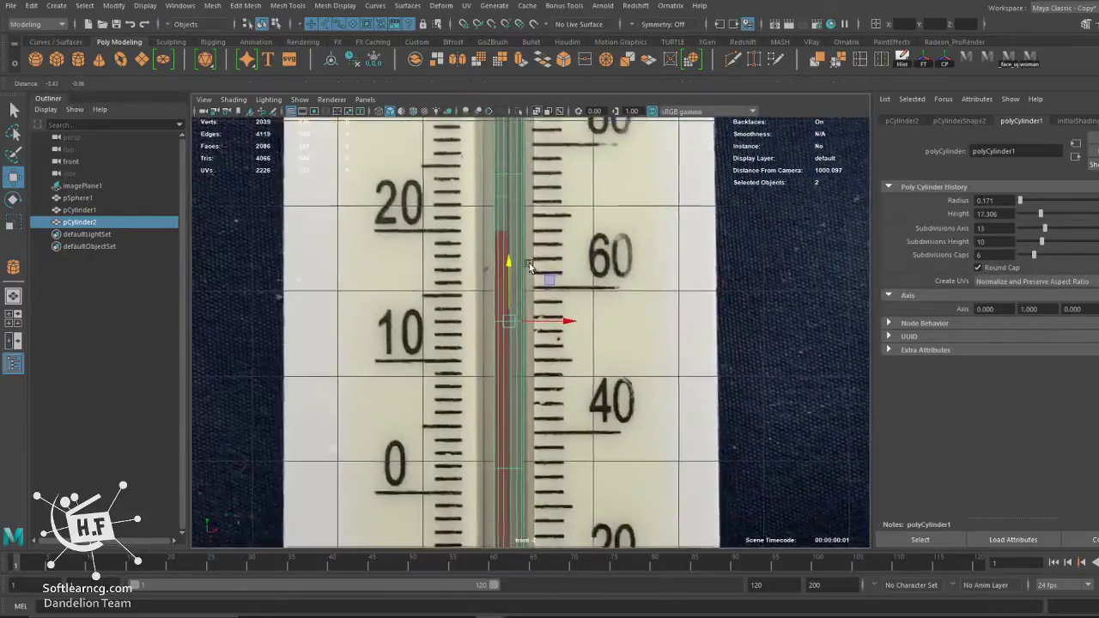
{"action": "middle_click_drag", "start_coordinate": [461, 187], "coordinate": [434, 229], "text": "alt"}
{"action": "left_click", "coordinate": [412, 110]}
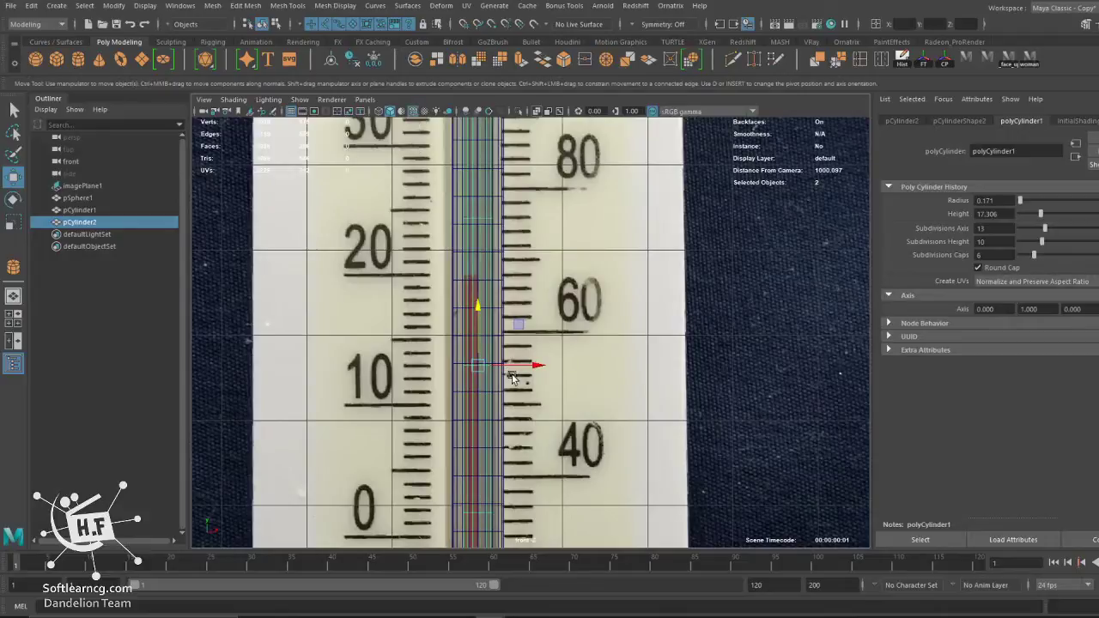
{"action": "left_click_drag", "start_coordinate": [525, 368], "coordinate": [526, 367]}
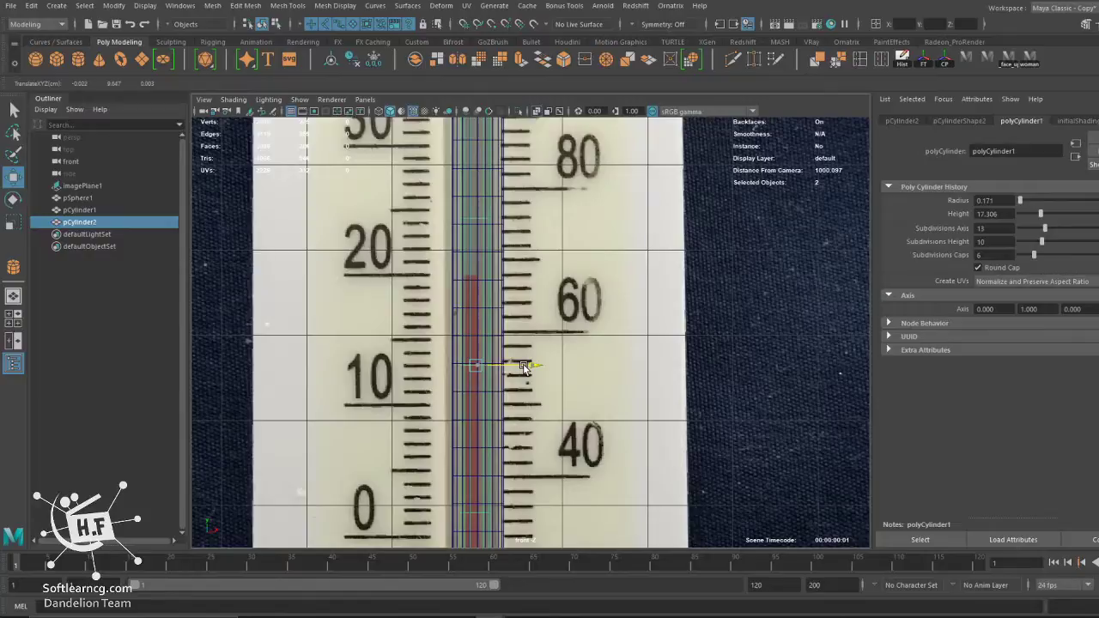
{"action": "scroll", "coordinate": [567, 337], "scroll_direction": "down", "scroll_amount": 5}
Dim the reference image's colour gain and set its Alpha Gain to about 0.58.
{"action": "left_click", "coordinate": [809, 281]}
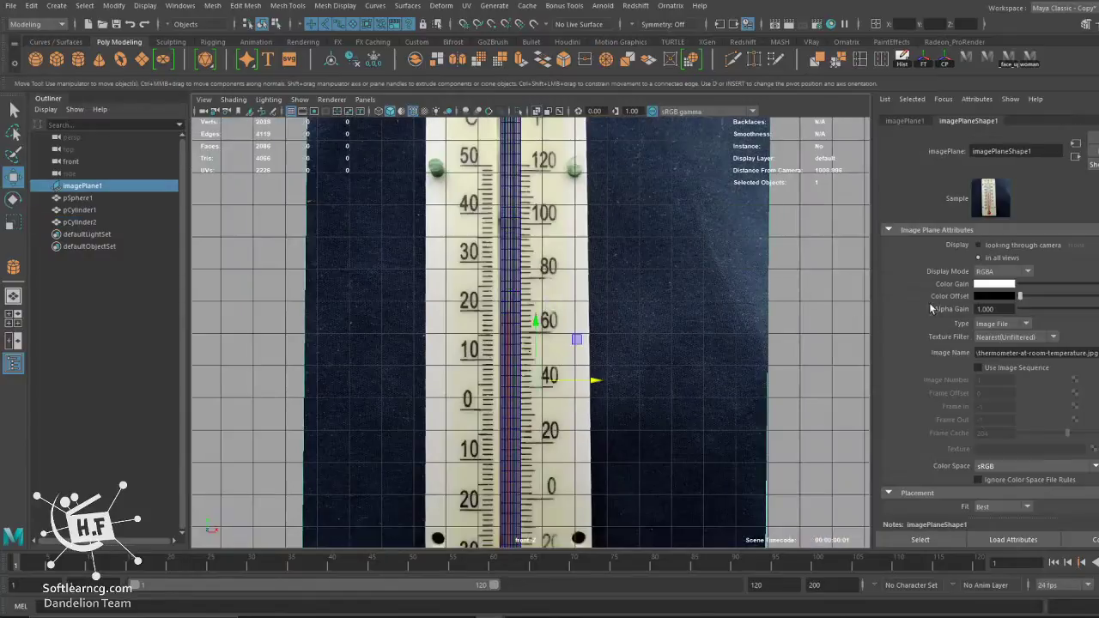
{"action": "scroll", "coordinate": [1066, 310], "scroll_direction": "down", "scroll_amount": 3}
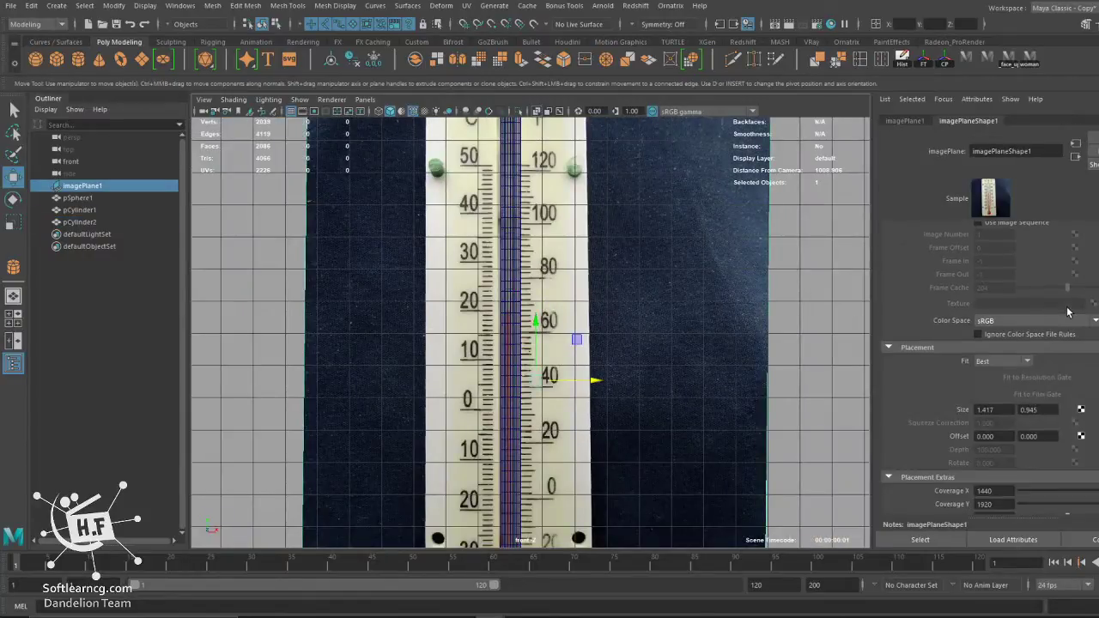
{"action": "scroll", "coordinate": [1054, 319], "scroll_direction": "up", "scroll_amount": 3}
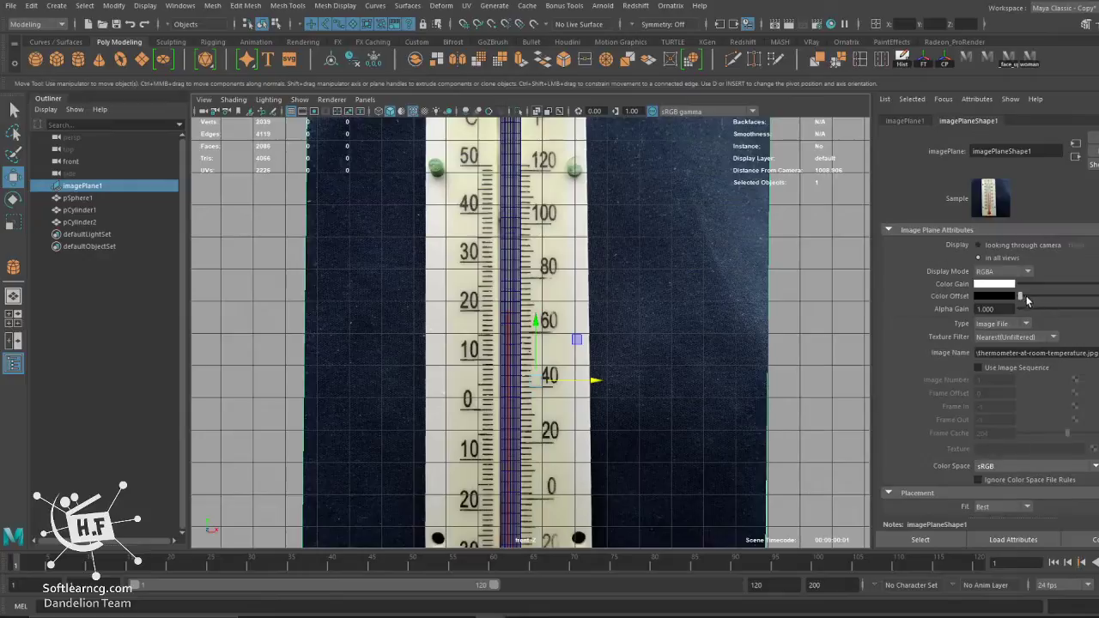
{"action": "mouse_move", "coordinate": [1026, 297]}
{"action": "left_mouse_down"}
{"action": "mouse_move", "coordinate": [1058, 297]}
{"action": "mouse_move", "coordinate": [1020, 297]}
{"action": "left_mouse_up"}
{"action": "mouse_move", "coordinate": [1089, 285]}
{"action": "left_mouse_down"}
{"action": "mouse_move", "coordinate": [1061, 284]}
{"action": "mouse_move", "coordinate": [1082, 284]}
{"action": "mouse_move", "coordinate": [1072, 309]}
{"action": "left_mouse_up"}
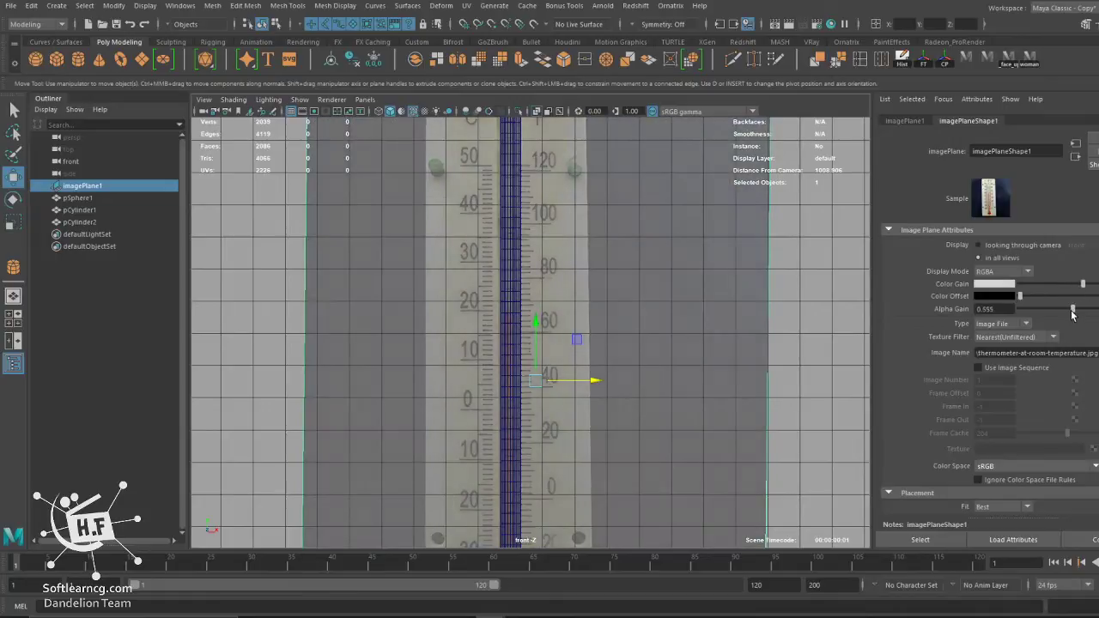
Reframe the front view on the tube and select pCylinder2.
{"action": "mouse_move", "coordinate": [734, 362]}
{"action": "right_mouse_down", "text": "alt"}
{"action": "mouse_move", "coordinate": [456, 368]}
{"action": "mouse_move", "coordinate": [662, 397]}
{"action": "right_mouse_up", "text": "alt"}
{"action": "mouse_move", "coordinate": [573, 341]}
{"action": "right_mouse_down", "text": "alt"}
{"action": "mouse_move", "coordinate": [593, 208]}
{"action": "mouse_move", "coordinate": [410, 395]}
{"action": "right_mouse_up", "text": "alt"}
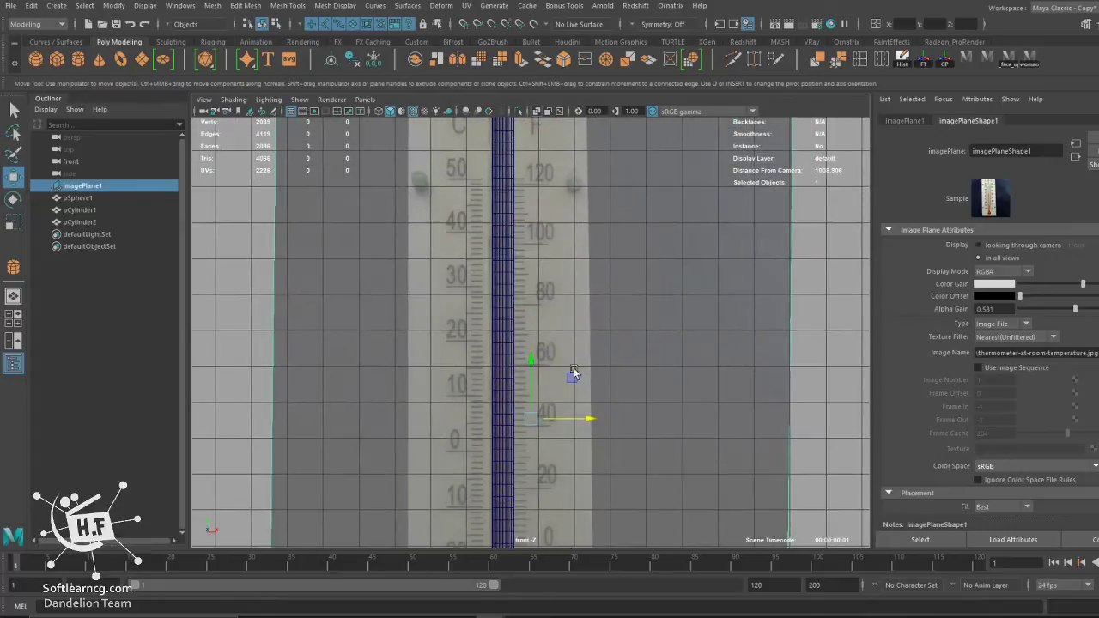
{"action": "right_click_drag", "start_coordinate": [576, 348], "coordinate": [513, 318], "text": "alt"}
{"action": "middle_click_drag", "start_coordinate": [513, 318], "coordinate": [520, 360], "text": "alt"}
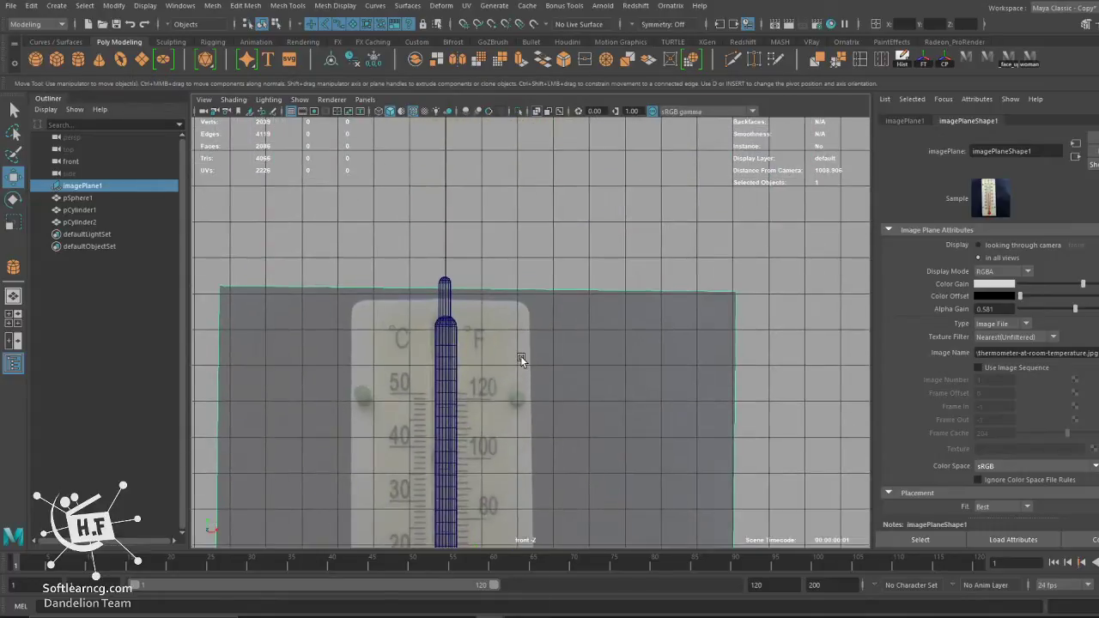
{"action": "right_click_drag", "start_coordinate": [552, 318], "coordinate": [495, 174], "text": "alt"}
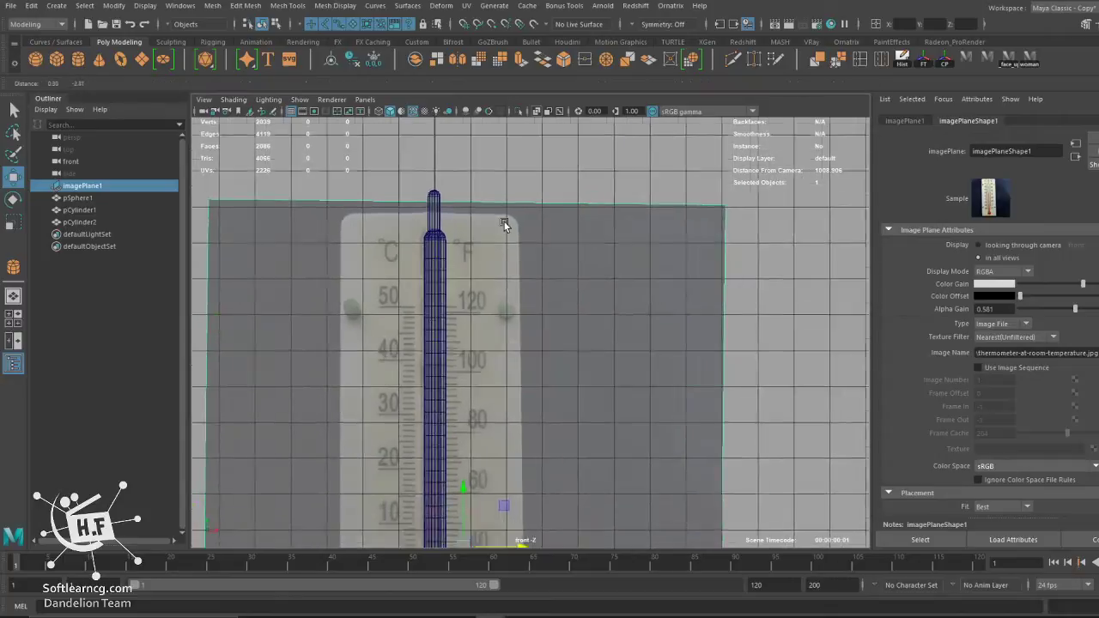
{"action": "left_click", "coordinate": [468, 169]}
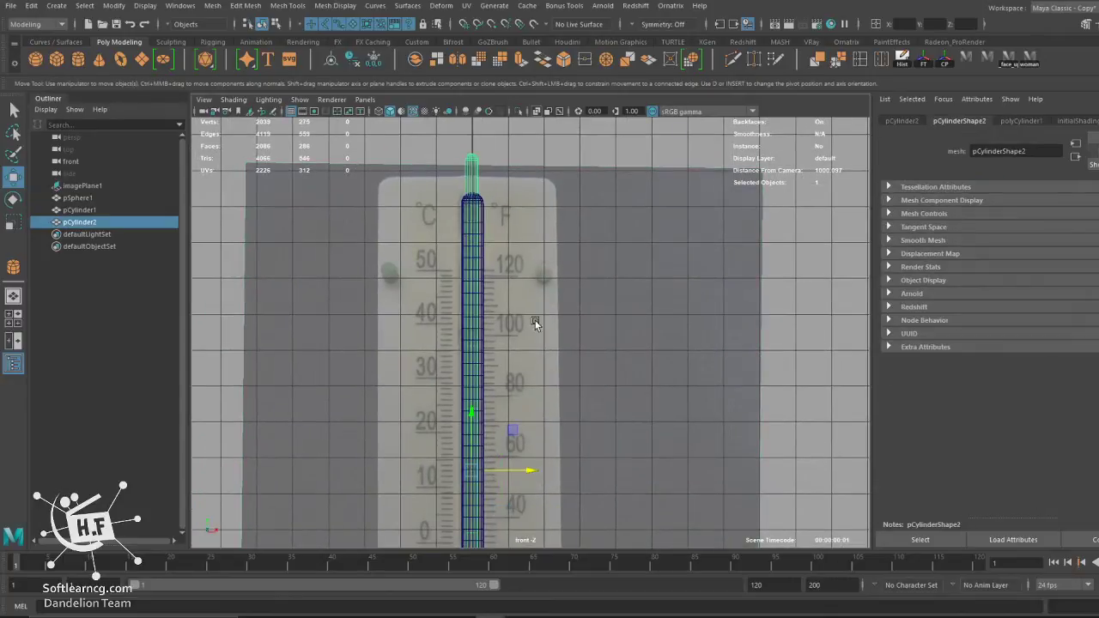
Slide pCylinder2 sideways to centre it in the glass tube.
{"action": "right_click_drag", "start_coordinate": [464, 369], "coordinate": [403, 164], "text": "alt"}
{"action": "key", "text": "f"}
{"action": "mouse_move", "coordinate": [480, 387]}
{"action": "right_mouse_down", "text": "alt"}
{"action": "mouse_move", "coordinate": [518, 248]}
{"action": "mouse_move", "coordinate": [507, 363]}
{"action": "right_mouse_up", "text": "alt"}
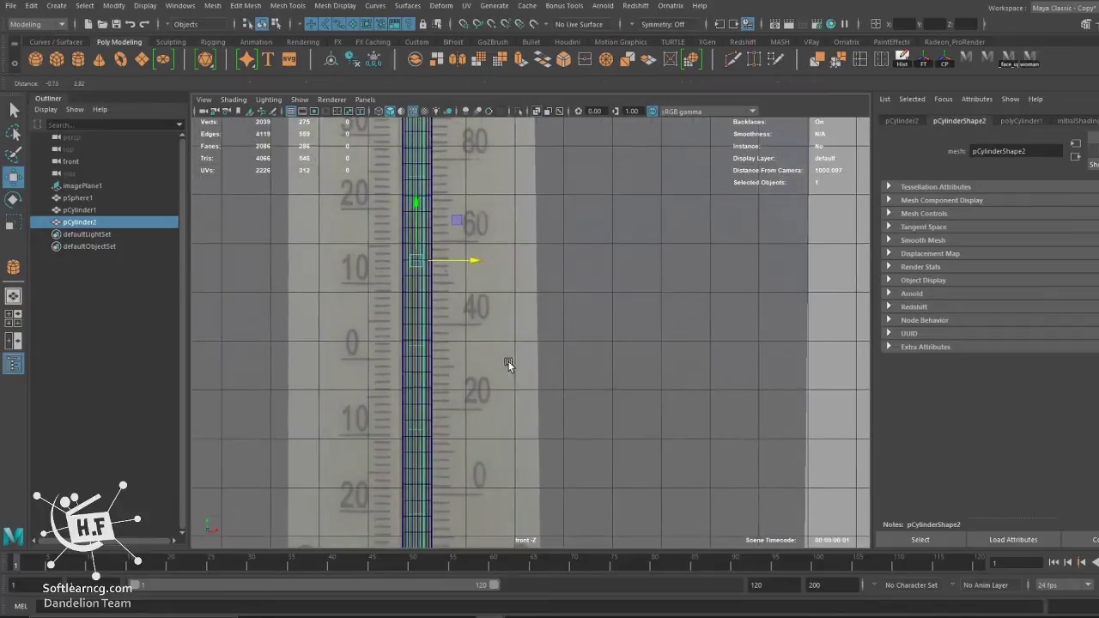
{"action": "left_click_drag", "start_coordinate": [475, 270], "coordinate": [473, 268]}
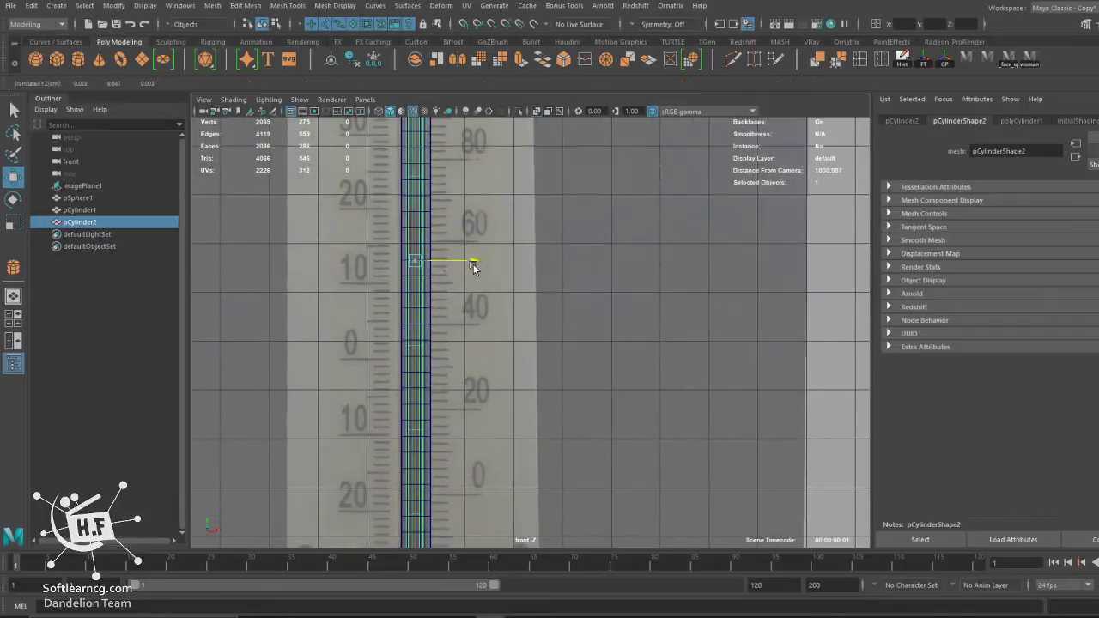
{"action": "right_click_drag", "start_coordinate": [439, 292], "coordinate": [486, 381], "text": "alt"}
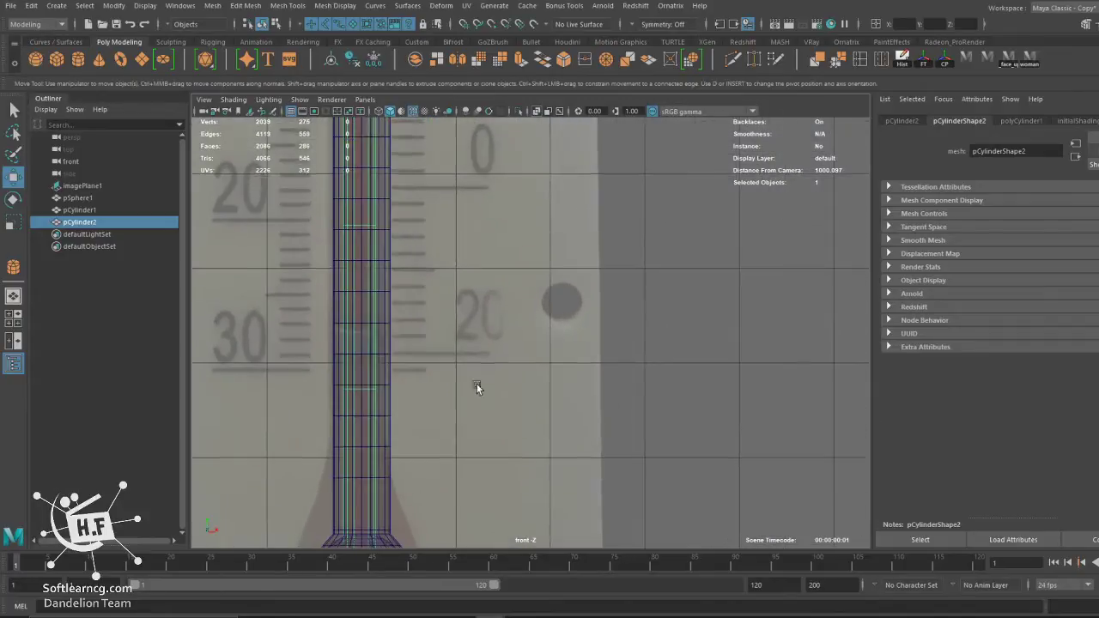
{"action": "middle_click_drag", "start_coordinate": [475, 383], "coordinate": [445, 210], "text": "alt"}
{"action": "mouse_move", "coordinate": [445, 210]}
{"action": "right_mouse_down", "text": "alt"}
{"action": "mouse_move", "coordinate": [566, 268]}
{"action": "mouse_move", "coordinate": [481, 486]}
{"action": "right_mouse_up", "text": "alt"}
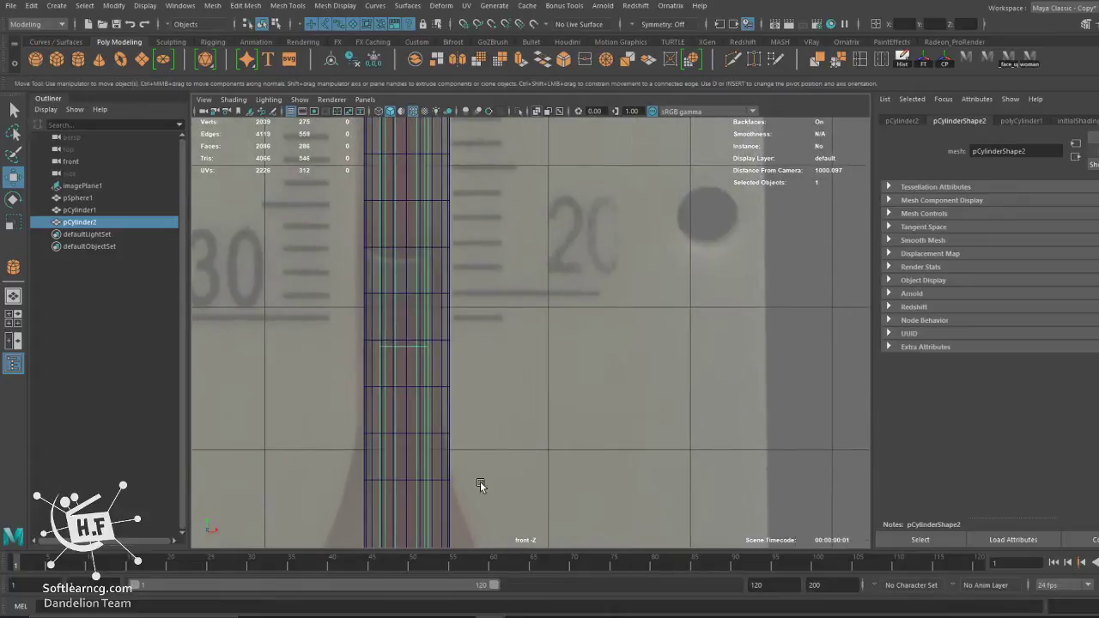
{"action": "mouse_move", "coordinate": [446, 403]}
{"action": "middle_mouse_down"}
{"action": "mouse_move", "coordinate": [431, 397]}
{"action": "mouse_move", "coordinate": [438, 404]}
{"action": "middle_mouse_up"}
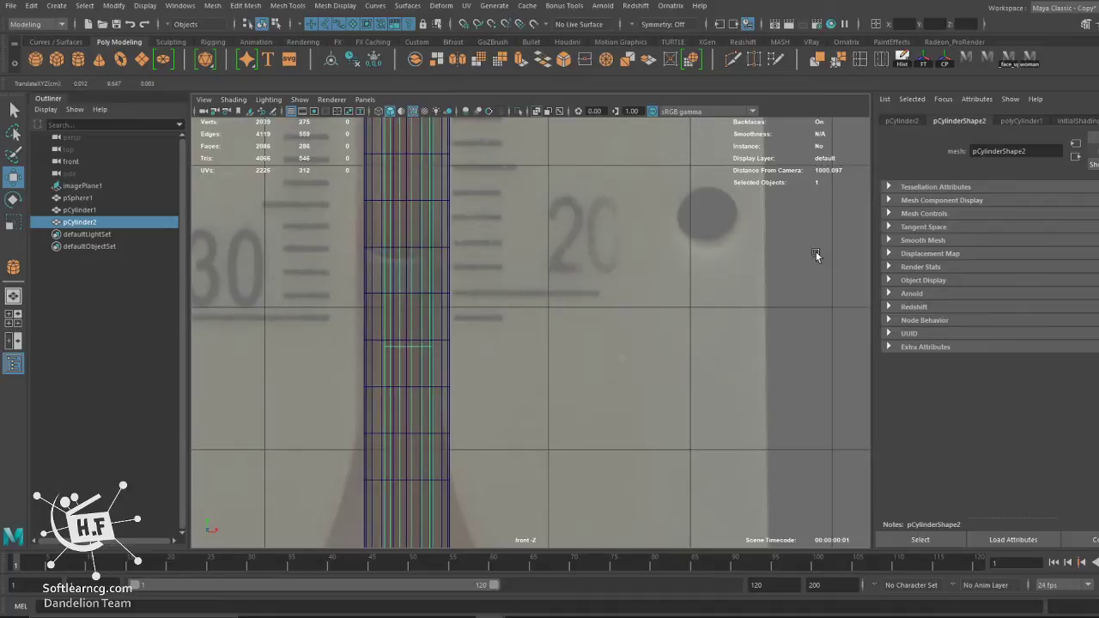
Raise pCylinder2's height subdivisions from 10 to 12, with 15 axis subdivisions.
{"action": "left_click", "coordinate": [1024, 122]}
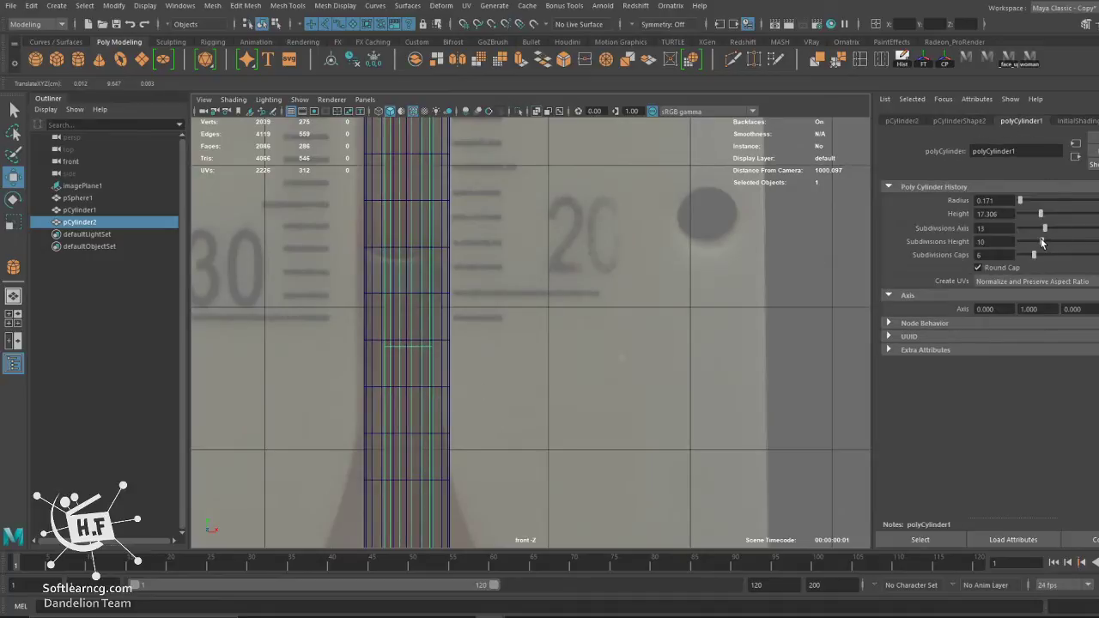
{"action": "left_click_drag", "start_coordinate": [1041, 241], "coordinate": [1050, 229]}
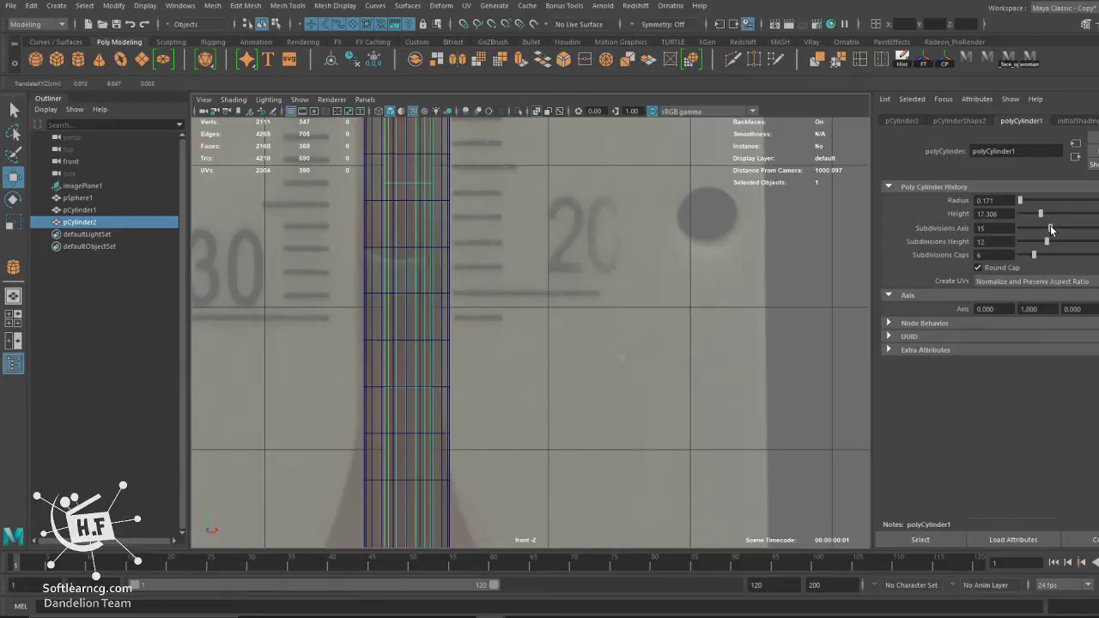
{"action": "mouse_move", "coordinate": [1050, 226]}
{"action": "left_mouse_down"}
{"action": "mouse_move", "coordinate": [1042, 232]}
{"action": "mouse_move", "coordinate": [1051, 227]}
{"action": "left_mouse_up"}
{"action": "middle_click_drag", "start_coordinate": [690, 354], "coordinate": [712, 246], "text": "alt"}
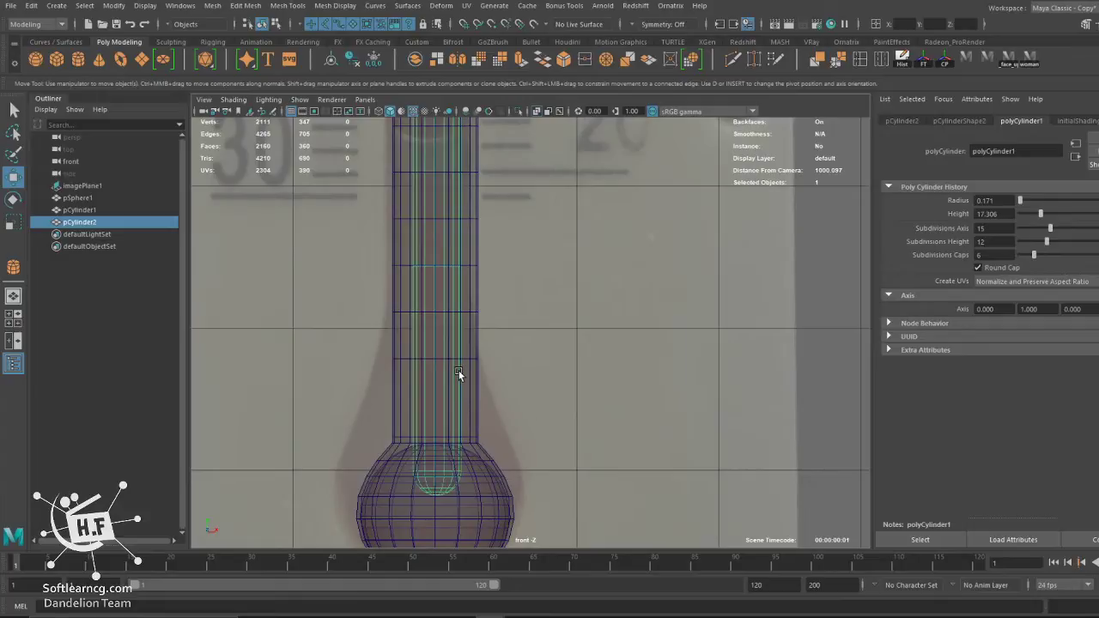
Slim pCylinder2 to radius 0.111 with 16 axis subdivisions and recentre it in the tube.
{"action": "left_click_drag", "start_coordinate": [457, 373], "coordinate": [459, 371]}
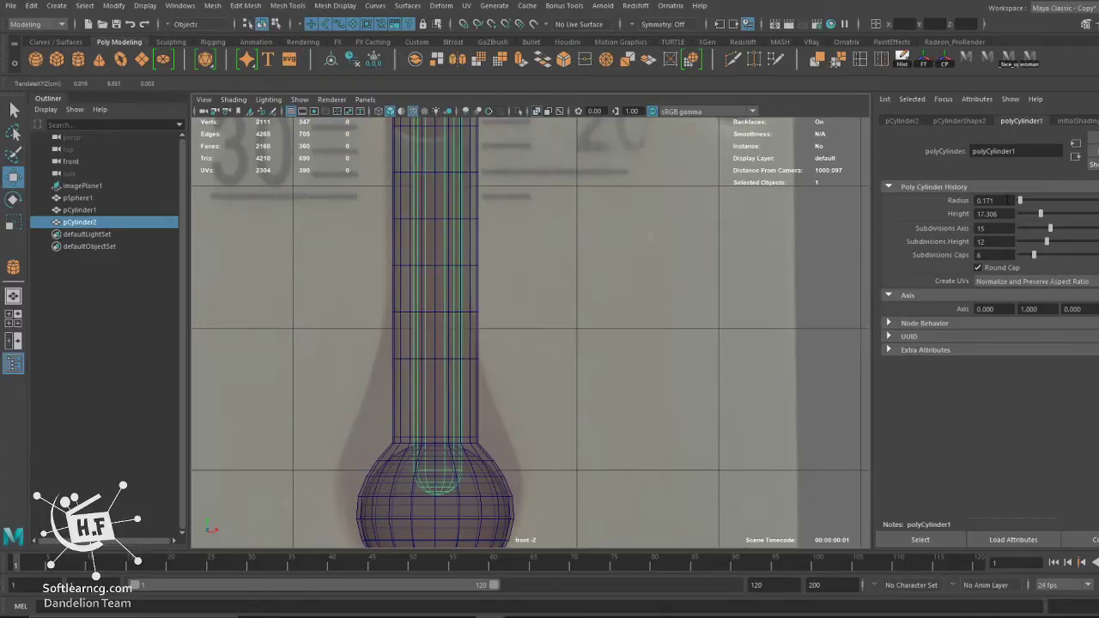
{"action": "left_click_drag", "start_coordinate": [1008, 199], "coordinate": [1006, 200], "text": "ctrl"}
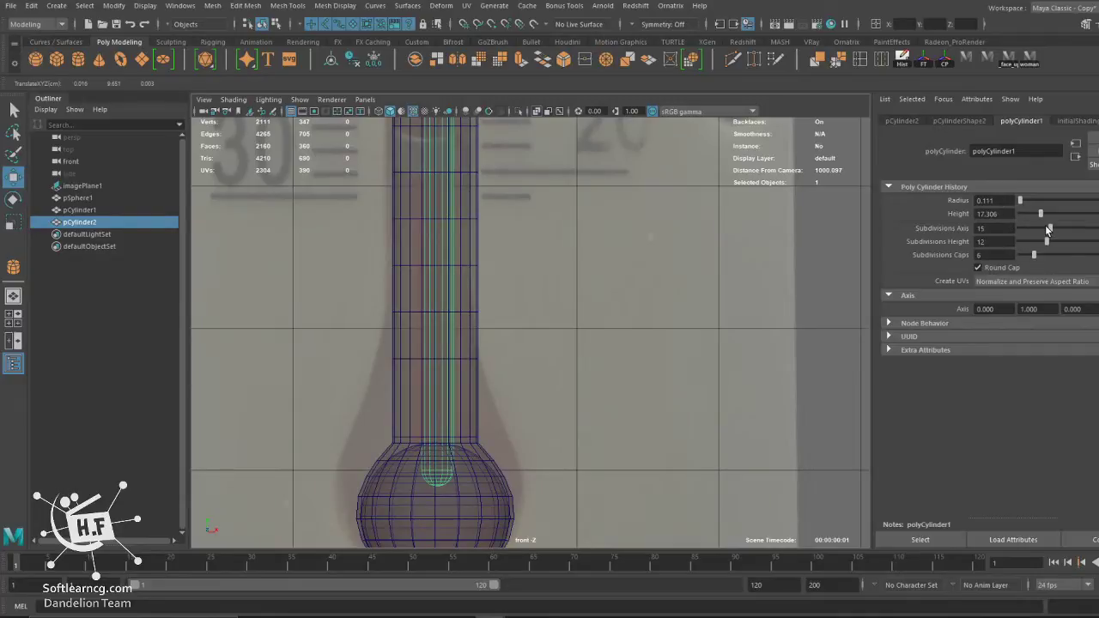
{"action": "left_click_drag", "start_coordinate": [1047, 228], "coordinate": [1050, 228]}
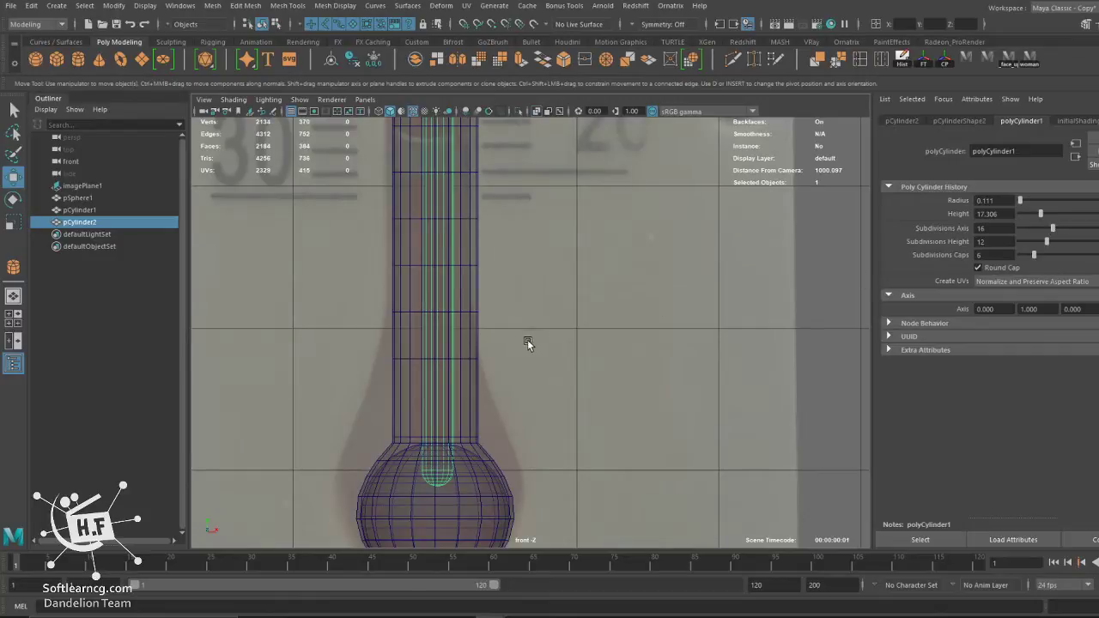
{"action": "middle_click_drag", "start_coordinate": [486, 347], "coordinate": [483, 348]}
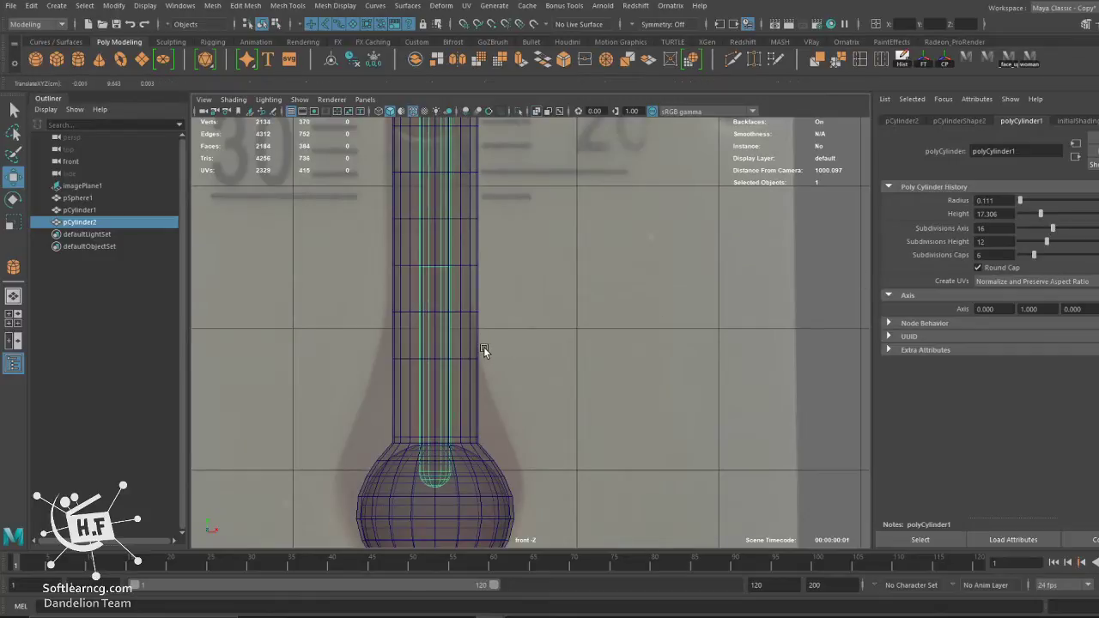
{"action": "mouse_move", "coordinate": [444, 387]}
{"action": "right_mouse_down", "text": "alt"}
{"action": "mouse_move", "coordinate": [245, 336]}
{"action": "mouse_move", "coordinate": [520, 287]}
{"action": "mouse_move", "coordinate": [474, 582]}
{"action": "mouse_move", "coordinate": [503, 449]}
{"action": "mouse_move", "coordinate": [503, 284]}
{"action": "mouse_move", "coordinate": [558, 368]}
{"action": "mouse_move", "coordinate": [547, 479]}
{"action": "right_mouse_up", "text": "alt"}
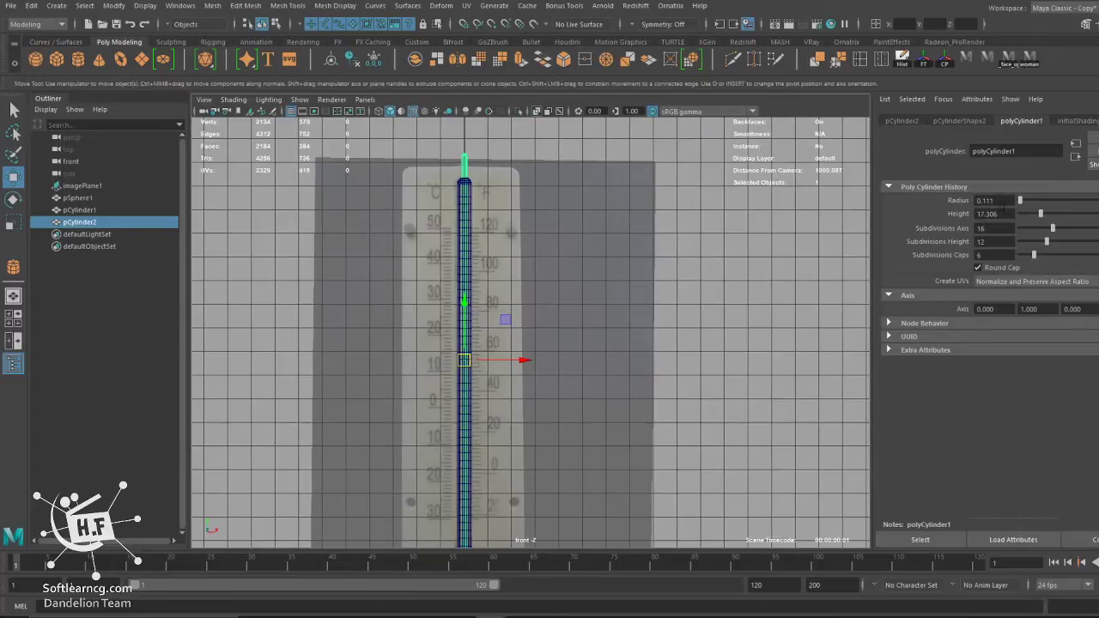
Shorten pCylinder2 to height 15.846 and raise it slightly inside the tube.
{"action": "left_click_drag", "start_coordinate": [1039, 214], "coordinate": [1037, 214]}
{"action": "right_click_drag", "start_coordinate": [606, 339], "coordinate": [530, 287], "text": "alt"}
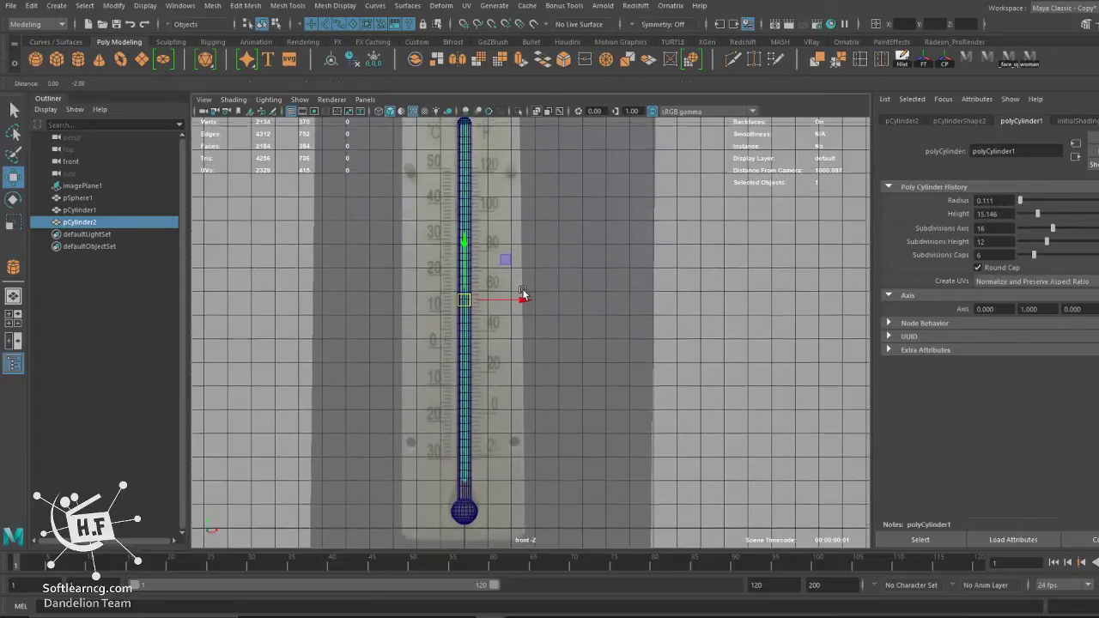
{"action": "left_click_drag", "start_coordinate": [463, 244], "coordinate": [464, 256]}
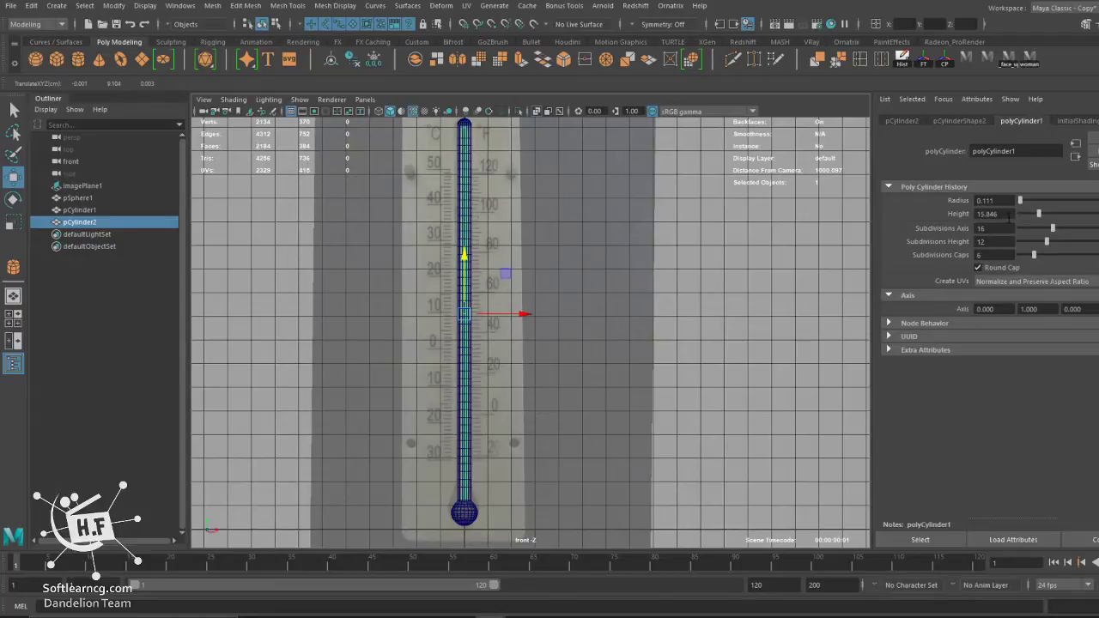
{"action": "left_click_drag", "start_coordinate": [466, 252], "coordinate": [466, 253]}
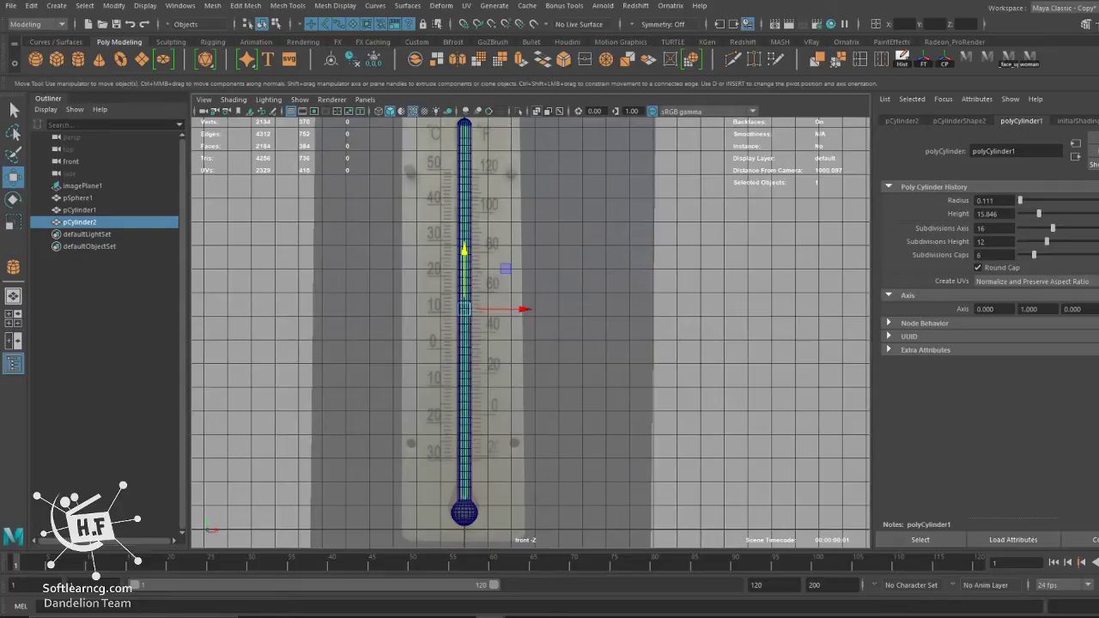
{"action": "mouse_move", "coordinate": [1038, 217]}
{"action": "left_mouse_down"}
{"action": "mouse_move", "coordinate": [1024, 221]}
{"action": "mouse_move", "coordinate": [1038, 216]}
{"action": "left_mouse_up"}
{"action": "mouse_move", "coordinate": [631, 403]}
{"action": "right_mouse_down", "text": "alt"}
{"action": "mouse_move", "coordinate": [542, 403]}
{"action": "mouse_move", "coordinate": [527, 457]}
{"action": "mouse_move", "coordinate": [481, 437]}
{"action": "mouse_move", "coordinate": [478, 311]}
{"action": "mouse_move", "coordinate": [642, 367]}
{"action": "mouse_move", "coordinate": [507, 304]}
{"action": "mouse_move", "coordinate": [478, 304]}
{"action": "mouse_move", "coordinate": [567, 305]}
{"action": "mouse_move", "coordinate": [524, 418]}
{"action": "mouse_move", "coordinate": [451, 387]}
{"action": "mouse_move", "coordinate": [480, 476]}
{"action": "mouse_move", "coordinate": [392, 350]}
{"action": "right_mouse_up", "text": "alt"}
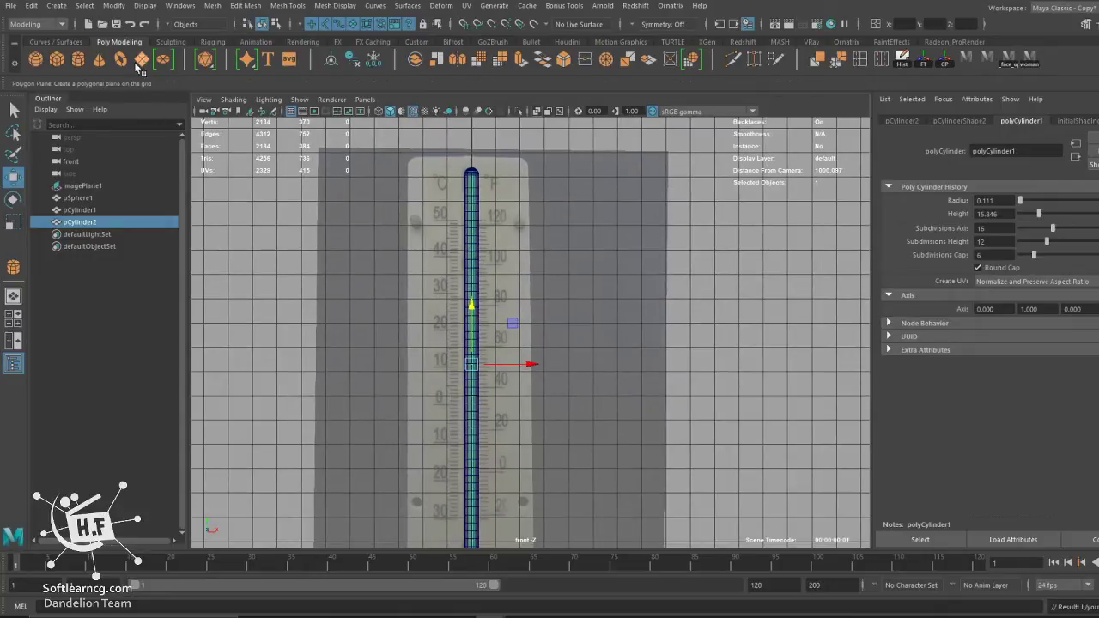
Draw a new polygon cube over the thermometer and set the upper-right panel to perspective.
{"action": "left_click", "coordinate": [57, 59]}
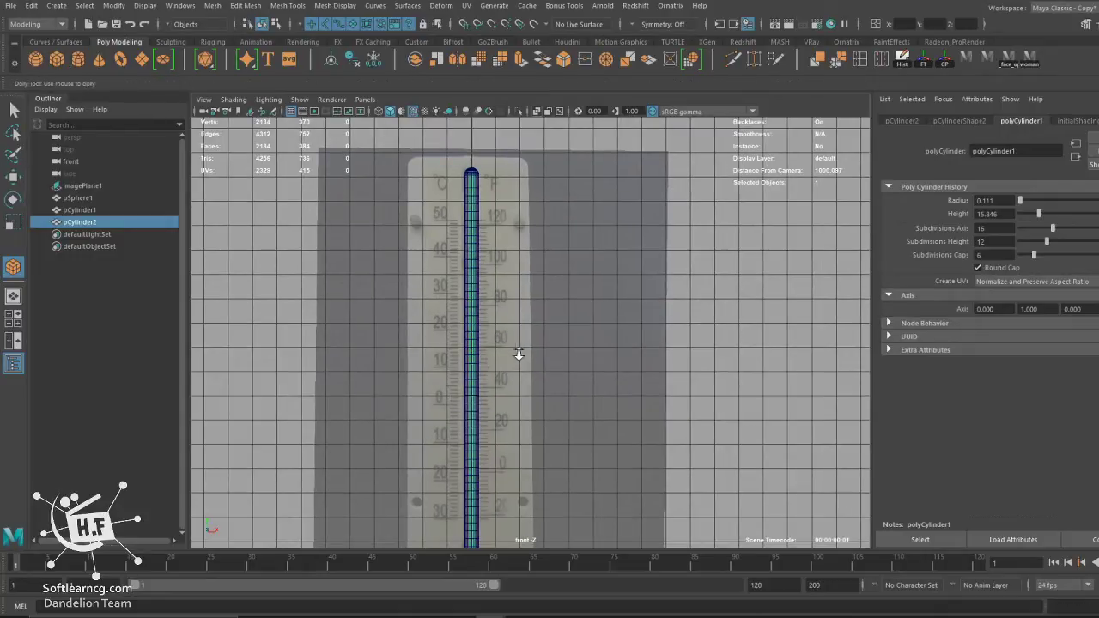
{"action": "right_click_drag", "start_coordinate": [515, 355], "coordinate": [400, 303], "text": "alt"}
{"action": "left_click_drag", "start_coordinate": [439, 198], "coordinate": [534, 549]}
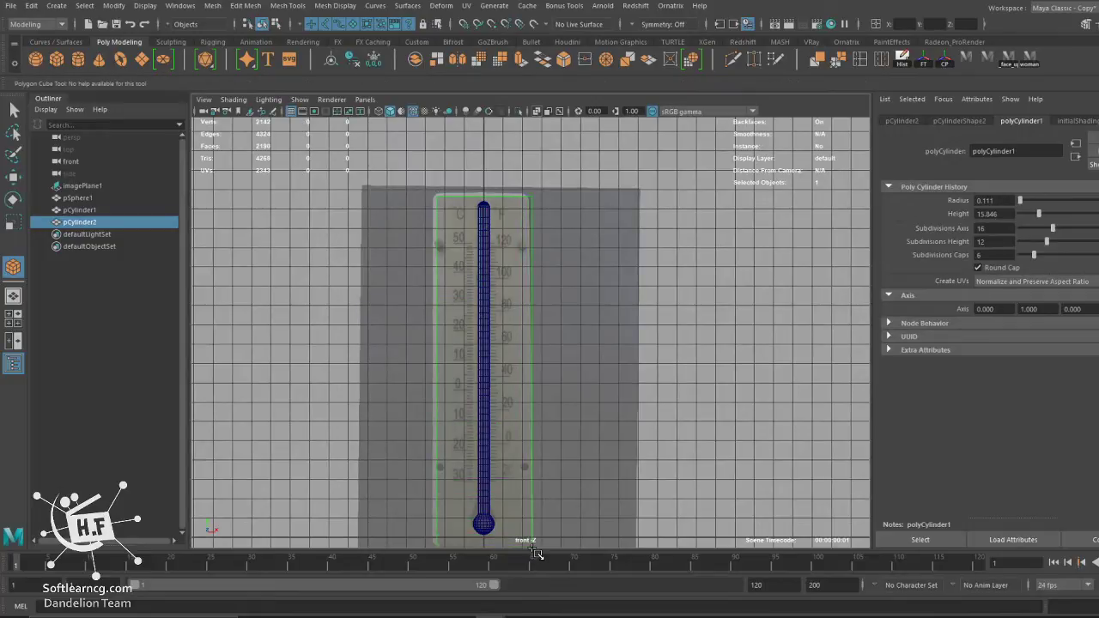
{"action": "left_click_drag", "start_coordinate": [536, 553], "coordinate": [532, 553]}
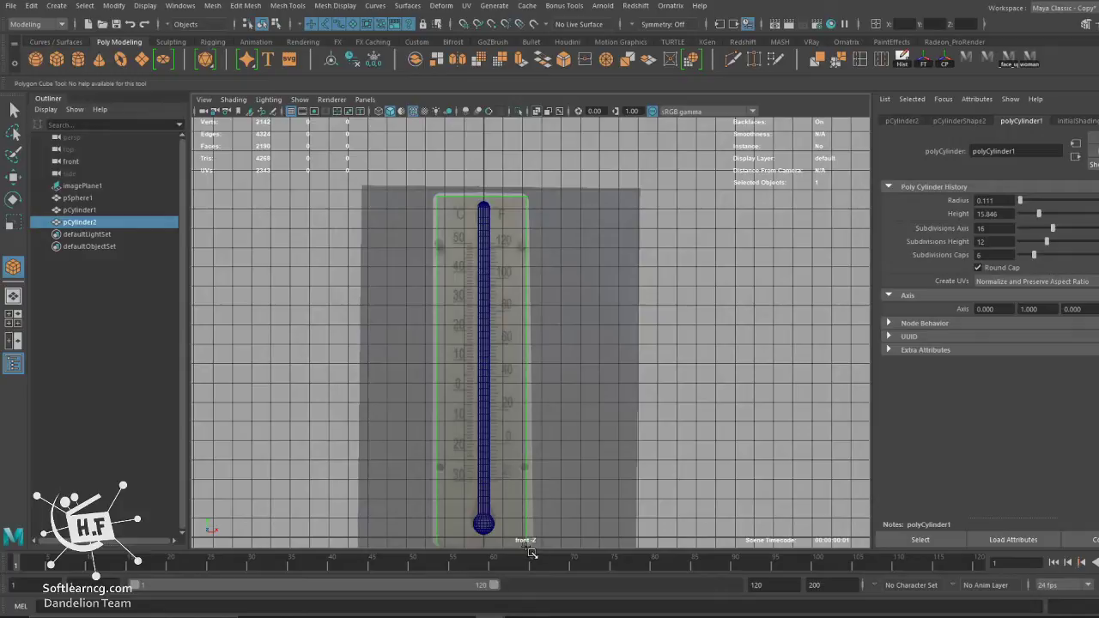
{"action": "scroll", "coordinate": [541, 407], "scroll_direction": "down", "scroll_amount": 2}
{"action": "key", "text": "space"}
{"action": "key", "text": "space"}
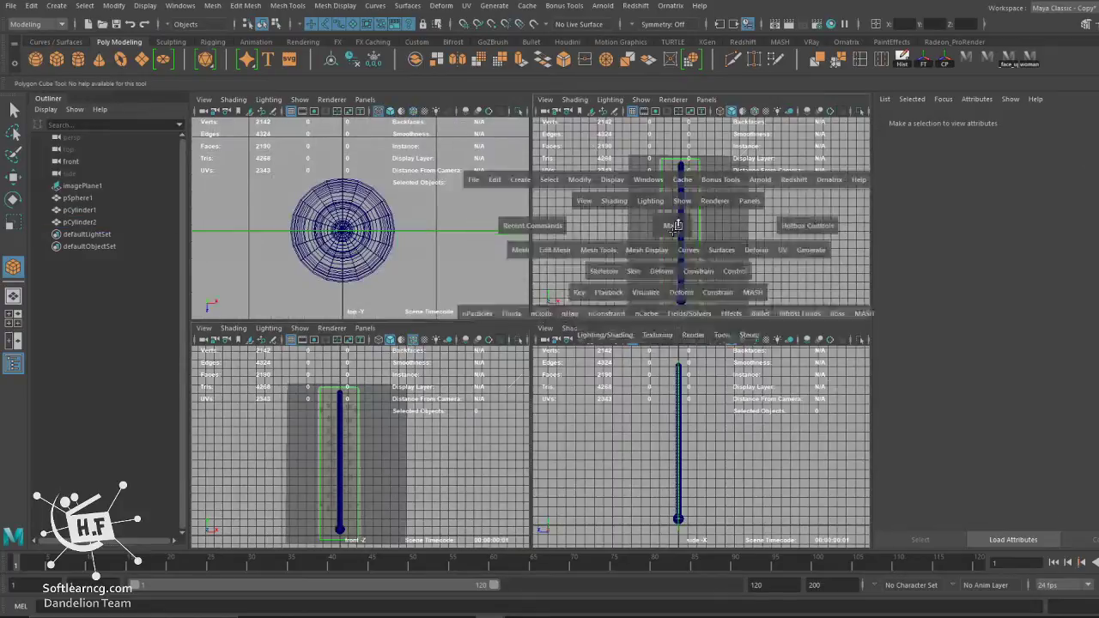
{"action": "key", "text": "space"}
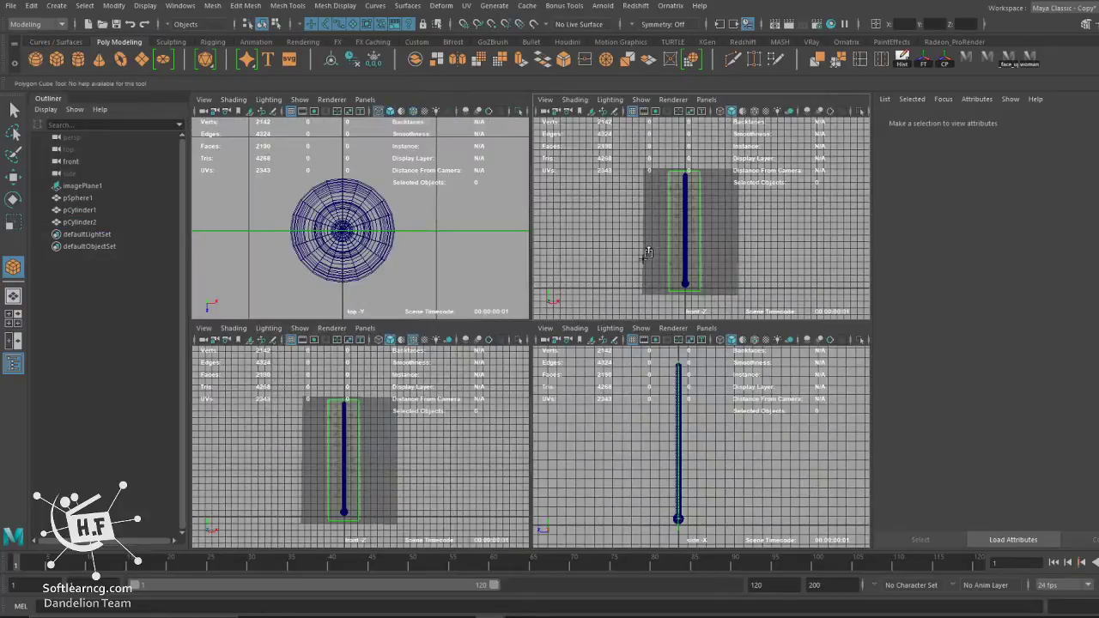
{"action": "key", "text": "space"}
{"action": "left_click_drag", "start_coordinate": [712, 262], "coordinate": [719, 238]}
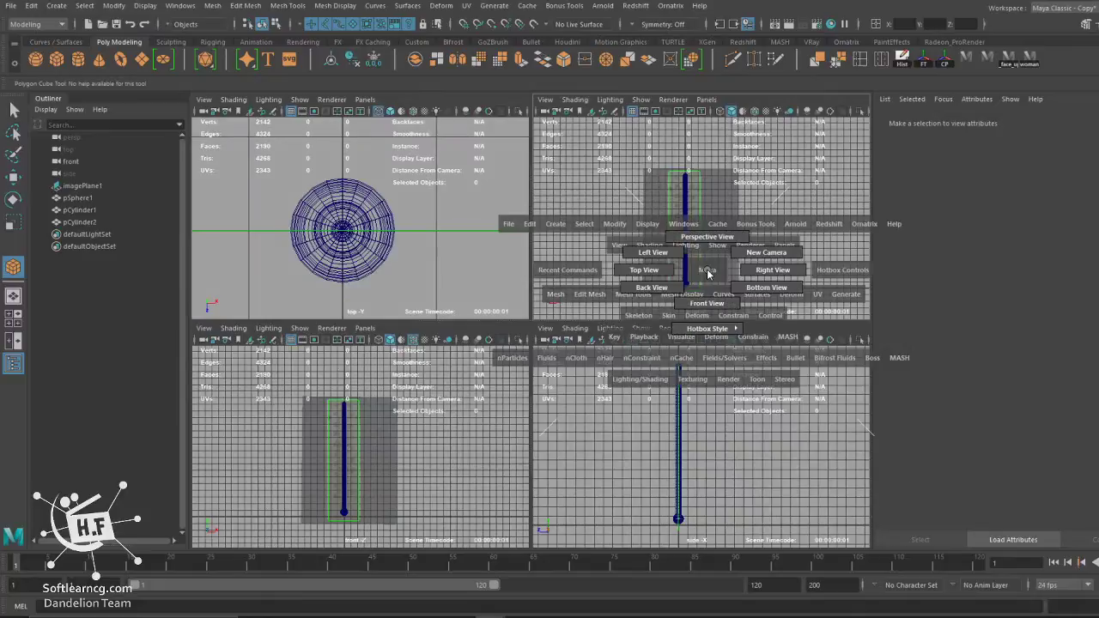
{"action": "key", "text": "space"}
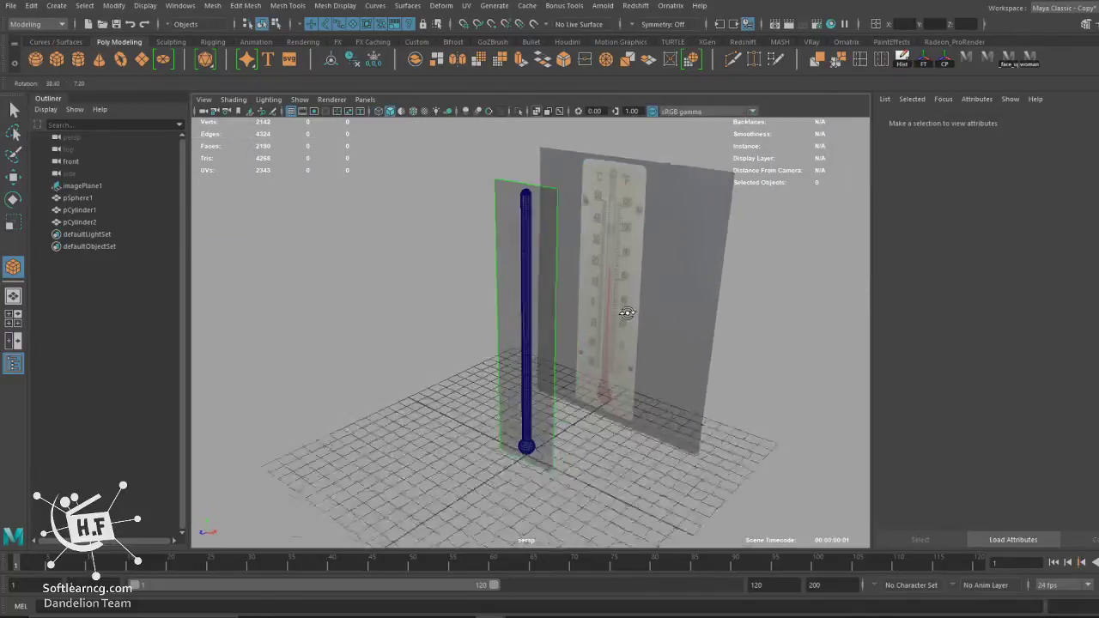
{"action": "mouse_move", "coordinate": [601, 309]}
{"action": "left_mouse_down", "text": "alt"}
{"action": "mouse_move", "coordinate": [508, 304]}
{"action": "mouse_move", "coordinate": [529, 385]}
{"action": "left_mouse_up", "text": "alt"}
Size the board to width 4.884 and height 0.010, aligning it vertically with the tube.
{"action": "key", "text": "w"}
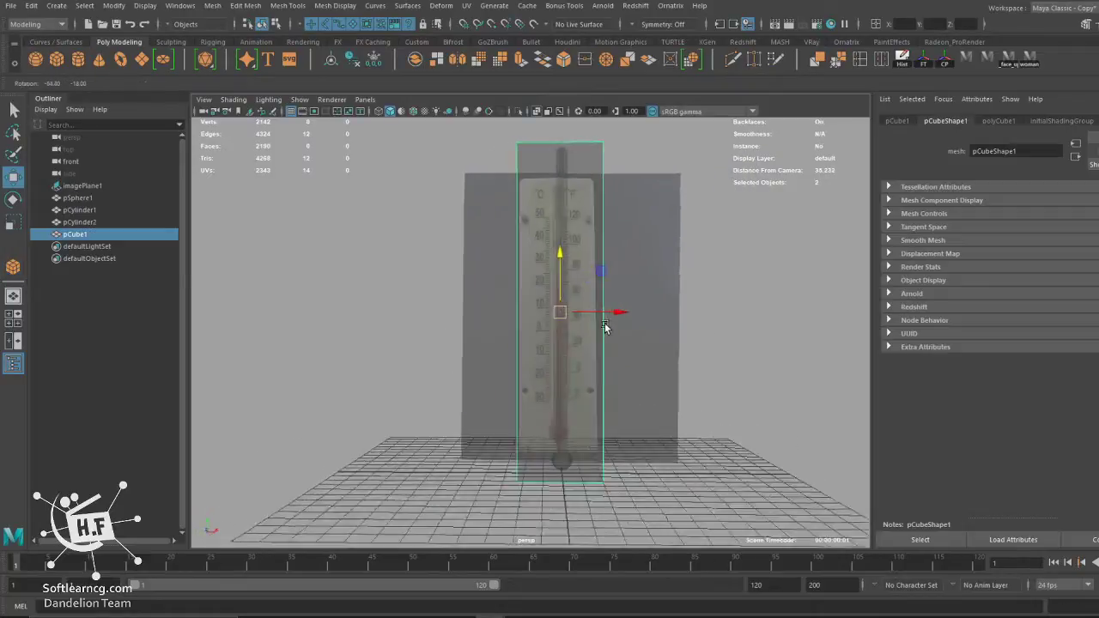
{"action": "key", "text": "space"}
{"action": "key", "text": "space"}
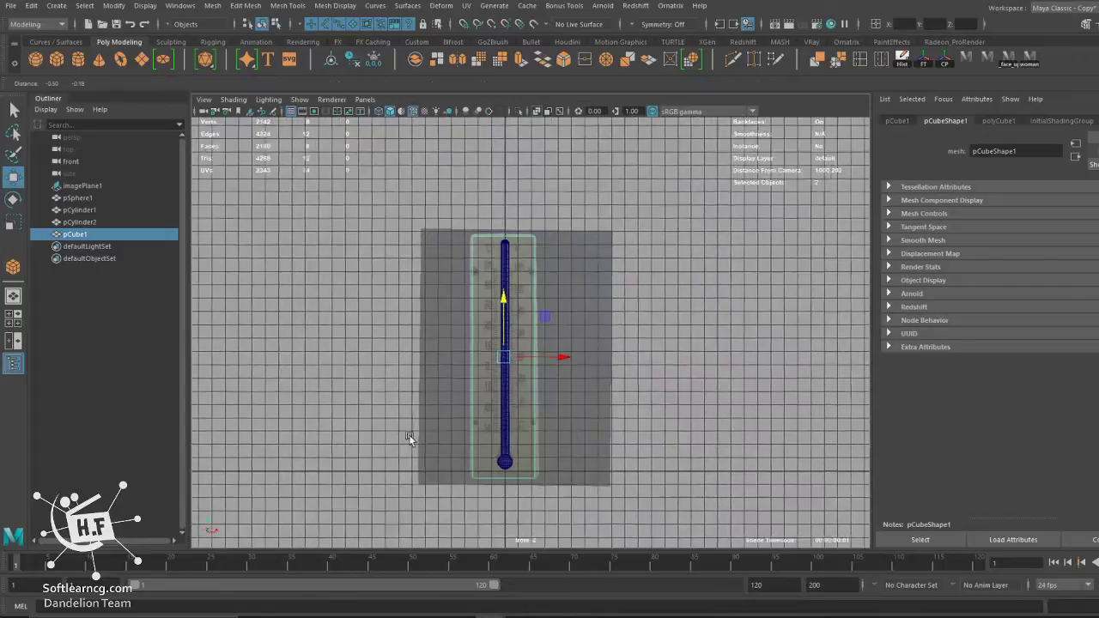
{"action": "scroll", "coordinate": [723, 438], "scroll_direction": "up", "scroll_amount": 5}
{"action": "mouse_move", "coordinate": [723, 438]}
{"action": "middle_mouse_down", "text": "alt"}
{"action": "mouse_move", "coordinate": [555, 350]}
{"action": "mouse_move", "coordinate": [495, 468]}
{"action": "middle_mouse_up", "text": "alt"}
{"action": "scroll", "coordinate": [555, 350], "scroll_direction": "down", "scroll_amount": 2}
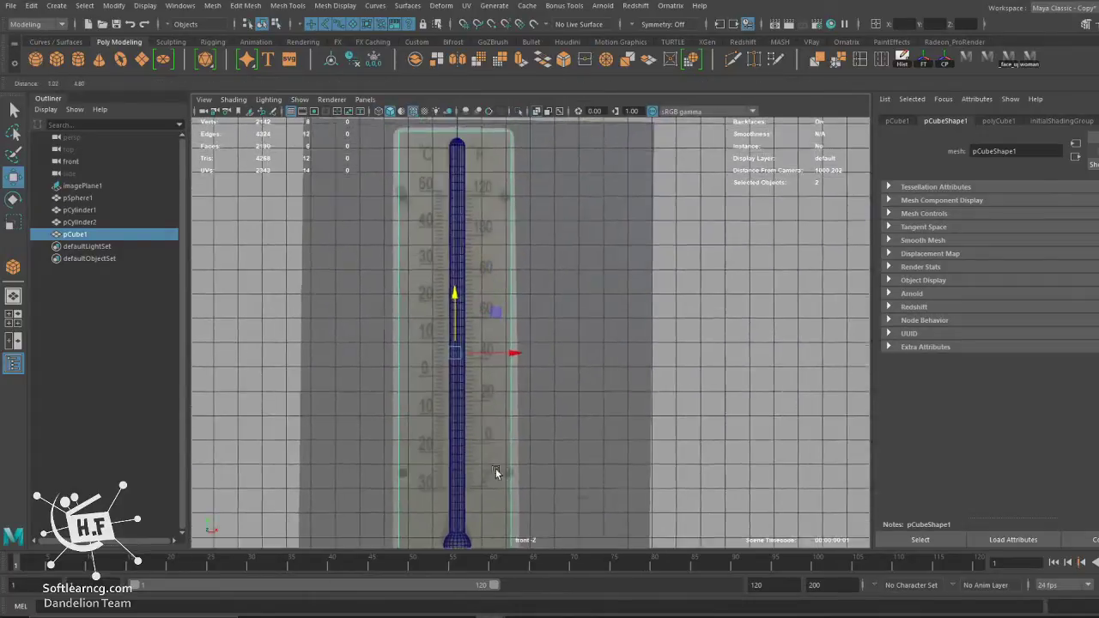
{"action": "left_click", "coordinate": [998, 121]}
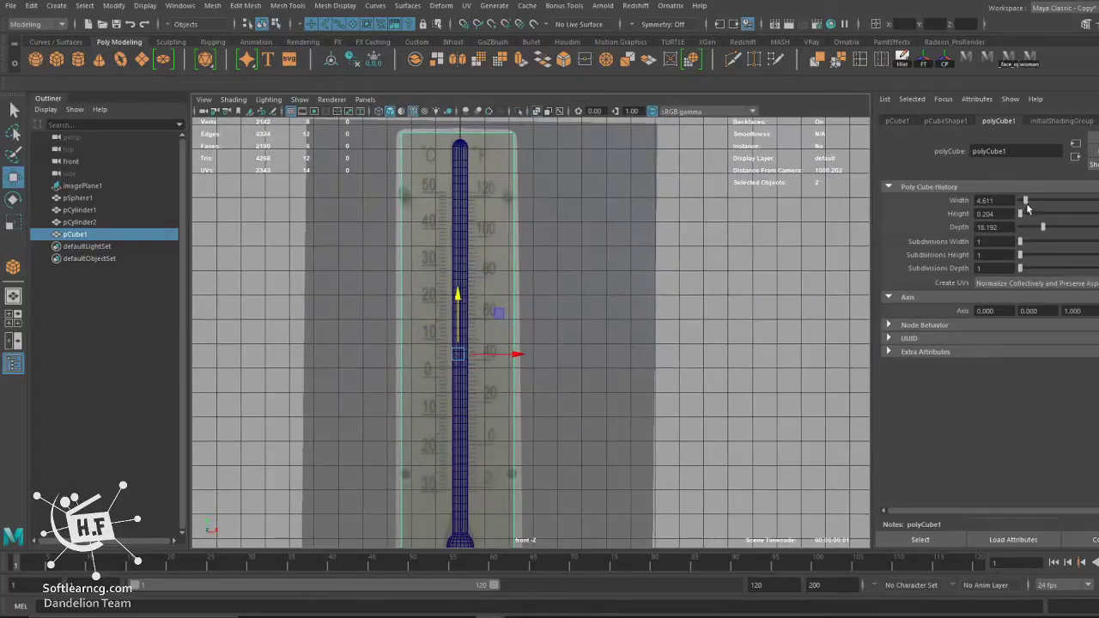
{"action": "left_click_drag", "start_coordinate": [1026, 202], "coordinate": [1026, 200]}
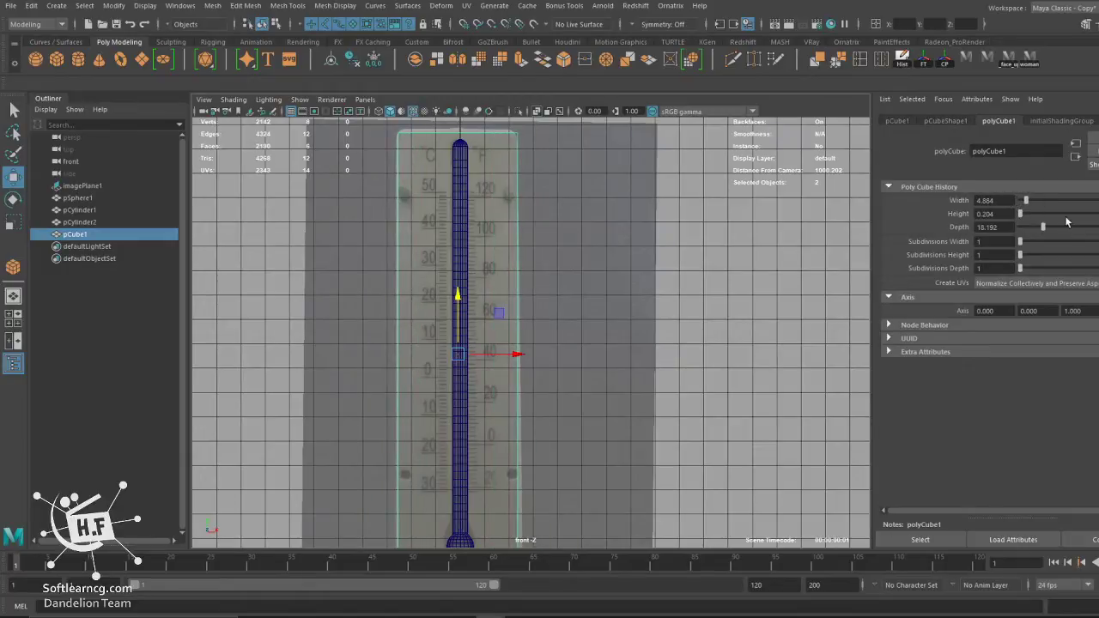
{"action": "scroll", "coordinate": [572, 350], "scroll_direction": "down", "scroll_amount": 2}
{"action": "scroll", "coordinate": [520, 311], "scroll_direction": "down", "scroll_amount": 2}
{"action": "middle_click_drag", "start_coordinate": [520, 312], "coordinate": [567, 283], "text": "alt"}
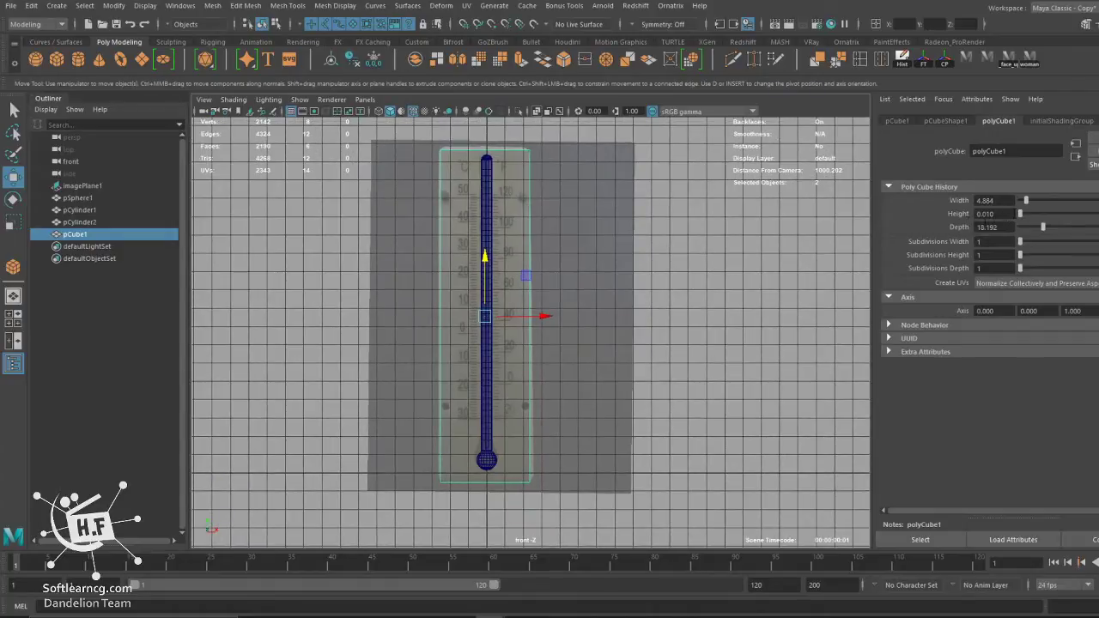
{"action": "mouse_move", "coordinate": [1020, 214]}
{"action": "left_mouse_down"}
{"action": "mouse_move", "coordinate": [1048, 228]}
{"action": "mouse_move", "coordinate": [1020, 227]}
{"action": "left_mouse_up"}
{"action": "left_click_drag", "start_coordinate": [488, 261], "coordinate": [488, 258]}
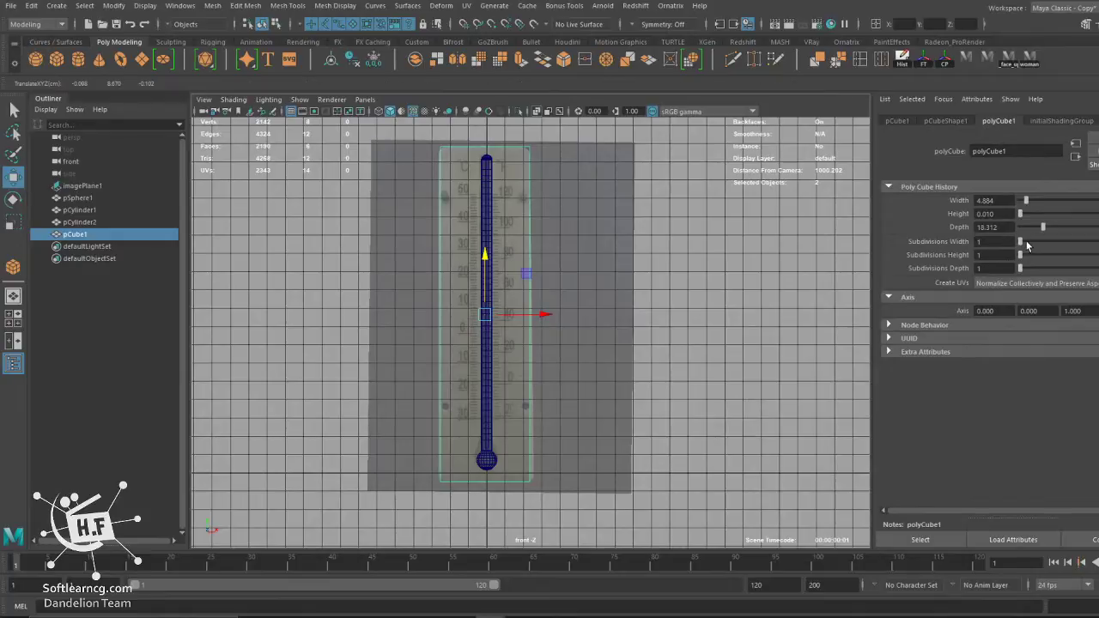
Give the board 6/3/7 subdivisions and centre it sideways on the tube.
{"action": "left_click_drag", "start_coordinate": [1023, 246], "coordinate": [1035, 248]}
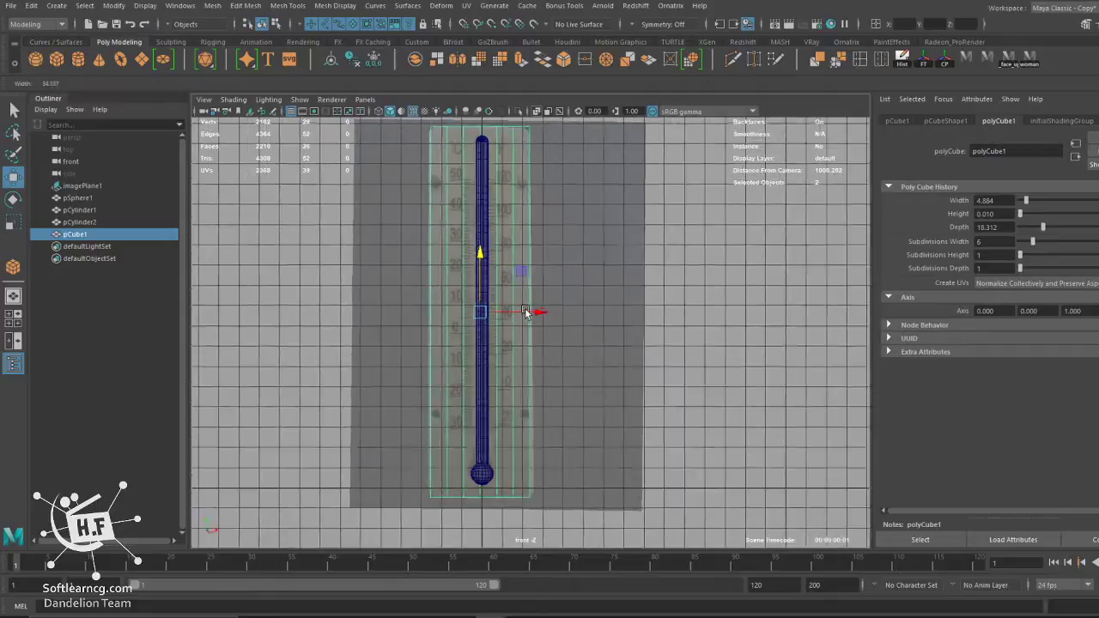
{"action": "scroll", "coordinate": [489, 318], "scroll_direction": "up", "scroll_amount": 5}
{"action": "middle_click_drag", "start_coordinate": [489, 319], "coordinate": [681, 419], "text": "alt"}
{"action": "left_click_drag", "start_coordinate": [529, 344], "coordinate": [543, 345]}
{"action": "key", "text": "f"}
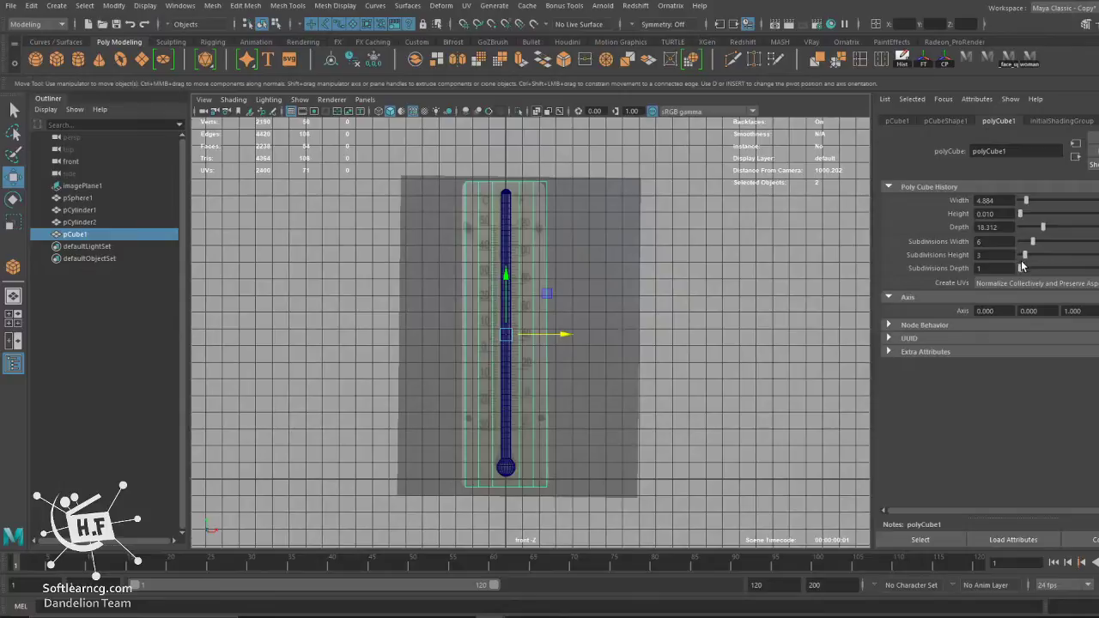
{"action": "left_click_drag", "start_coordinate": [1020, 267], "coordinate": [1036, 268]}
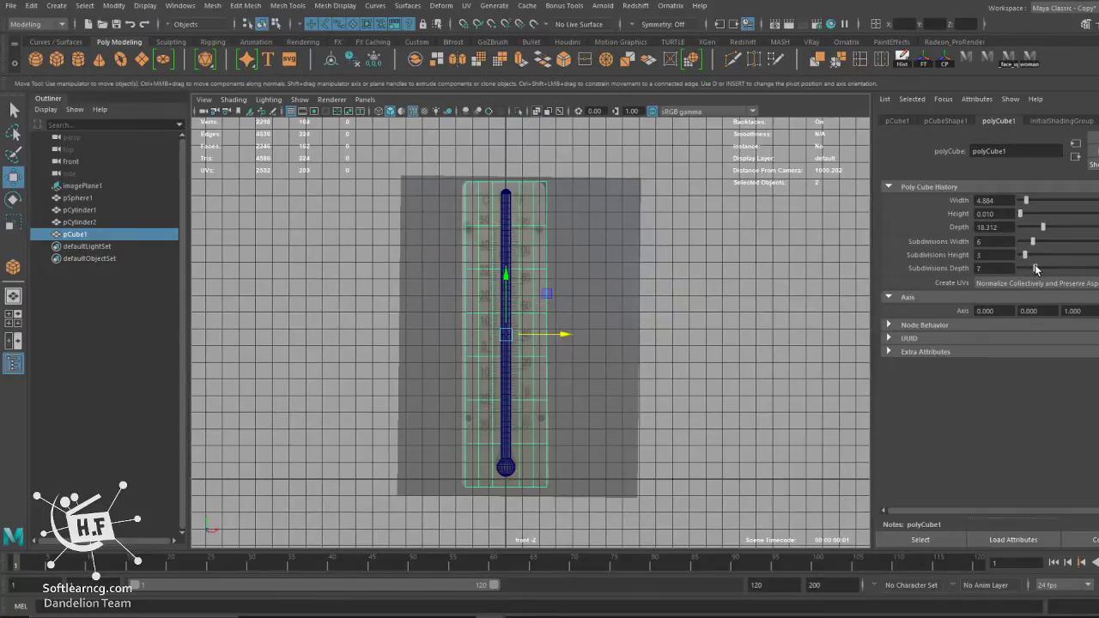
{"action": "scroll", "coordinate": [524, 294], "scroll_direction": "up", "scroll_amount": 3}
{"action": "scroll", "coordinate": [523, 197], "scroll_direction": "up", "scroll_amount": 2}
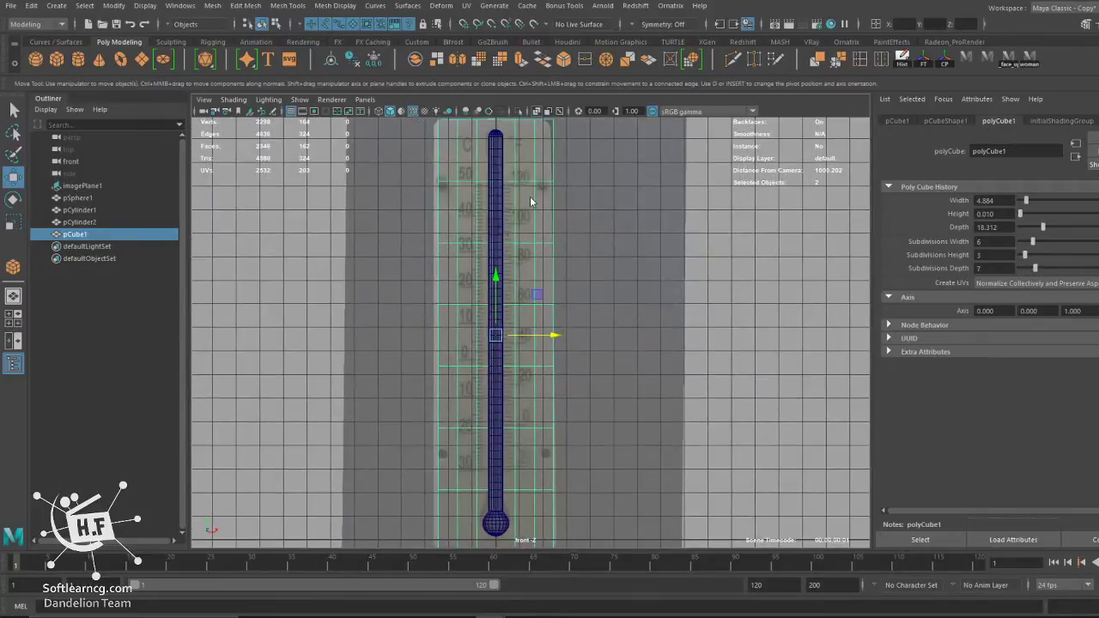
{"action": "right_click", "coordinate": [529, 196]}
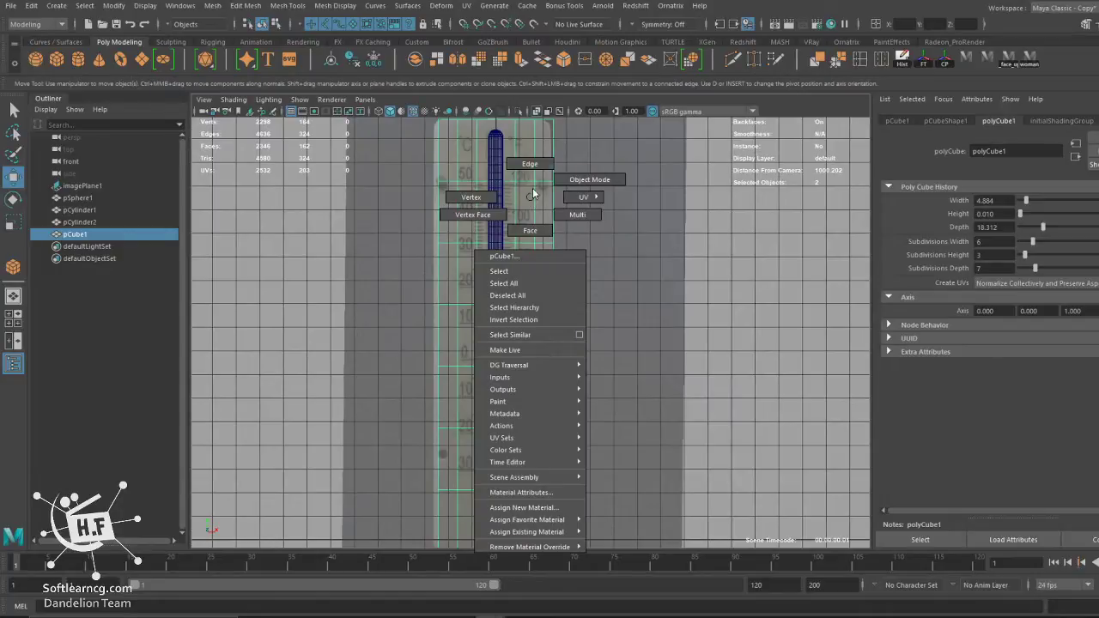
Select two edge loops on the board and scale them taller in Y and wider in X.
{"action": "left_click", "coordinate": [533, 190]}
{"action": "double_click", "coordinate": [540, 185]}
{"action": "scroll", "coordinate": [621, 340], "scroll_direction": "down", "scroll_amount": 1}
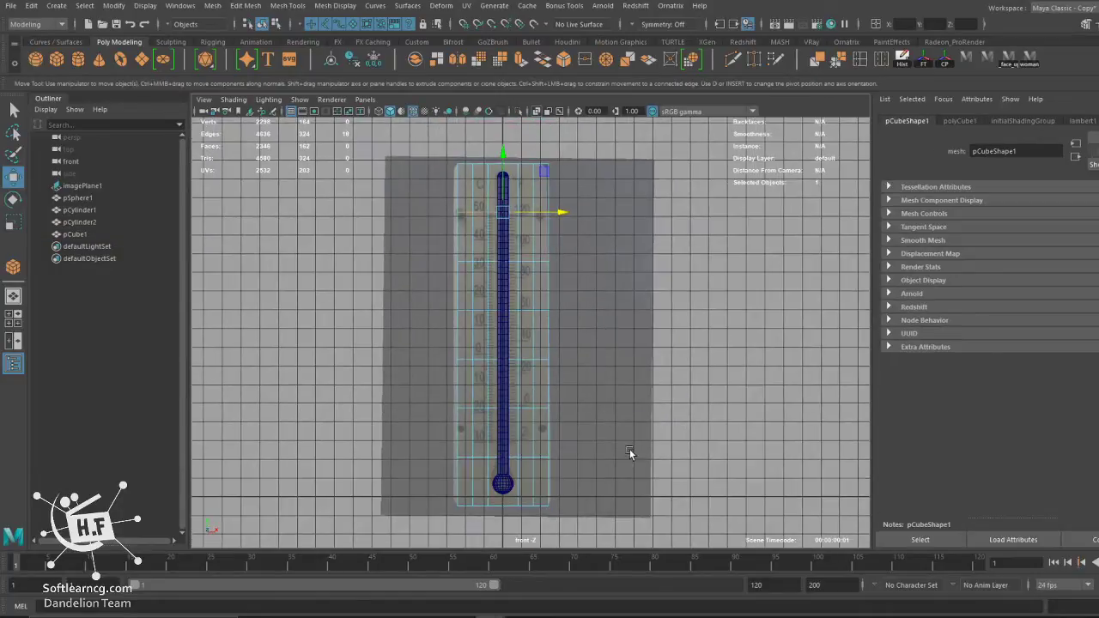
{"action": "double_click", "coordinate": [541, 459], "text": "shift"}
{"action": "key", "text": "r"}
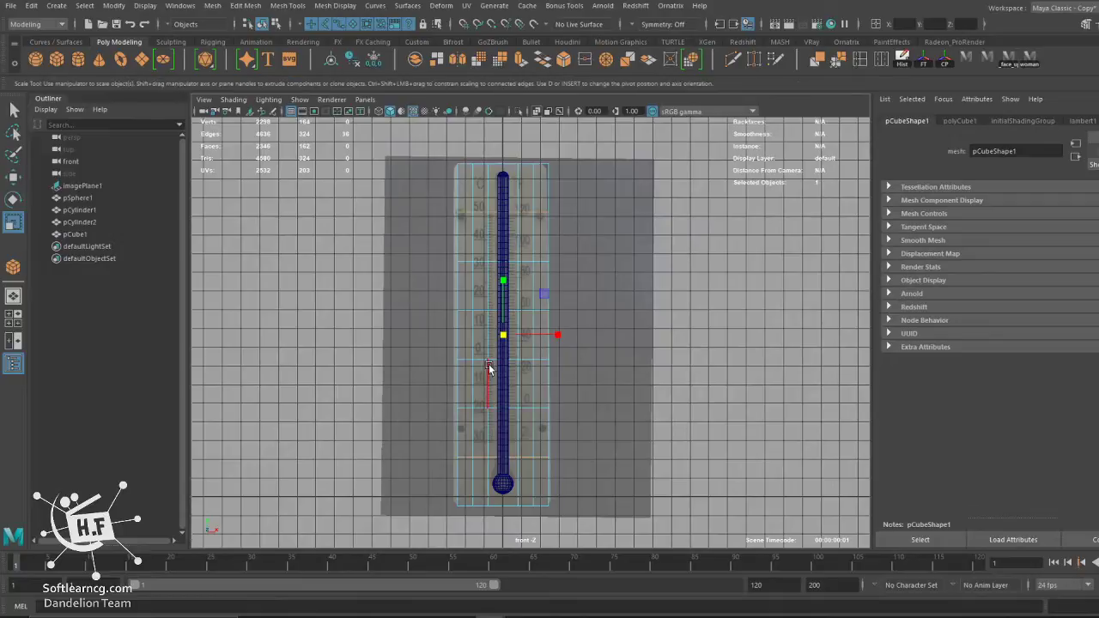
{"action": "left_click_drag", "start_coordinate": [503, 291], "coordinate": [505, 266]}
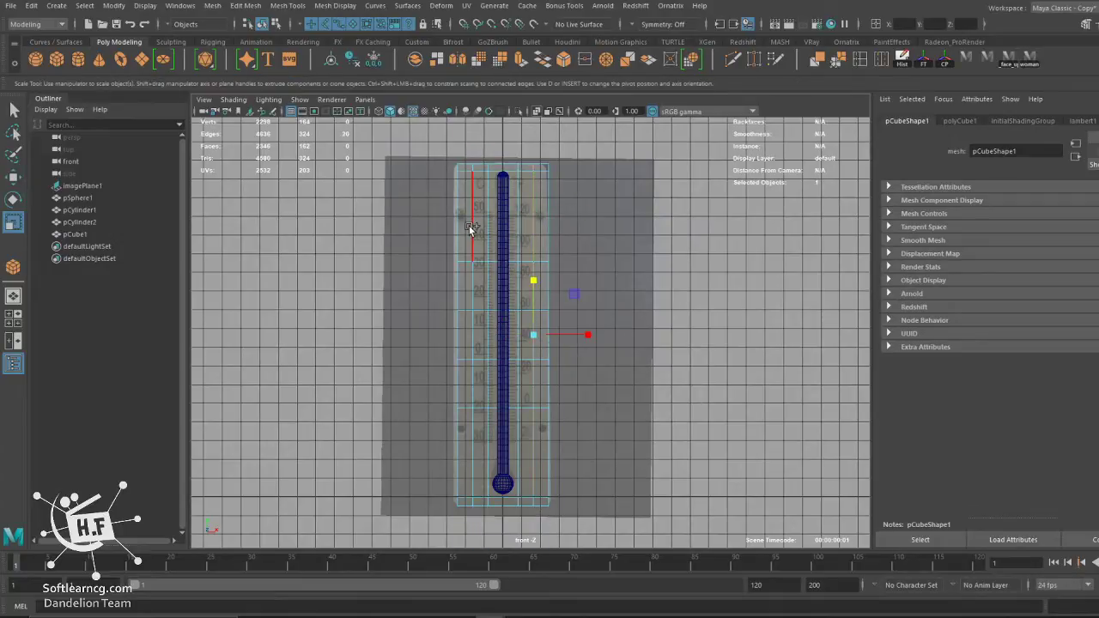
{"action": "left_click_drag", "start_coordinate": [558, 334], "coordinate": [574, 334]}
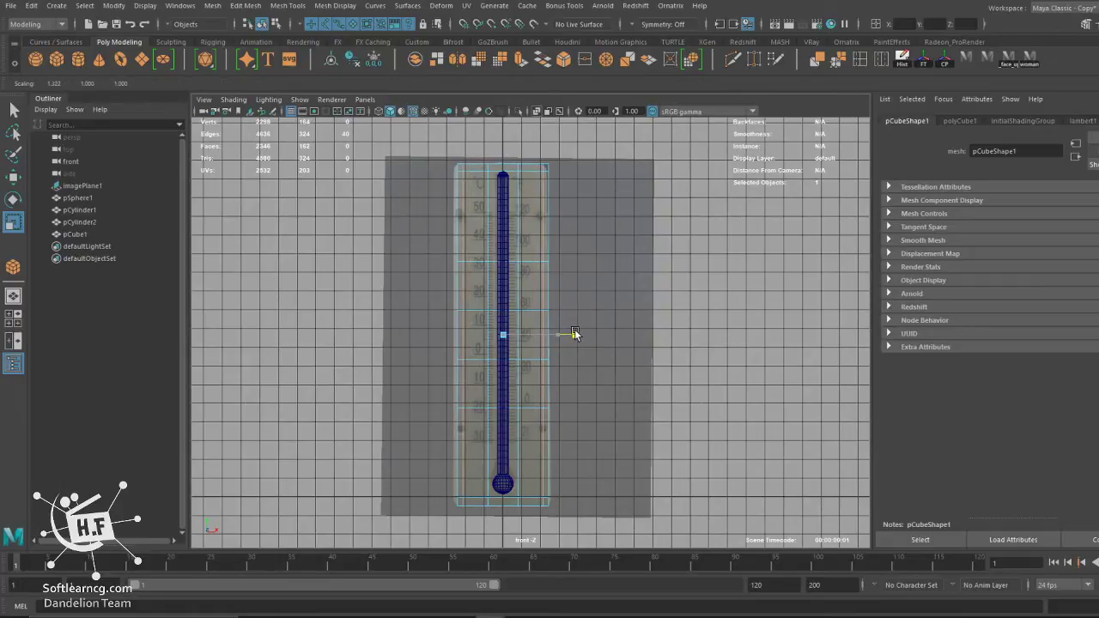
{"action": "scroll", "coordinate": [522, 263], "scroll_direction": "up", "scroll_amount": 3}
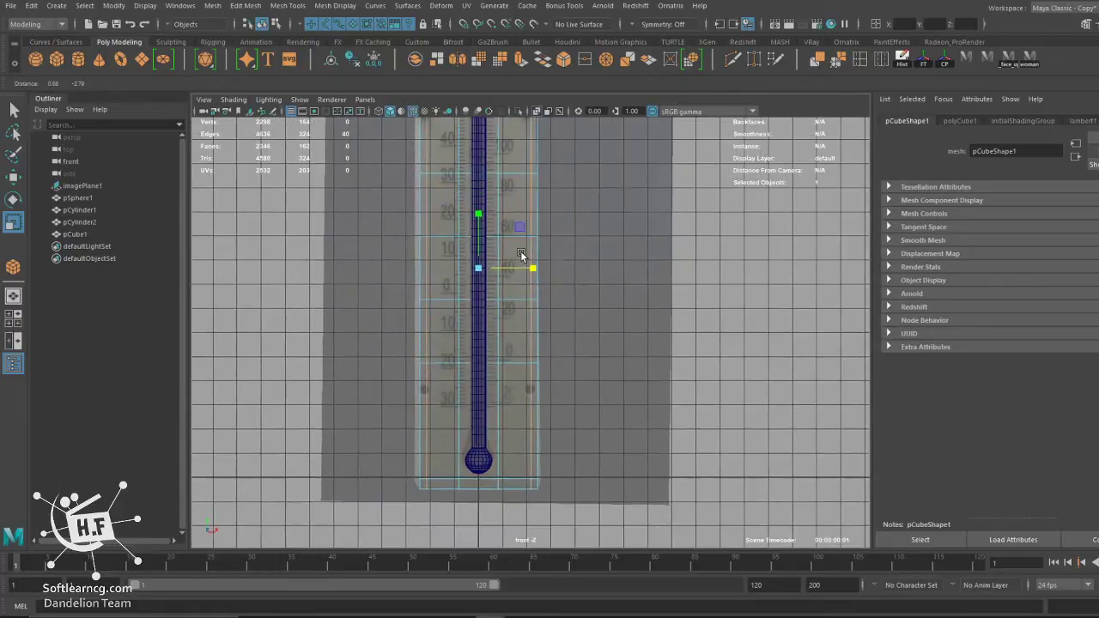
{"action": "middle_click_drag", "start_coordinate": [523, 262], "coordinate": [493, 331], "text": "alt"}
{"action": "right_click_drag", "start_coordinate": [496, 273], "coordinate": [535, 270]}
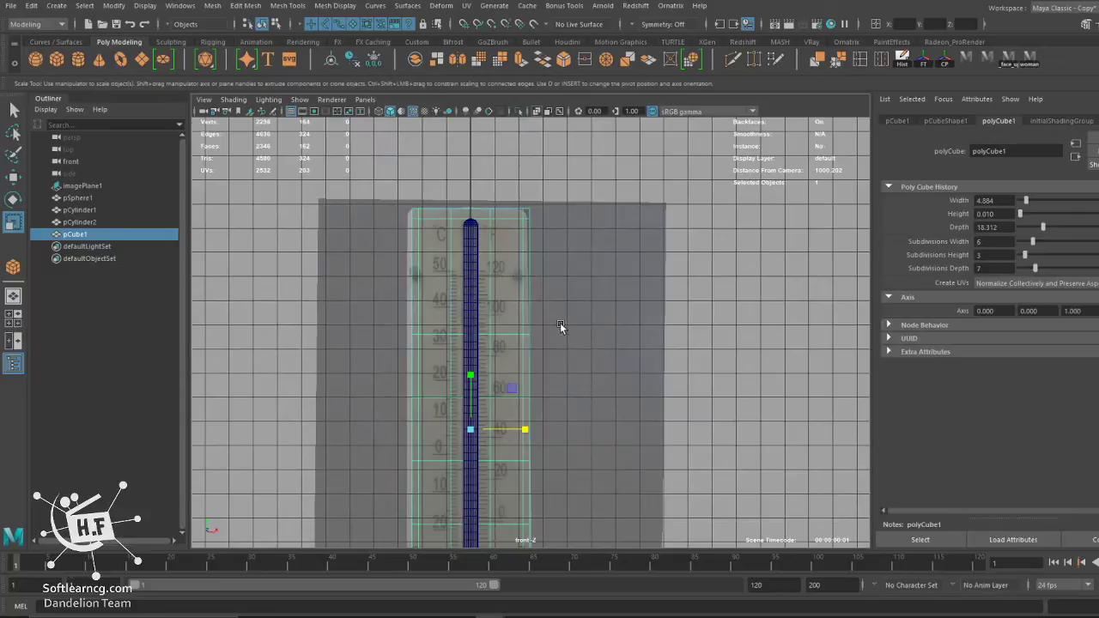
{"action": "scroll", "coordinate": [493, 214], "scroll_direction": "down", "scroll_amount": 1}
{"action": "middle_click_drag", "start_coordinate": [483, 215], "coordinate": [517, 294], "text": "alt"}
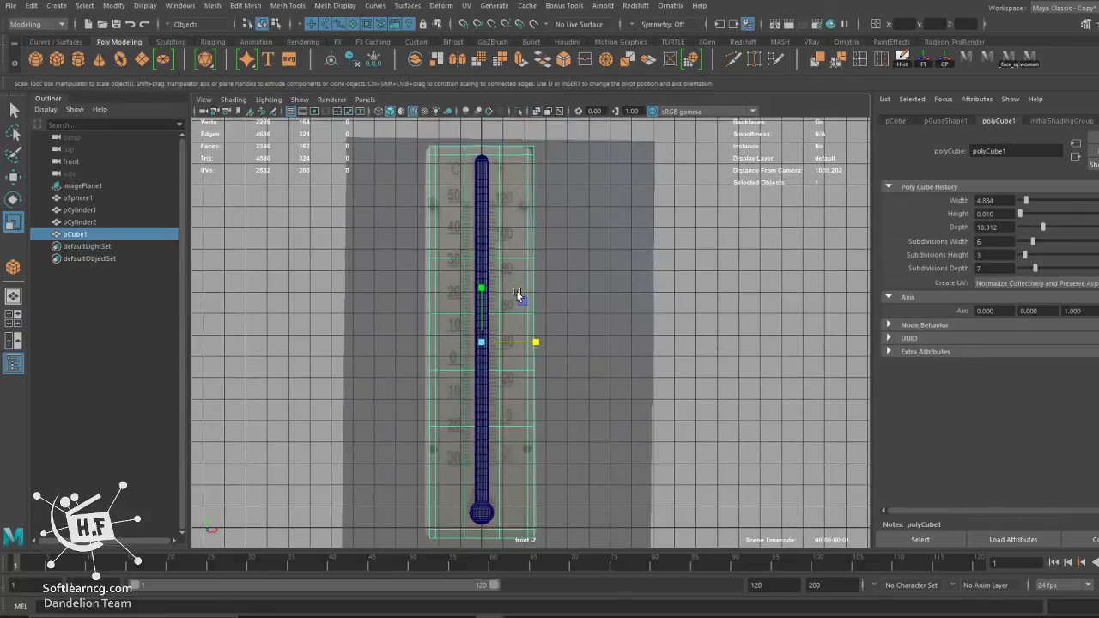
In perspective view, set the board height back to 0.150 and nudge it slightly sideways.
{"action": "key", "text": "space"}
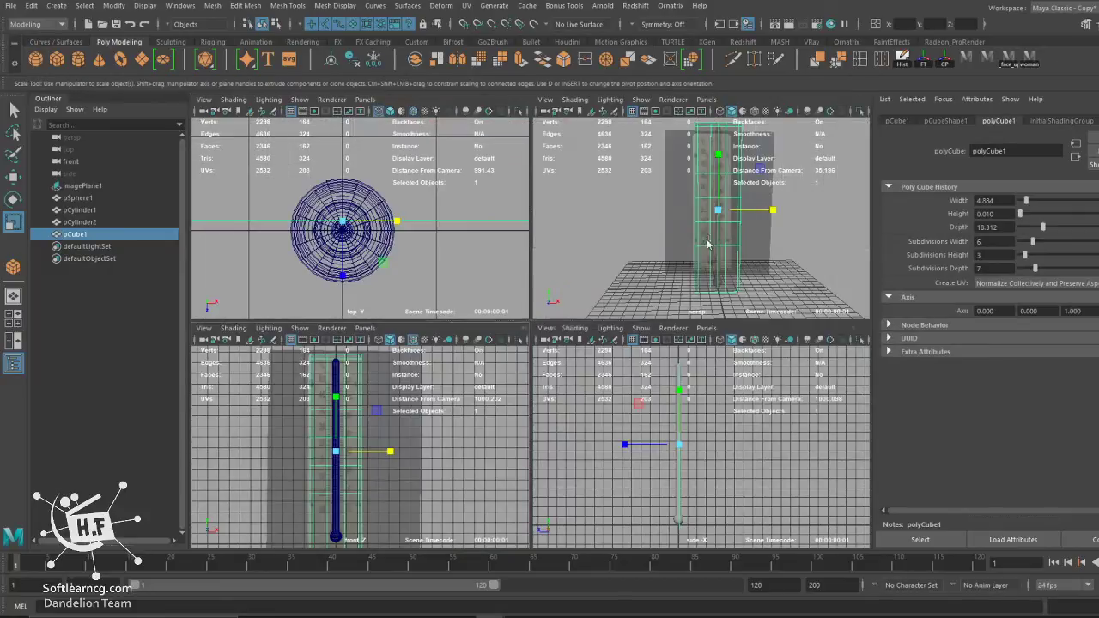
{"action": "key", "text": "space"}
{"action": "mouse_move", "coordinate": [632, 263]}
{"action": "left_mouse_down", "text": "alt"}
{"action": "mouse_move", "coordinate": [559, 329]}
{"action": "mouse_move", "coordinate": [662, 303]}
{"action": "mouse_move", "coordinate": [719, 305]}
{"action": "left_mouse_up", "text": "alt"}
{"action": "scroll", "coordinate": [589, 343], "scroll_direction": "up", "scroll_amount": 2}
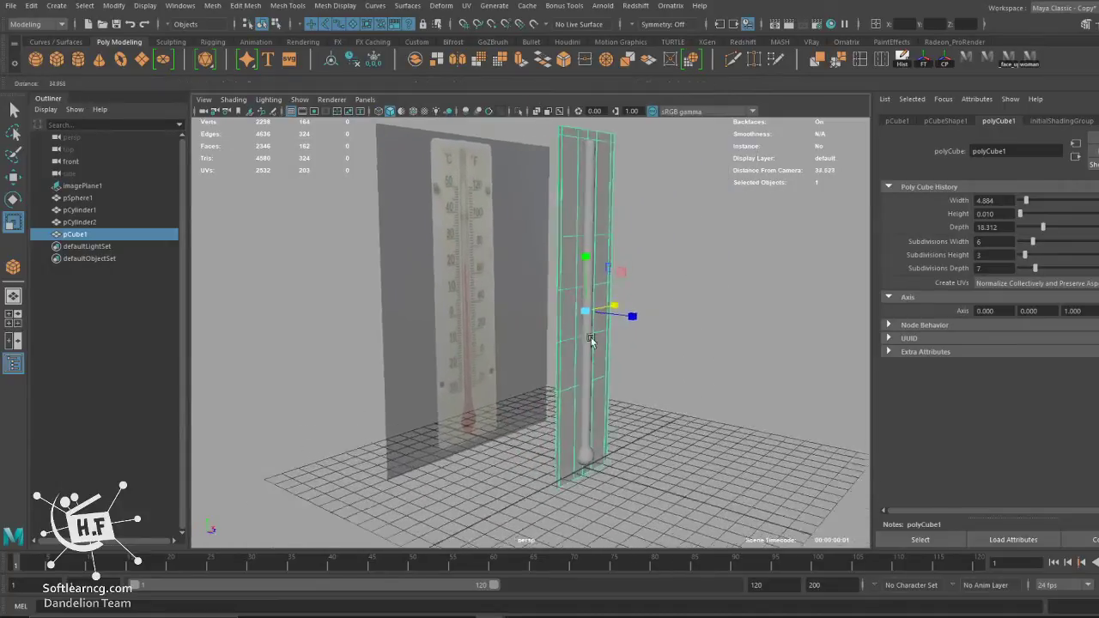
{"action": "scroll", "coordinate": [615, 351], "scroll_direction": "up", "scroll_amount": 2}
{"action": "mouse_move", "coordinate": [597, 352]}
{"action": "left_mouse_down", "text": "alt"}
{"action": "mouse_move", "coordinate": [620, 349]}
{"action": "mouse_move", "coordinate": [579, 363]}
{"action": "mouse_move", "coordinate": [591, 429]}
{"action": "left_mouse_up", "text": "alt"}
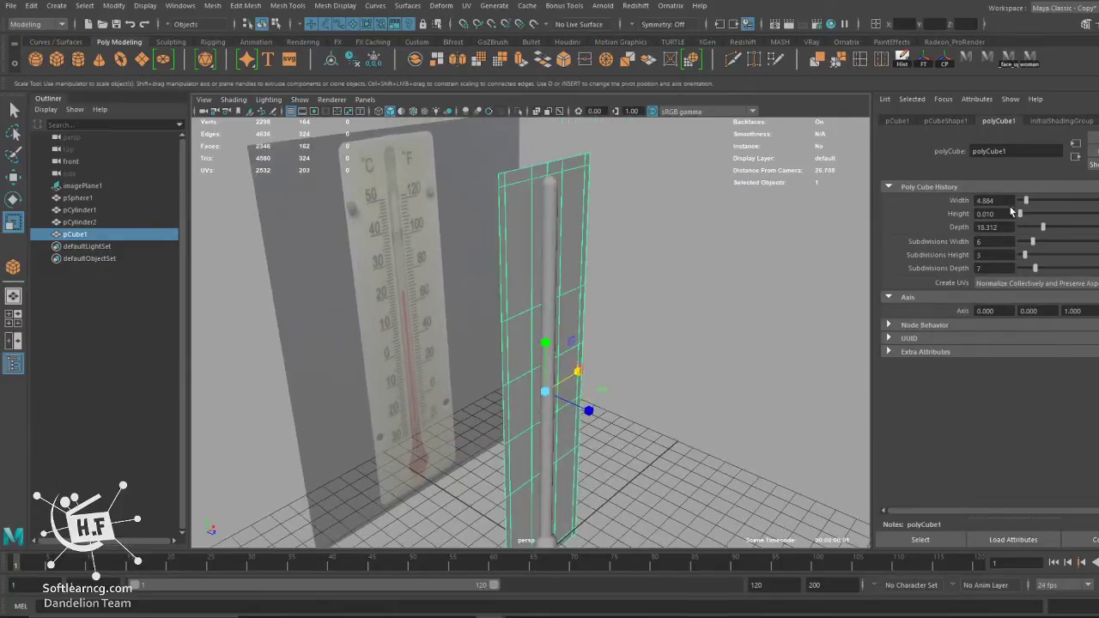
{"action": "key", "text": "ctrl+z"}
{"action": "key", "text": "ctrl+z"}
{"action": "key", "text": "ctrl+z"}
{"action": "key", "text": "ctrl+z"}
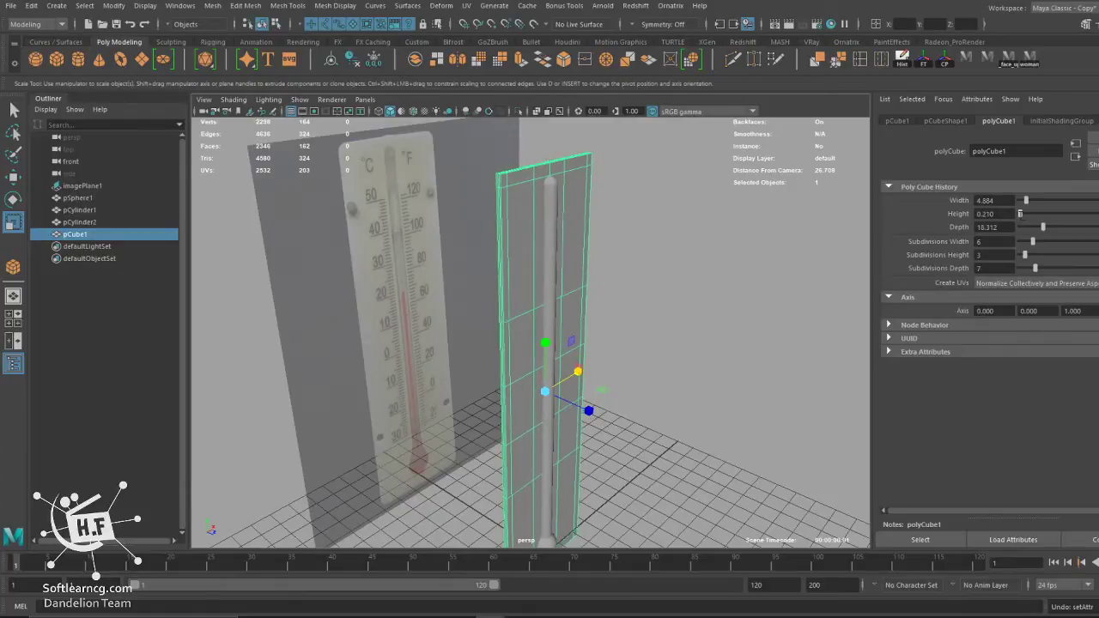
{"action": "key", "text": "ctrl+z"}
{"action": "key", "text": "w"}
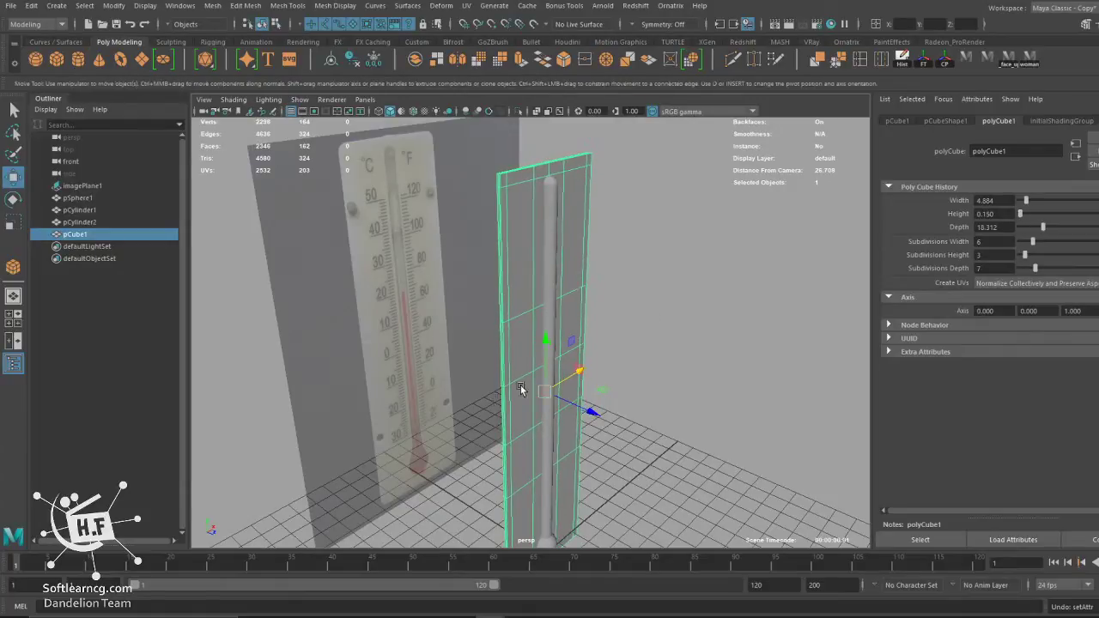
{"action": "mouse_move", "coordinate": [584, 412]}
{"action": "left_mouse_down"}
{"action": "mouse_move", "coordinate": [555, 409]}
{"action": "mouse_move", "coordinate": [601, 306]}
{"action": "mouse_move", "coordinate": [607, 315]}
{"action": "mouse_move", "coordinate": [629, 288]}
{"action": "mouse_move", "coordinate": [571, 343]}
{"action": "mouse_move", "coordinate": [495, 326]}
{"action": "mouse_move", "coordinate": [512, 335]}
{"action": "mouse_move", "coordinate": [529, 422]}
{"action": "mouse_move", "coordinate": [569, 422]}
{"action": "mouse_move", "coordinate": [623, 366]}
{"action": "mouse_move", "coordinate": [706, 373]}
{"action": "mouse_move", "coordinate": [558, 355]}
{"action": "mouse_move", "coordinate": [569, 369]}
{"action": "left_mouse_up"}
Duplicate the glass tube cylinder.
{"action": "mouse_move", "coordinate": [569, 369]}
{"action": "right_mouse_down", "text": "alt"}
{"action": "mouse_move", "coordinate": [559, 381]}
{"action": "mouse_move", "coordinate": [534, 301]}
{"action": "right_mouse_up", "text": "alt"}
{"action": "left_click", "coordinate": [549, 254]}
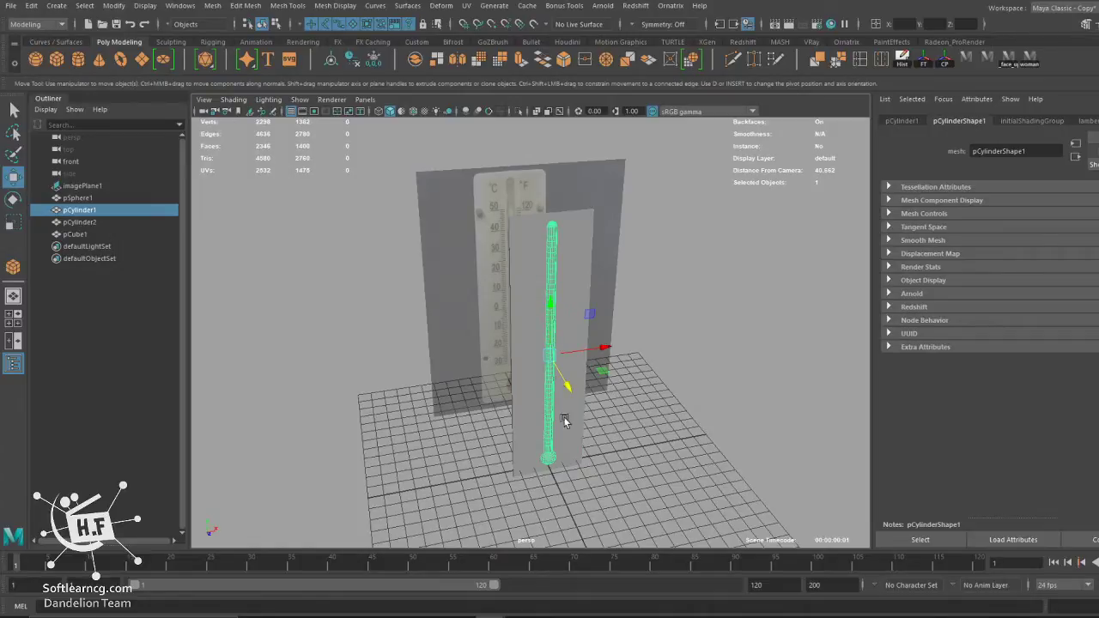
{"action": "mouse_move", "coordinate": [564, 420]}
{"action": "left_mouse_down", "text": "alt"}
{"action": "mouse_move", "coordinate": [537, 373]}
{"action": "mouse_move", "coordinate": [546, 403]}
{"action": "left_mouse_up", "text": "alt"}
{"action": "key", "text": "ctrl+d"}
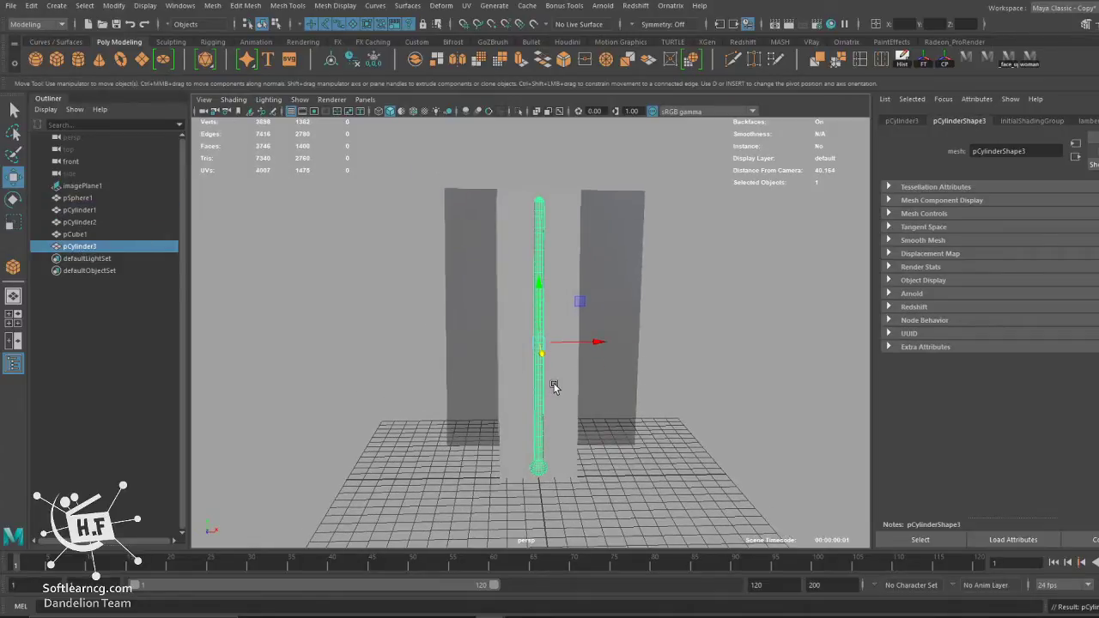
Smooth the board mesh with 2 divisions.
{"action": "left_click", "coordinate": [554, 387], "text": "shift"}
{"action": "left_click", "coordinate": [558, 221]}
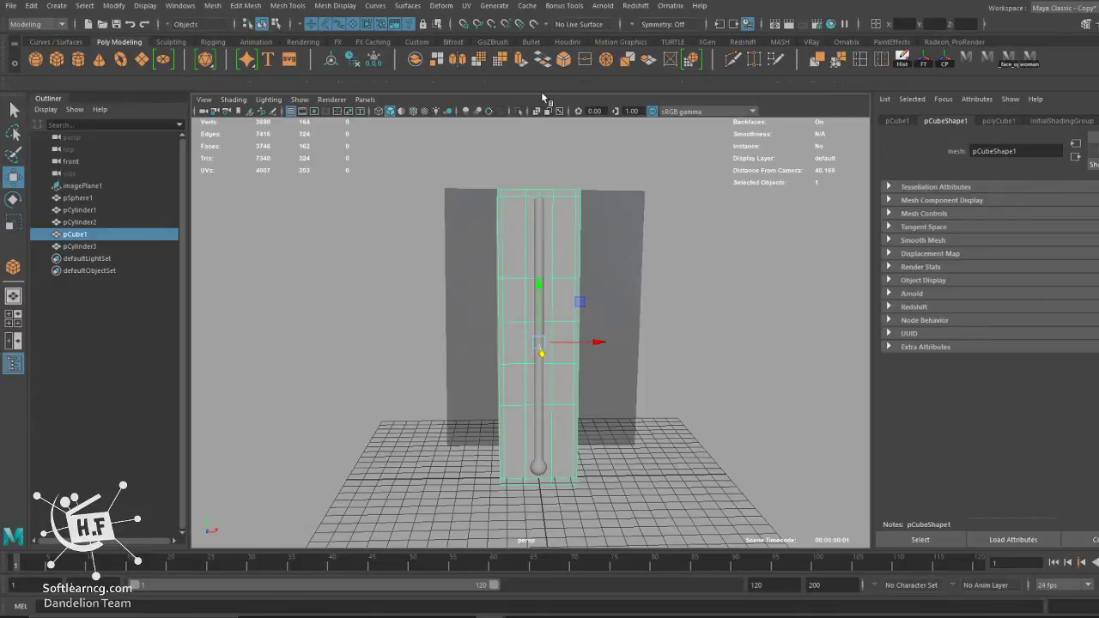
{"action": "left_click", "coordinate": [287, 5]}
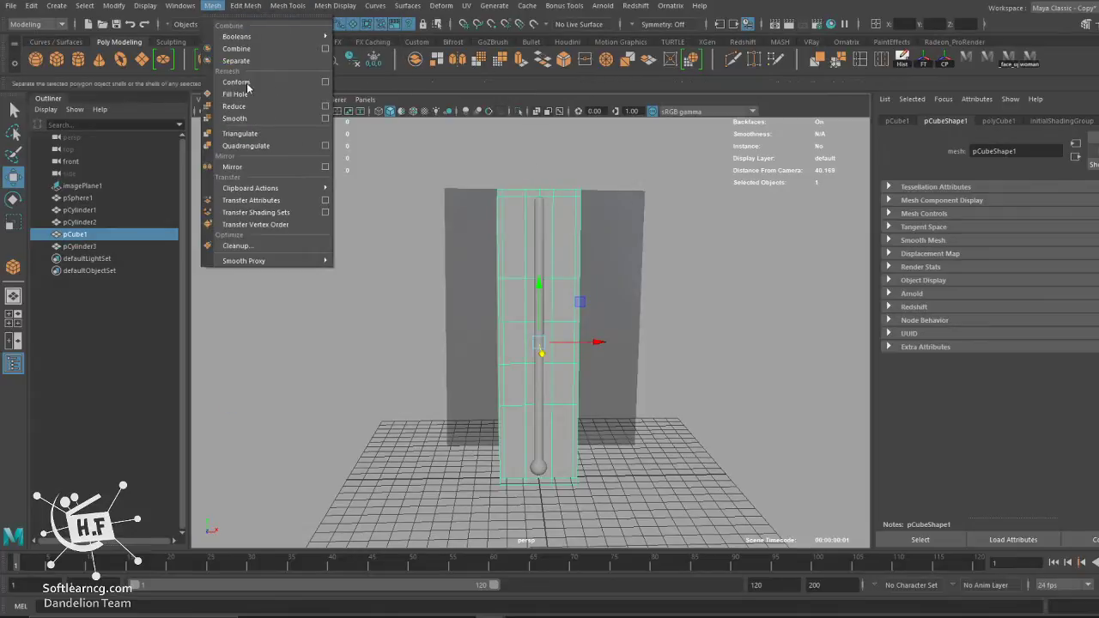
{"action": "left_click", "coordinate": [235, 118]}
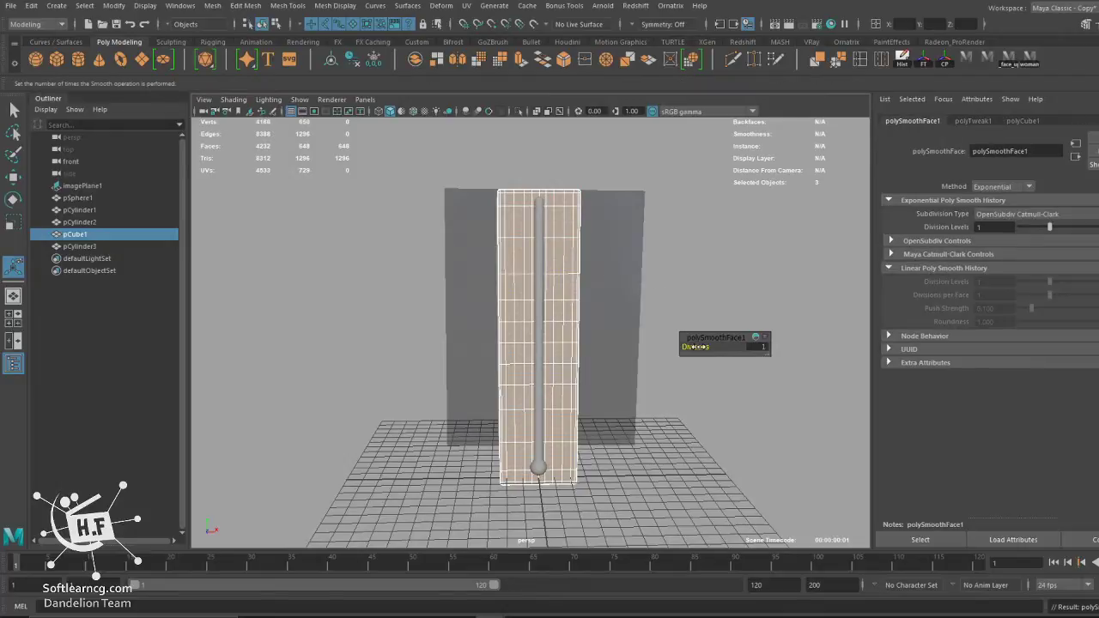
{"action": "left_click_drag", "start_coordinate": [695, 347], "coordinate": [703, 346]}
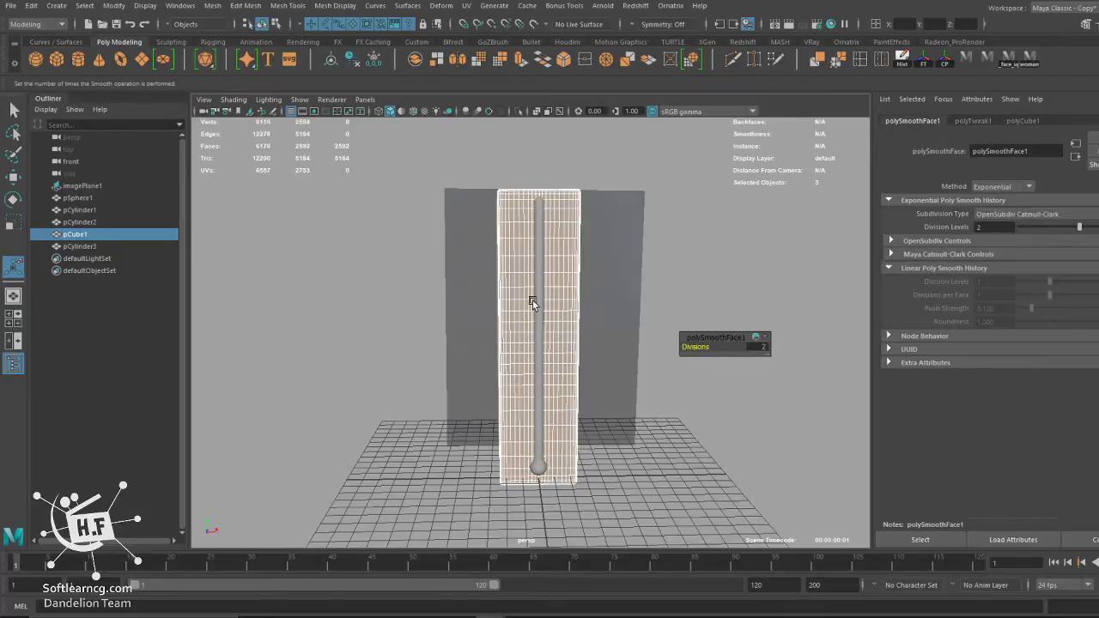
Select the thin inner cylinder together with the board for a Boolean.
{"action": "left_click", "coordinate": [536, 306]}
{"action": "left_click", "coordinate": [552, 300], "text": "shift"}
{"action": "left_click", "coordinate": [212, 5]}
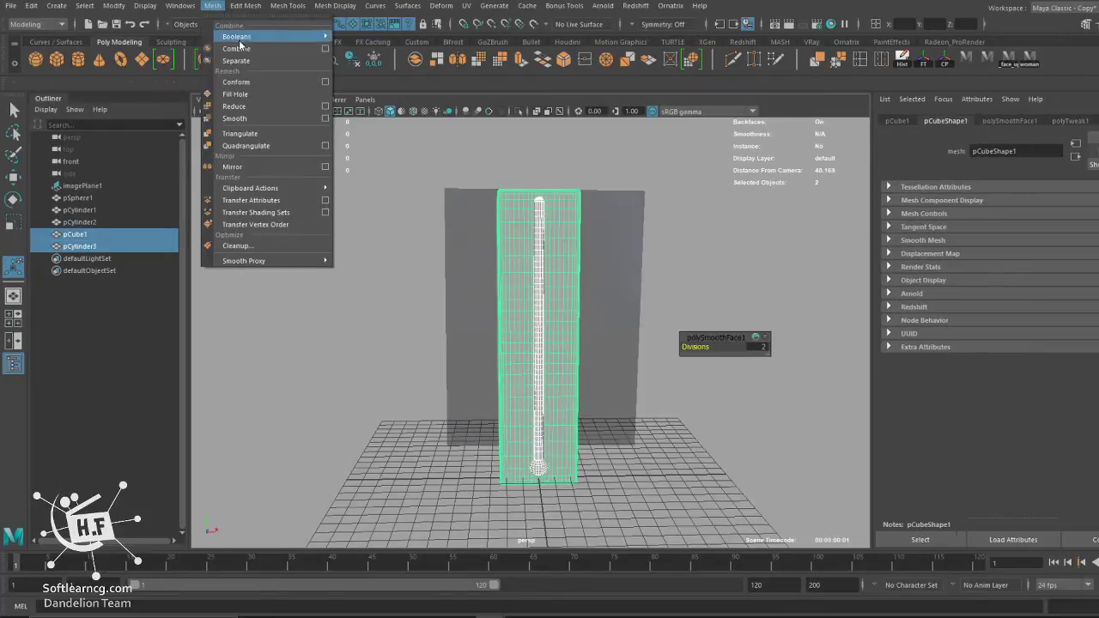
{"action": "mouse_move", "coordinate": [237, 36]}
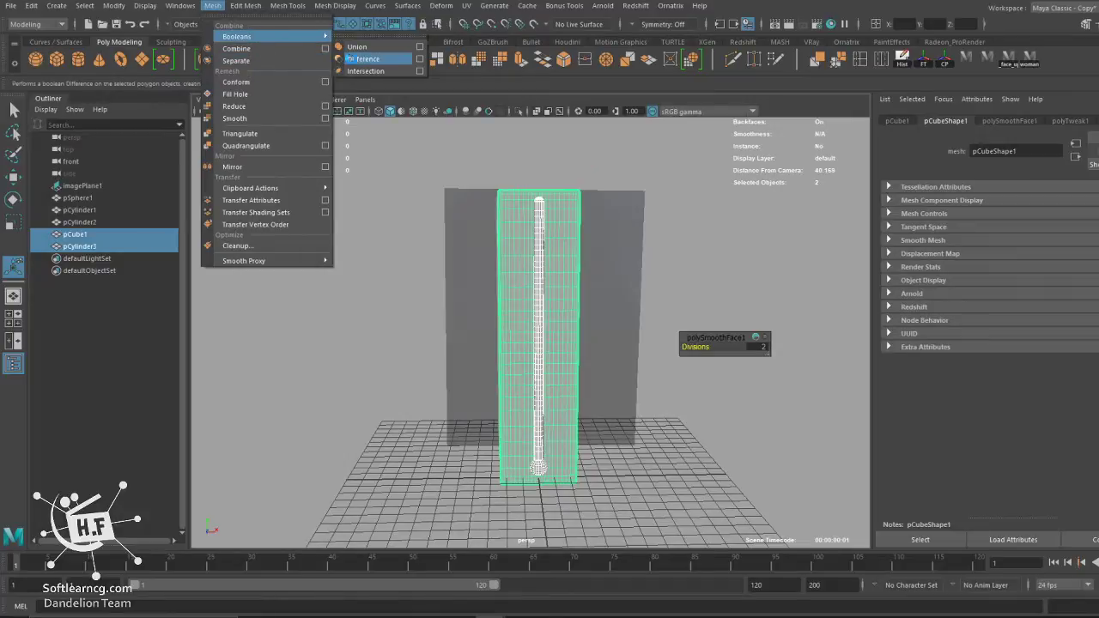
Try a Boolean Difference cut on the board, then undo it.
{"action": "left_click", "coordinate": [350, 58]}
{"action": "key", "text": "ctrl+z"}
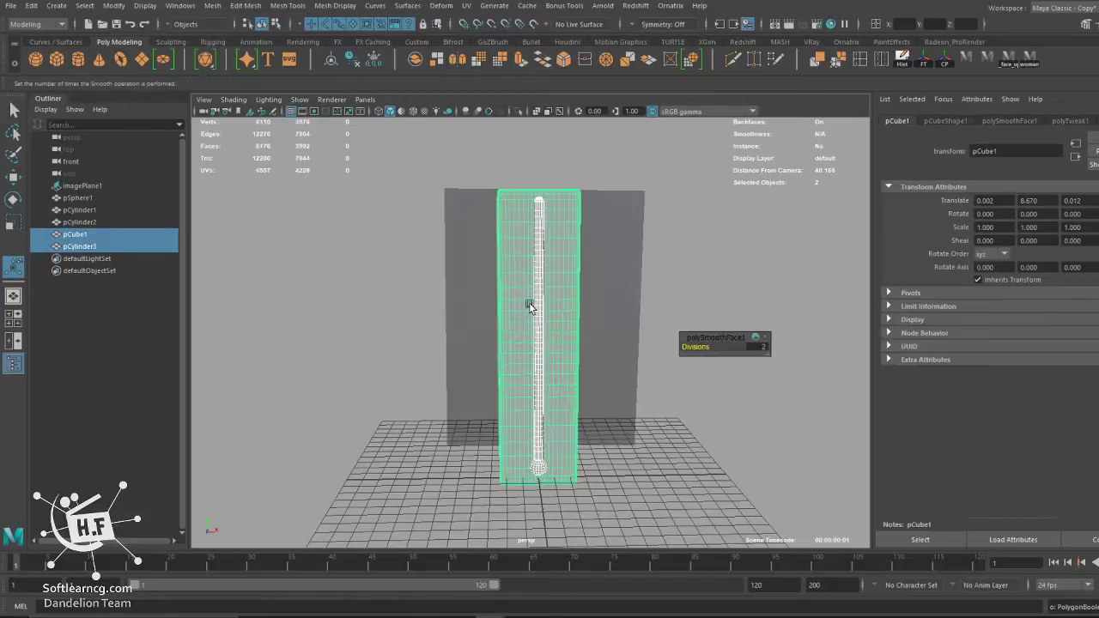
{"action": "key", "text": "shift+z"}
{"action": "key", "text": "ctrl+z"}
Delete pCube1's construction history and select pCylinder1 together with the board.
{"action": "left_click", "coordinate": [180, 6]}
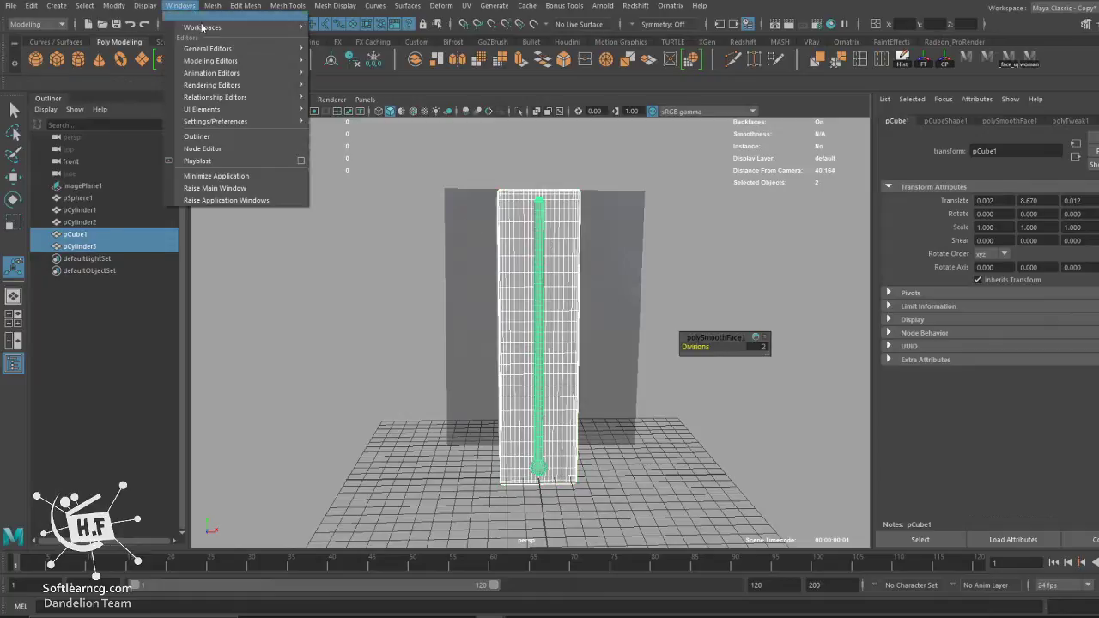
{"action": "left_click", "coordinate": [544, 264]}
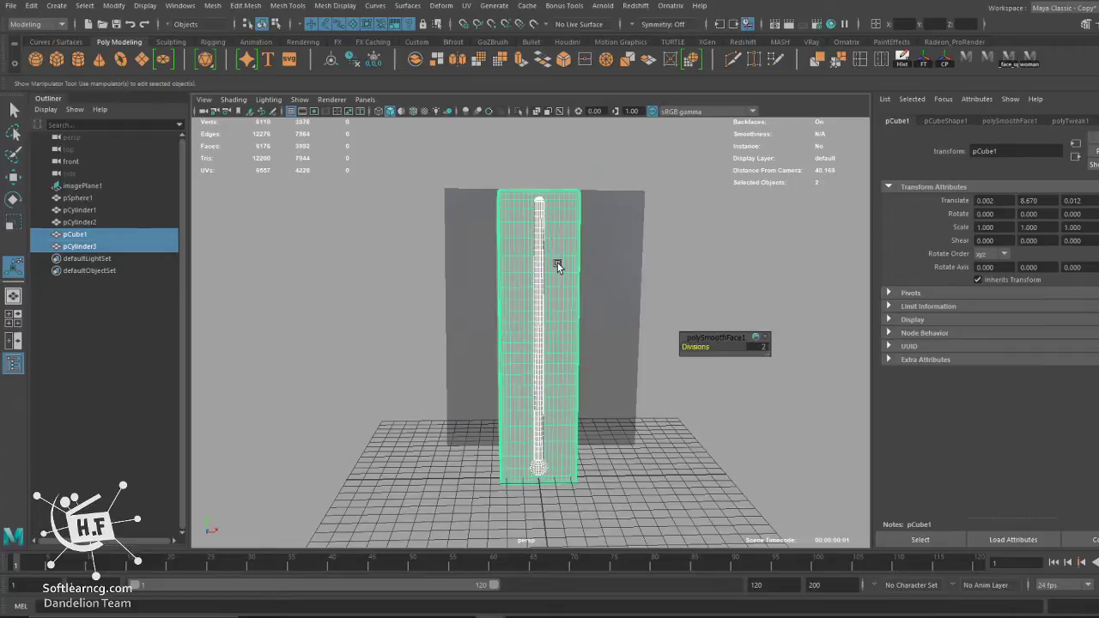
{"action": "left_click", "coordinate": [31, 5]}
{"action": "mouse_move", "coordinate": [67, 149]}
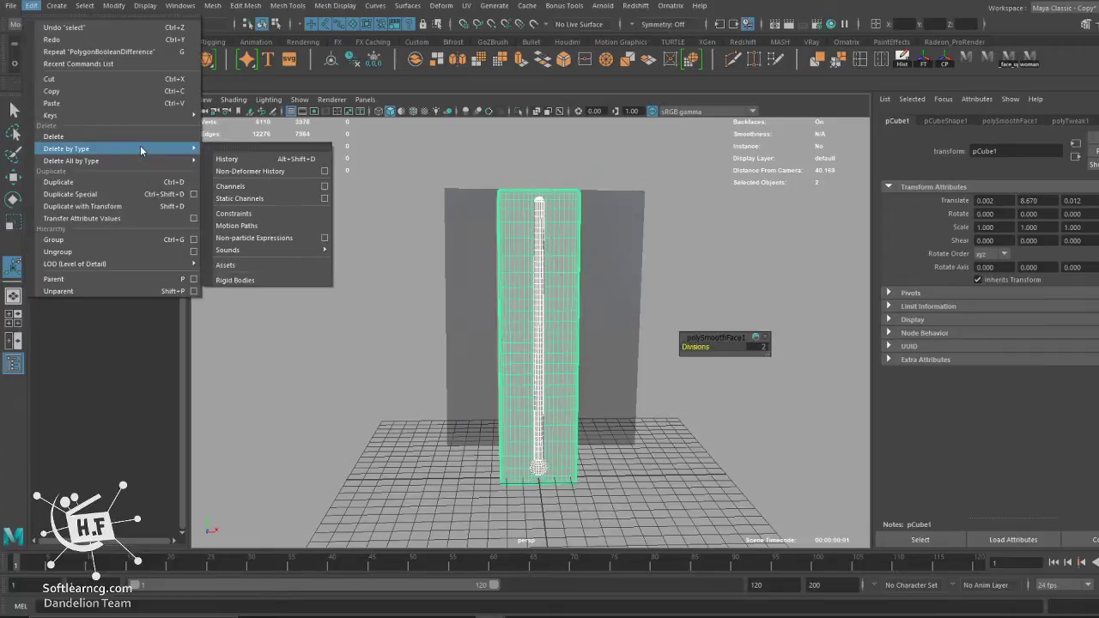
{"action": "left_click", "coordinate": [228, 159]}
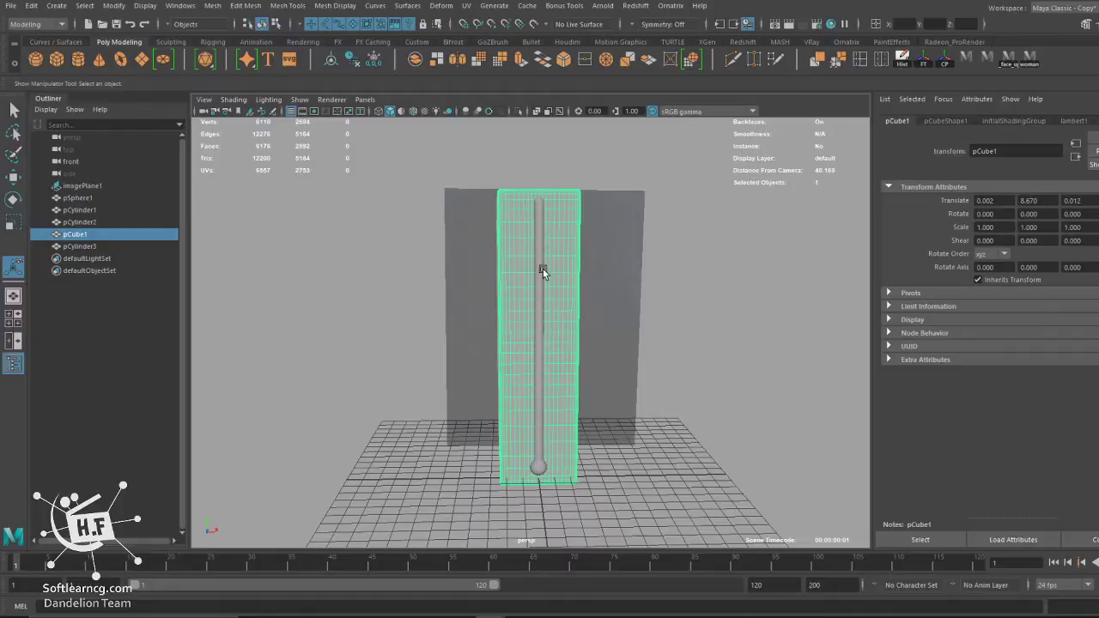
{"action": "left_click", "coordinate": [544, 273], "text": "shift"}
{"action": "left_click", "coordinate": [207, 7]}
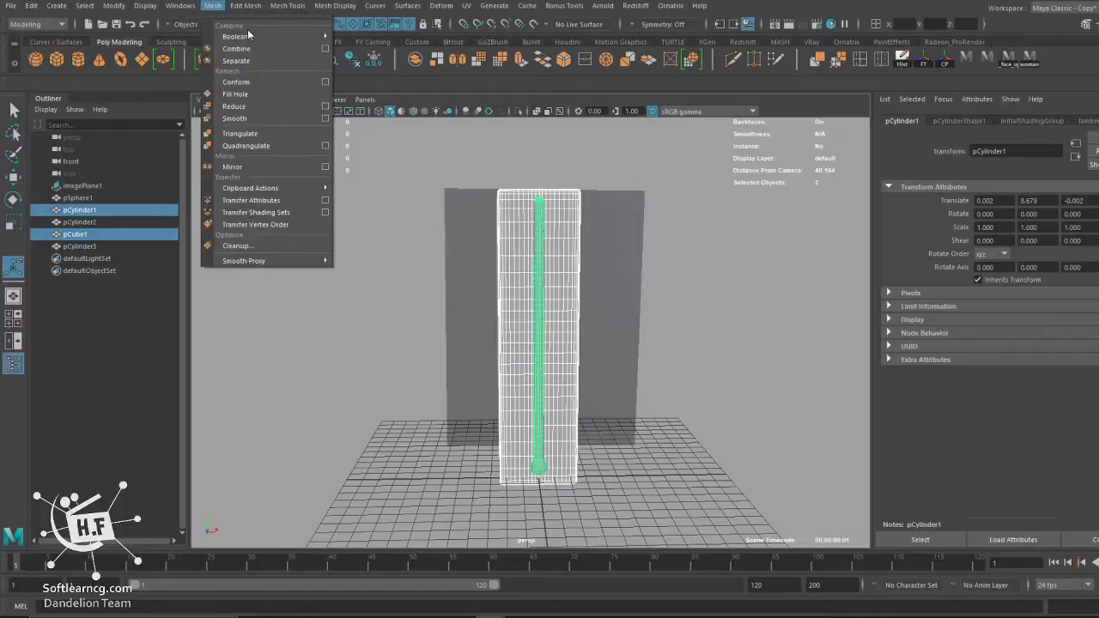
Subtract the cylinder from the board with Boolean Difference, producing grooved board pCube2.
{"action": "left_click", "coordinate": [378, 32]}
{"action": "left_click", "coordinate": [368, 68]}
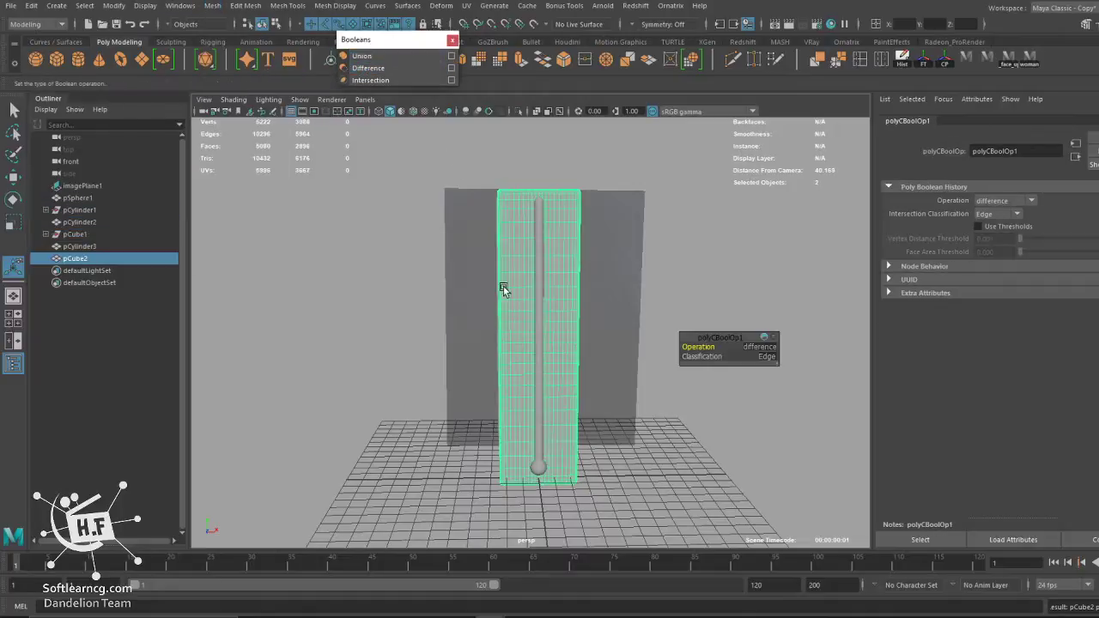
{"action": "left_click_drag", "start_coordinate": [503, 289], "coordinate": [578, 374], "text": "alt"}
{"action": "left_click", "coordinate": [569, 375]}
{"action": "scroll", "coordinate": [549, 412], "scroll_direction": "up", "scroll_amount": 5}
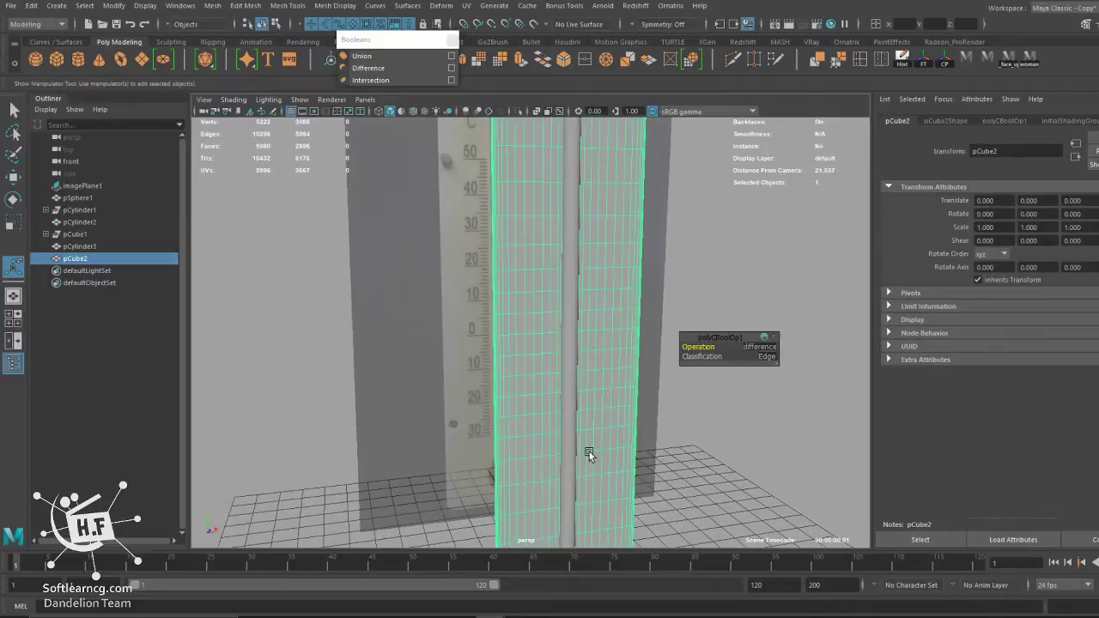
{"action": "scroll", "coordinate": [533, 418], "scroll_direction": "up", "scroll_amount": 4}
{"action": "mouse_move", "coordinate": [533, 418]}
{"action": "left_mouse_down", "text": "alt"}
{"action": "mouse_move", "coordinate": [658, 412]}
{"action": "mouse_move", "coordinate": [537, 412]}
{"action": "left_mouse_up", "text": "alt"}
{"action": "scroll", "coordinate": [421, 373], "scroll_direction": "down", "scroll_amount": 4}
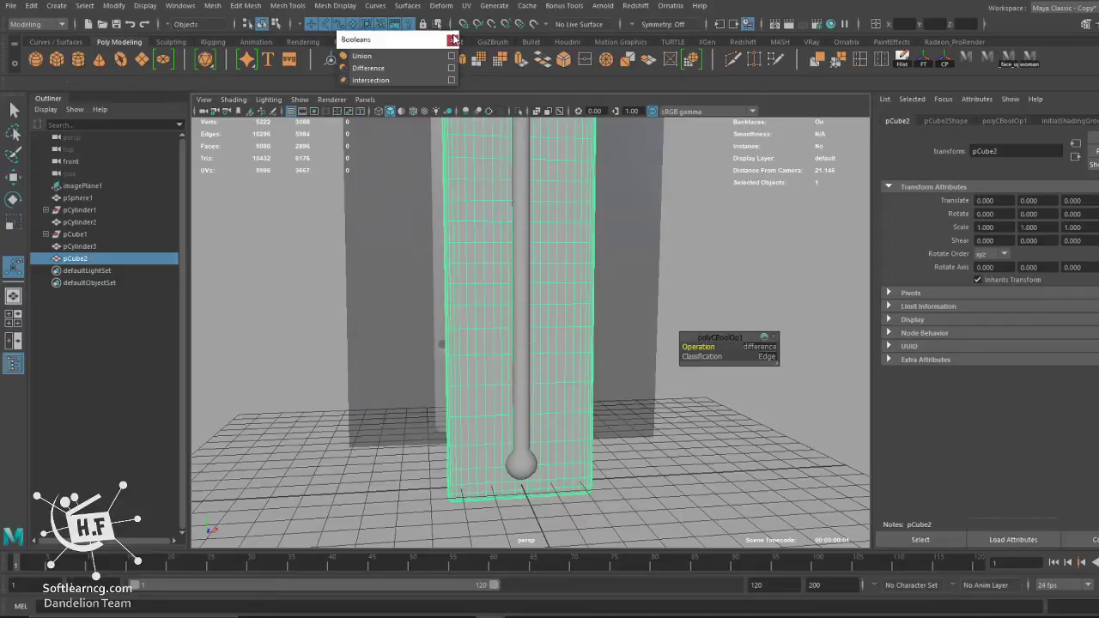
Test-move pCube2 along Z, return it to Translate Z 0, and save the scene.
{"action": "right_click", "coordinate": [528, 360]}
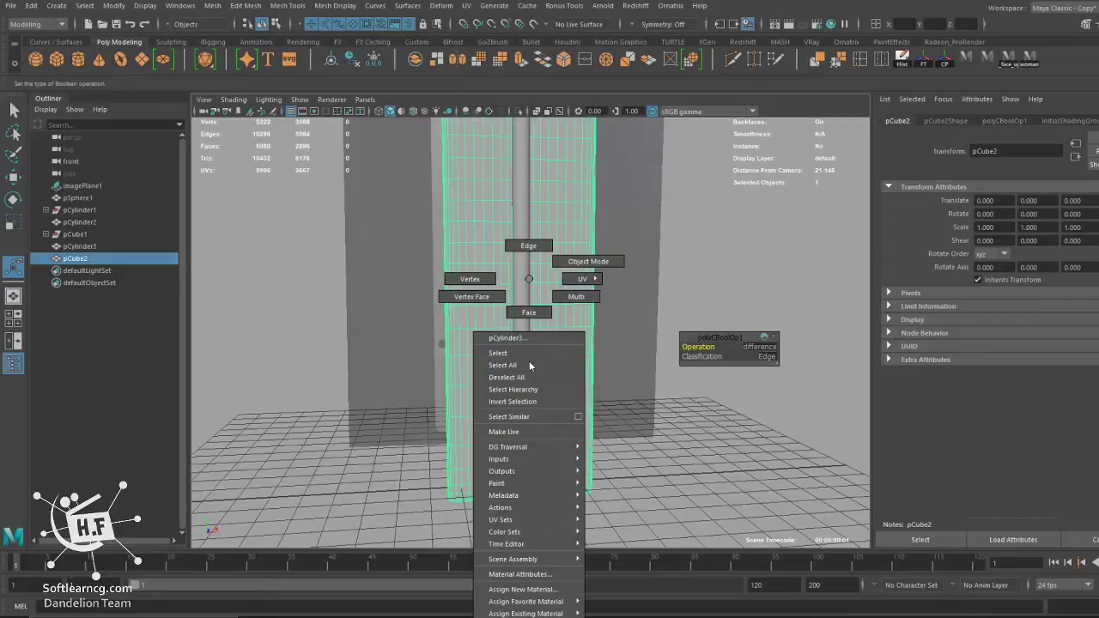
{"action": "left_click", "coordinate": [660, 237]}
{"action": "left_click_drag", "start_coordinate": [660, 237], "coordinate": [578, 393], "text": "alt"}
{"action": "key", "text": "q"}
{"action": "left_click", "coordinate": [578, 393]}
{"action": "key", "text": "w"}
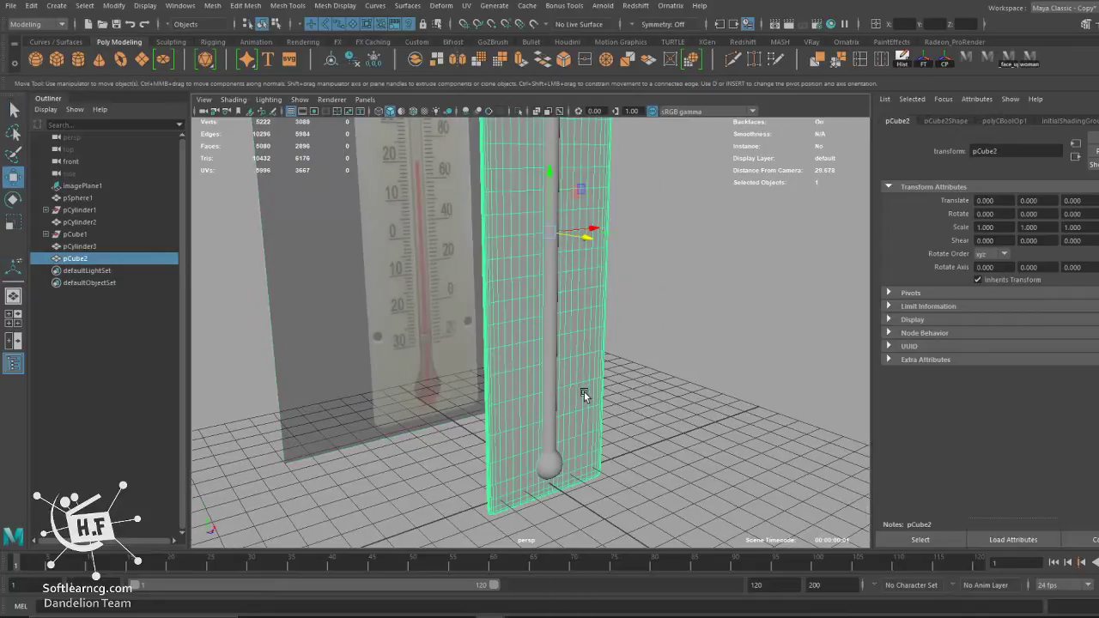
{"action": "mouse_move", "coordinate": [589, 248]}
{"action": "left_mouse_down"}
{"action": "mouse_move", "coordinate": [606, 251]}
{"action": "mouse_move", "coordinate": [685, 324]}
{"action": "mouse_move", "coordinate": [611, 381]}
{"action": "mouse_move", "coordinate": [421, 370]}
{"action": "mouse_move", "coordinate": [592, 387]}
{"action": "mouse_move", "coordinate": [476, 369]}
{"action": "mouse_move", "coordinate": [540, 404]}
{"action": "mouse_move", "coordinate": [448, 420]}
{"action": "left_mouse_up"}
{"action": "key", "text": "ctrl+z"}
{"action": "mouse_move", "coordinate": [448, 419]}
{"action": "right_mouse_down", "text": "alt"}
{"action": "mouse_move", "coordinate": [479, 419]}
{"action": "mouse_move", "coordinate": [468, 409]}
{"action": "mouse_move", "coordinate": [493, 369]}
{"action": "right_mouse_up", "text": "alt"}
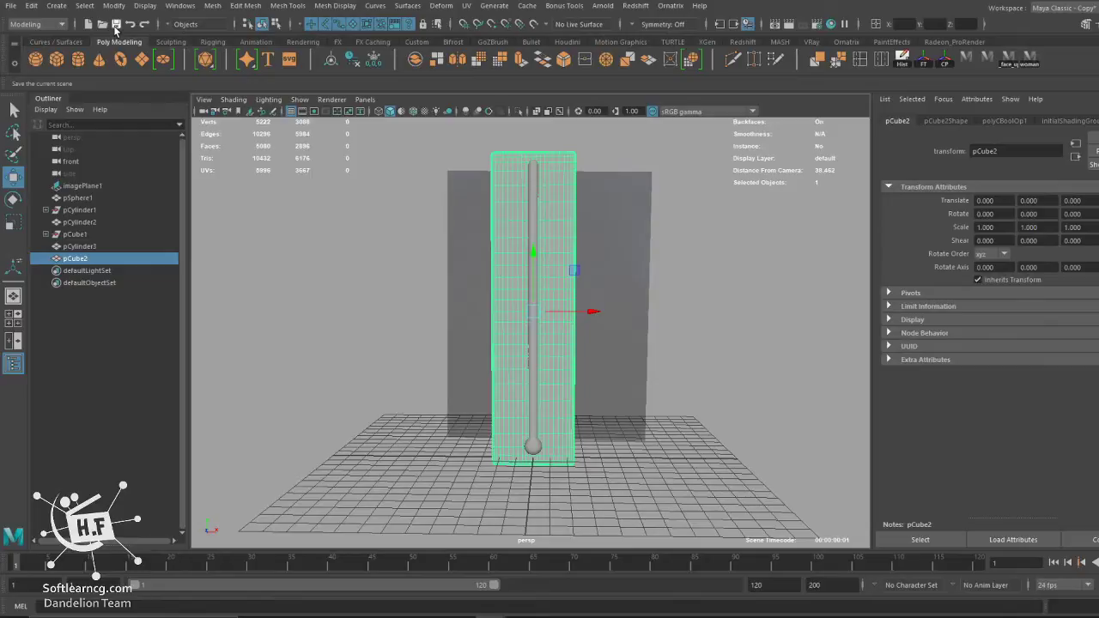
{"action": "left_click", "coordinate": [41, 17]}
{"action": "left_click", "coordinate": [52, 77]}
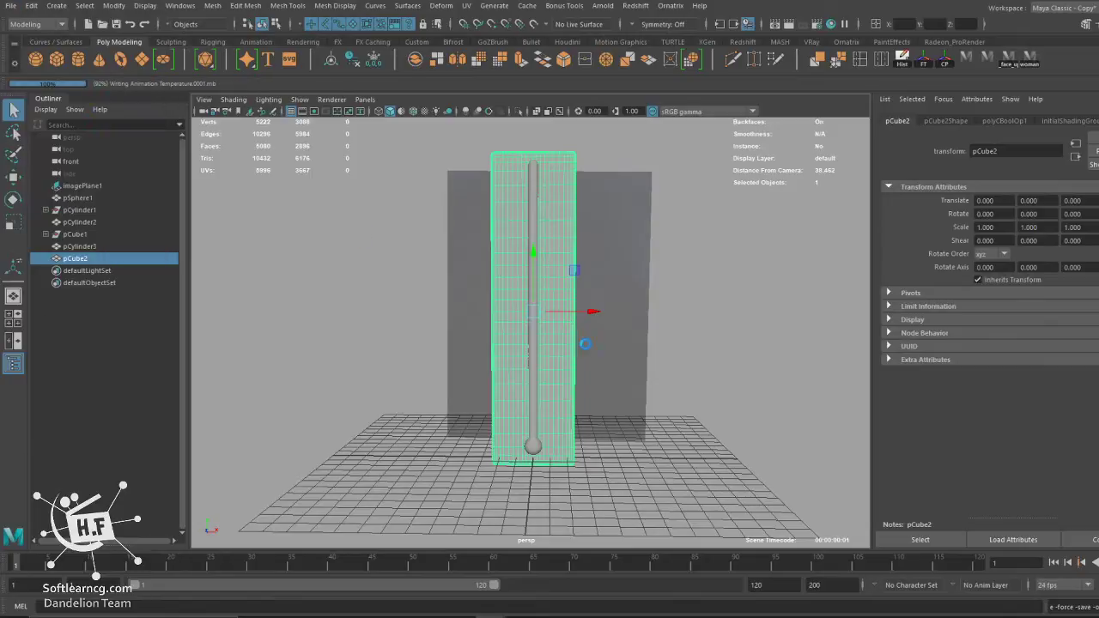
Set imagePlane1 Display to 'looking through camera', then reselect the grooved board pCube2.
{"action": "left_click", "coordinate": [642, 256]}
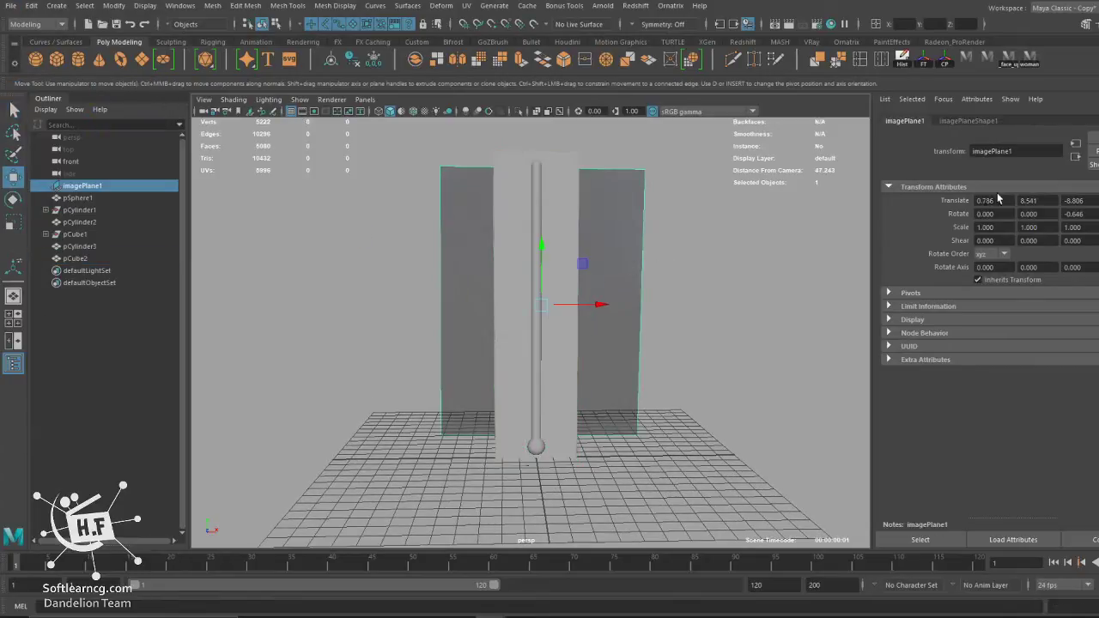
{"action": "key", "text": "ctrl+a"}
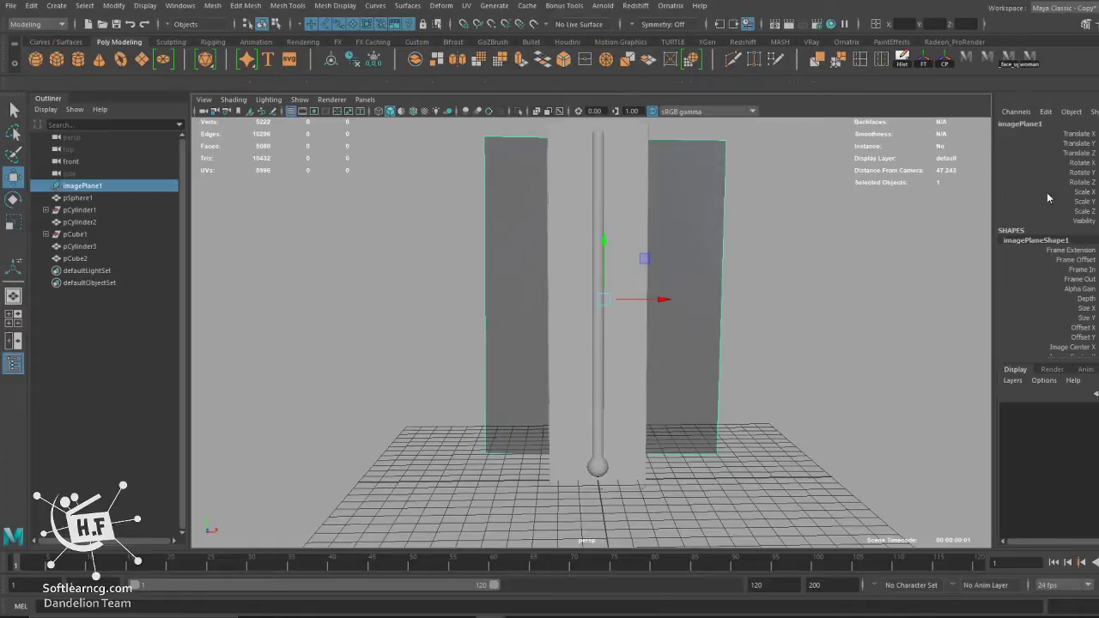
{"action": "key", "text": "ctrl+a"}
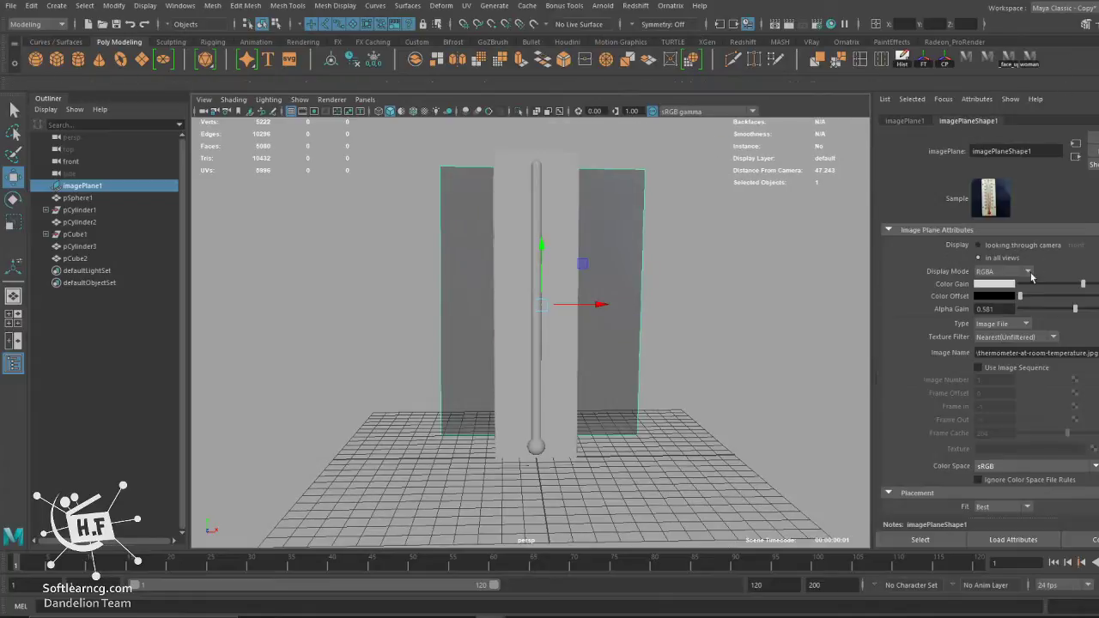
{"action": "left_click", "coordinate": [992, 248]}
{"action": "scroll", "coordinate": [605, 288], "scroll_direction": "down", "scroll_amount": 2}
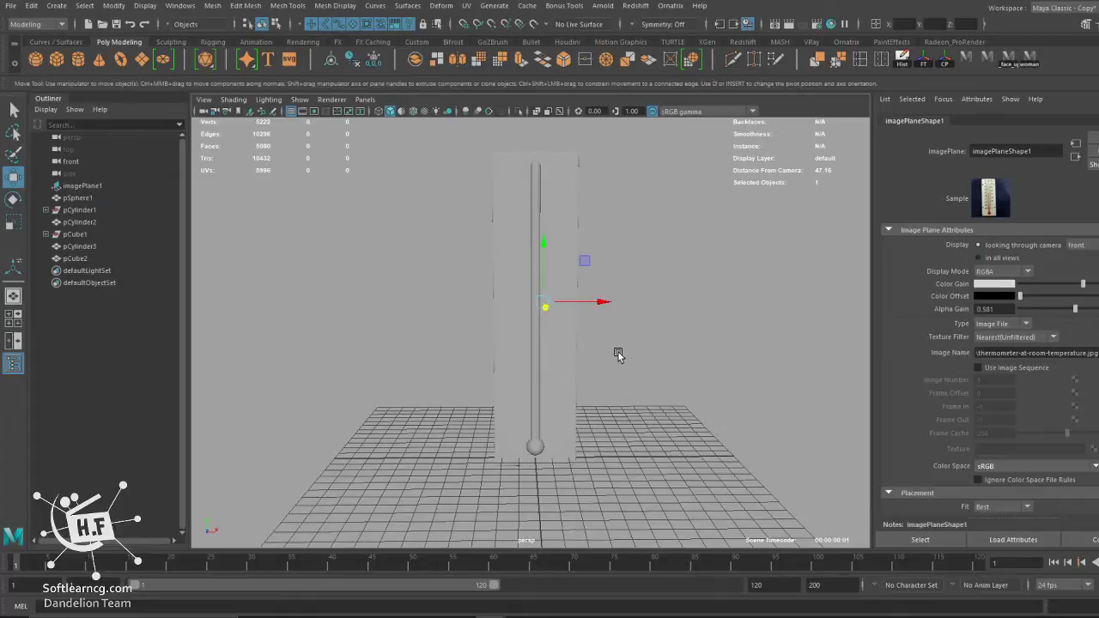
{"action": "left_click", "coordinate": [630, 361]}
{"action": "scroll", "coordinate": [572, 387], "scroll_direction": "up", "scroll_amount": 4}
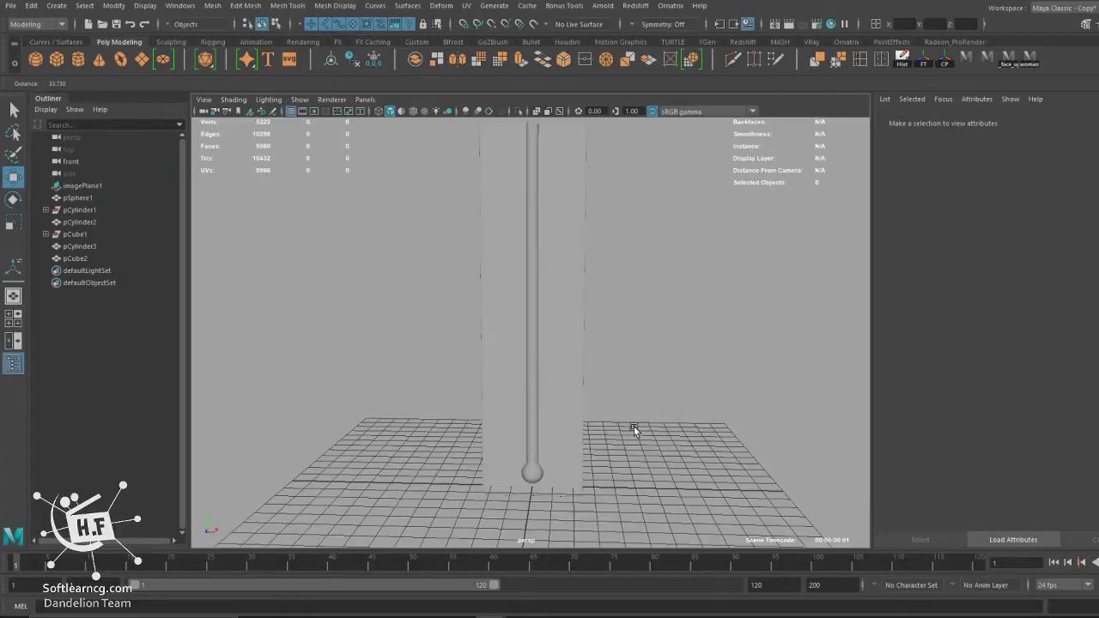
{"action": "scroll", "coordinate": [566, 446], "scroll_direction": "down", "scroll_amount": 1}
{"action": "left_click", "coordinate": [498, 336]}
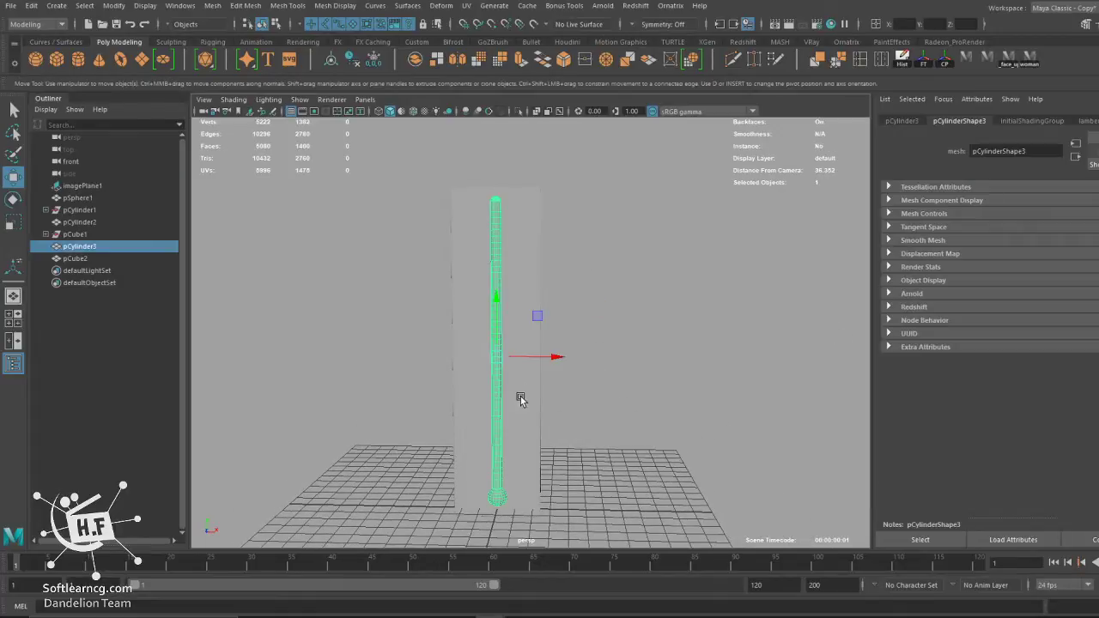
{"action": "left_click", "coordinate": [521, 418]}
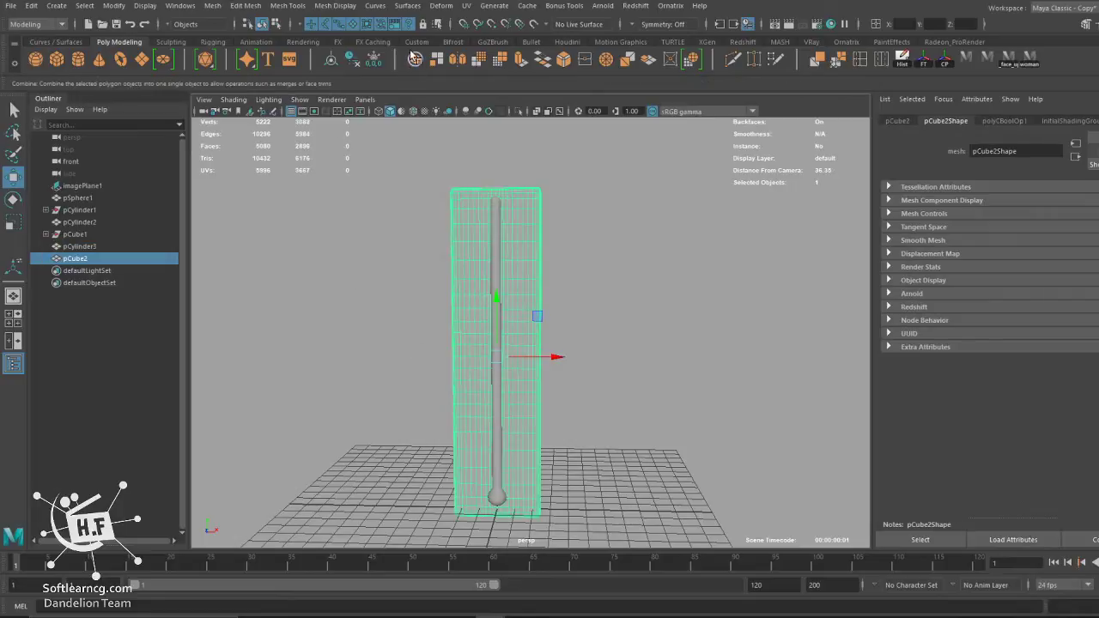
Give the board a new darkened Blinn material converted to Ai Standard Surface.
{"action": "left_click", "coordinate": [300, 42]}
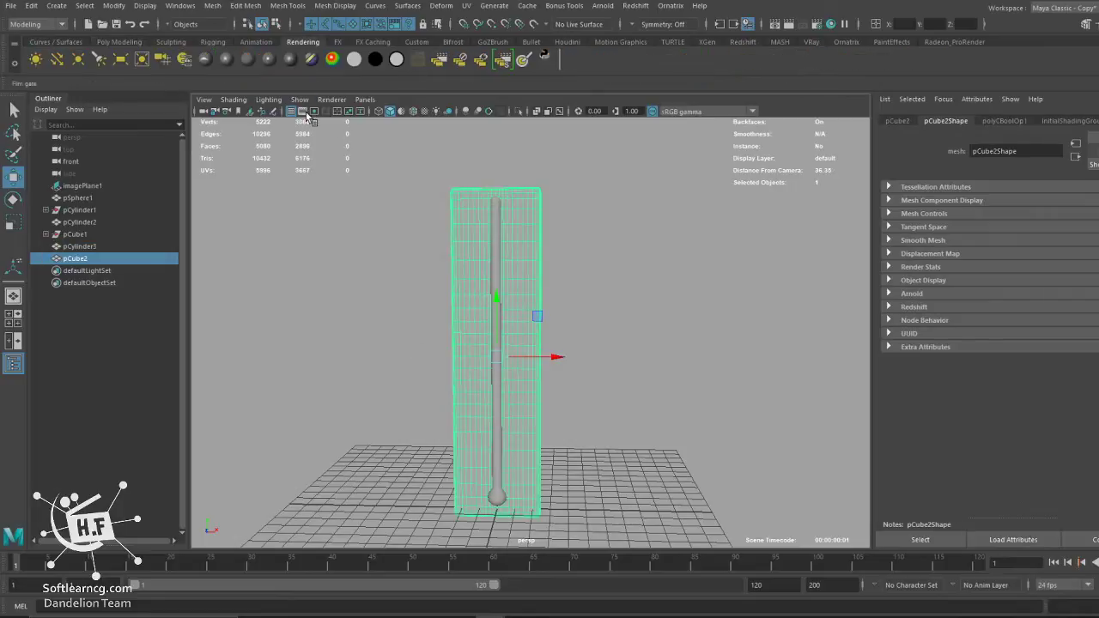
{"action": "left_click", "coordinate": [226, 58]}
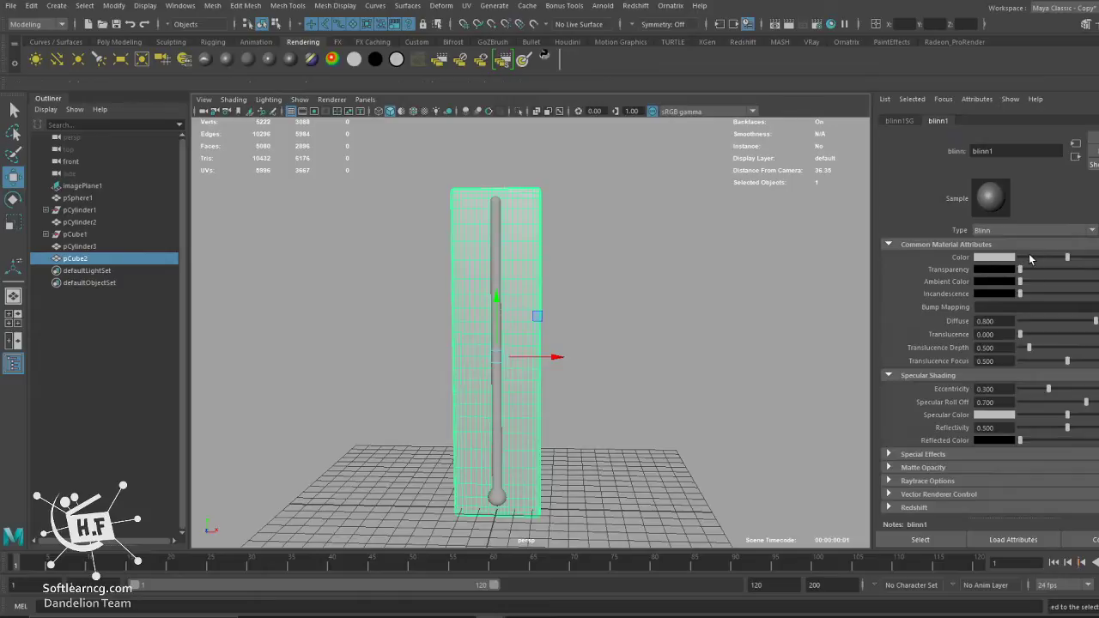
{"action": "left_click_drag", "start_coordinate": [1039, 259], "coordinate": [1039, 260]}
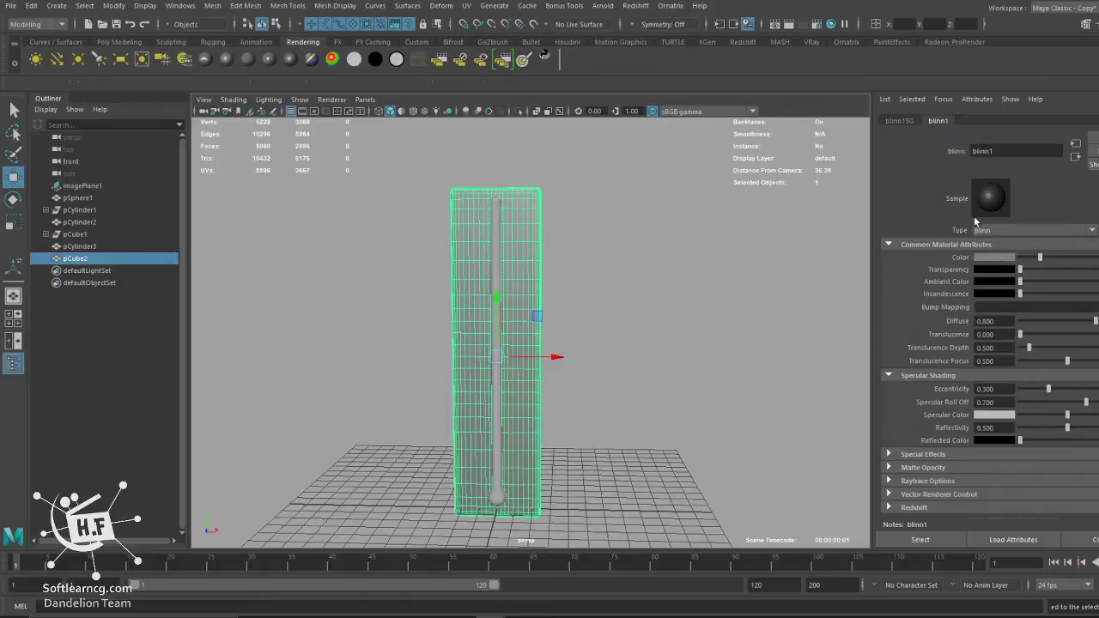
{"action": "left_click", "coordinate": [1033, 234]}
{"action": "scroll", "coordinate": [1035, 275], "scroll_direction": "down", "scroll_amount": 3}
{"action": "scroll", "coordinate": [1032, 296], "scroll_direction": "down", "scroll_amount": 3}
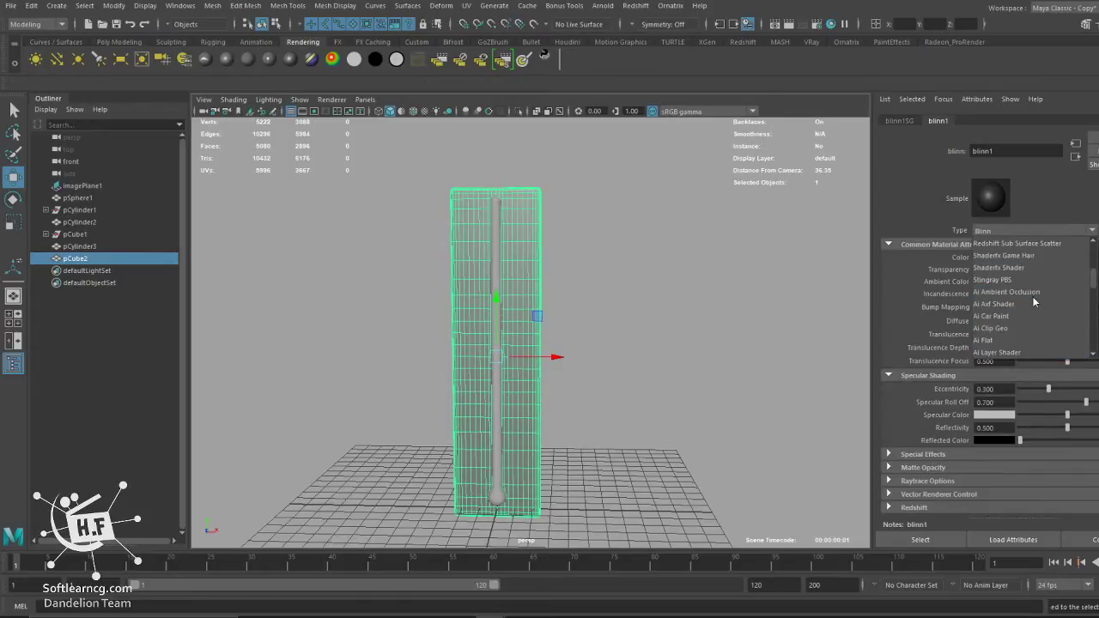
{"action": "scroll", "coordinate": [1033, 302], "scroll_direction": "down", "scroll_amount": 2}
{"action": "left_click", "coordinate": [1024, 311]}
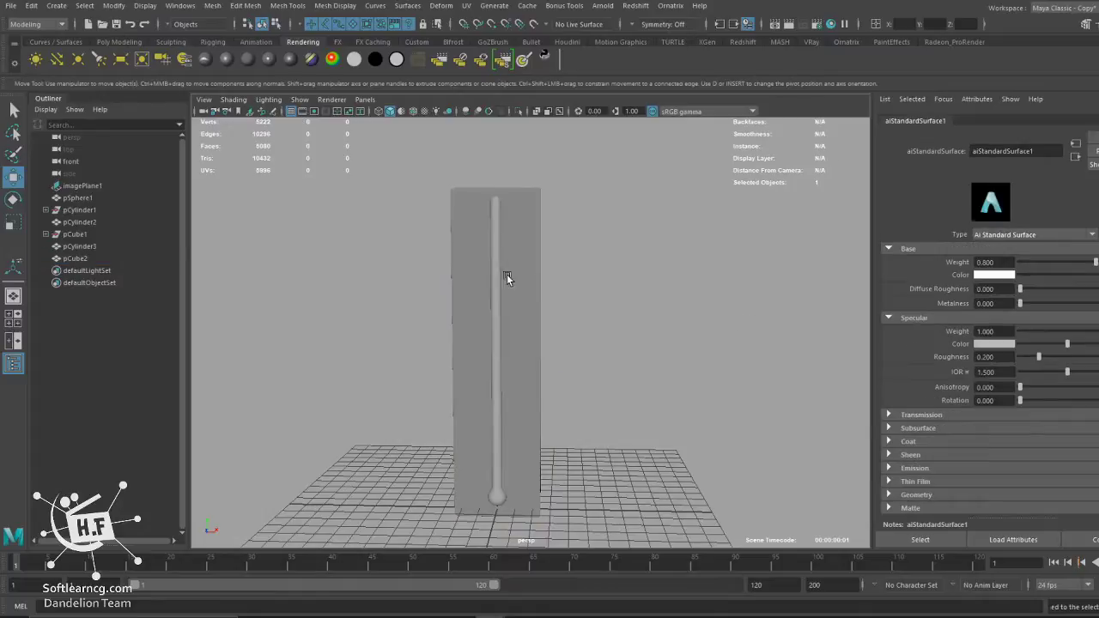
Assign cylinder pCylinder3 a new Ai Standard Surface material using the Glass preset.
{"action": "left_click", "coordinate": [490, 259]}
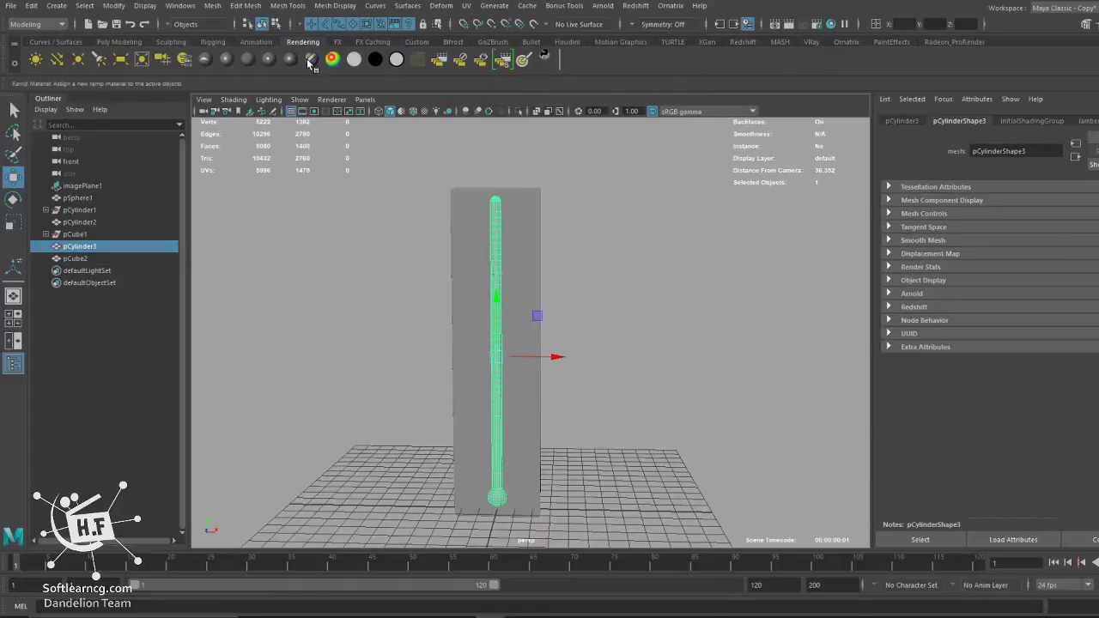
{"action": "left_click", "coordinate": [225, 59]}
{"action": "left_click", "coordinate": [1049, 232]}
{"action": "scroll", "coordinate": [1030, 291], "scroll_direction": "down", "scroll_amount": 3}
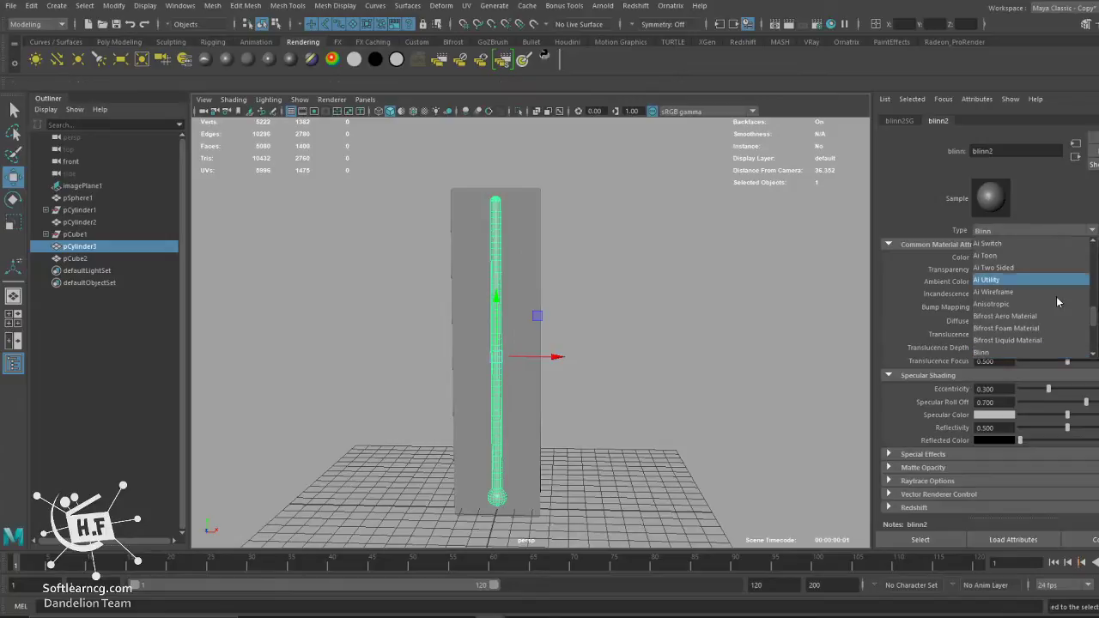
{"action": "left_click", "coordinate": [1012, 304]}
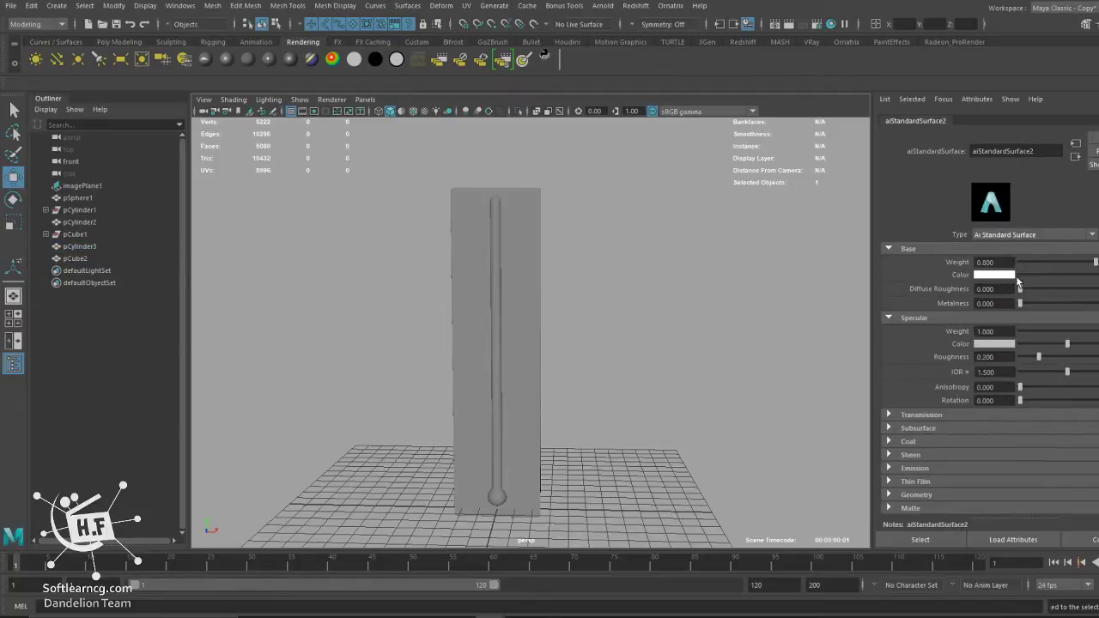
{"action": "left_click", "coordinate": [1092, 151]}
{"action": "mouse_move", "coordinate": [1047, 356]}
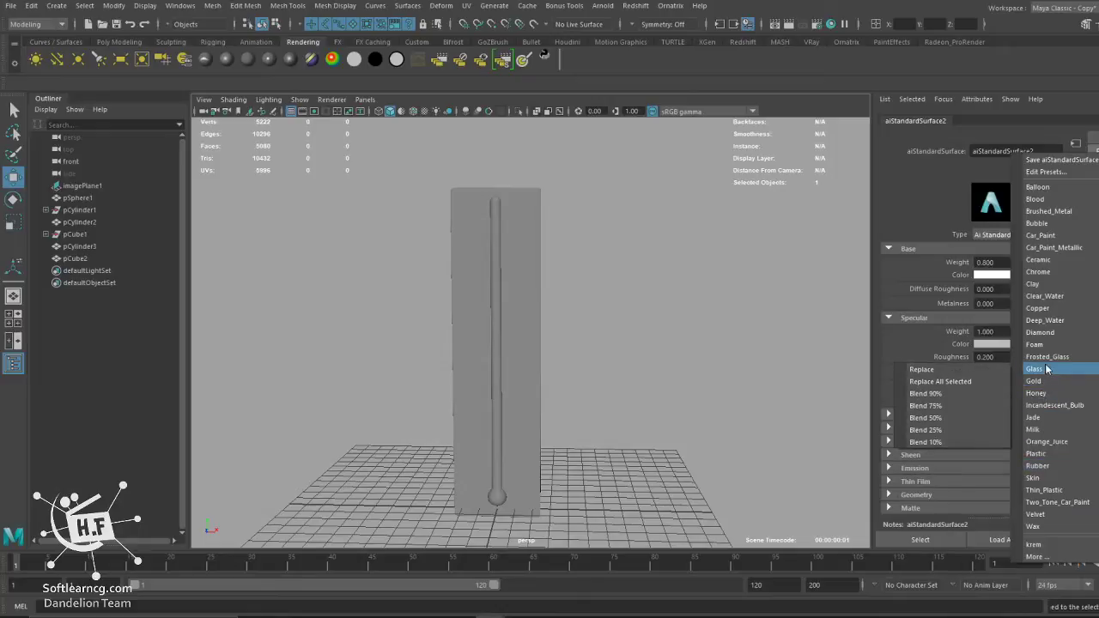
{"action": "left_click", "coordinate": [921, 369]}
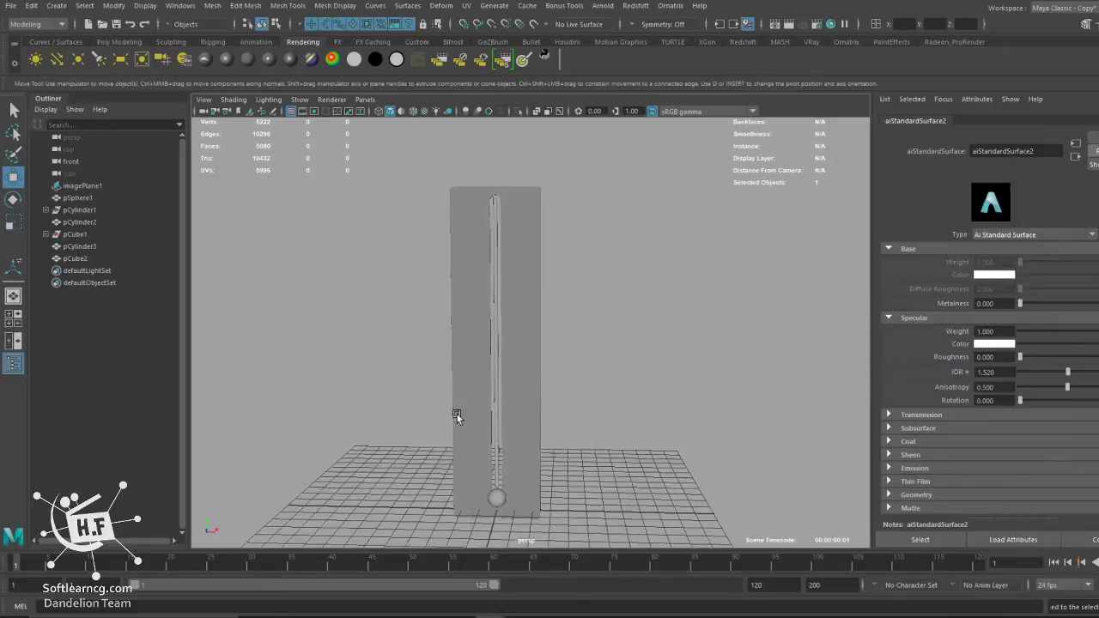
{"action": "mouse_move", "coordinate": [456, 412]}
{"action": "right_mouse_down", "text": "alt"}
{"action": "mouse_move", "coordinate": [574, 388]}
{"action": "mouse_move", "coordinate": [444, 275]}
{"action": "mouse_move", "coordinate": [620, 380]}
{"action": "right_mouse_up", "text": "alt"}
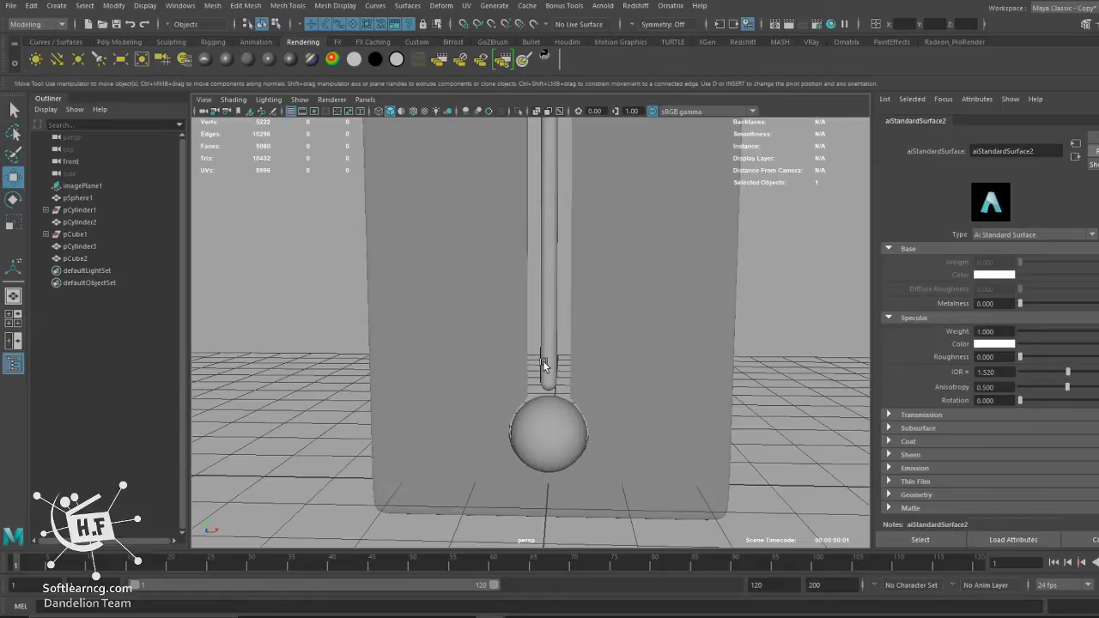
Switch to wireframe and select the liquid cylinder pCylinder2 together with bulb sphere pSphere1.
{"action": "left_click", "coordinate": [526, 382]}
{"action": "mouse_move", "coordinate": [526, 382]}
{"action": "right_mouse_down", "text": "alt"}
{"action": "mouse_move", "coordinate": [560, 367]}
{"action": "mouse_move", "coordinate": [551, 438]}
{"action": "mouse_move", "coordinate": [603, 373]}
{"action": "mouse_move", "coordinate": [444, 351]}
{"action": "mouse_move", "coordinate": [412, 314]}
{"action": "mouse_move", "coordinate": [429, 352]}
{"action": "mouse_move", "coordinate": [481, 318]}
{"action": "right_mouse_up", "text": "alt"}
{"action": "key", "text": "4"}
{"action": "left_click", "coordinate": [566, 361]}
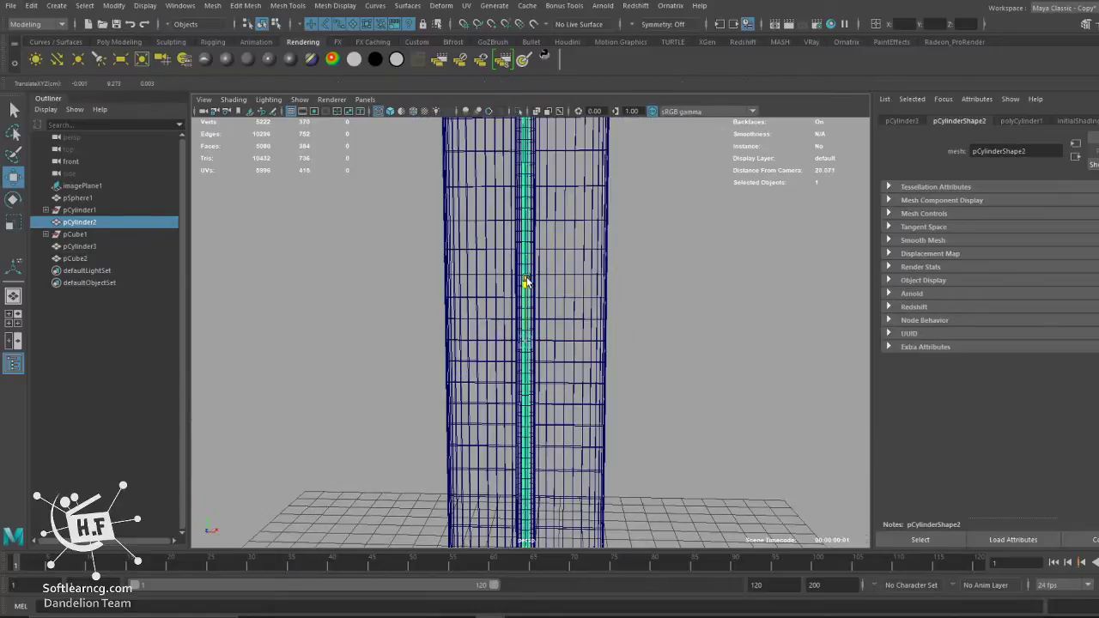
{"action": "mouse_move", "coordinate": [562, 346]}
{"action": "left_mouse_down", "text": "alt"}
{"action": "mouse_move", "coordinate": [576, 172]}
{"action": "mouse_move", "coordinate": [562, 346]}
{"action": "left_mouse_up", "text": "alt"}
{"action": "middle_click_drag", "start_coordinate": [562, 346], "coordinate": [534, 417], "text": "alt"}
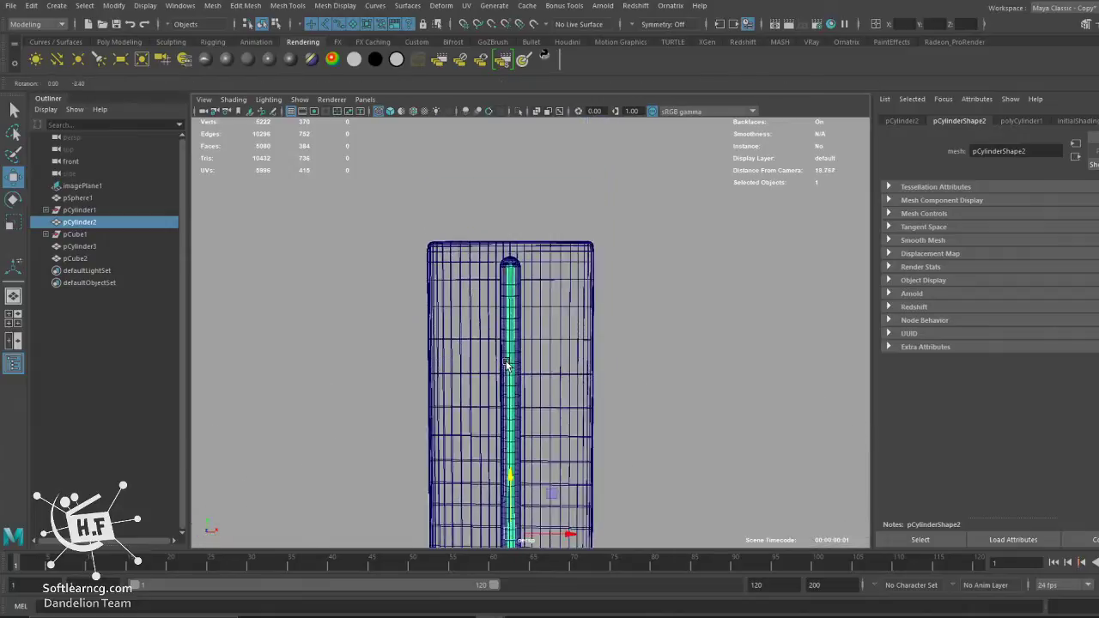
{"action": "left_click_drag", "start_coordinate": [534, 417], "coordinate": [518, 300], "text": "alt"}
{"action": "right_click_drag", "start_coordinate": [517, 301], "coordinate": [618, 375], "text": "alt"}
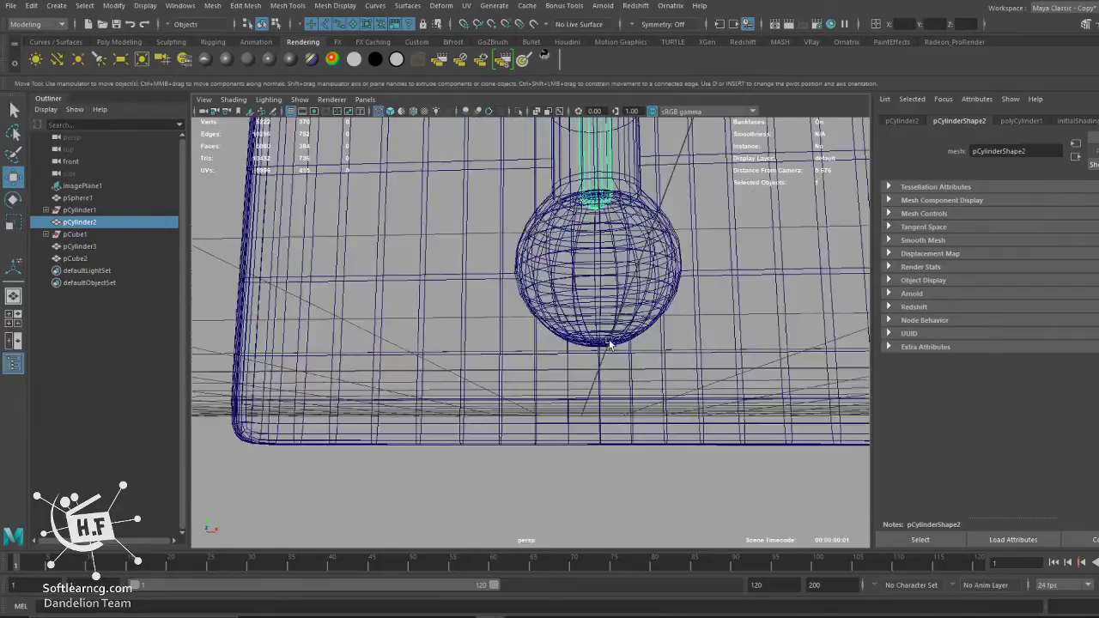
{"action": "left_click", "coordinate": [624, 401], "text": "shift"}
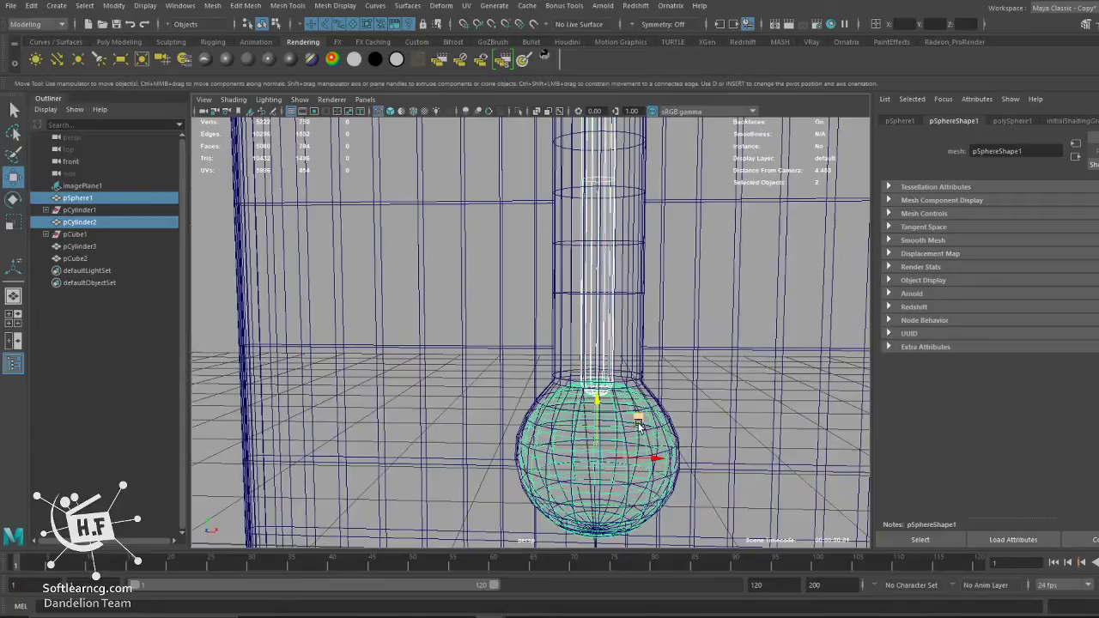
{"action": "key", "text": "f"}
Assign both a new Blinn material and change its type to Ai Standard Surface.
{"action": "left_click", "coordinate": [225, 58]}
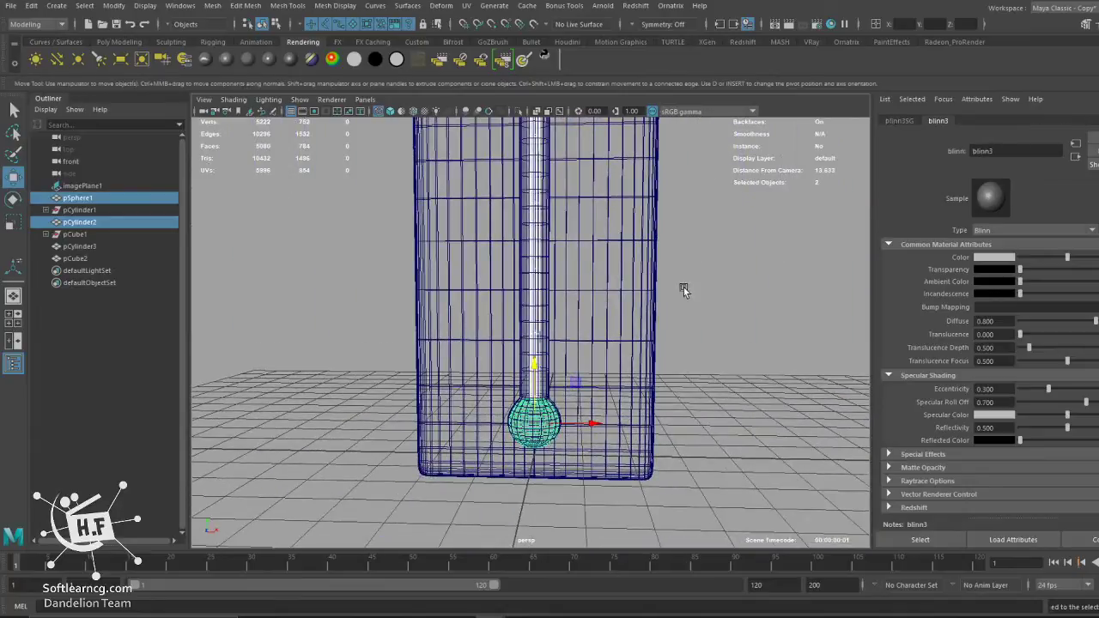
{"action": "left_click", "coordinate": [1000, 231]}
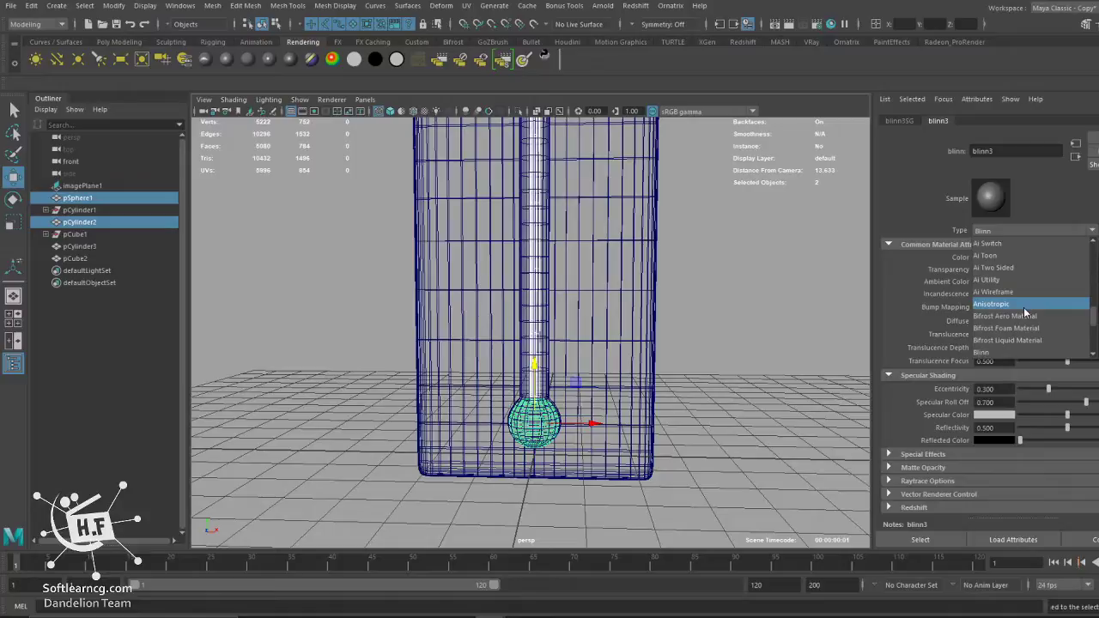
{"action": "scroll", "coordinate": [1024, 298], "scroll_direction": "up", "scroll_amount": 2}
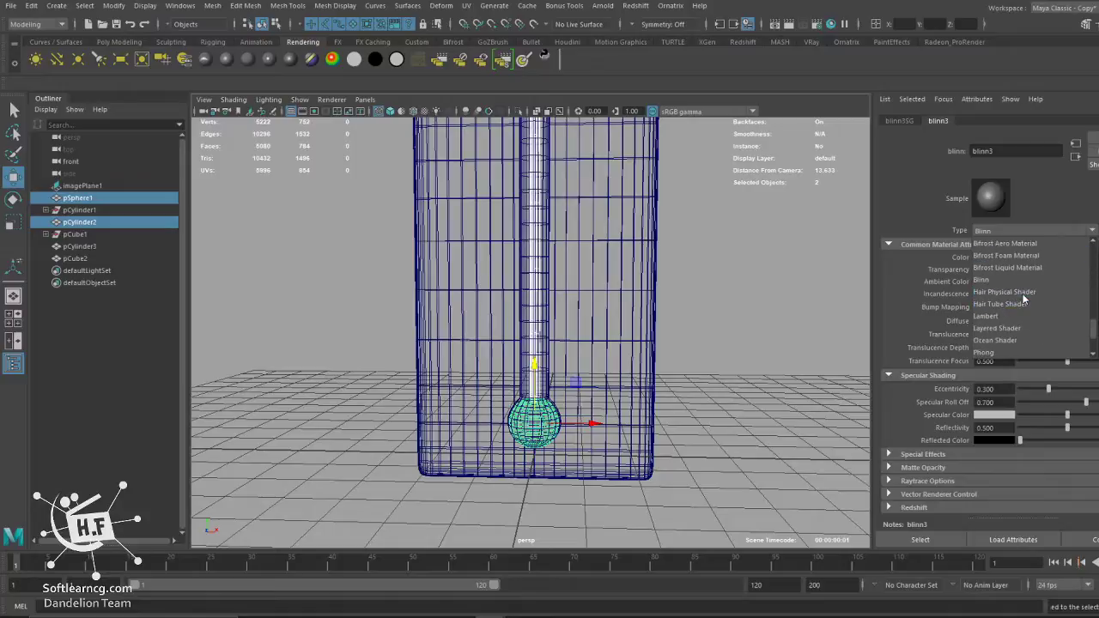
{"action": "scroll", "coordinate": [1026, 302], "scroll_direction": "up", "scroll_amount": 2}
{"action": "scroll", "coordinate": [1028, 309], "scroll_direction": "up", "scroll_amount": 2}
{"action": "left_click", "coordinate": [1027, 307]}
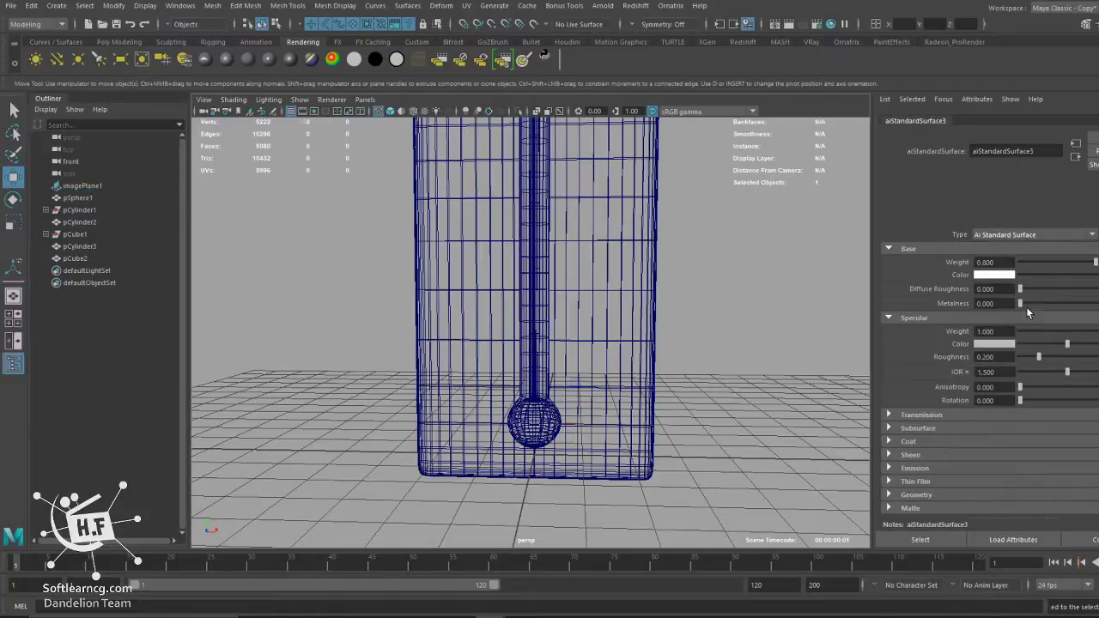
Apply the Deep_Water preset to aiStandardSurface3 and make its specular colour red.
{"action": "left_click", "coordinate": [1090, 151]}
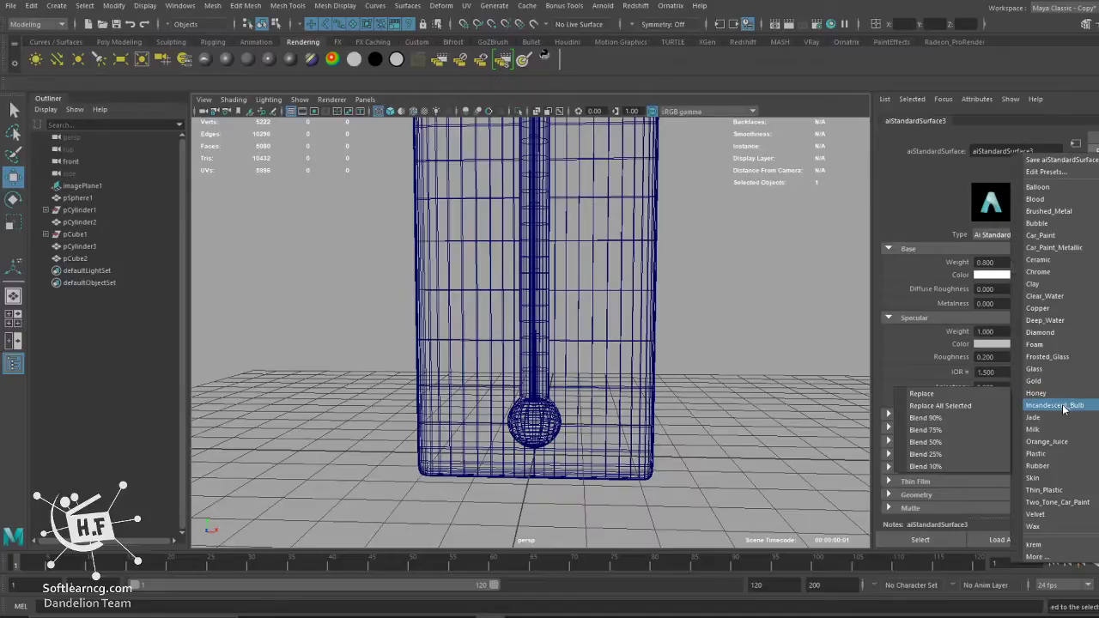
{"action": "mouse_move", "coordinate": [1046, 321]}
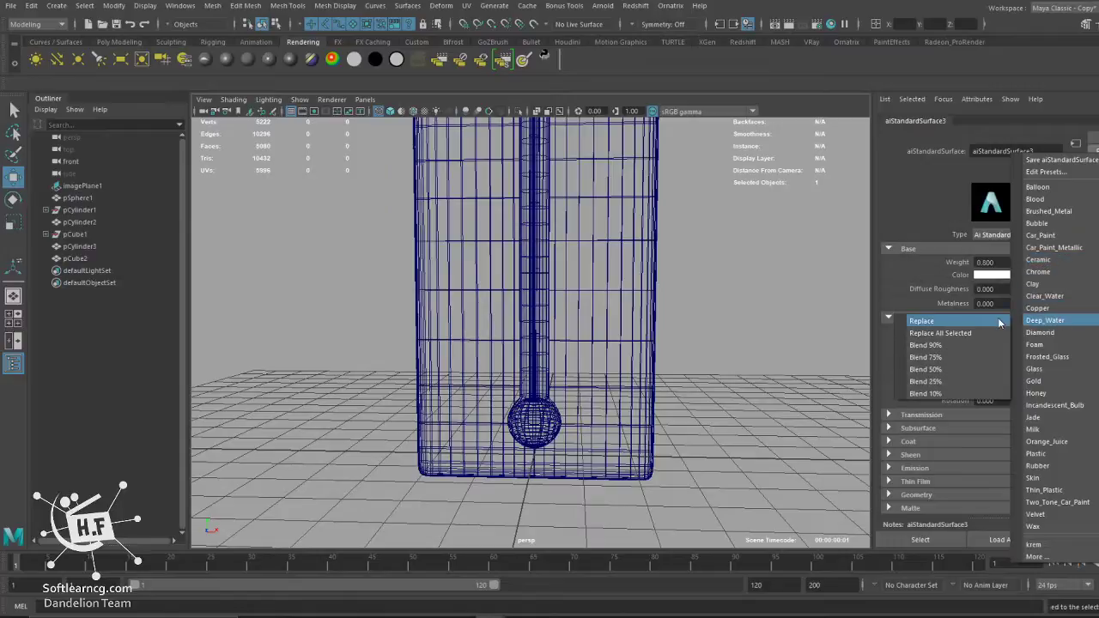
{"action": "left_click", "coordinate": [985, 322]}
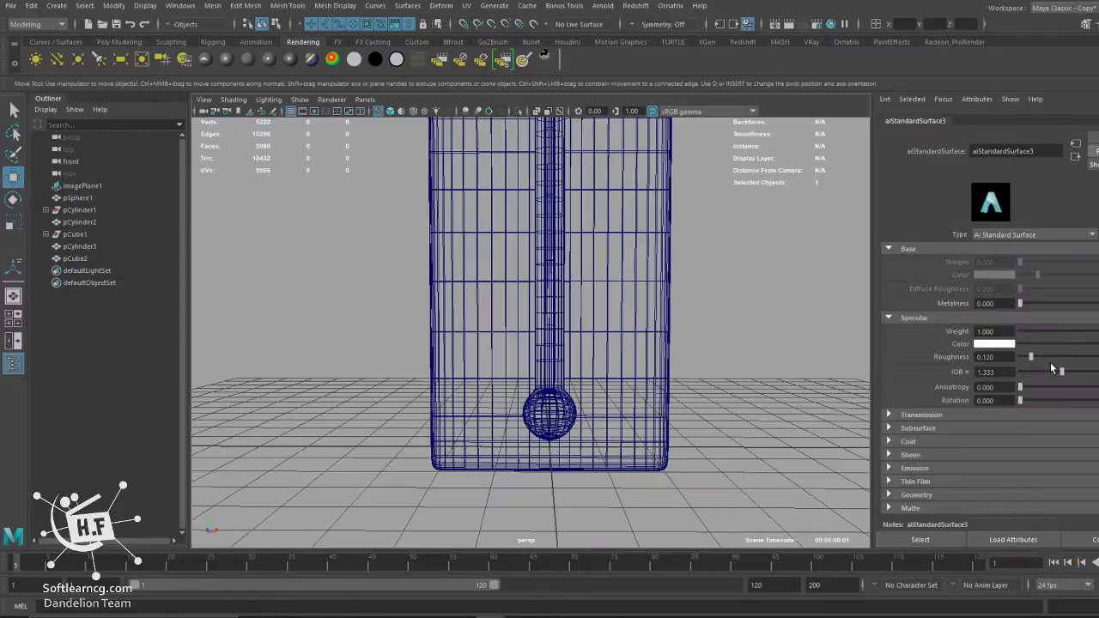
{"action": "left_click", "coordinate": [1001, 345]}
{"action": "left_click_drag", "start_coordinate": [963, 415], "coordinate": [1061, 416]}
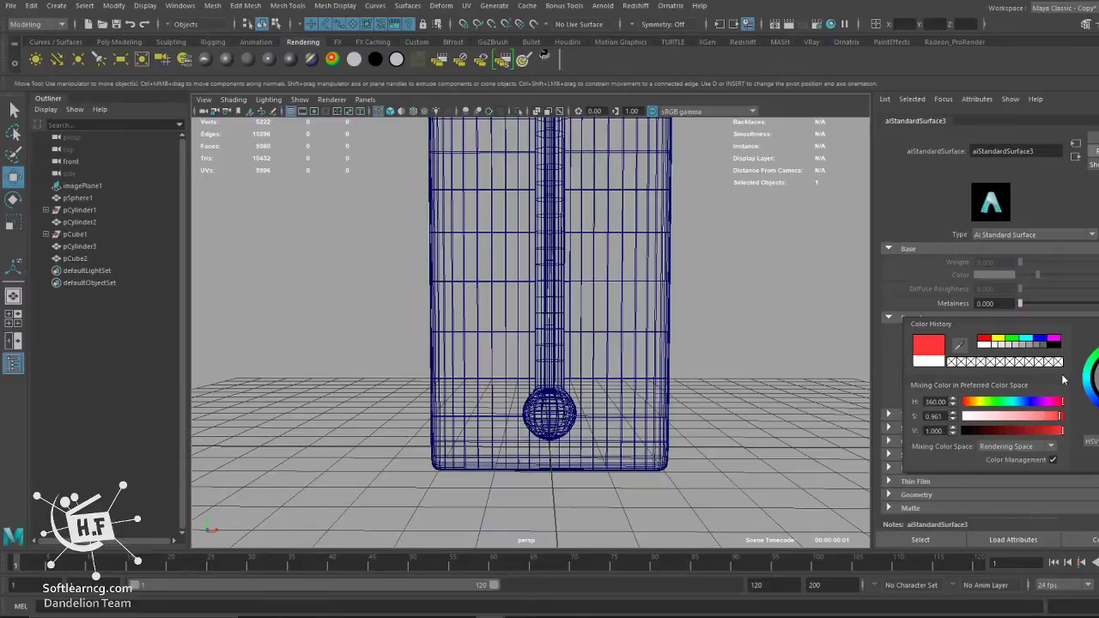
{"action": "scroll", "coordinate": [993, 352], "scroll_direction": "down", "scroll_amount": 3}
Set the transmission colour to red and zoom out to the whole thermometer.
{"action": "left_click", "coordinate": [962, 334]}
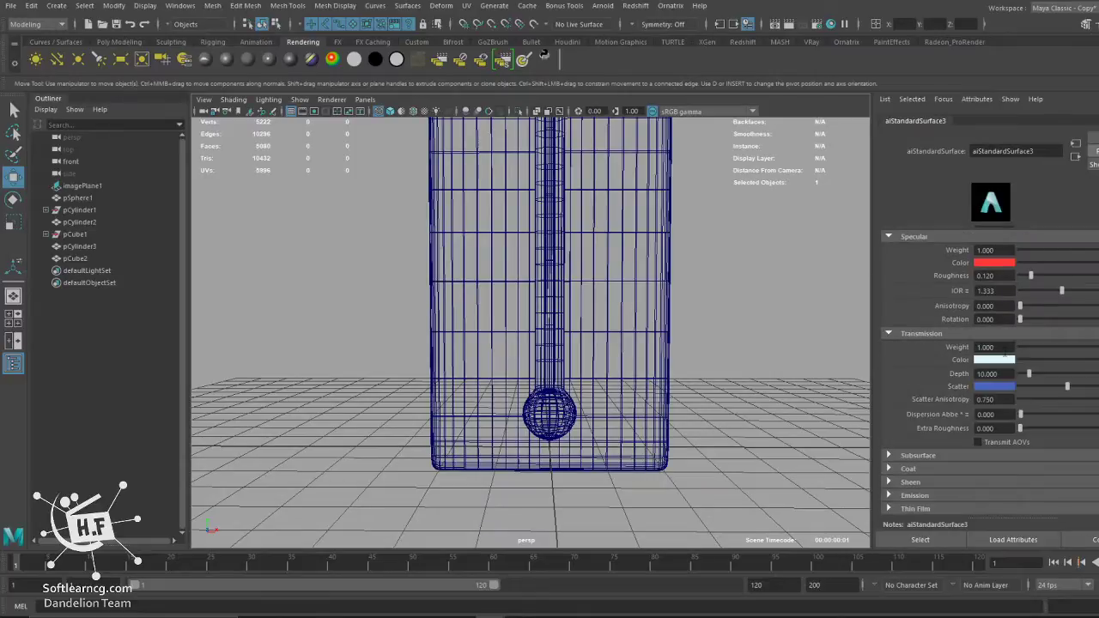
{"action": "left_click", "coordinate": [1005, 360]}
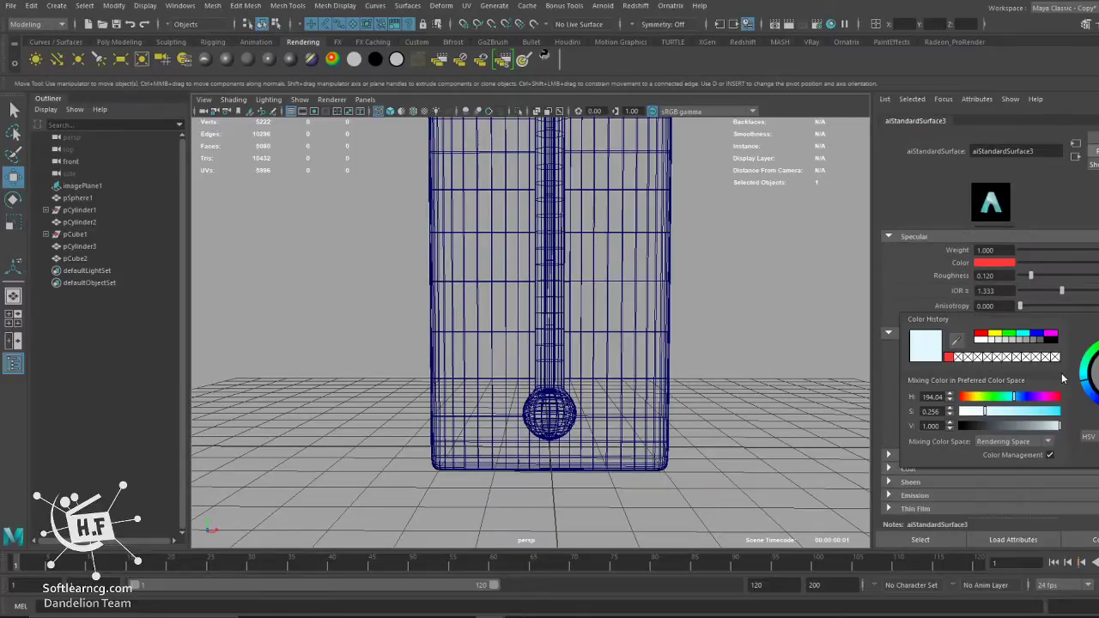
{"action": "left_click", "coordinate": [948, 357]}
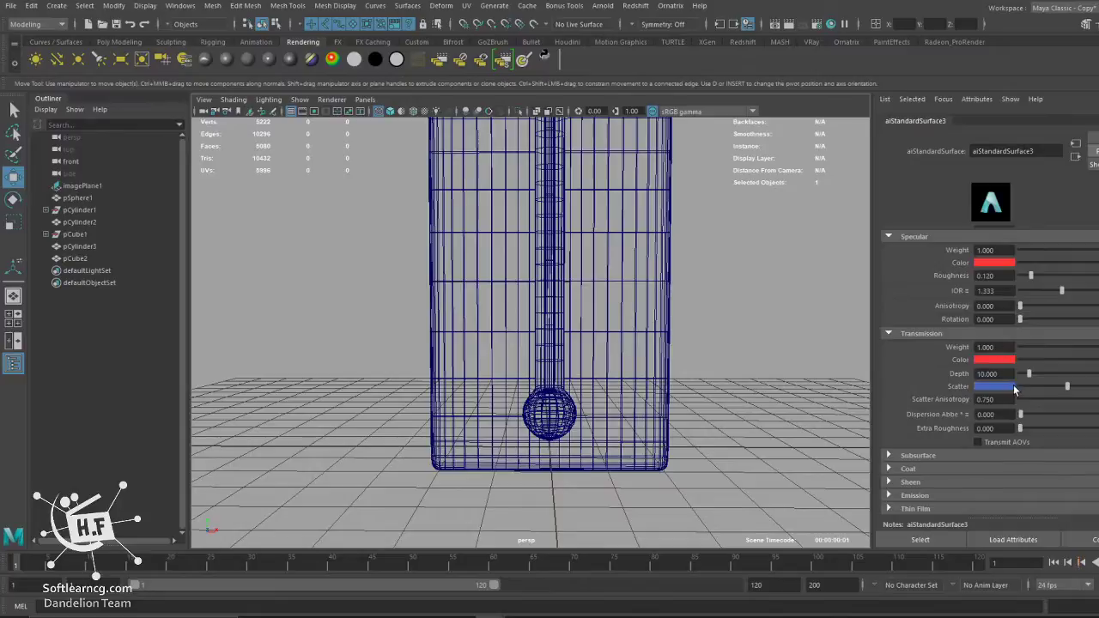
{"action": "mouse_move", "coordinate": [786, 356]}
{"action": "right_mouse_down", "text": "alt"}
{"action": "mouse_move", "coordinate": [643, 272]}
{"action": "mouse_move", "coordinate": [589, 397]}
{"action": "mouse_move", "coordinate": [577, 359]}
{"action": "right_mouse_up", "text": "alt"}
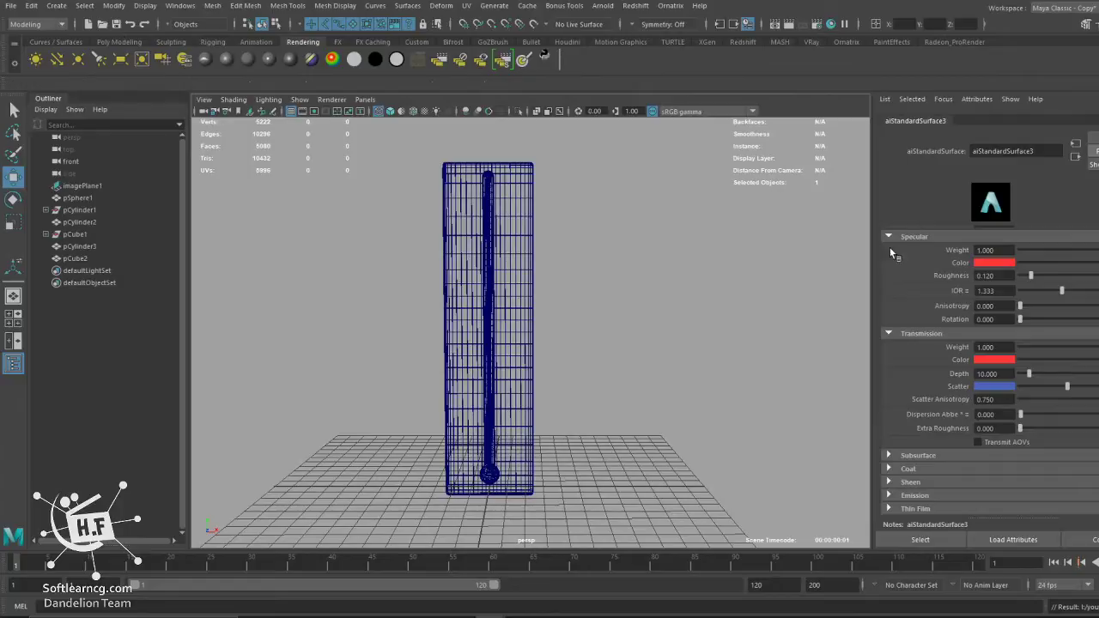
Check the Render Using renderer list in Render Settings, then close the window.
{"action": "left_click", "coordinate": [815, 23]}
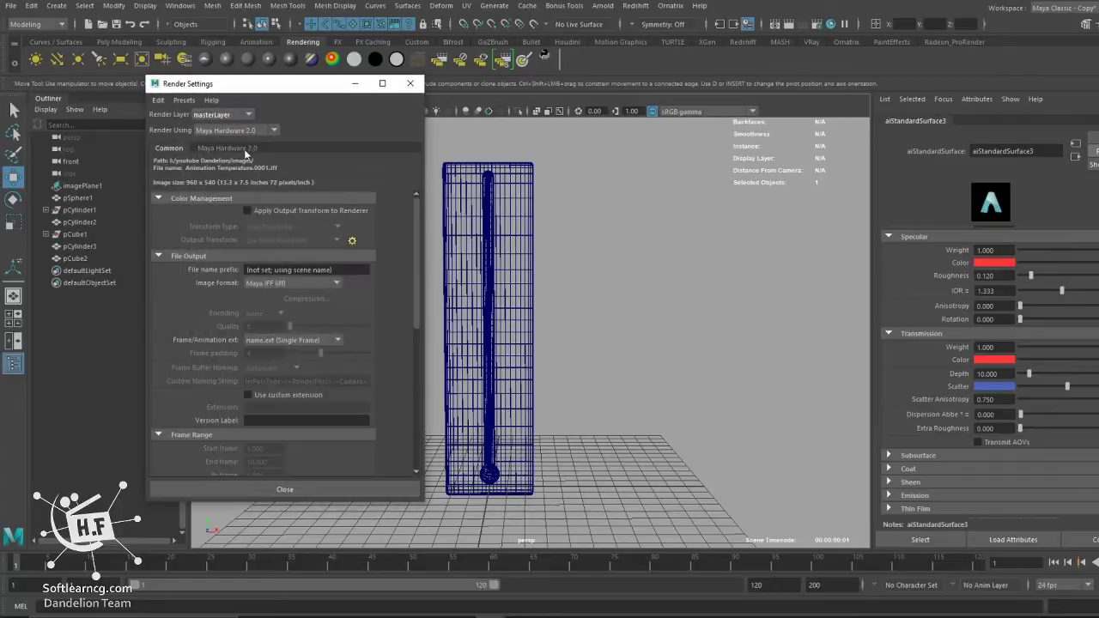
{"action": "left_click", "coordinate": [249, 131]}
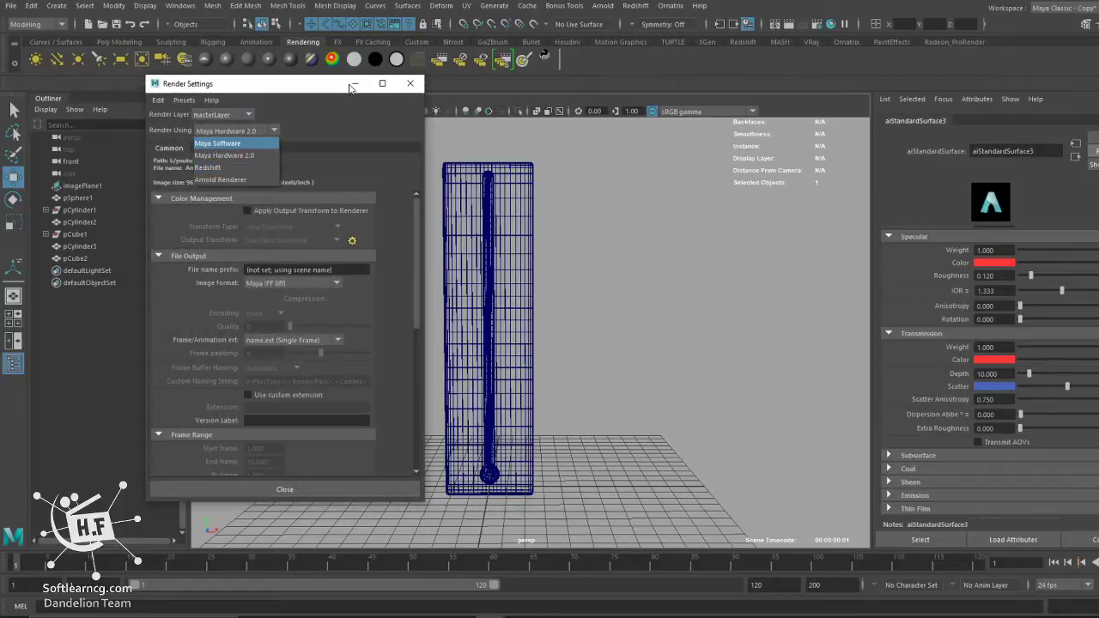
{"action": "left_click", "coordinate": [420, 83]}
{"action": "left_click", "coordinate": [411, 83]}
Open the Arnold viewport preview window and deselect everything in the scene.
{"action": "left_click", "coordinate": [331, 100]}
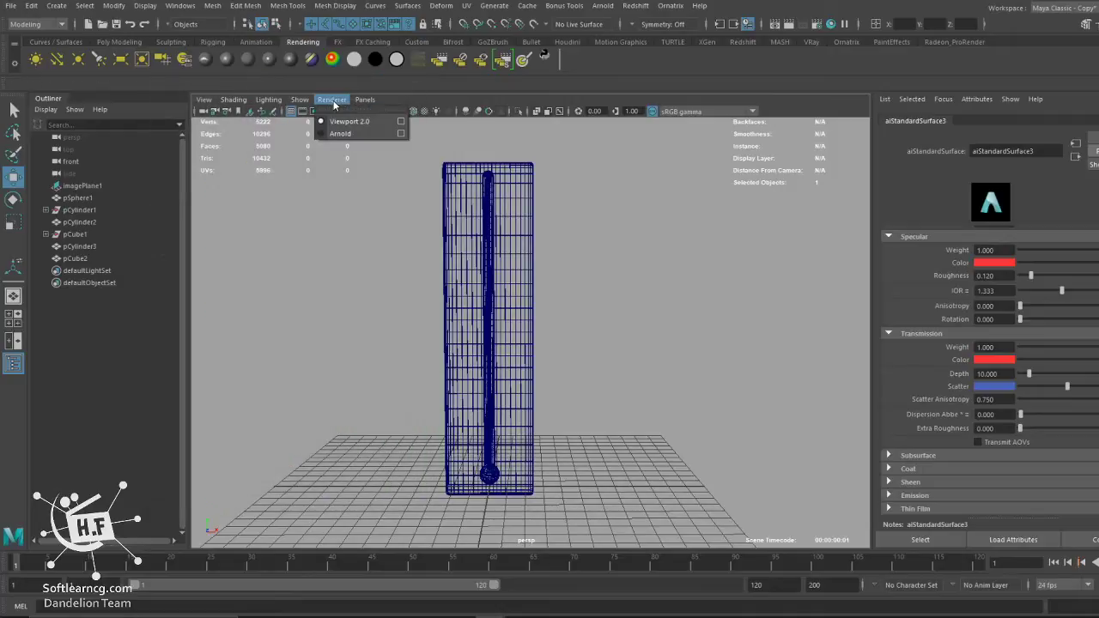
{"action": "left_click", "coordinate": [362, 133]}
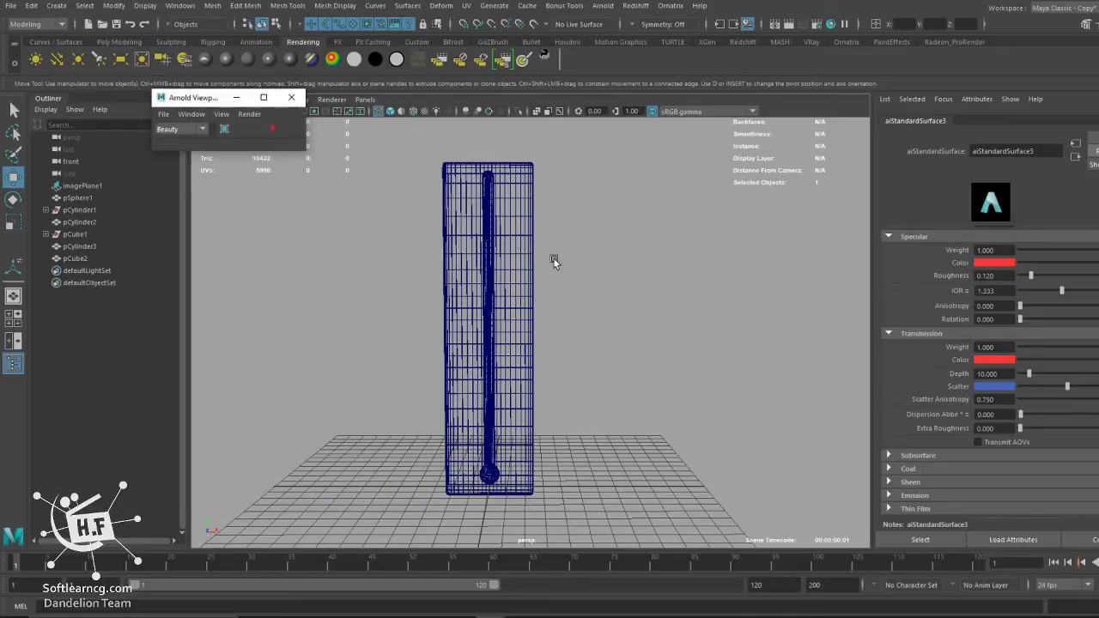
{"action": "left_click", "coordinate": [535, 329]}
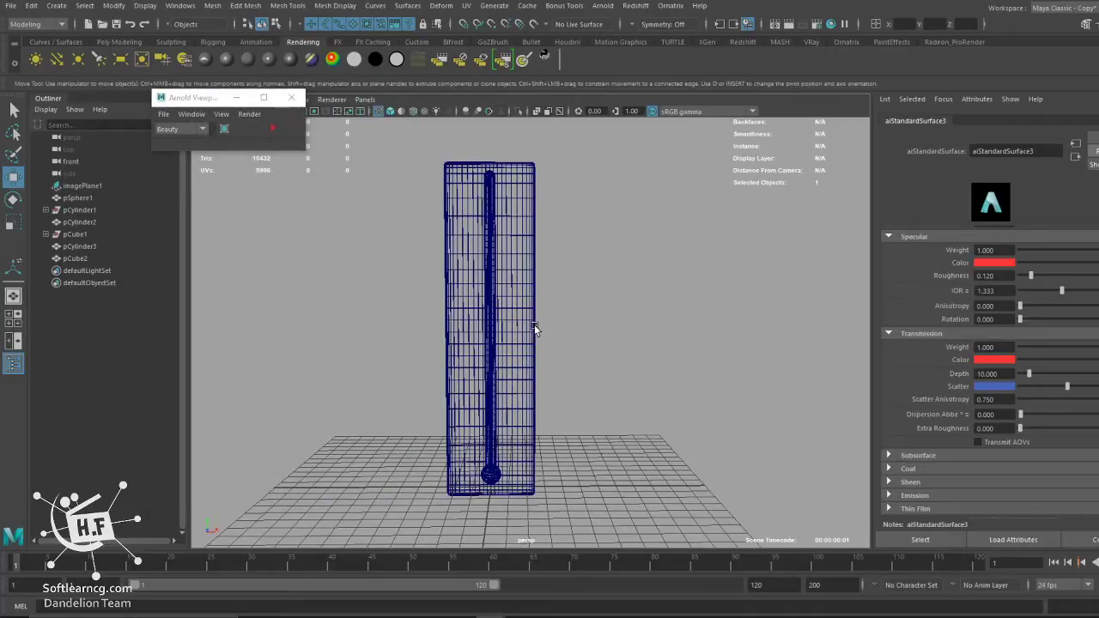
{"action": "left_click", "coordinate": [602, 5]}
Add the skydome light aiSkyDomeLight1 and start the interactive Arnold viewport render.
{"action": "left_click", "coordinate": [760, 87]}
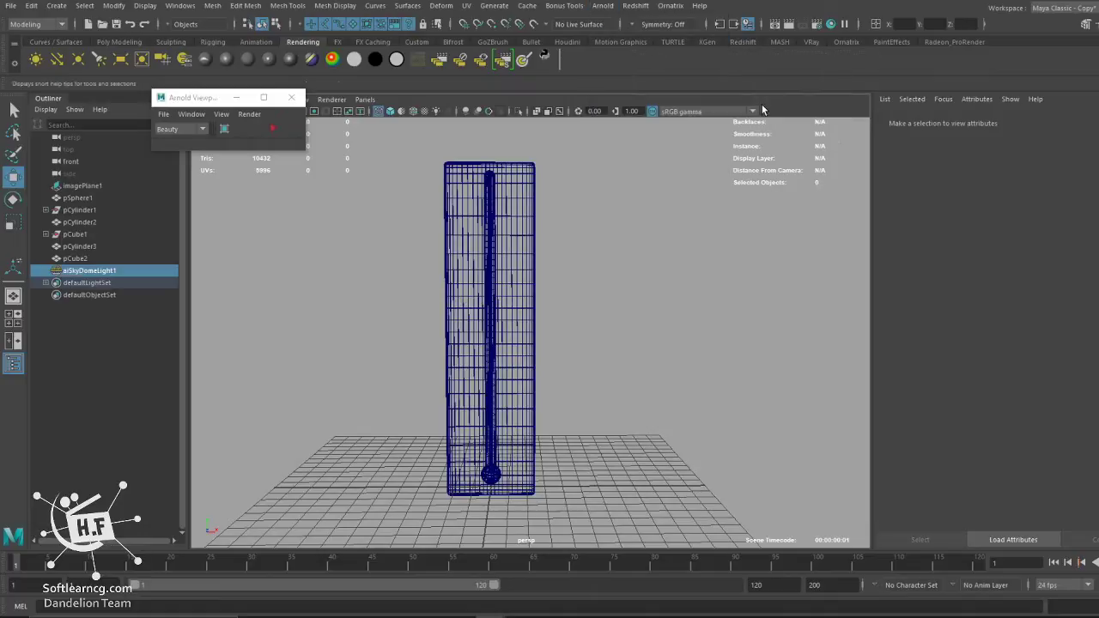
{"action": "mouse_move", "coordinate": [609, 248]}
{"action": "left_mouse_down", "text": "alt"}
{"action": "mouse_move", "coordinate": [532, 277]}
{"action": "mouse_move", "coordinate": [471, 252]}
{"action": "left_mouse_up", "text": "alt"}
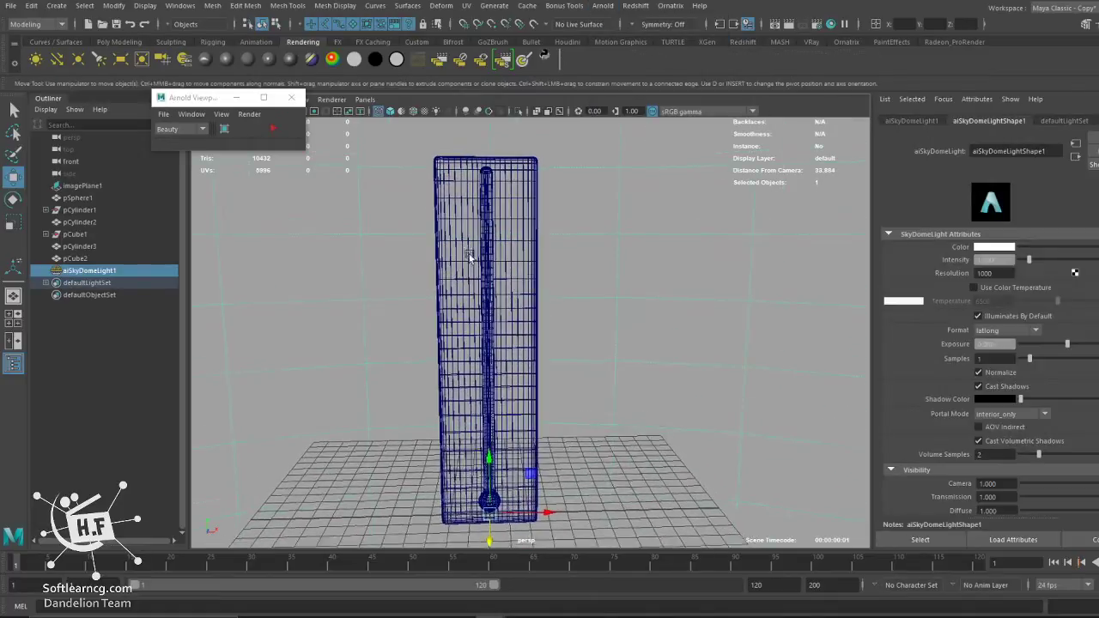
{"action": "left_click", "coordinate": [274, 130]}
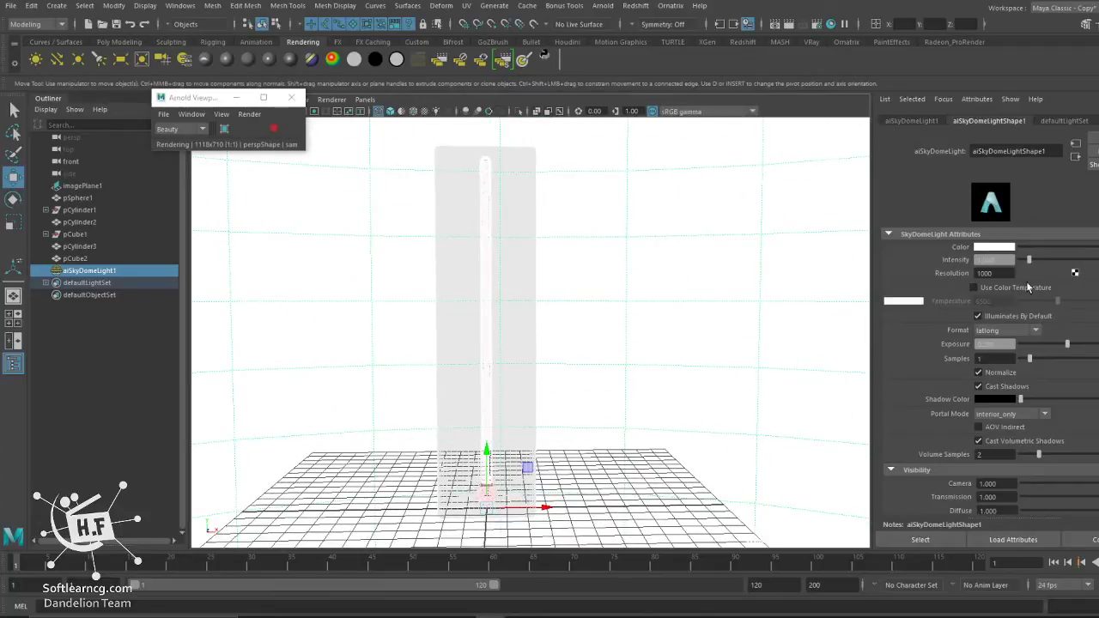
Create a file1 texture node for the skydome light's colour.
{"action": "left_click", "coordinate": [1073, 272]}
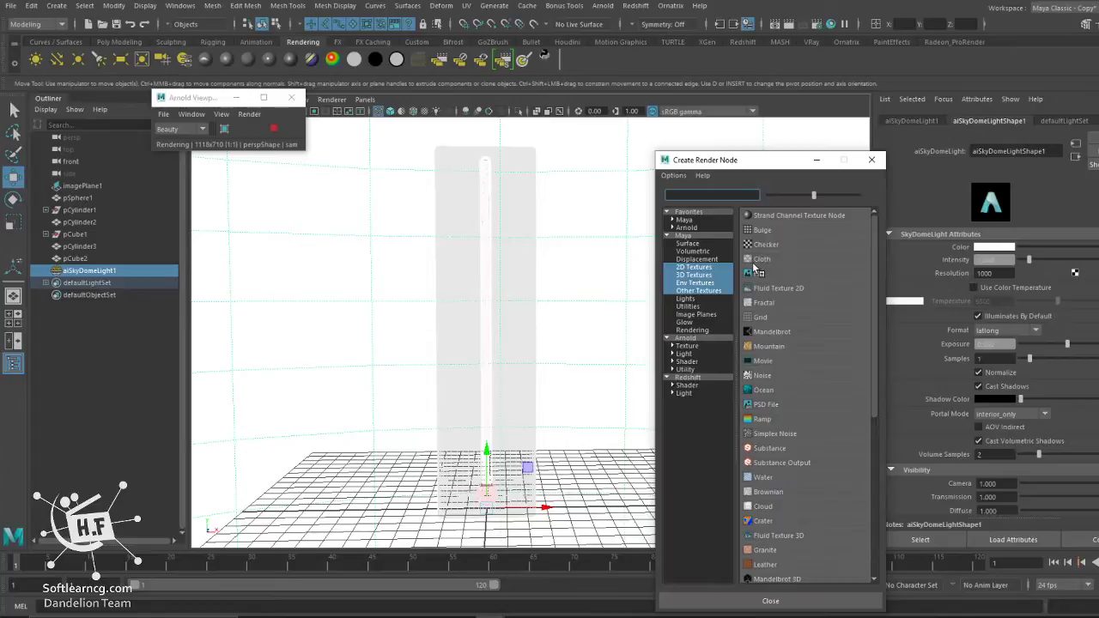
{"action": "left_click", "coordinate": [755, 272]}
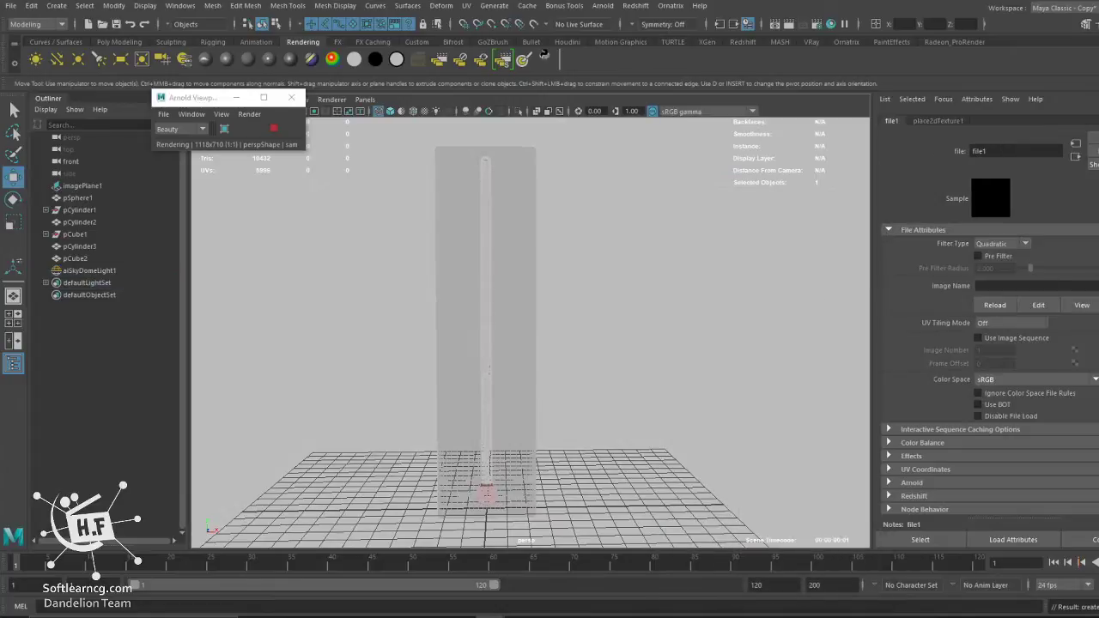
{"action": "left_click_drag", "start_coordinate": [652, 325], "coordinate": [0, 94]}
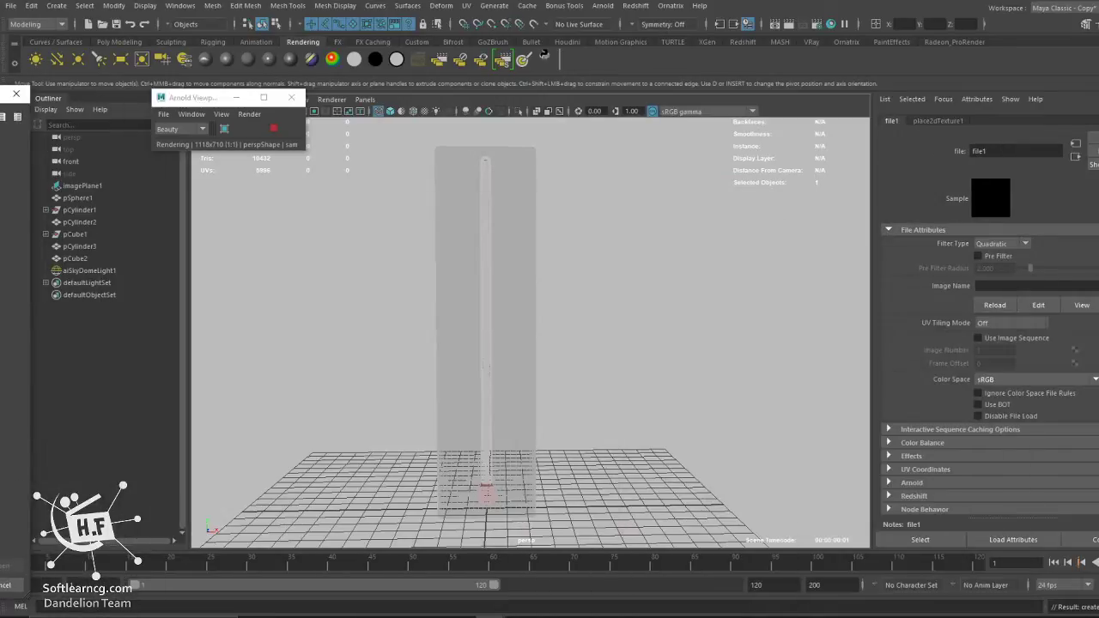
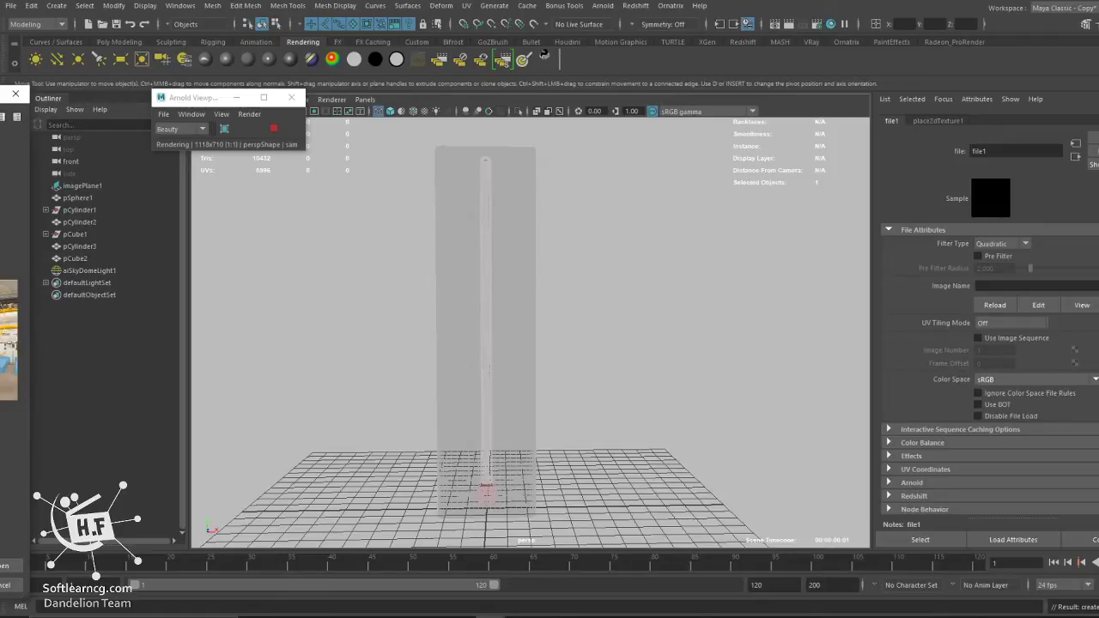
Load the boiler room HDRI into the sky dome and set aiSkyDomeLight1's Camera visibility to 0.
{"action": "left_click", "coordinate": [6, 566]}
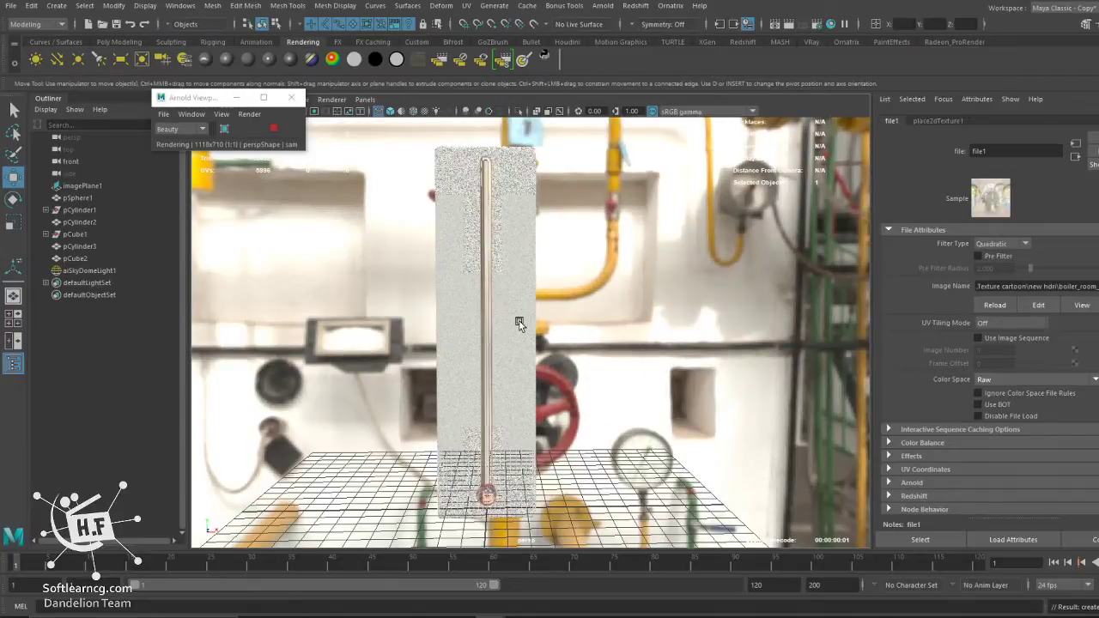
{"action": "left_click", "coordinate": [698, 365]}
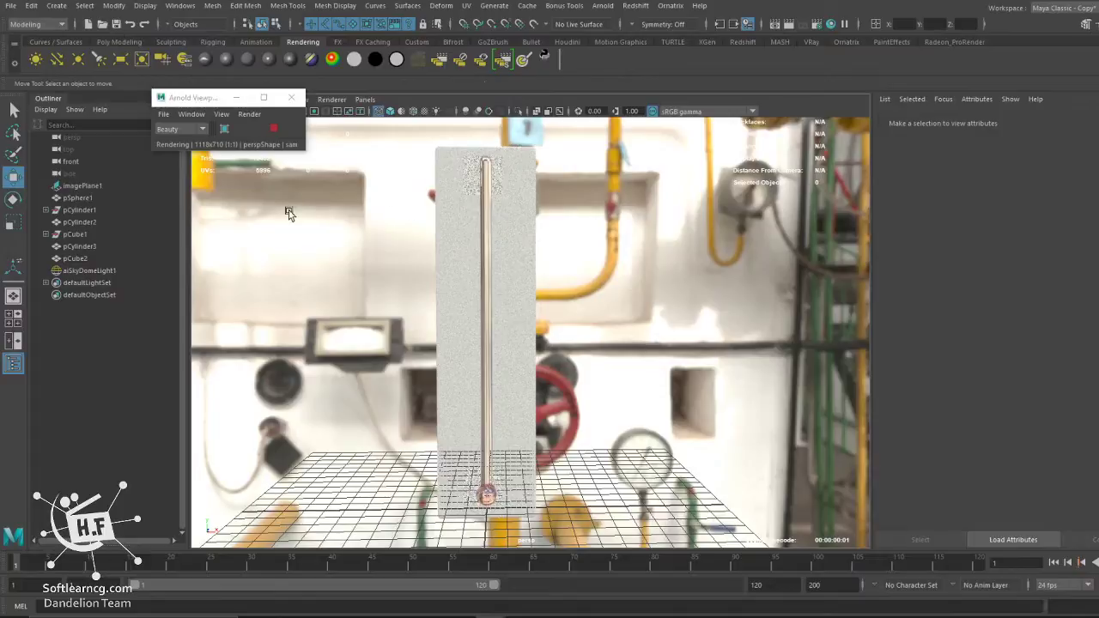
{"action": "left_click", "coordinate": [90, 270]}
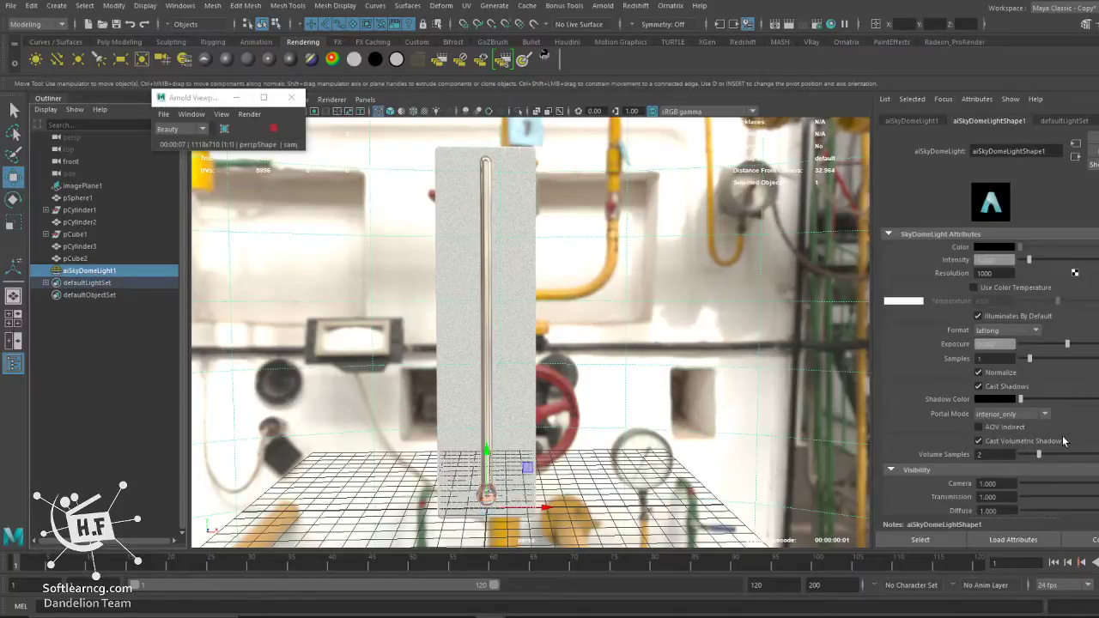
{"action": "left_click_drag", "start_coordinate": [1075, 487], "coordinate": [1017, 485]}
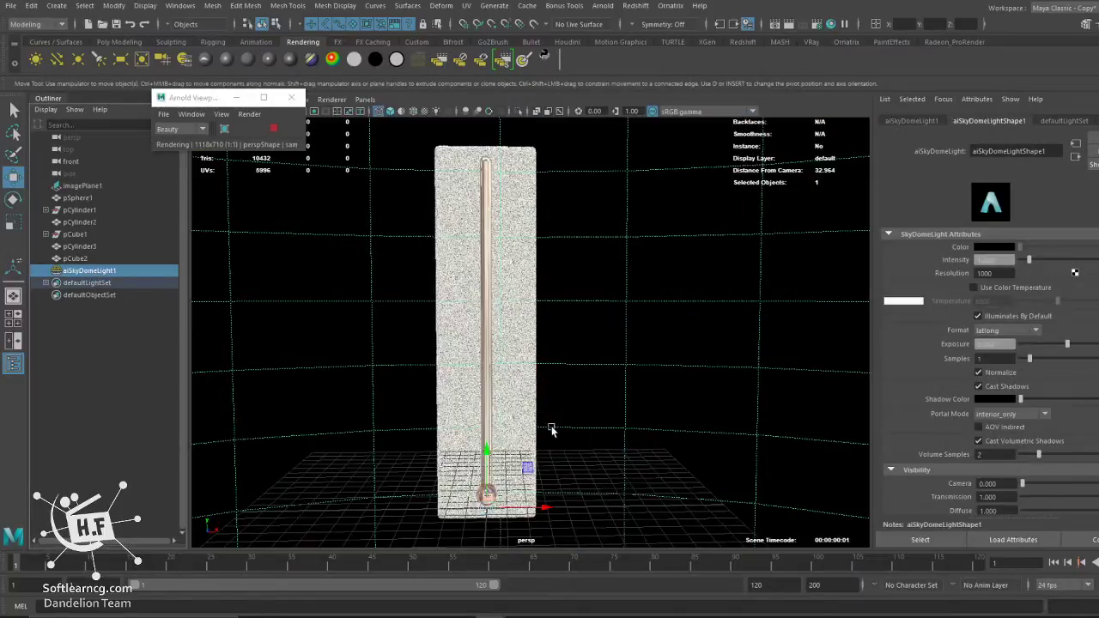
{"action": "right_click_drag", "start_coordinate": [540, 430], "coordinate": [568, 417], "text": "alt"}
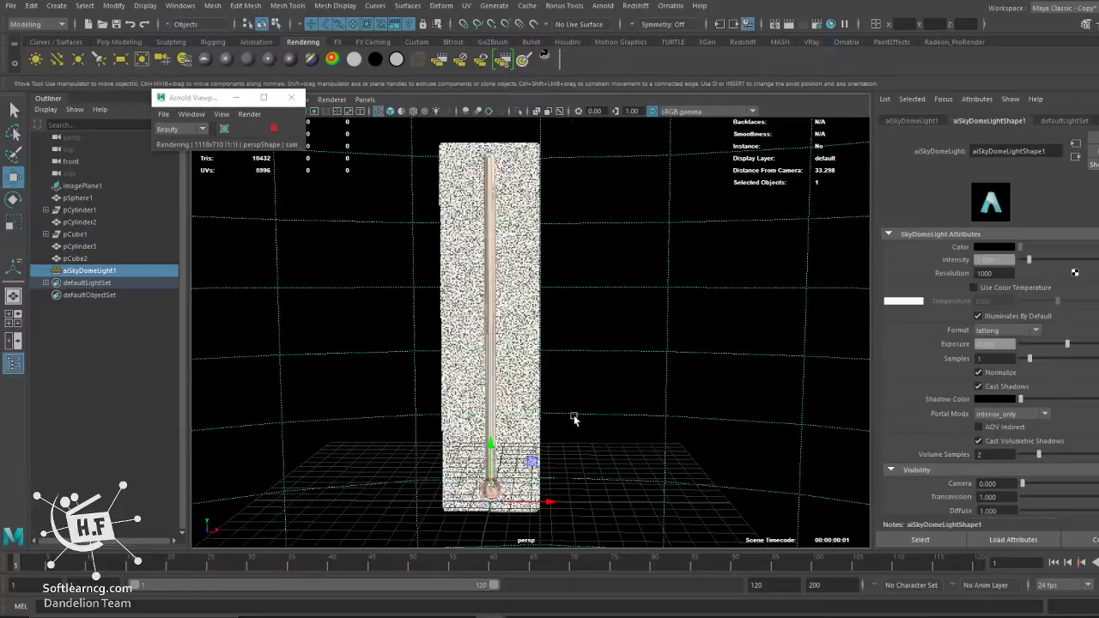
Stop the Arnold IPR, switch to shaded display, and set the dome's Viewport Facing to back.
{"action": "left_click", "coordinate": [274, 130]}
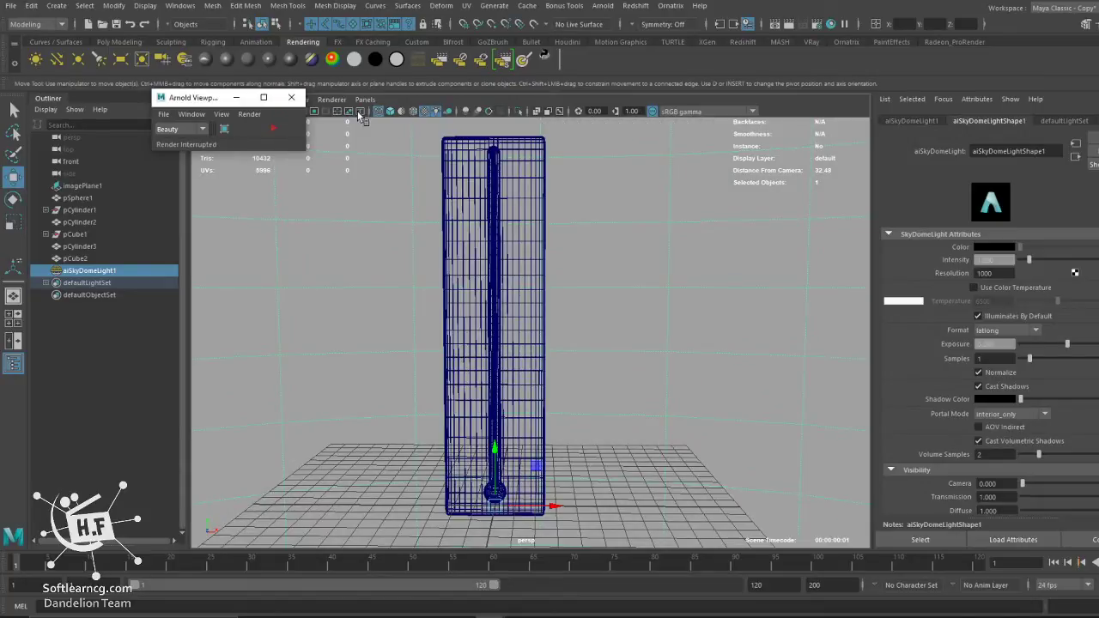
{"action": "left_click", "coordinate": [389, 111]}
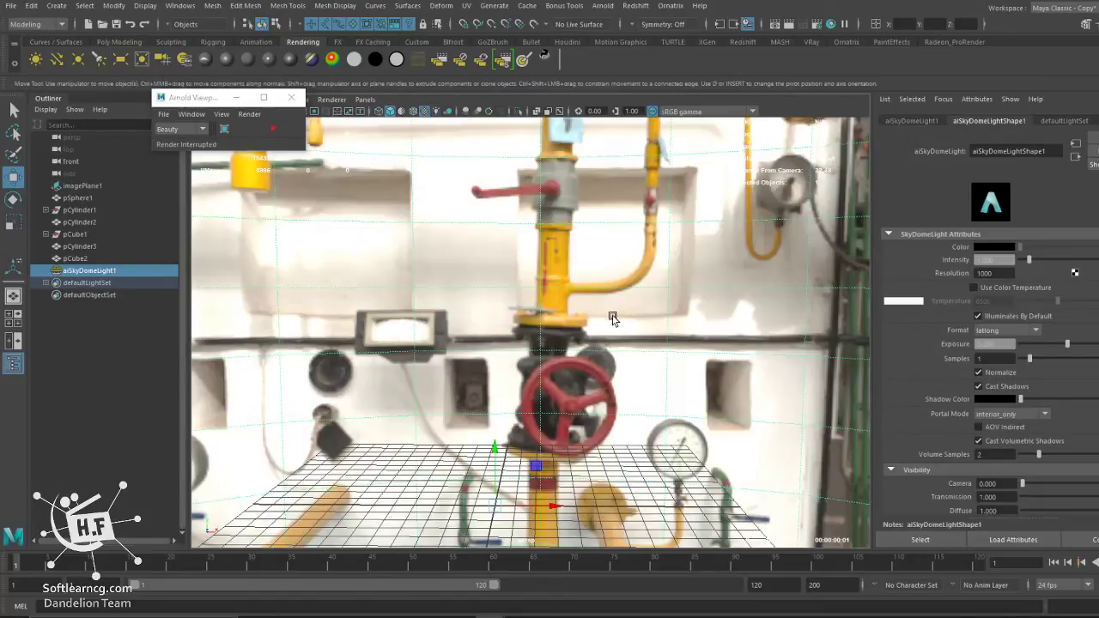
{"action": "scroll", "coordinate": [994, 394], "scroll_direction": "down", "scroll_amount": 1}
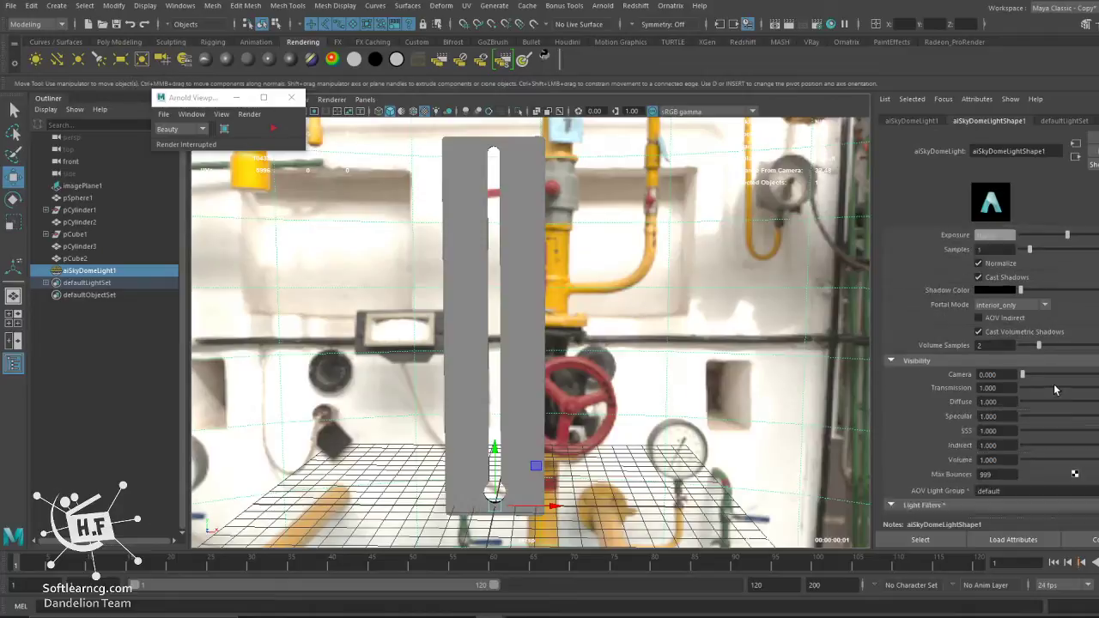
{"action": "scroll", "coordinate": [987, 429], "scroll_direction": "down", "scroll_amount": 1}
{"action": "scroll", "coordinate": [978, 457], "scroll_direction": "down", "scroll_amount": 1}
{"action": "scroll", "coordinate": [986, 460], "scroll_direction": "down", "scroll_amount": 1}
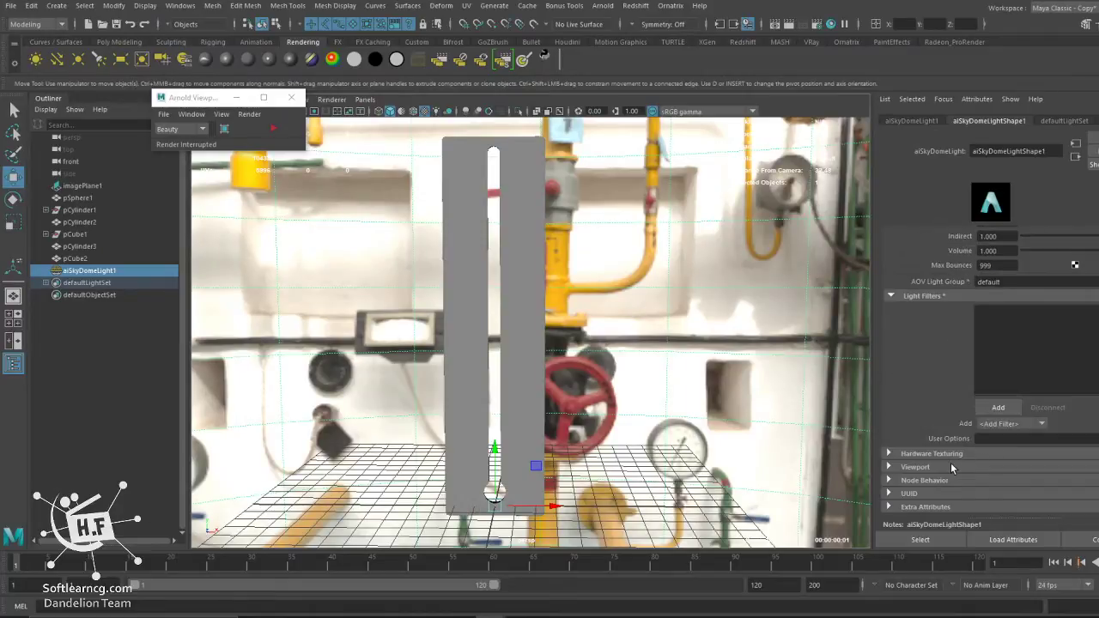
{"action": "left_click", "coordinate": [950, 464]}
{"action": "left_click", "coordinate": [994, 493]}
{"action": "left_click", "coordinate": [996, 508]}
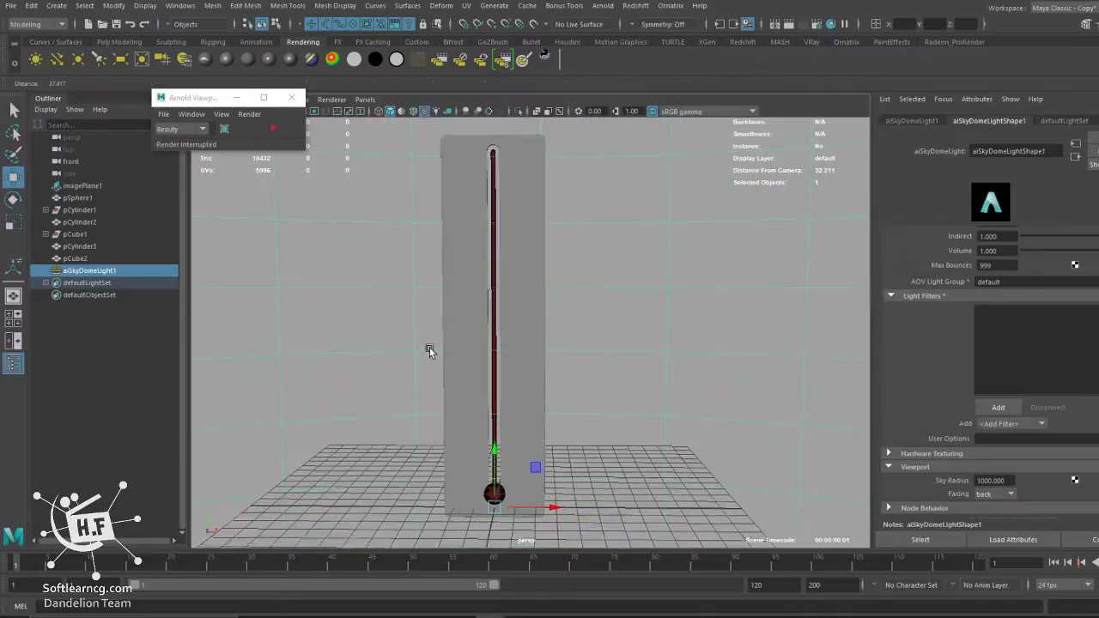
{"action": "mouse_move", "coordinate": [429, 348]}
{"action": "left_mouse_down", "text": "alt"}
{"action": "mouse_move", "coordinate": [481, 354]}
{"action": "mouse_move", "coordinate": [486, 281]}
{"action": "left_mouse_up", "text": "alt"}
Select the body pCube2 and give aiStandardSurface1 a beige-tan base colour.
{"action": "left_click", "coordinate": [496, 265]}
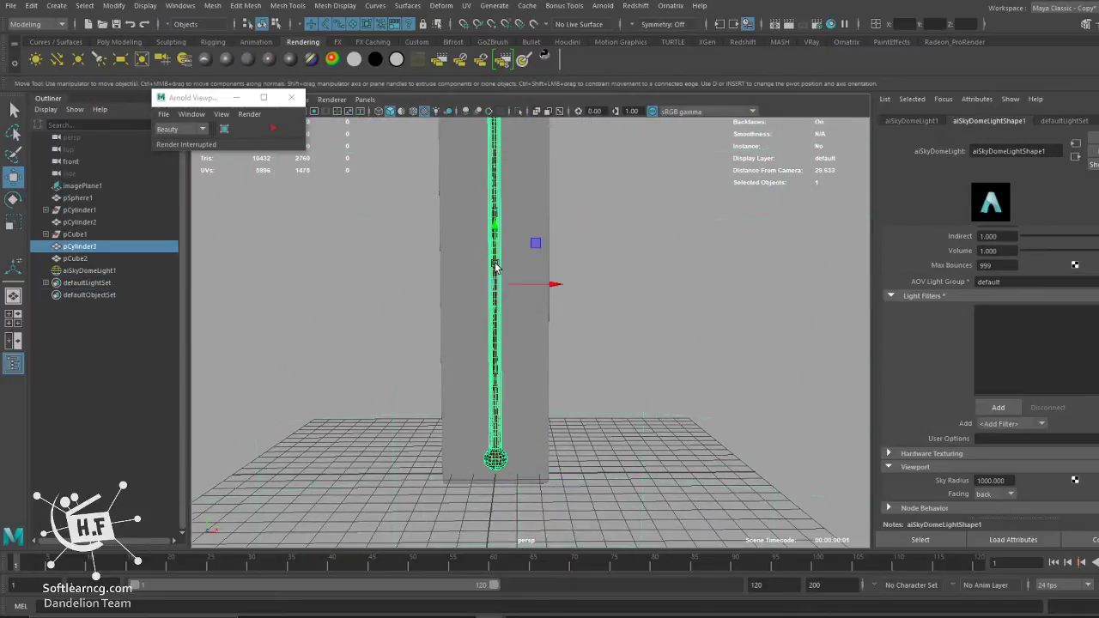
{"action": "left_click", "coordinate": [531, 204]}
{"action": "left_click", "coordinate": [1081, 121]}
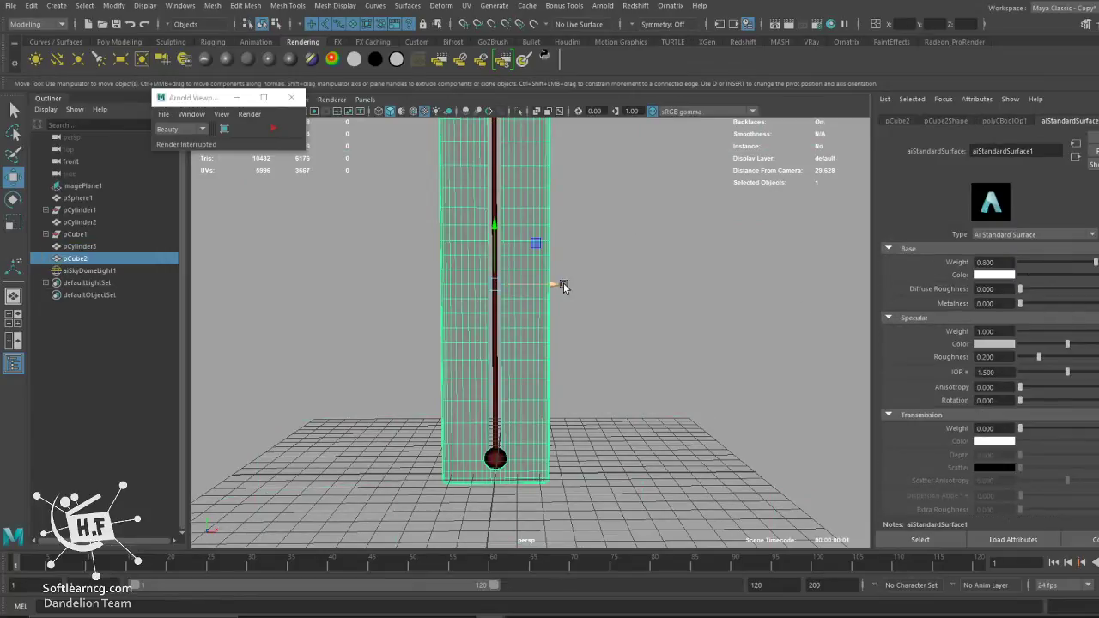
{"action": "left_click", "coordinate": [1011, 275]}
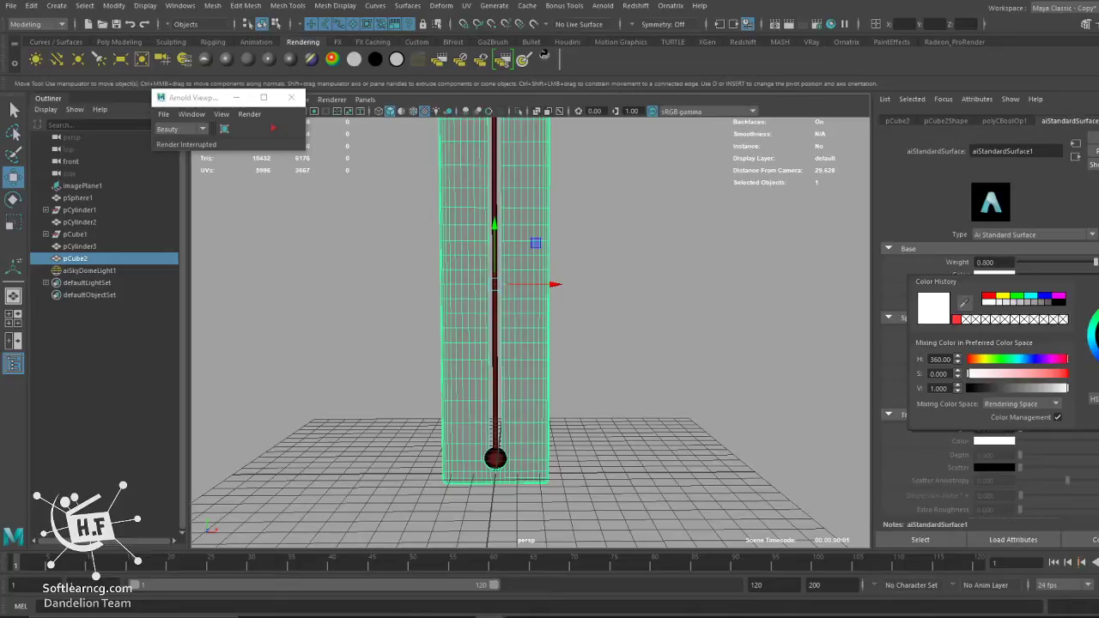
{"action": "left_click_drag", "start_coordinate": [968, 373], "coordinate": [1002, 373]}
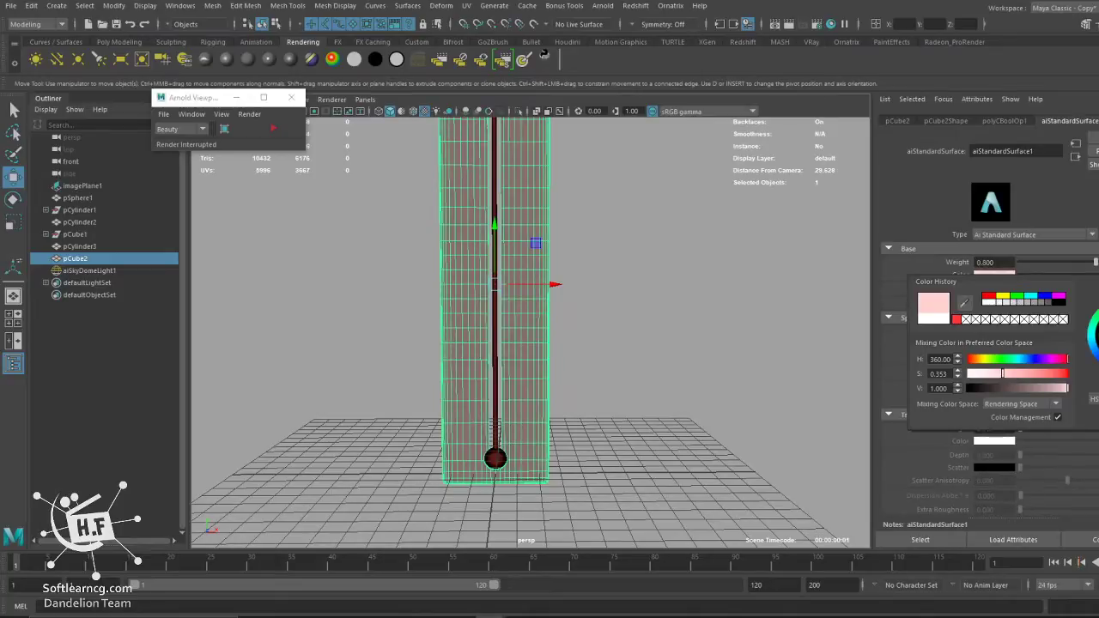
{"action": "left_click", "coordinate": [977, 358]}
{"action": "left_click", "coordinate": [1038, 373]}
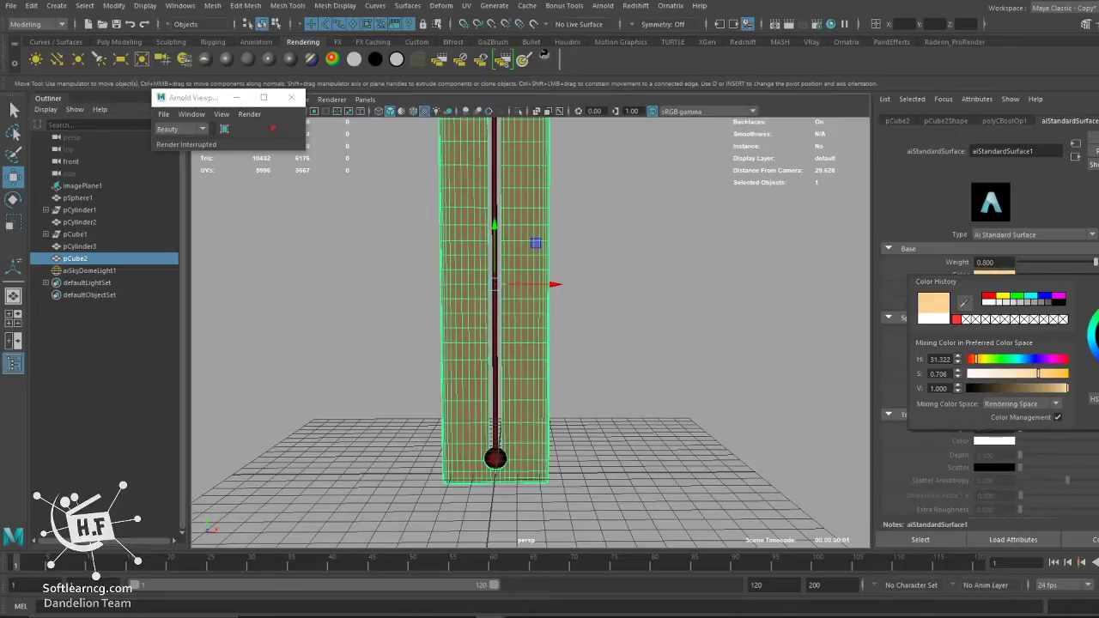
{"action": "left_click_drag", "start_coordinate": [1032, 374], "coordinate": [1019, 373]}
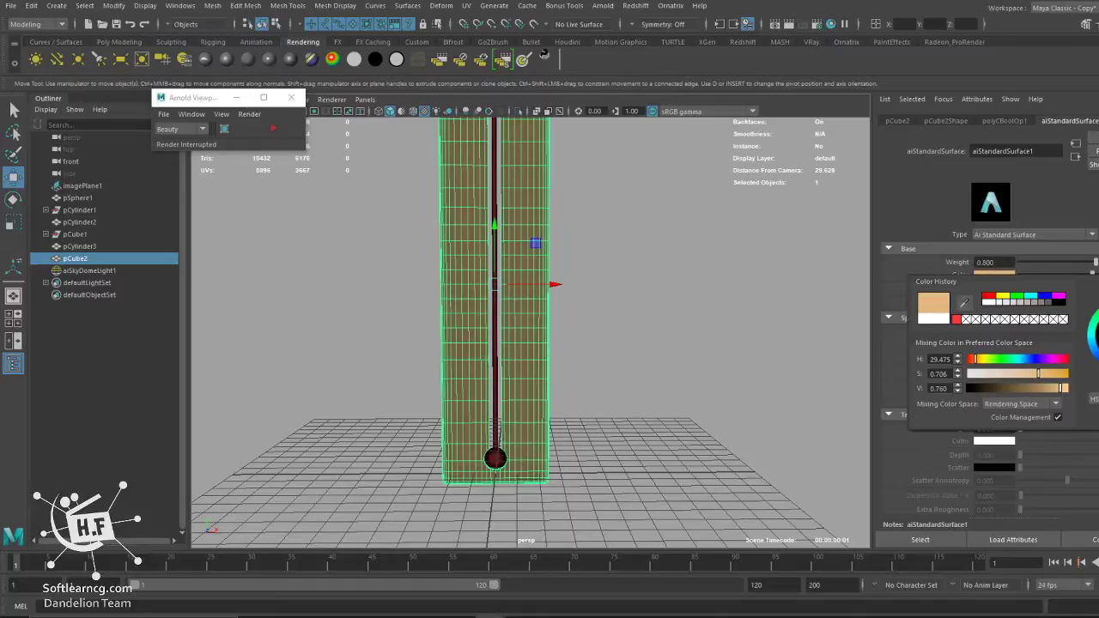
{"action": "left_click", "coordinate": [1014, 373]}
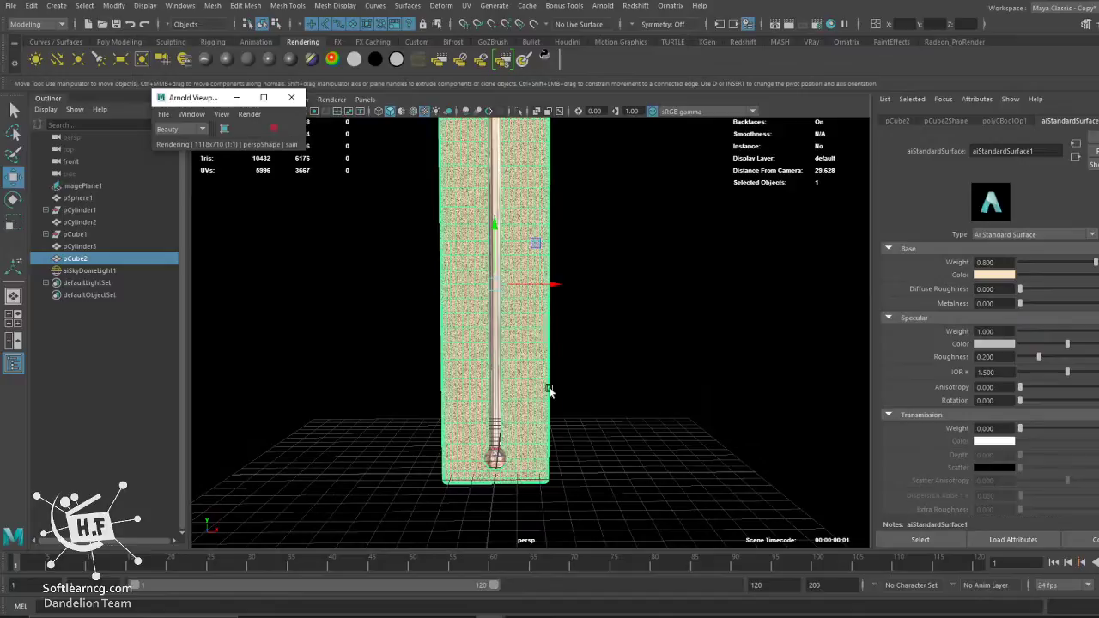
Select the glass tube pCylinder3 and browse its material's Emission and Geometry sections.
{"action": "left_click", "coordinate": [498, 357]}
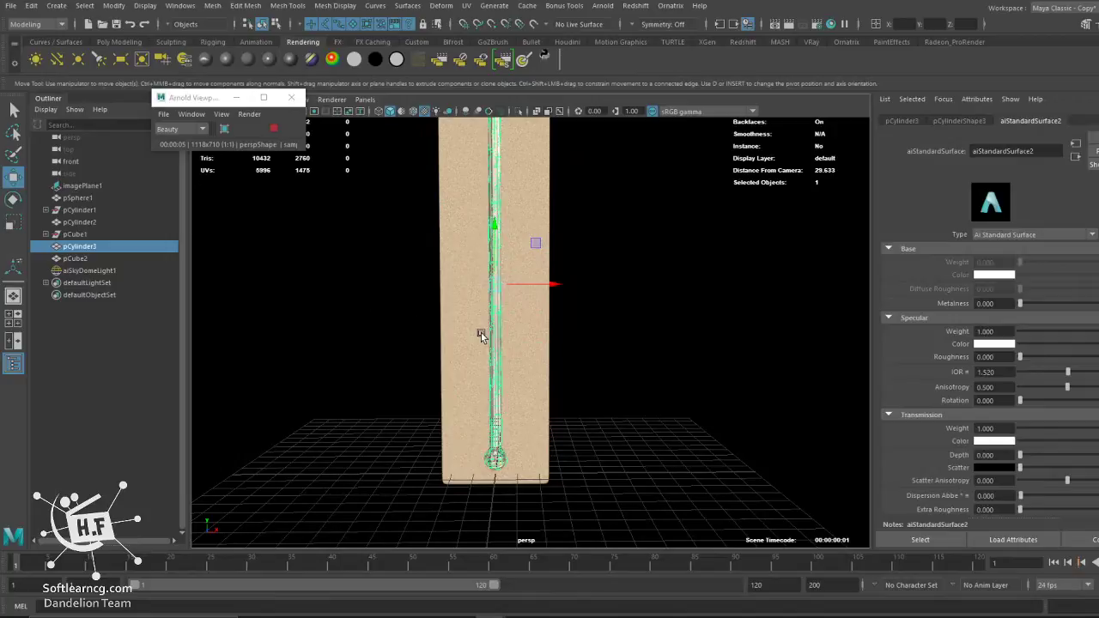
{"action": "scroll", "coordinate": [1055, 352], "scroll_direction": "down", "scroll_amount": 5}
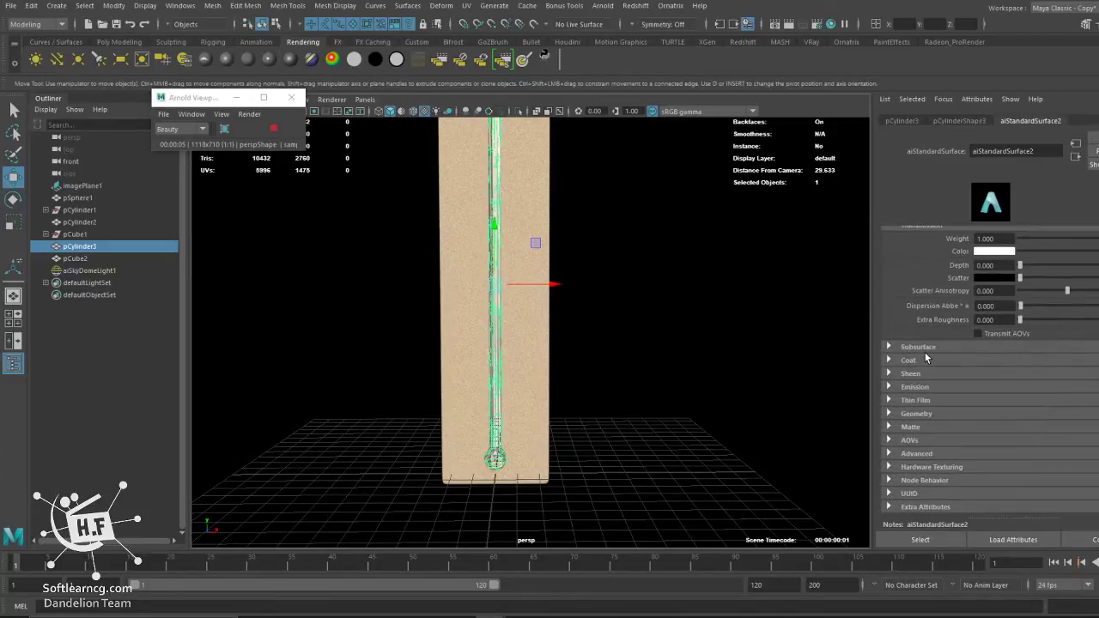
{"action": "left_click", "coordinate": [915, 387]}
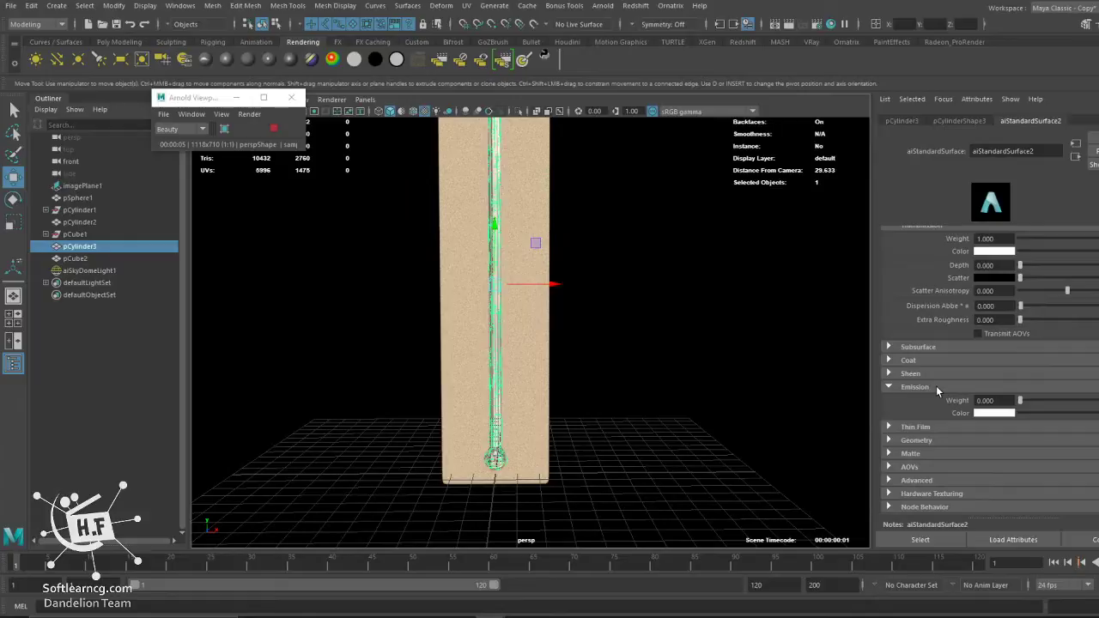
{"action": "left_click", "coordinate": [938, 388]}
{"action": "left_click", "coordinate": [936, 414]}
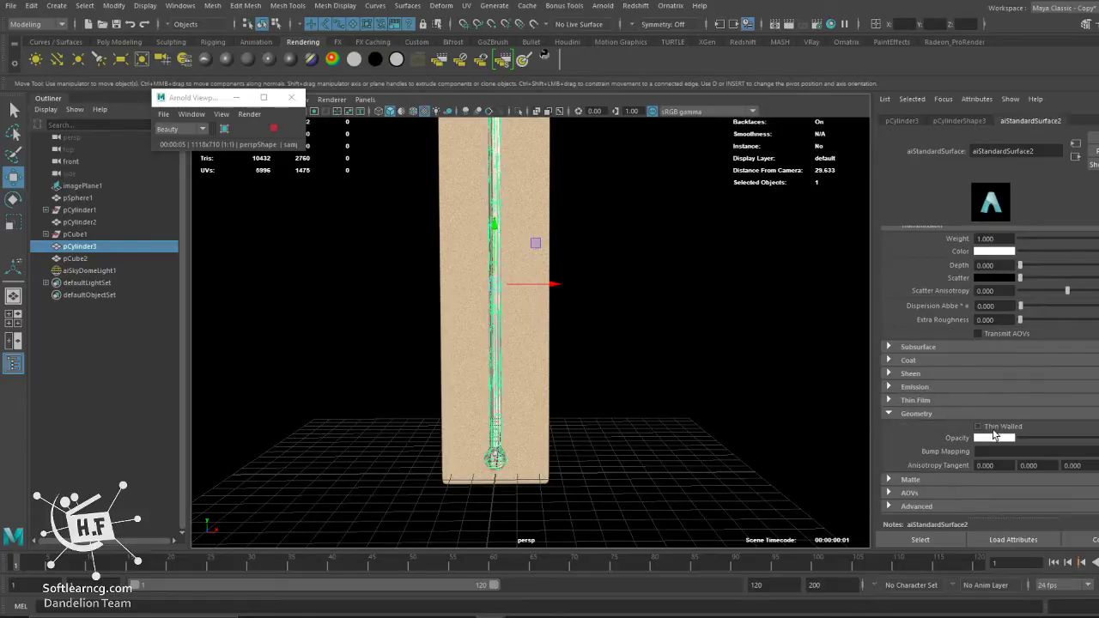
{"action": "left_click", "coordinate": [945, 414]}
{"action": "scroll", "coordinate": [978, 361], "scroll_direction": "up", "scroll_amount": 1}
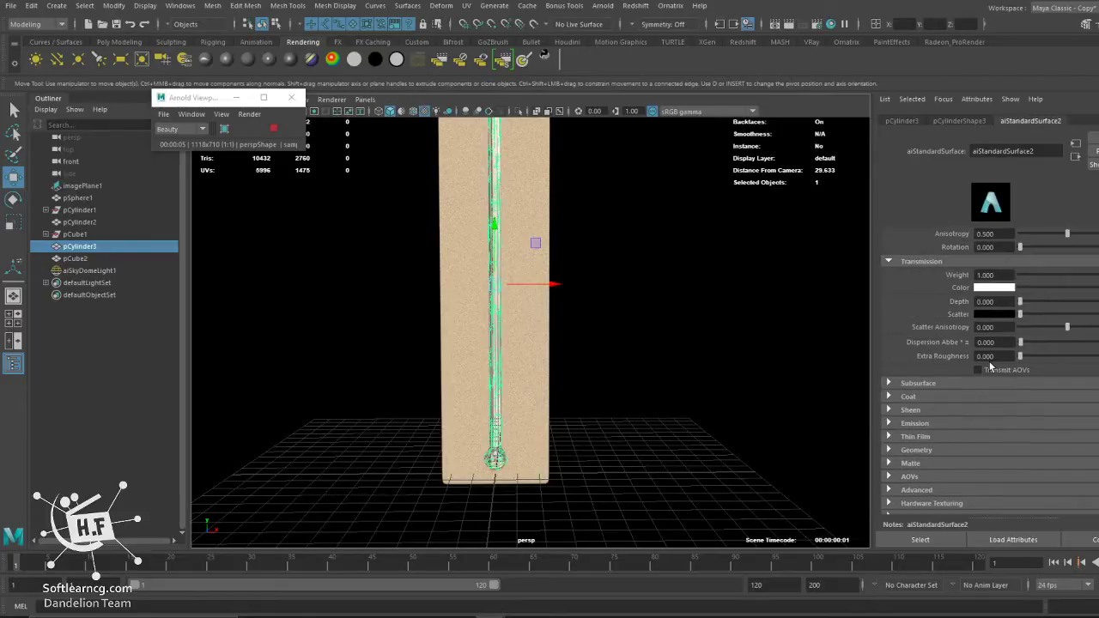
{"action": "scroll", "coordinate": [987, 364], "scroll_direction": "up", "scroll_amount": 2}
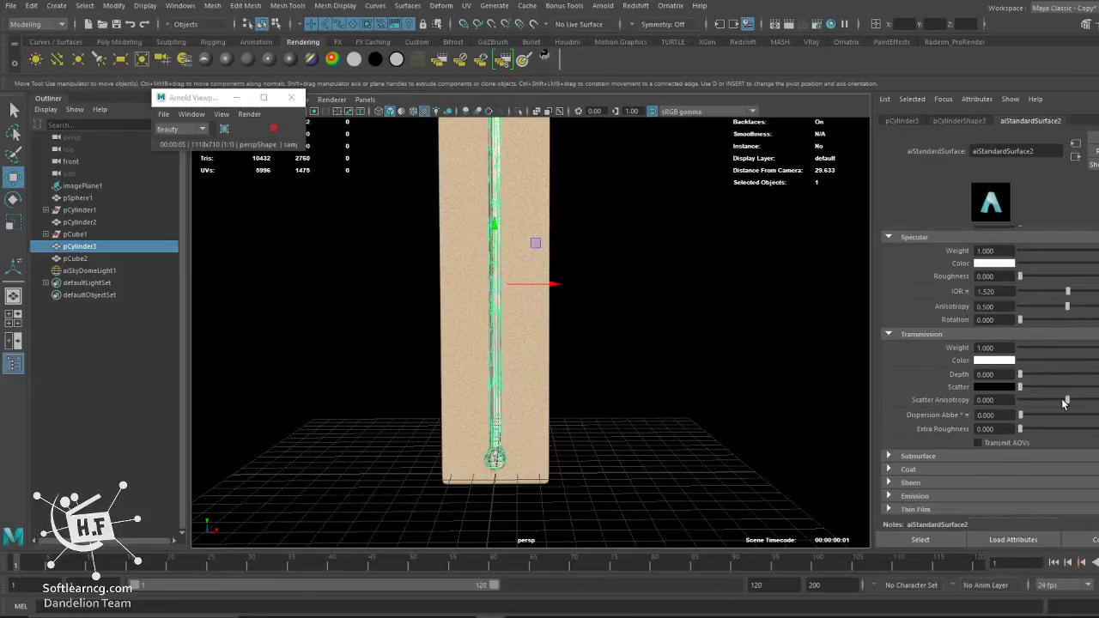
Set Transmission Scatter Anisotropy to 0 and adjust the transmission Depth slider.
{"action": "left_click_drag", "start_coordinate": [1063, 401], "coordinate": [1041, 403]}
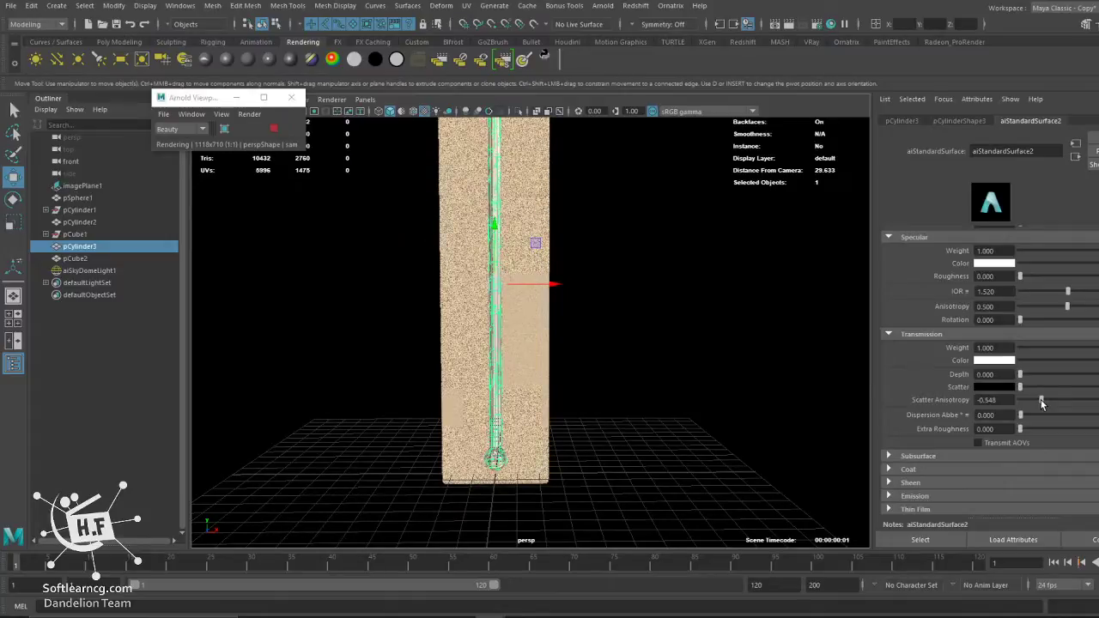
{"action": "scroll", "coordinate": [618, 321], "scroll_direction": "up", "scroll_amount": 5}
{"action": "middle_click_drag", "start_coordinate": [630, 320], "coordinate": [693, 326], "text": "alt"}
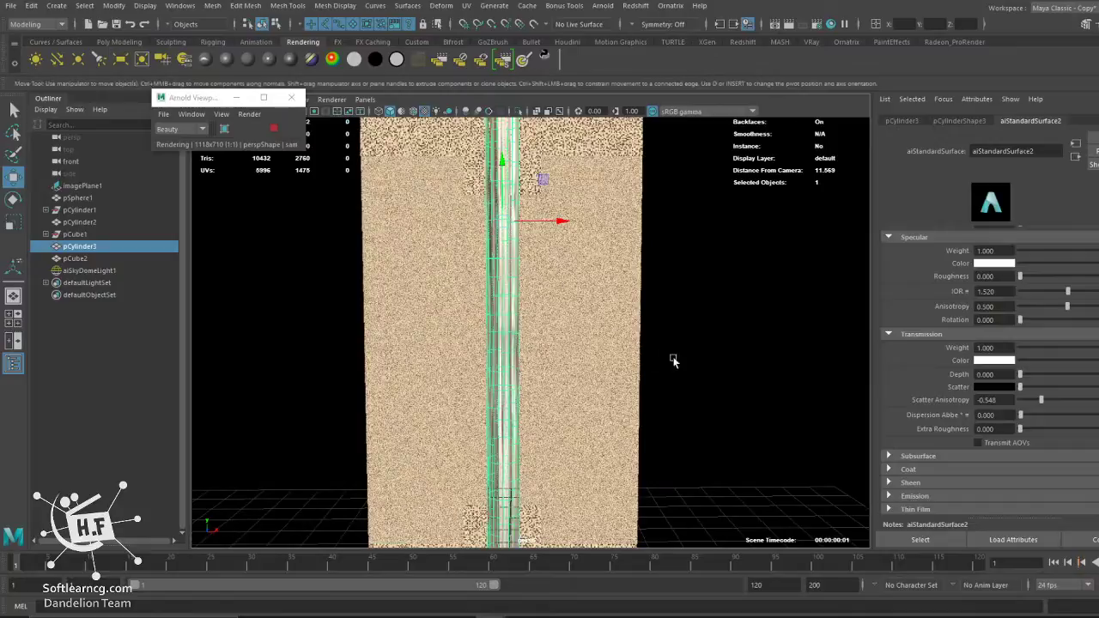
{"action": "mouse_move", "coordinate": [1040, 400]}
{"action": "left_mouse_down"}
{"action": "mouse_move", "coordinate": [1074, 401]}
{"action": "mouse_move", "coordinate": [1029, 403]}
{"action": "mouse_move", "coordinate": [1078, 400]}
{"action": "left_mouse_up"}
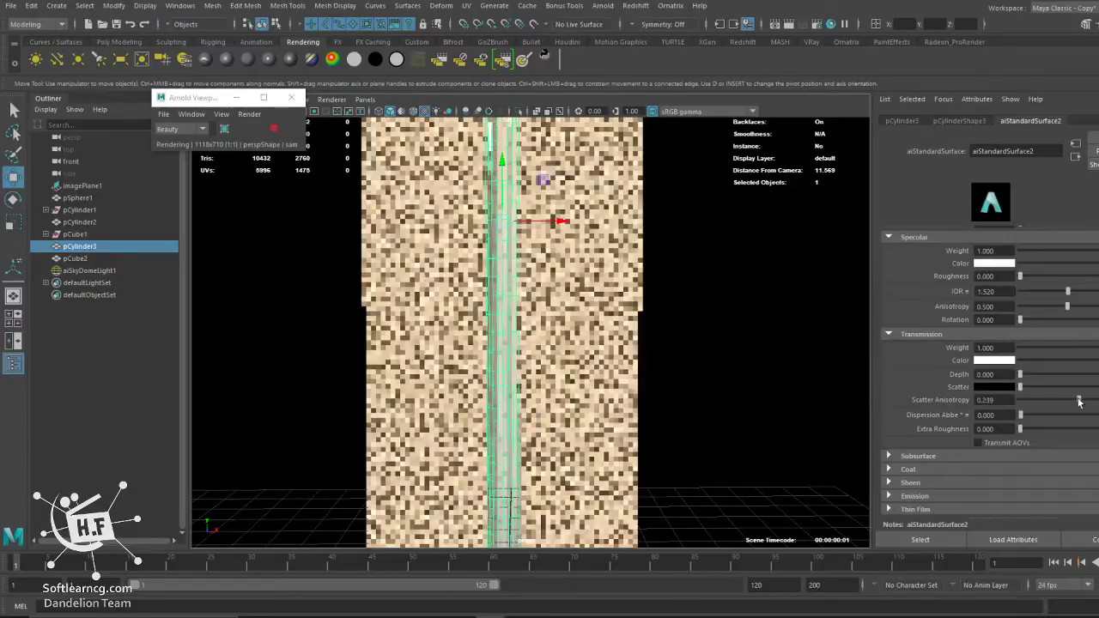
{"action": "key", "text": "Return"}
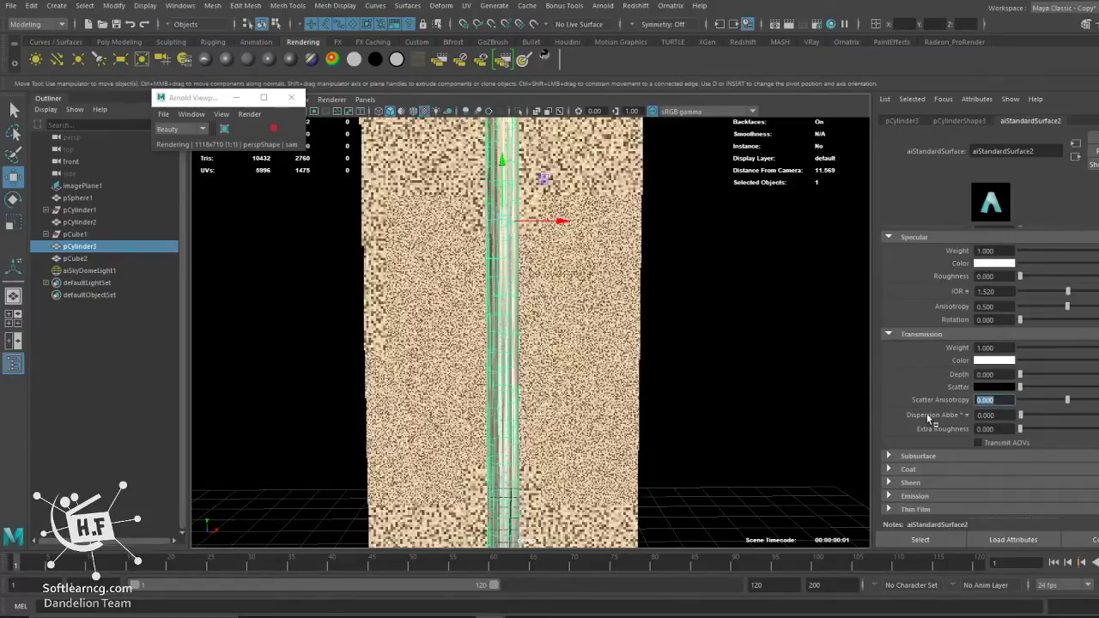
{"action": "mouse_move", "coordinate": [1034, 382]}
{"action": "left_mouse_down"}
{"action": "mouse_move", "coordinate": [1093, 383]}
{"action": "mouse_move", "coordinate": [894, 371]}
{"action": "left_mouse_up"}
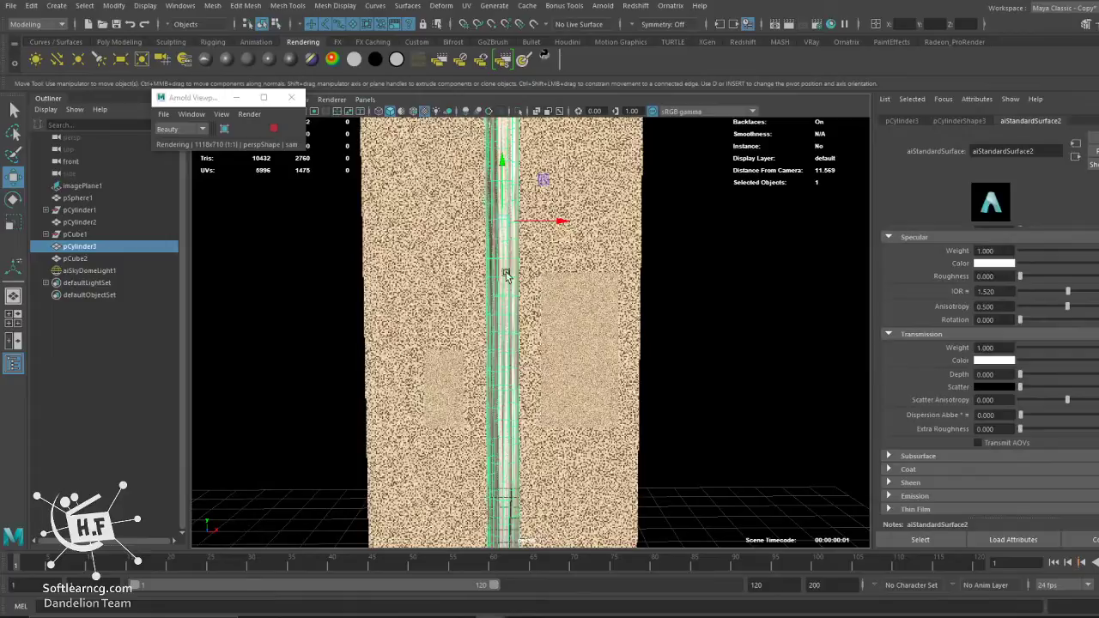
Set pCylinderShape3's Arnold Translator to mesh_light, then select the sky dome light.
{"action": "left_click", "coordinate": [958, 121]}
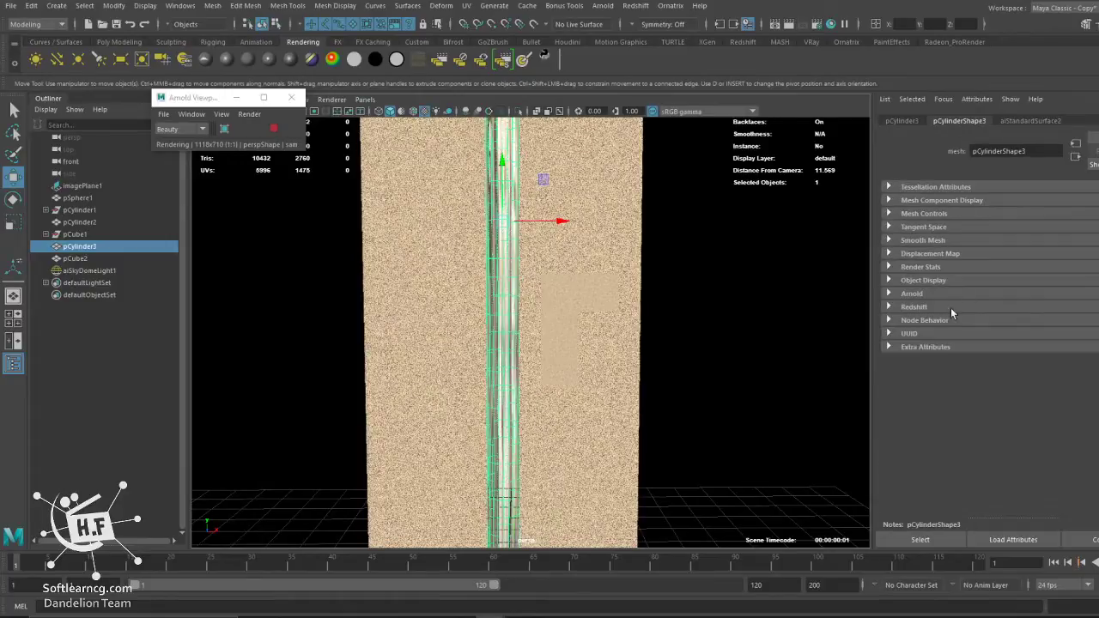
{"action": "left_click", "coordinate": [911, 293]}
{"action": "left_click", "coordinate": [1028, 310]}
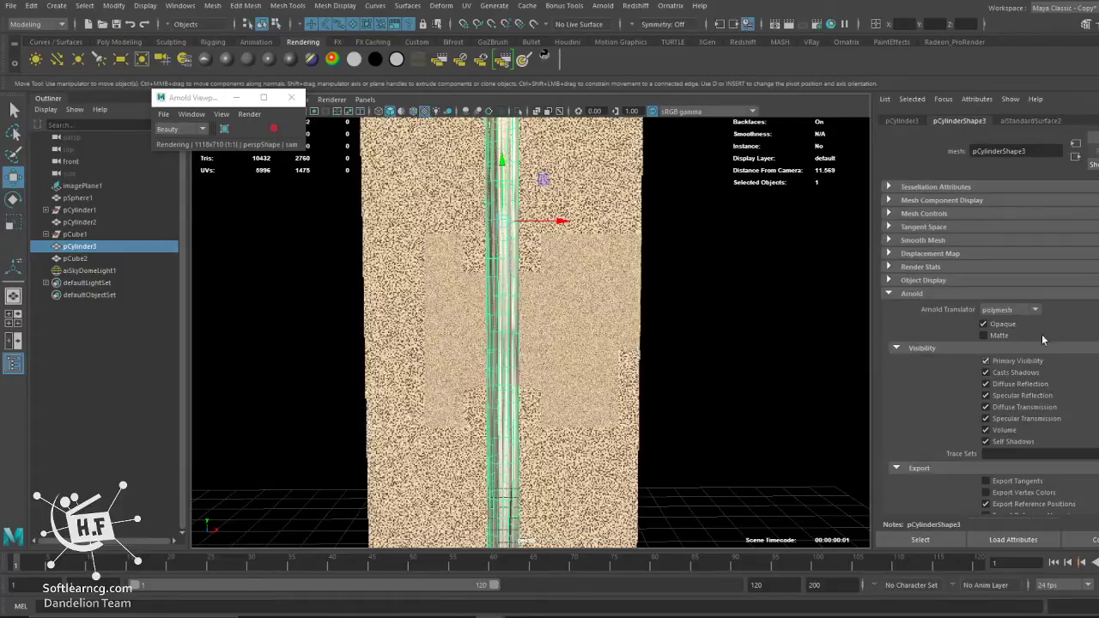
{"action": "left_click", "coordinate": [997, 323]}
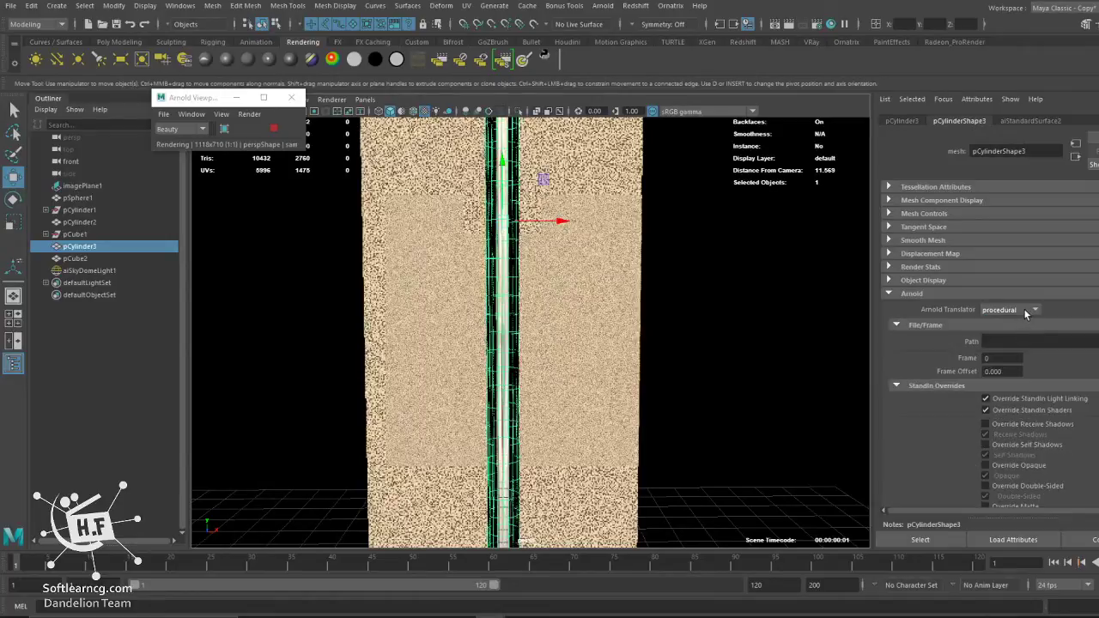
{"action": "left_click", "coordinate": [1028, 312]}
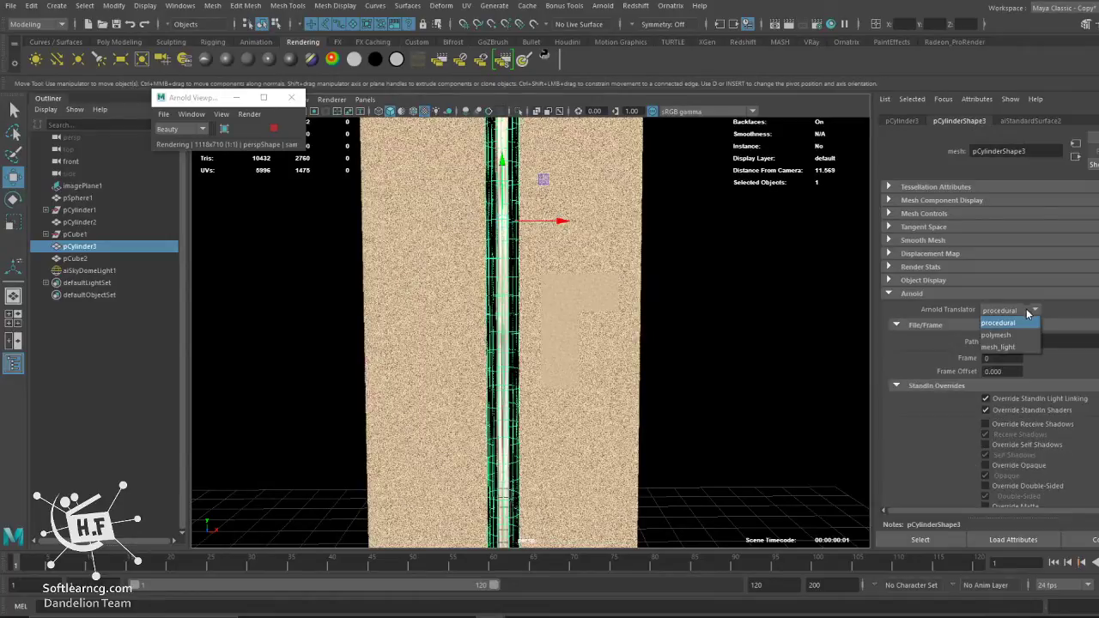
{"action": "left_click", "coordinate": [1013, 348]}
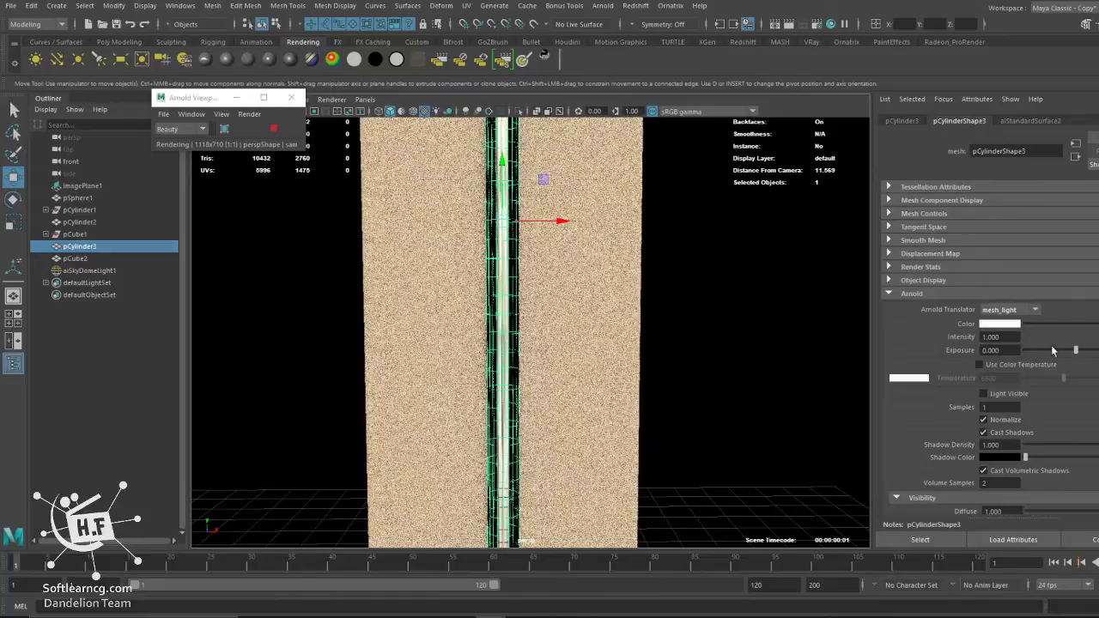
{"action": "scroll", "coordinate": [647, 336], "scroll_direction": "down", "scroll_amount": 3}
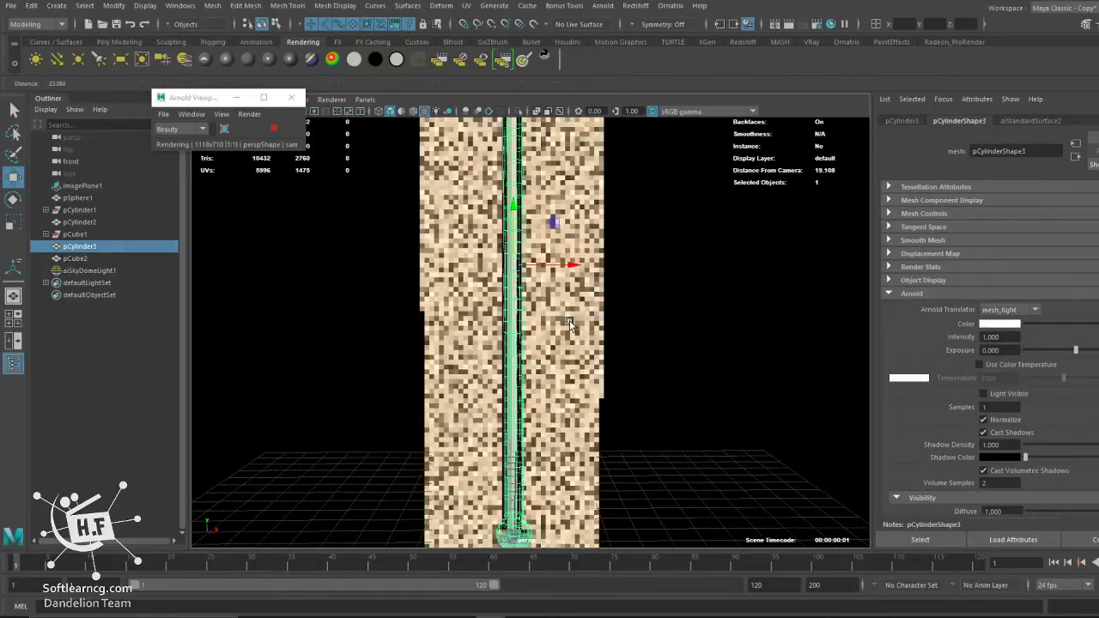
{"action": "left_click", "coordinate": [552, 327]}
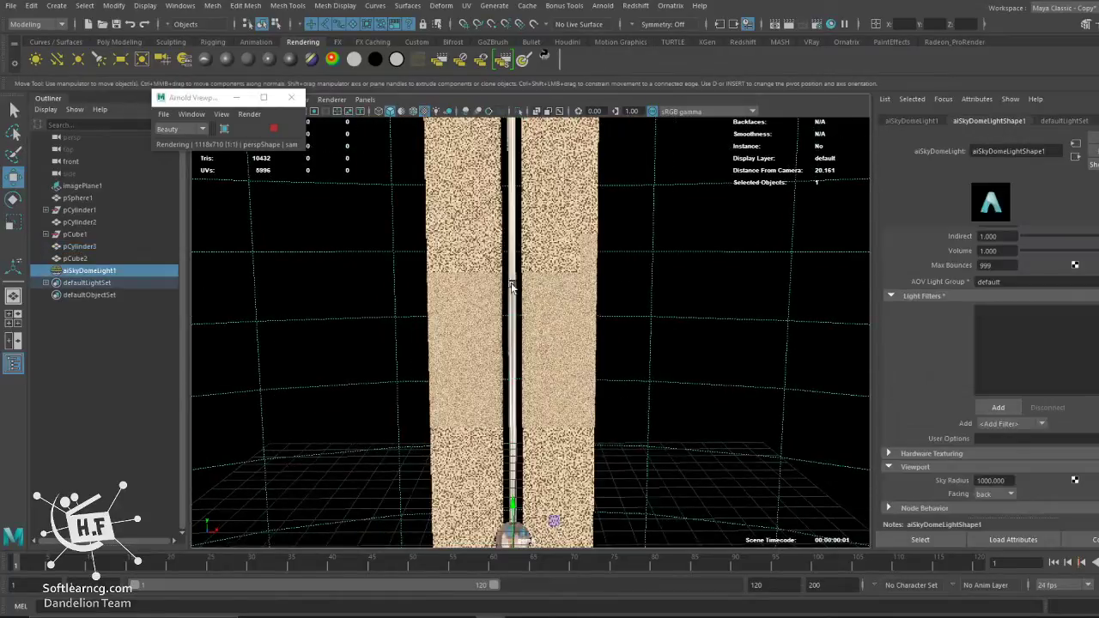
Box-select the thermometer pieces and inspect the aiStandardSurface materials of pCube2 and pCylinder3.
{"action": "left_click_drag", "start_coordinate": [552, 327], "coordinate": [535, 294]}
{"action": "left_click", "coordinate": [539, 349], "text": "ctrl"}
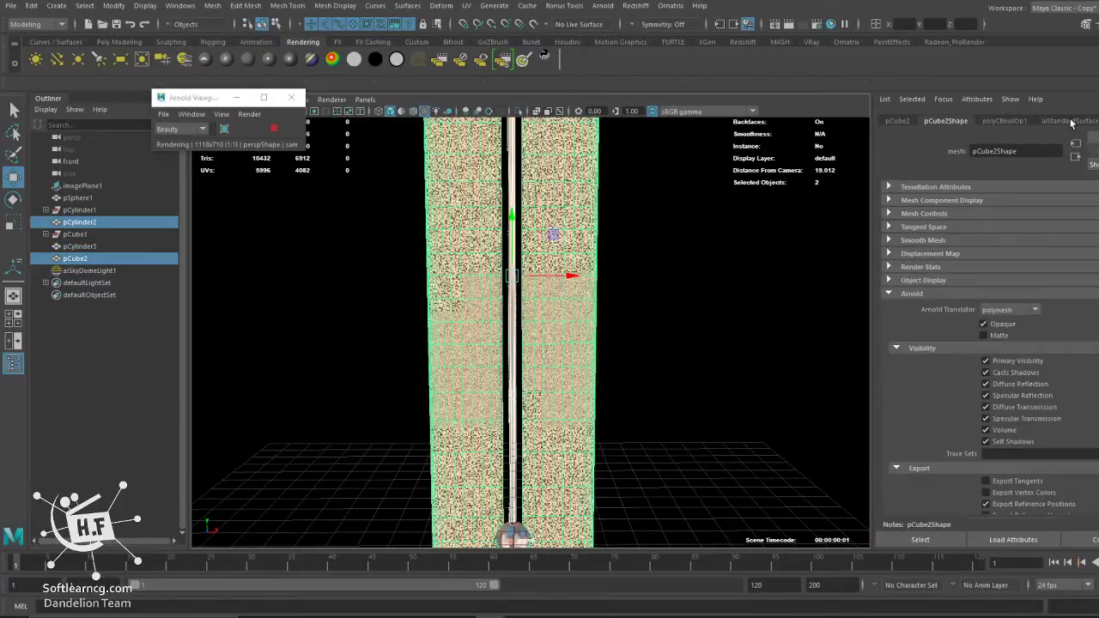
{"action": "left_click", "coordinate": [1064, 120]}
{"action": "scroll", "coordinate": [1061, 307], "scroll_direction": "up", "scroll_amount": 3}
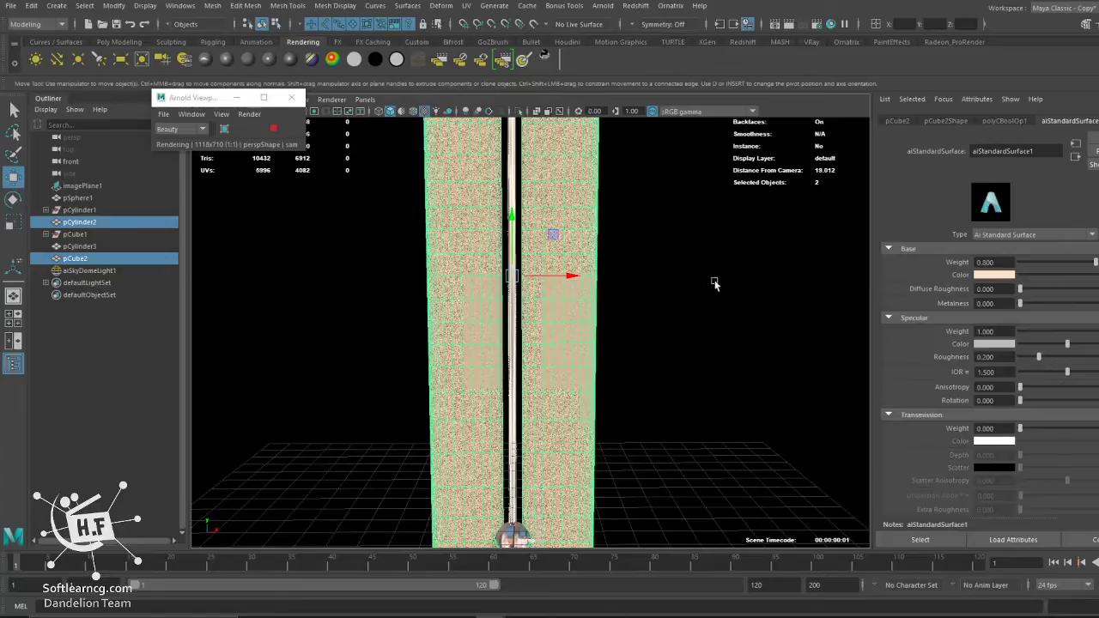
{"action": "left_click", "coordinate": [512, 249], "text": "shift"}
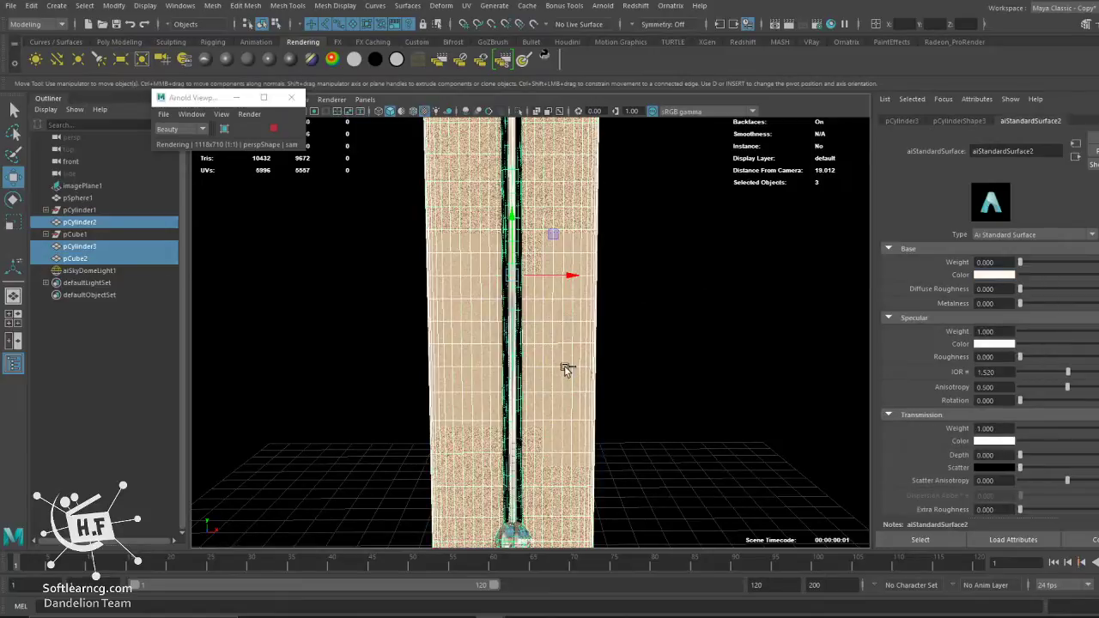
{"action": "left_click", "coordinate": [562, 368], "text": "ctrl"}
Give pCylinder2's aiStandardSurface3 Transmission weight 0, Base weight 1 and a red base colour.
{"action": "left_click", "coordinate": [528, 395]}
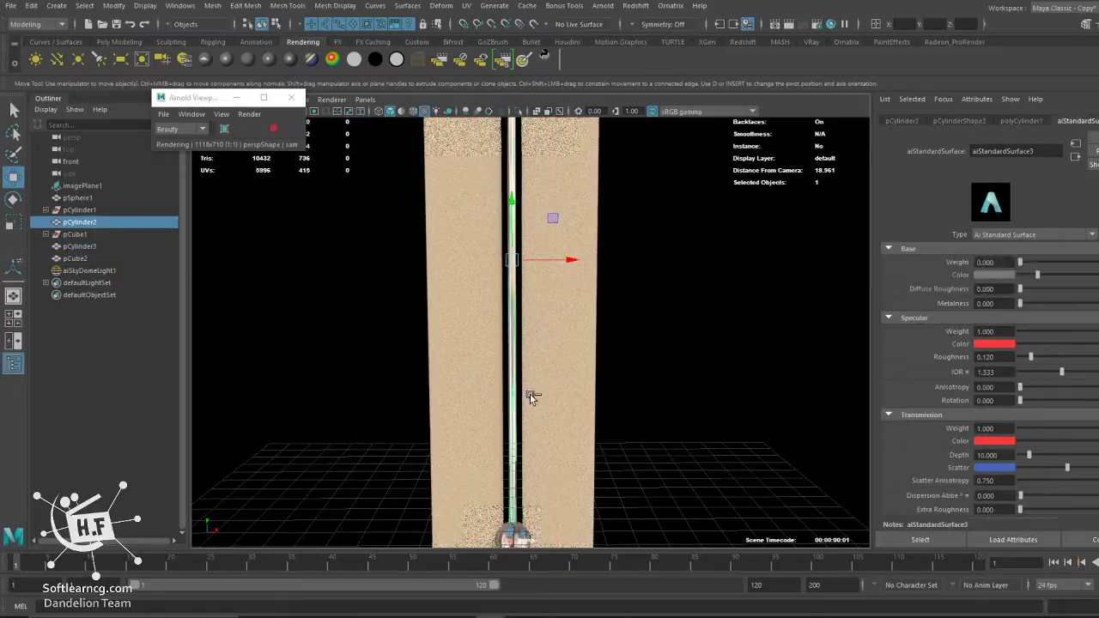
{"action": "scroll", "coordinate": [1048, 377], "scroll_direction": "down", "scroll_amount": 5}
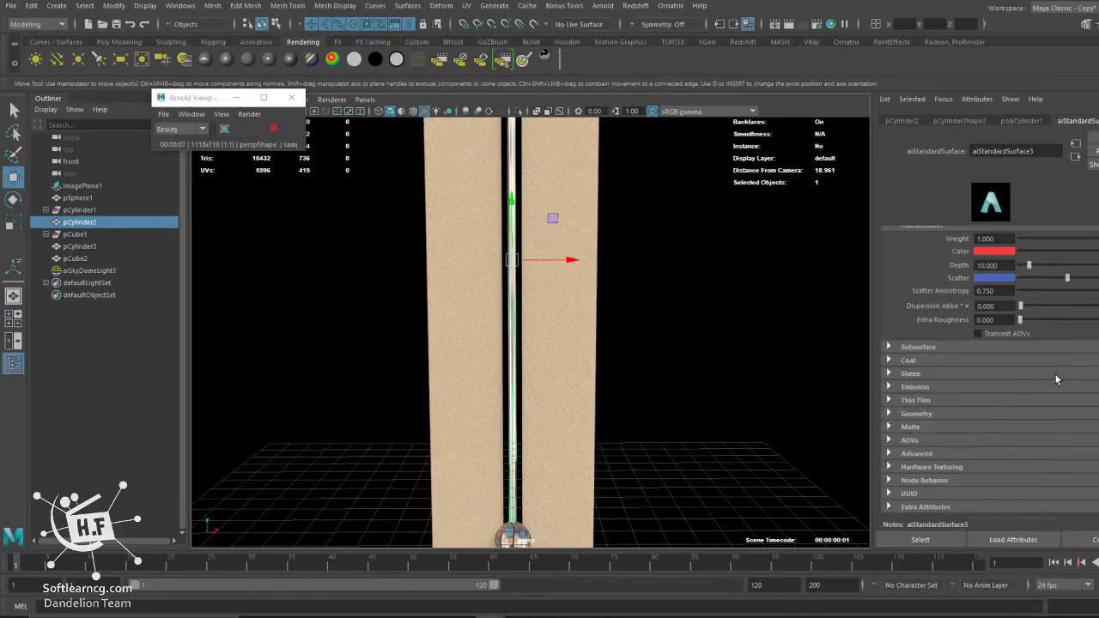
{"action": "scroll", "coordinate": [1036, 337], "scroll_direction": "up", "scroll_amount": 3}
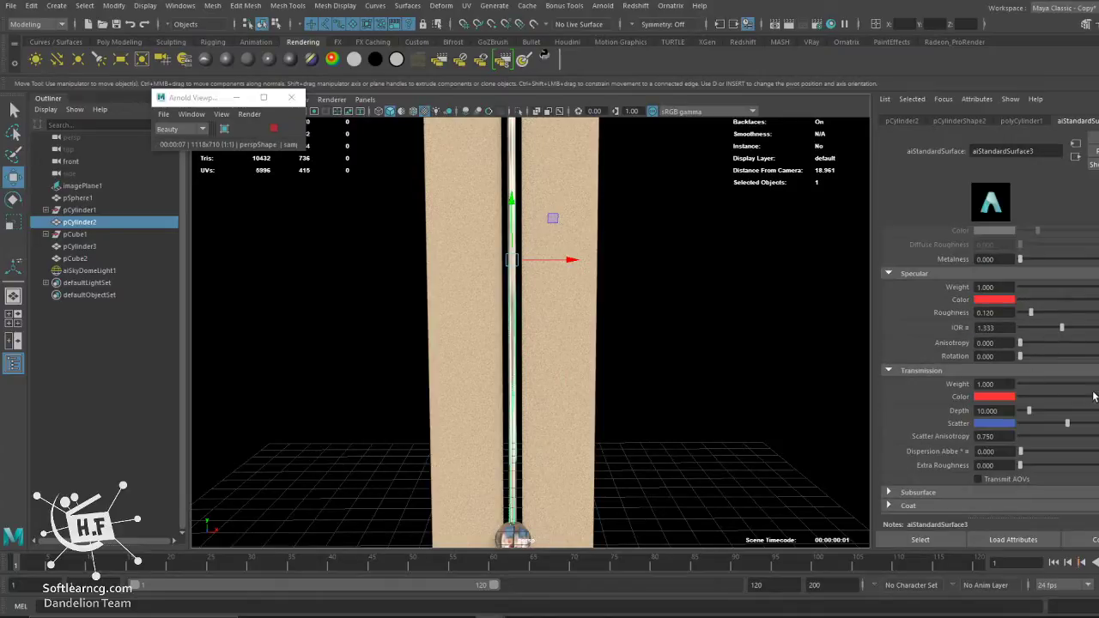
{"action": "left_click_drag", "start_coordinate": [1093, 393], "coordinate": [990, 396]}
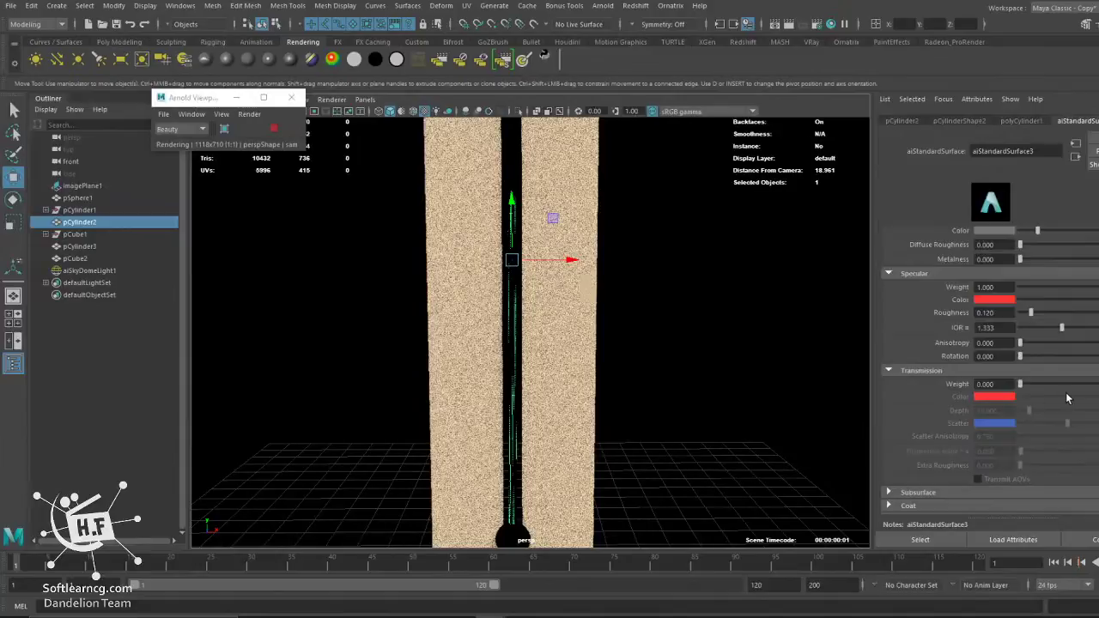
{"action": "scroll", "coordinate": [834, 369], "scroll_direction": "down", "scroll_amount": 1}
{"action": "scroll", "coordinate": [630, 343], "scroll_direction": "down", "scroll_amount": 1}
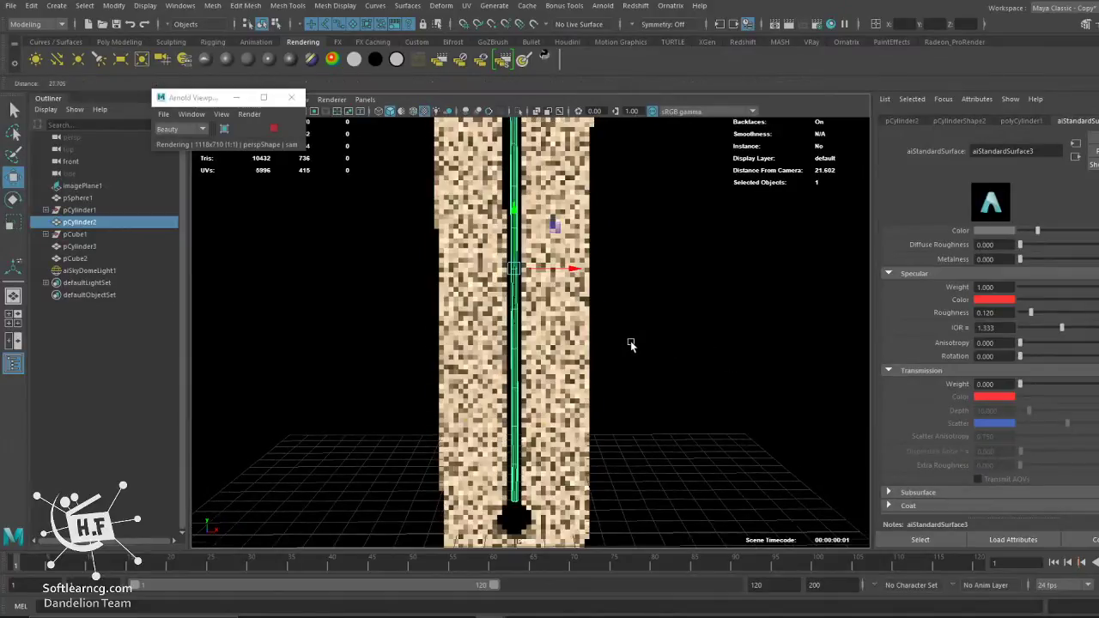
{"action": "scroll", "coordinate": [987, 344], "scroll_direction": "up", "scroll_amount": 2}
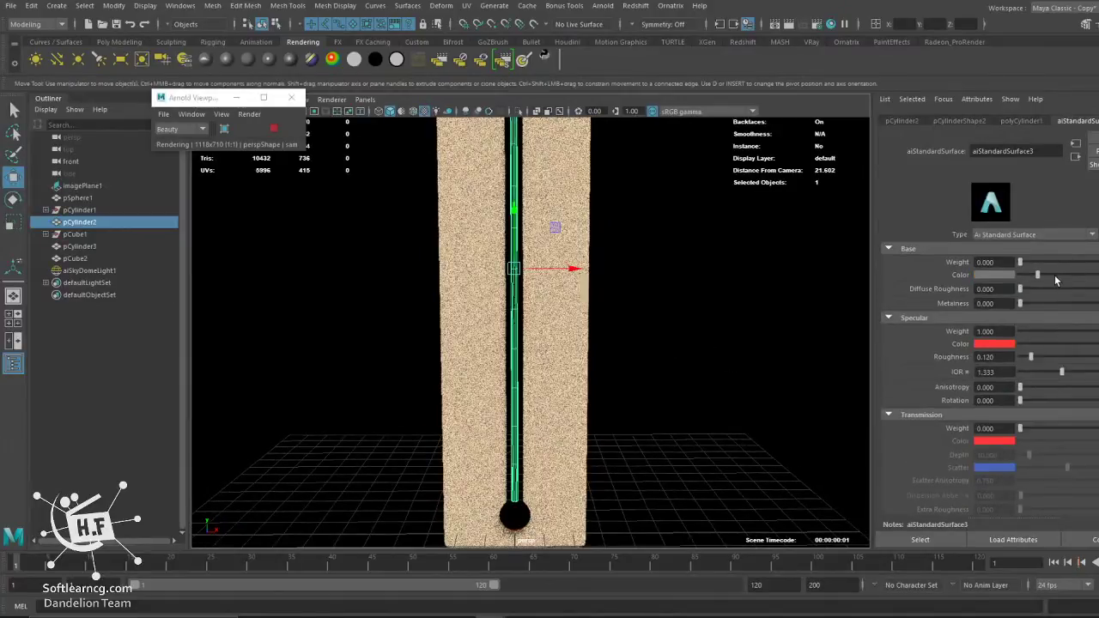
{"action": "left_click", "coordinate": [1077, 276]}
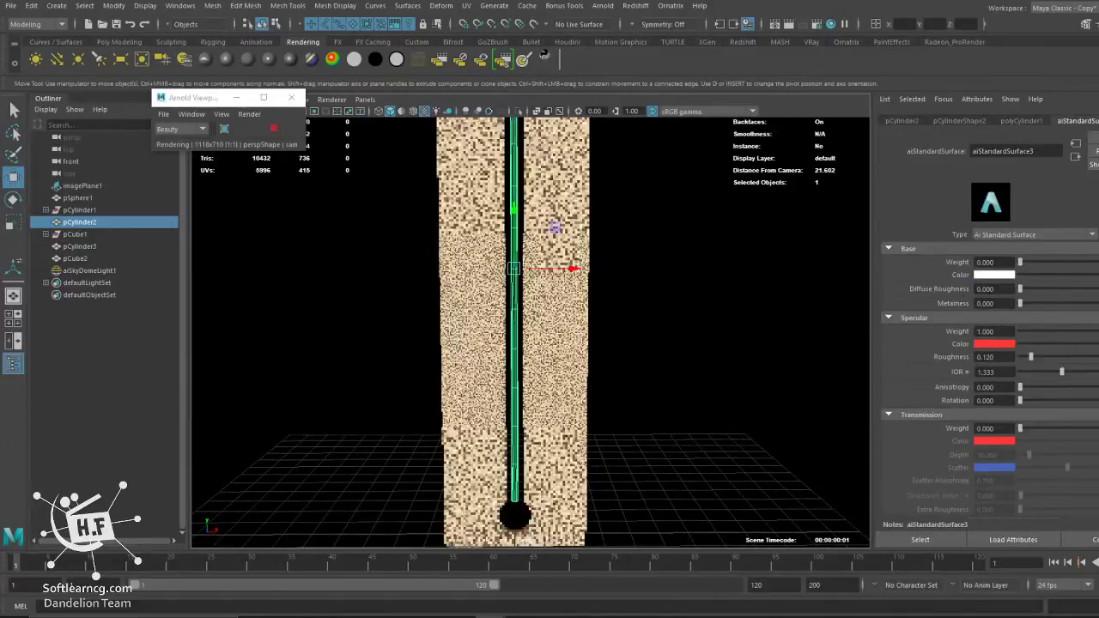
{"action": "left_click", "coordinate": [994, 275]}
{"action": "left_click", "coordinate": [988, 255]}
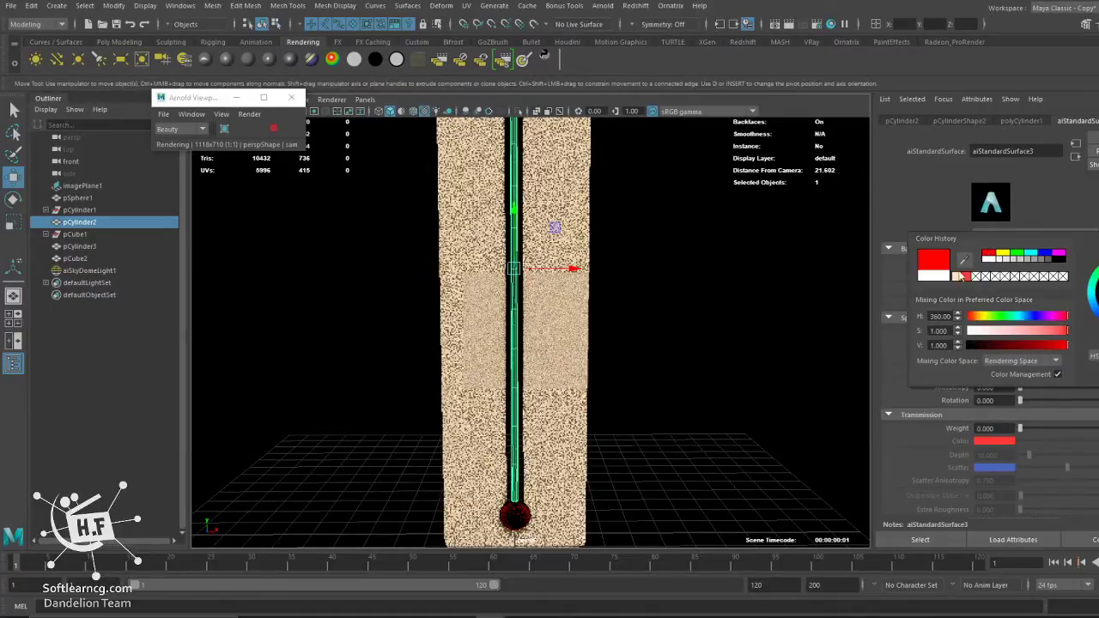
Set the glass tube pCylinder3's Arnold Translator back to polymesh.
{"action": "left_click", "coordinate": [523, 210]}
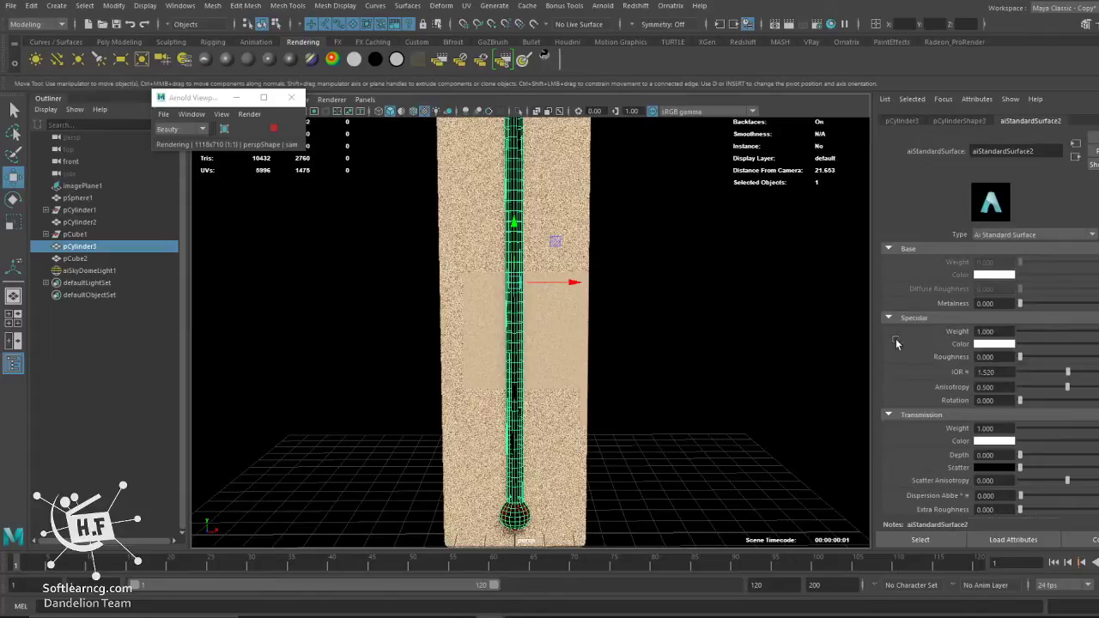
{"action": "left_click", "coordinate": [958, 120]}
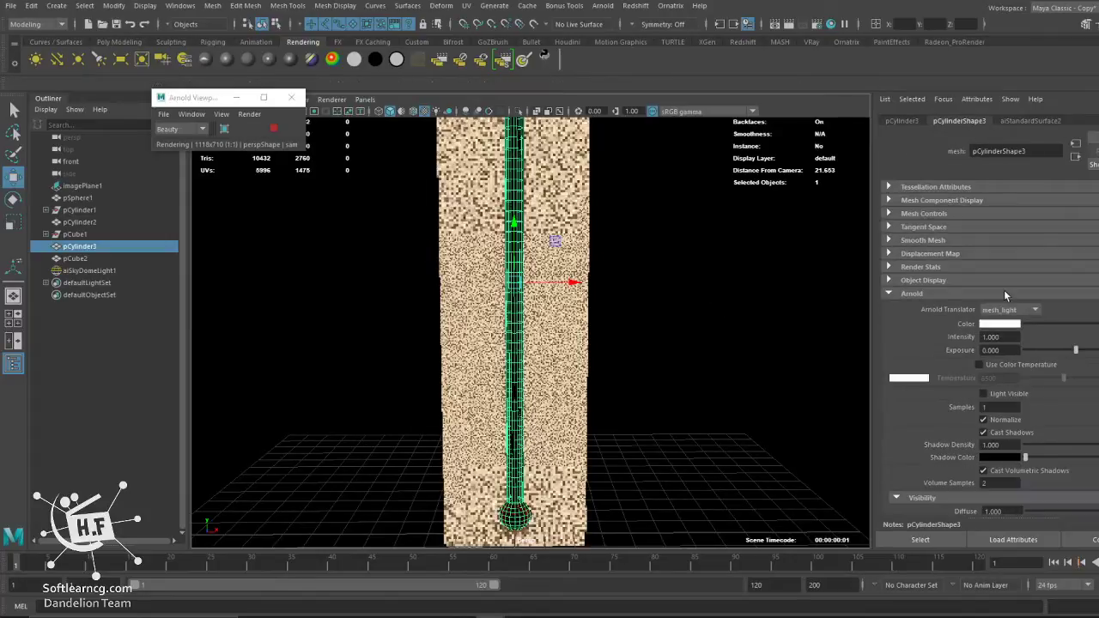
{"action": "left_click", "coordinate": [1016, 310]}
{"action": "left_click", "coordinate": [998, 323]}
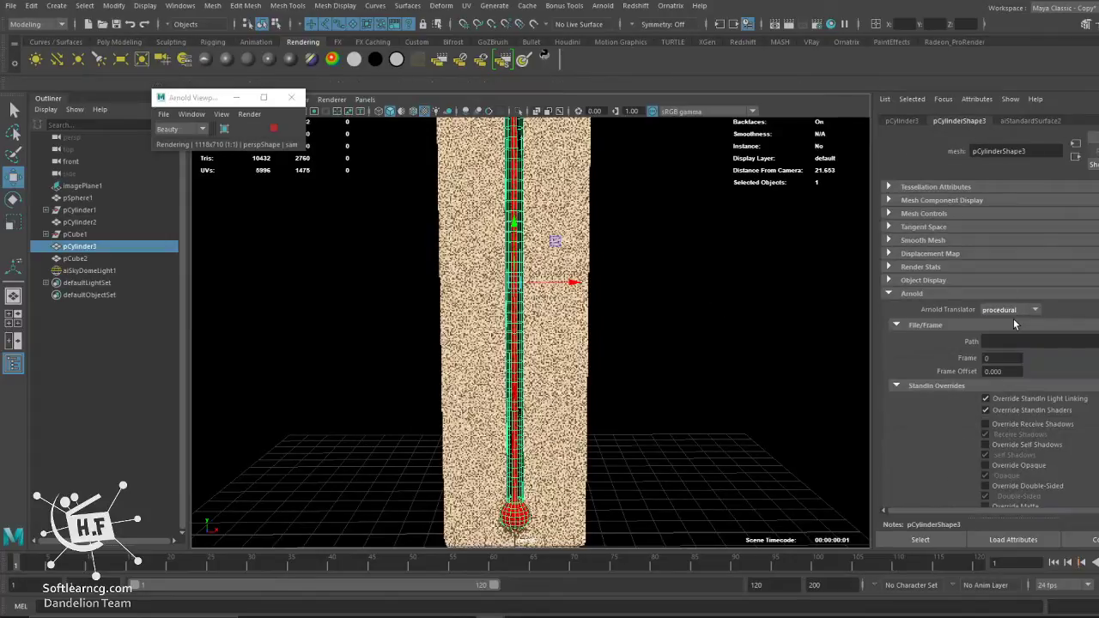
{"action": "left_click", "coordinate": [1013, 310]}
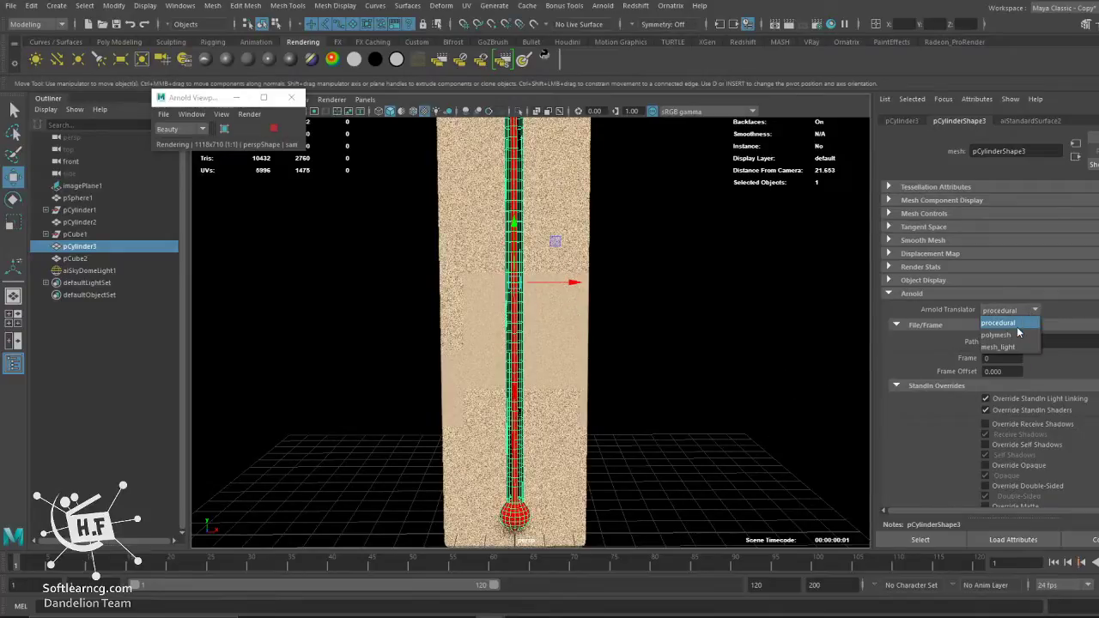
{"action": "left_click", "coordinate": [1009, 327]}
Frame the whole thermometer in view and stop the live Arnold render.
{"action": "left_click", "coordinate": [572, 331]}
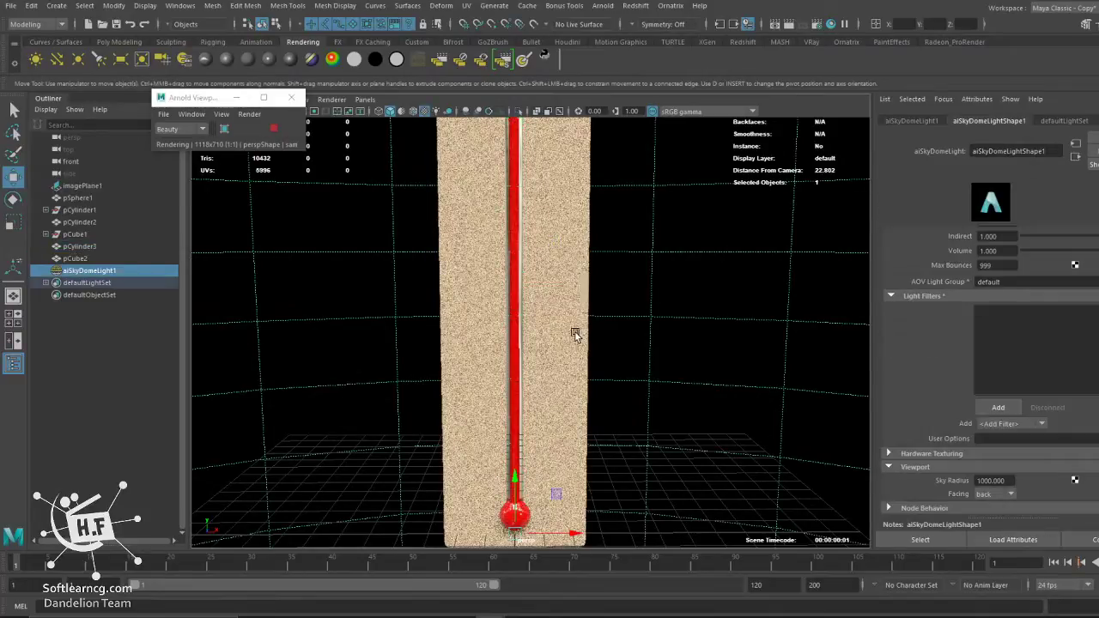
{"action": "mouse_move", "coordinate": [571, 331]}
{"action": "left_mouse_down", "text": "alt"}
{"action": "mouse_move", "coordinate": [533, 314]}
{"action": "mouse_move", "coordinate": [542, 333]}
{"action": "mouse_move", "coordinate": [578, 335]}
{"action": "left_mouse_up", "text": "alt"}
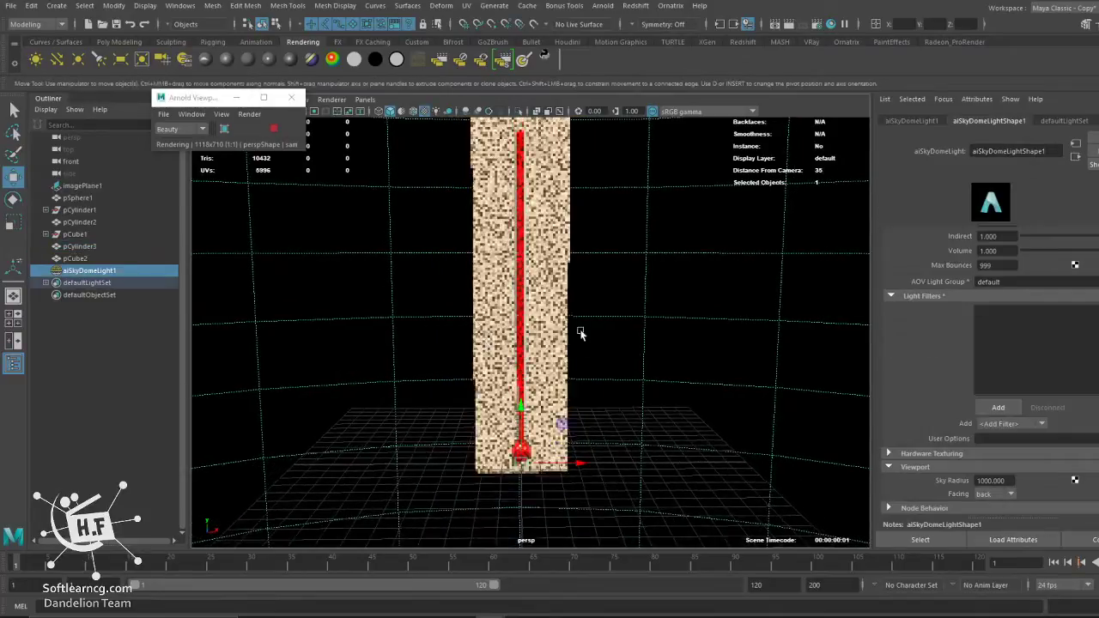
{"action": "right_click_drag", "start_coordinate": [579, 336], "coordinate": [562, 368], "text": "alt"}
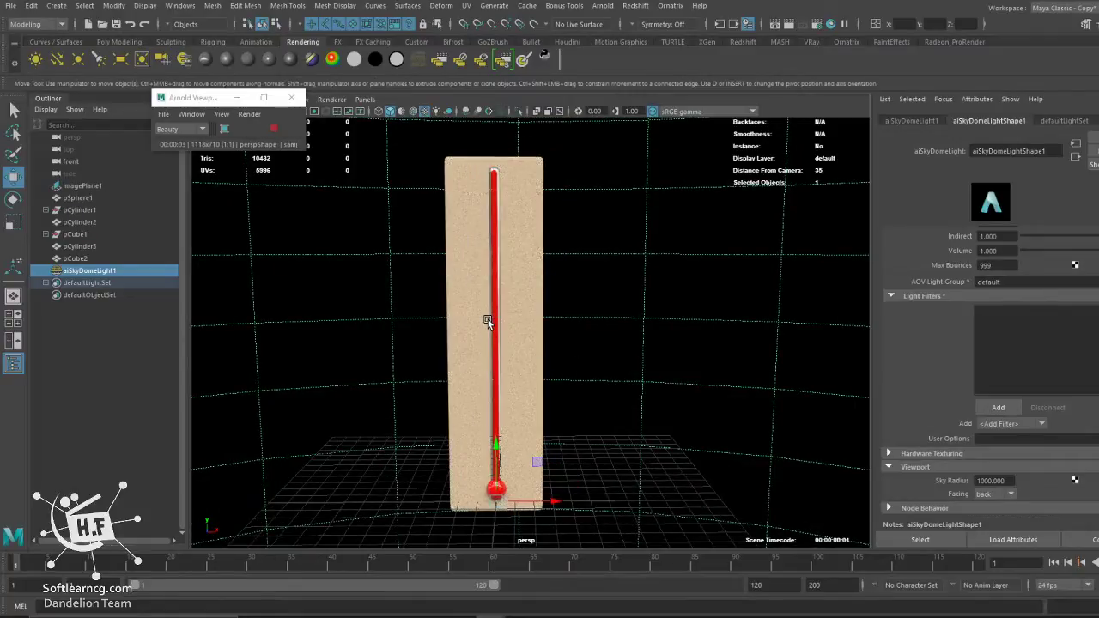
{"action": "left_click_drag", "start_coordinate": [546, 320], "coordinate": [515, 326], "text": "alt"}
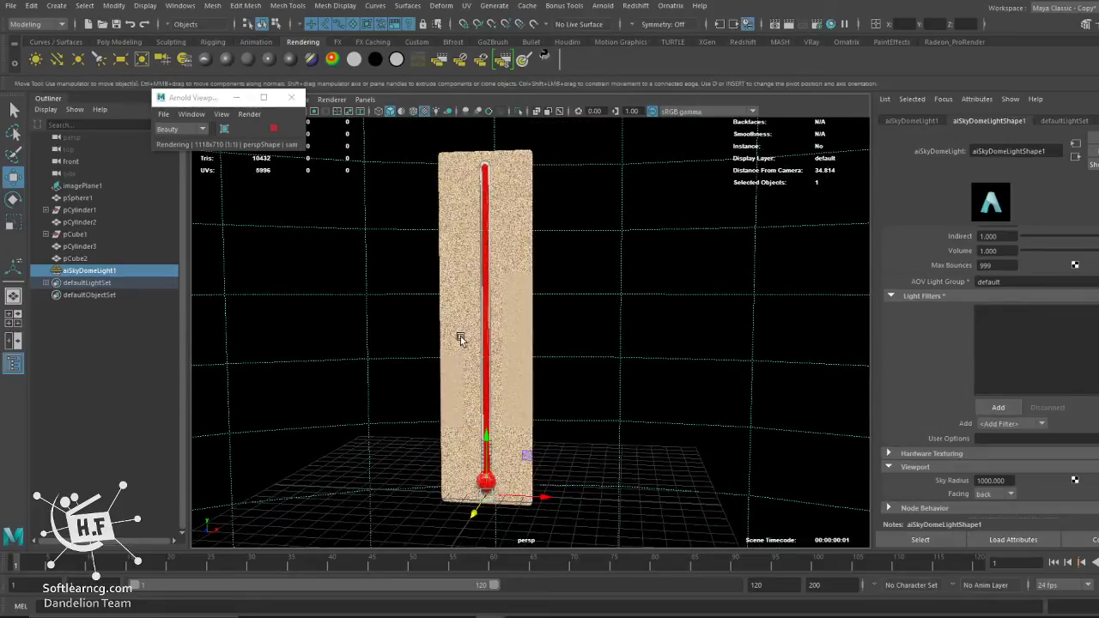
{"action": "scroll", "coordinate": [480, 296], "scroll_direction": "up", "scroll_amount": 1}
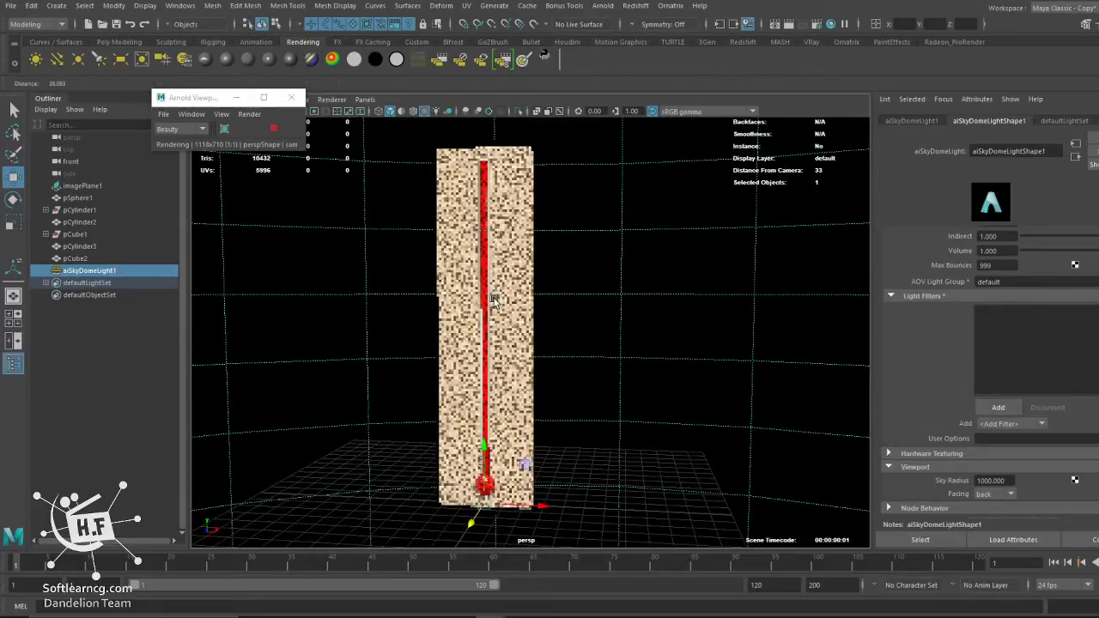
{"action": "left_click", "coordinate": [273, 129]}
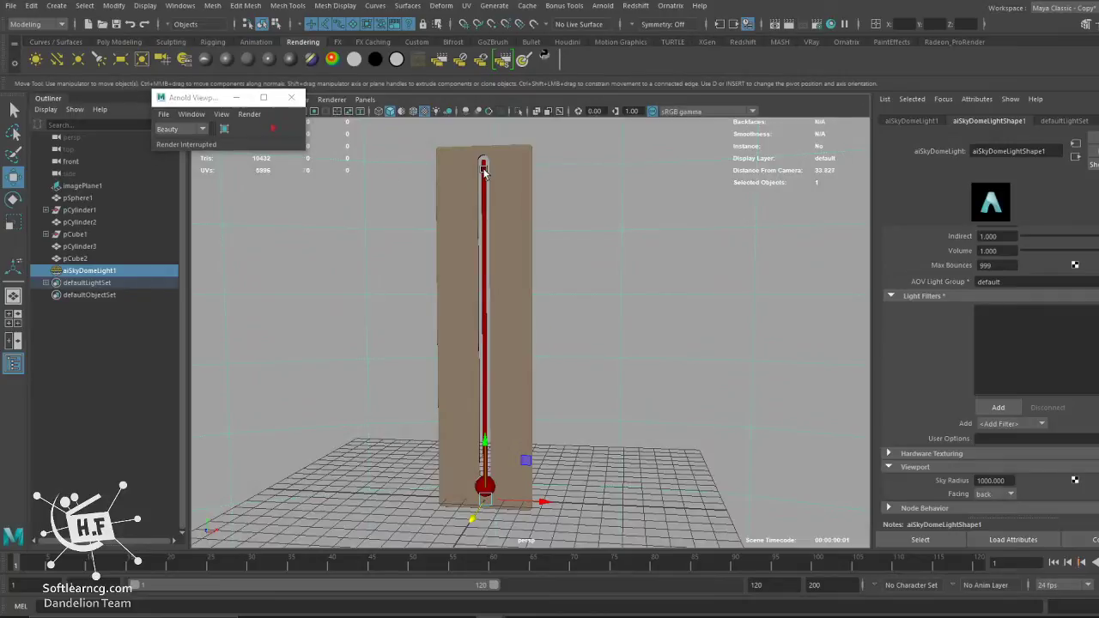
Select the thin inner cylinder pCylinder2 among the thermometer parts.
{"action": "left_click", "coordinate": [483, 176]}
{"action": "left_click", "coordinate": [84, 258]}
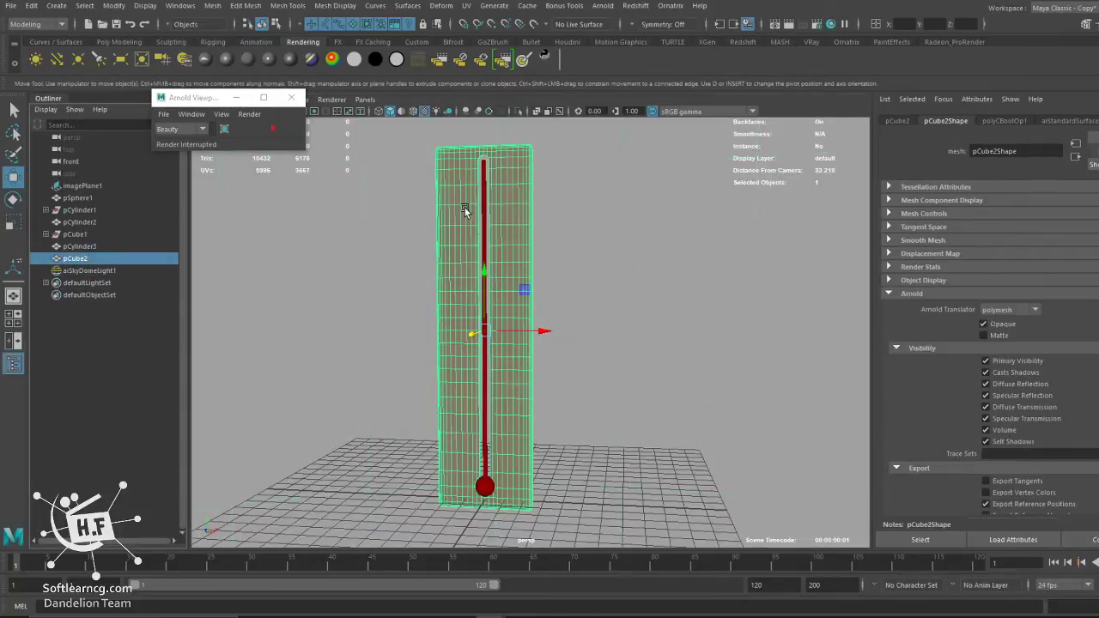
{"action": "left_click", "coordinate": [86, 222]}
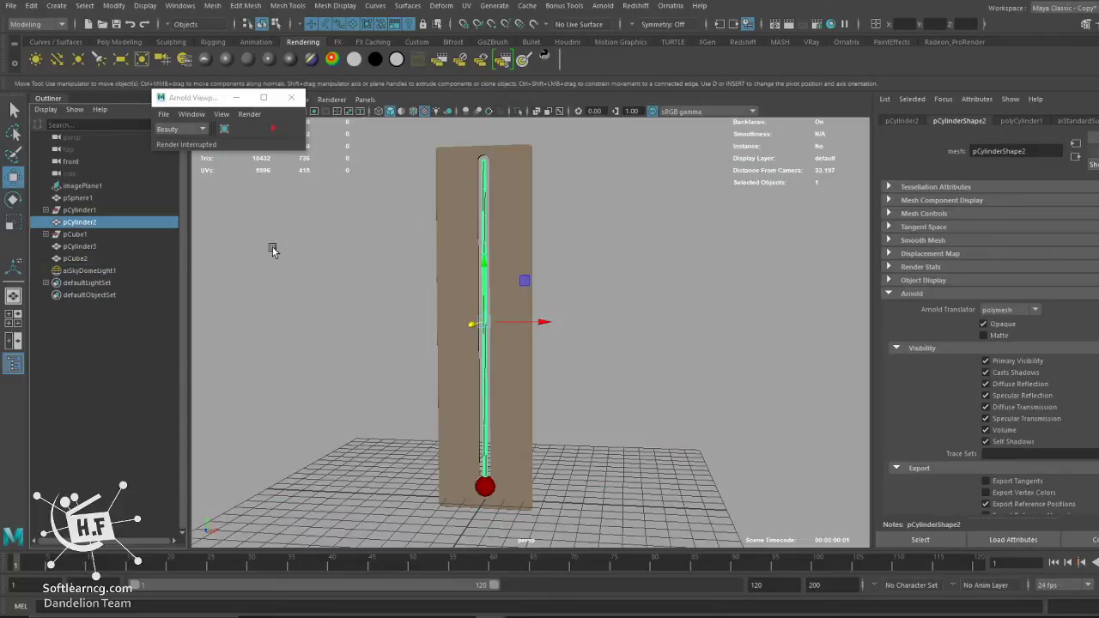
{"action": "right_click_drag", "start_coordinate": [482, 178], "coordinate": [467, 170]}
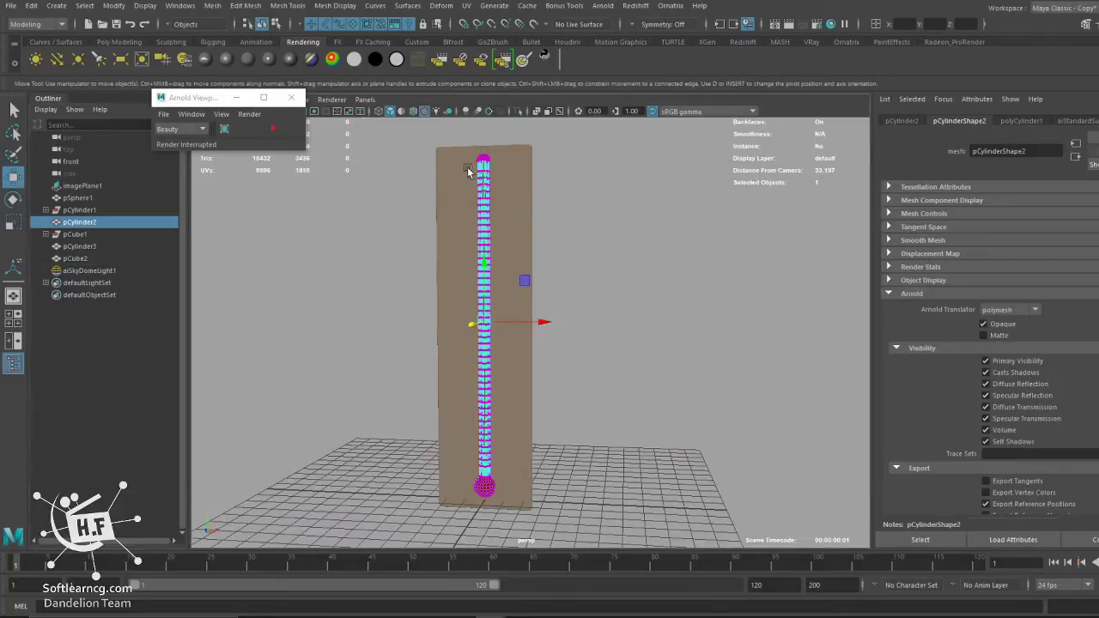
{"action": "key", "text": "F8"}
{"action": "left_click", "coordinate": [480, 181], "text": "shift"}
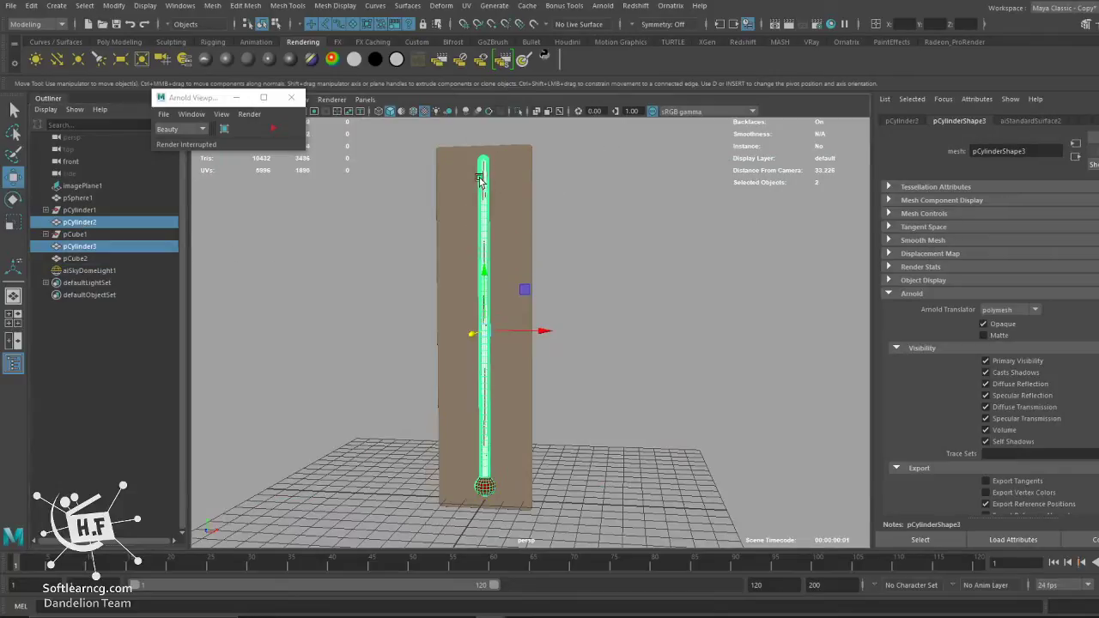
{"action": "right_click_drag", "start_coordinate": [486, 175], "coordinate": [172, 218]}
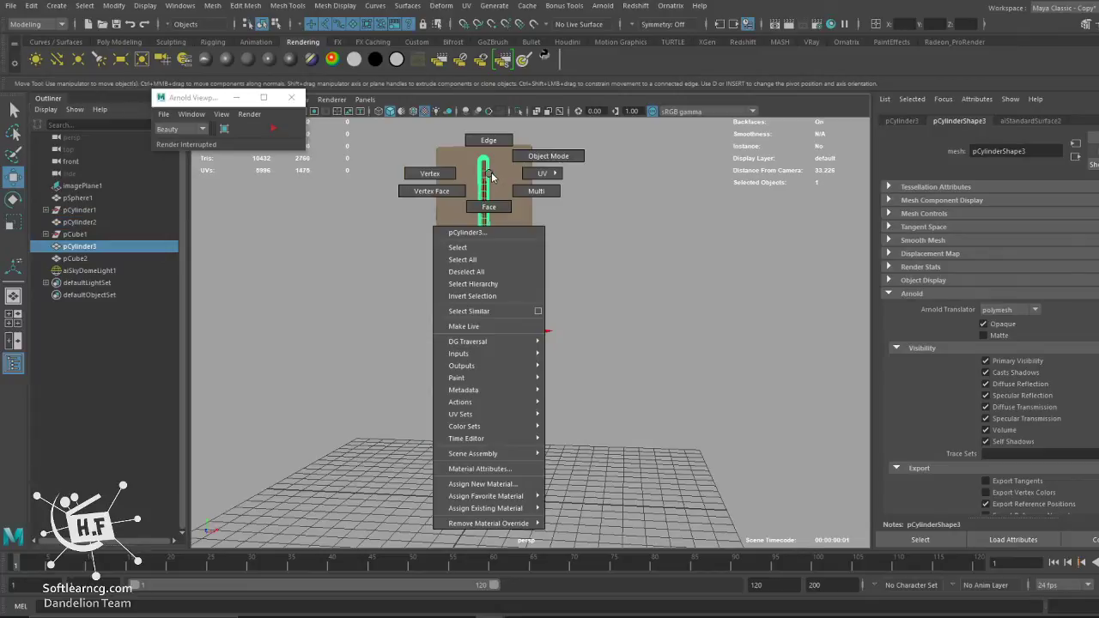
{"action": "left_click", "coordinate": [85, 222]}
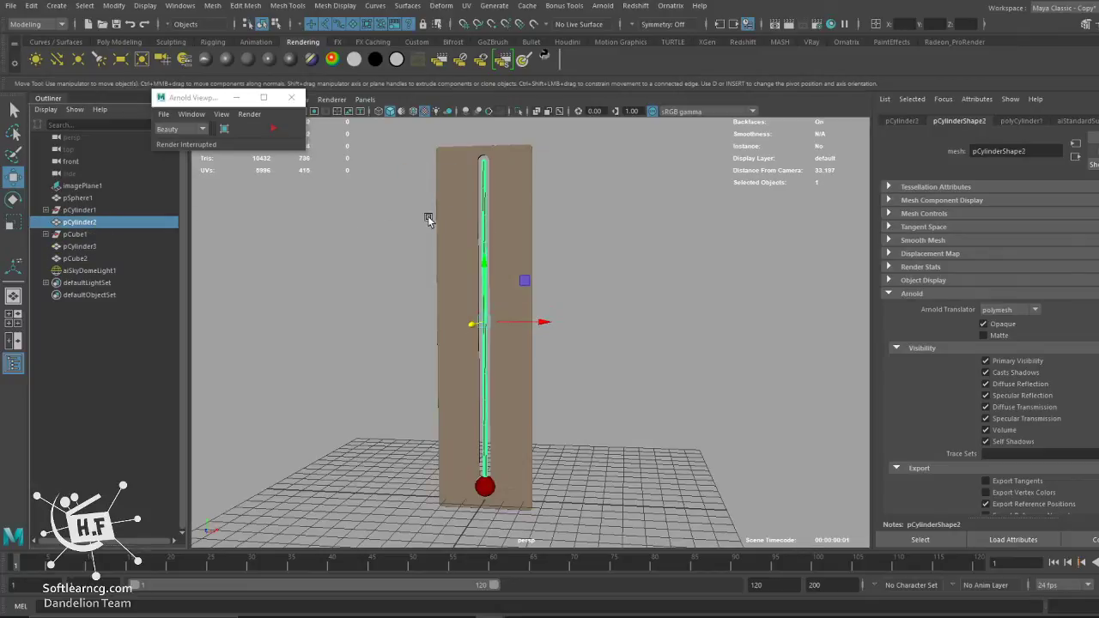
Isolate pCylinder2 and select its top vertex.
{"action": "left_click", "coordinate": [517, 111]}
{"action": "right_click", "coordinate": [489, 176]}
{"action": "right_click_drag", "start_coordinate": [488, 176], "coordinate": [493, 162]}
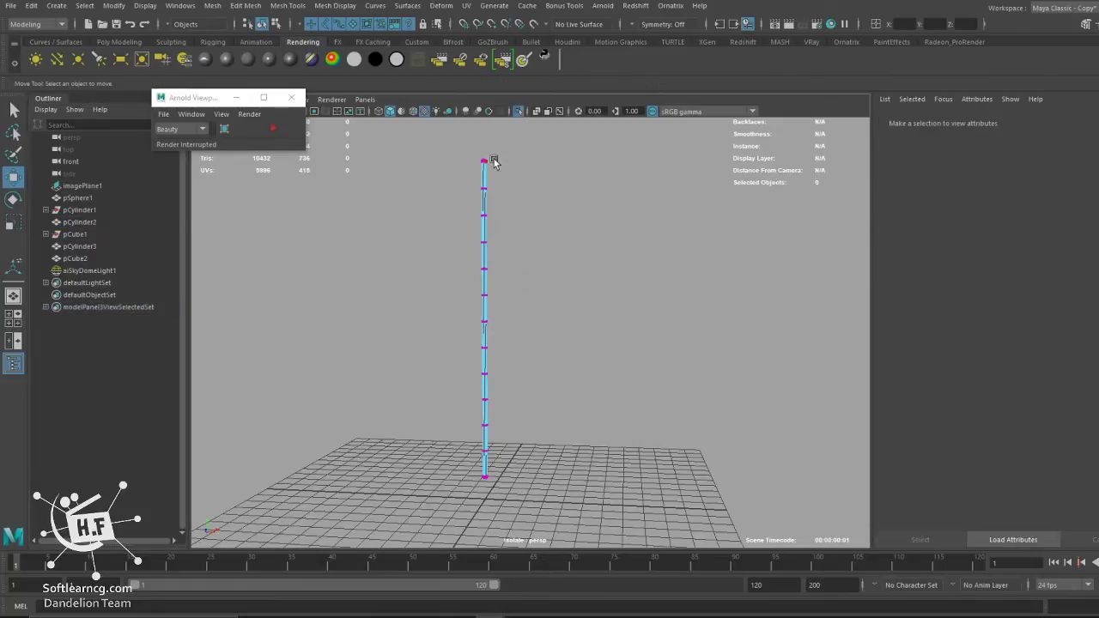
{"action": "left_click_drag", "start_coordinate": [504, 149], "coordinate": [464, 174]}
Add a cluster to the top vertex, move cluster1Handle along Y, and end isolation.
{"action": "left_click", "coordinate": [212, 6]}
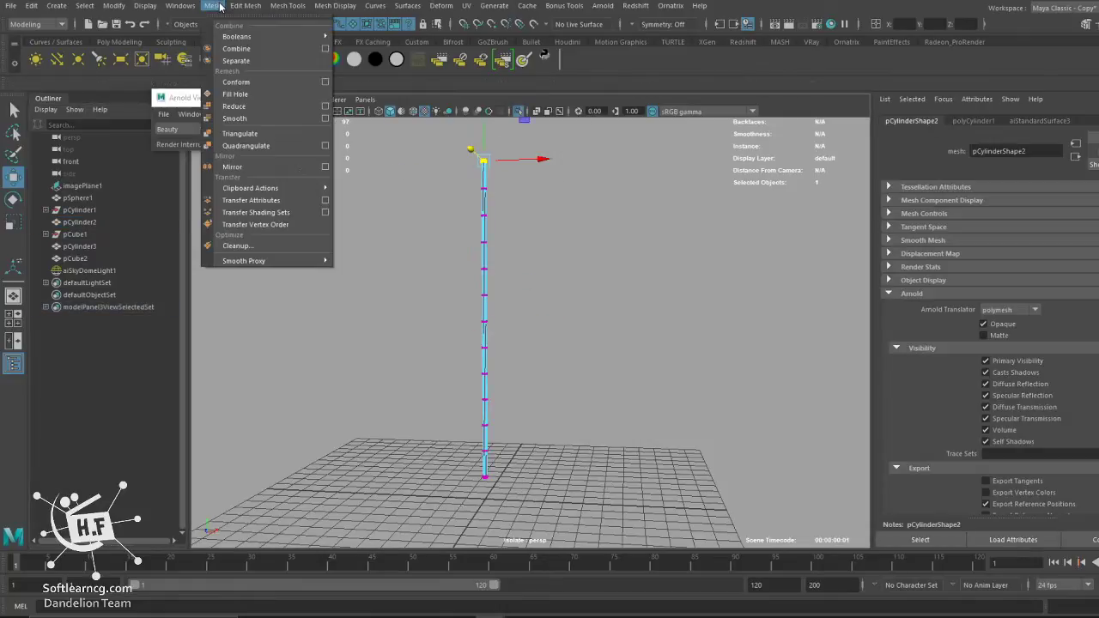
{"action": "left_click", "coordinate": [335, 5]}
{"action": "left_click", "coordinate": [438, 6]}
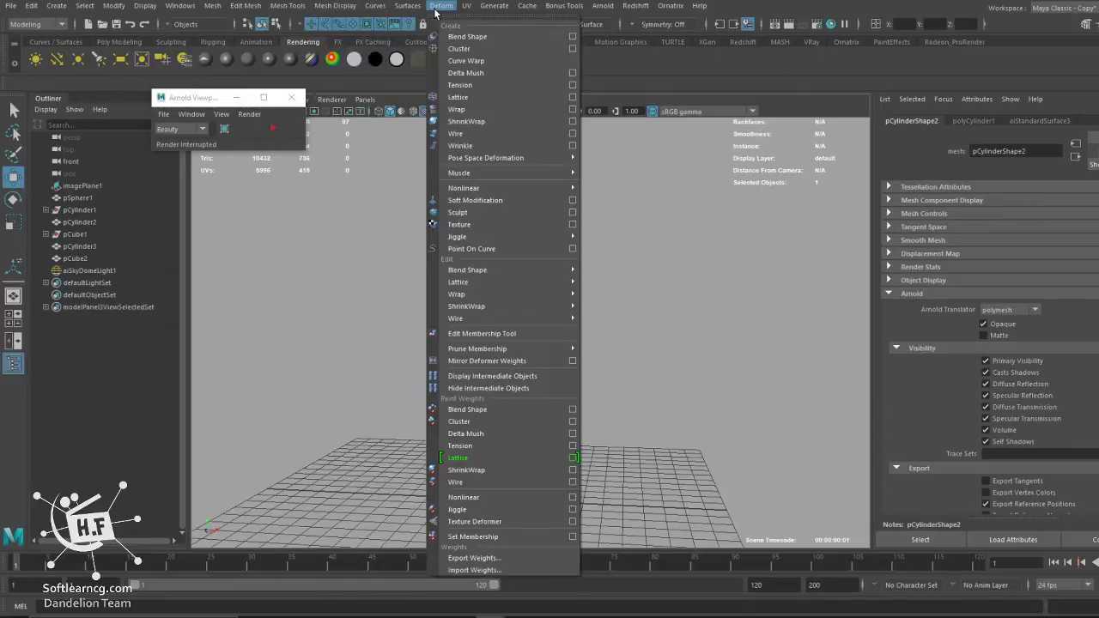
{"action": "left_click", "coordinate": [478, 48]}
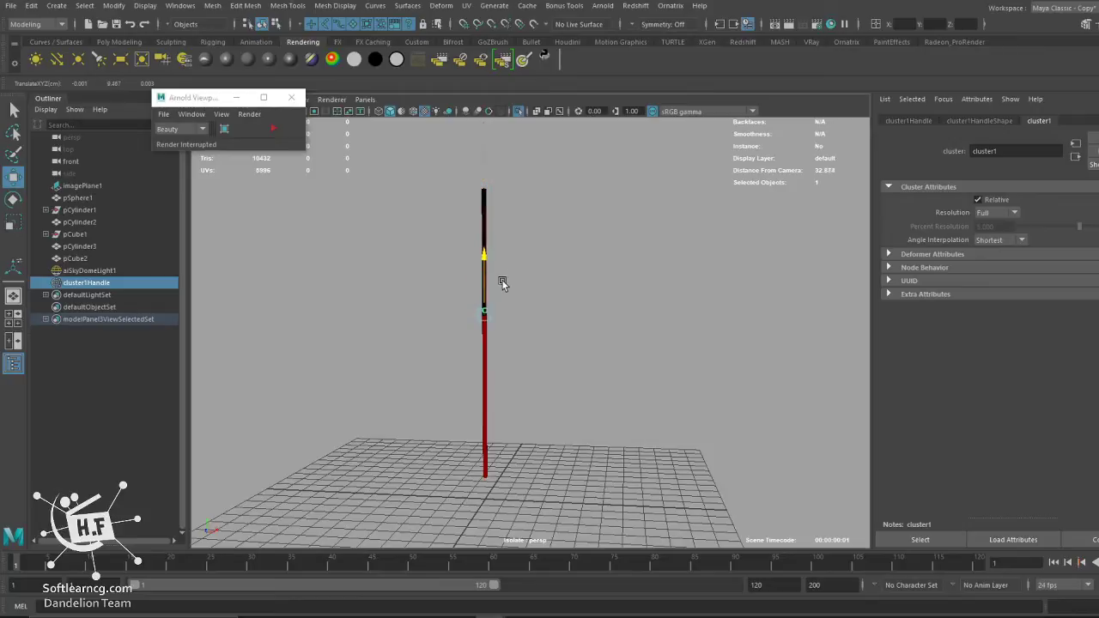
{"action": "middle_click_drag", "start_coordinate": [508, 118], "coordinate": [509, 168]}
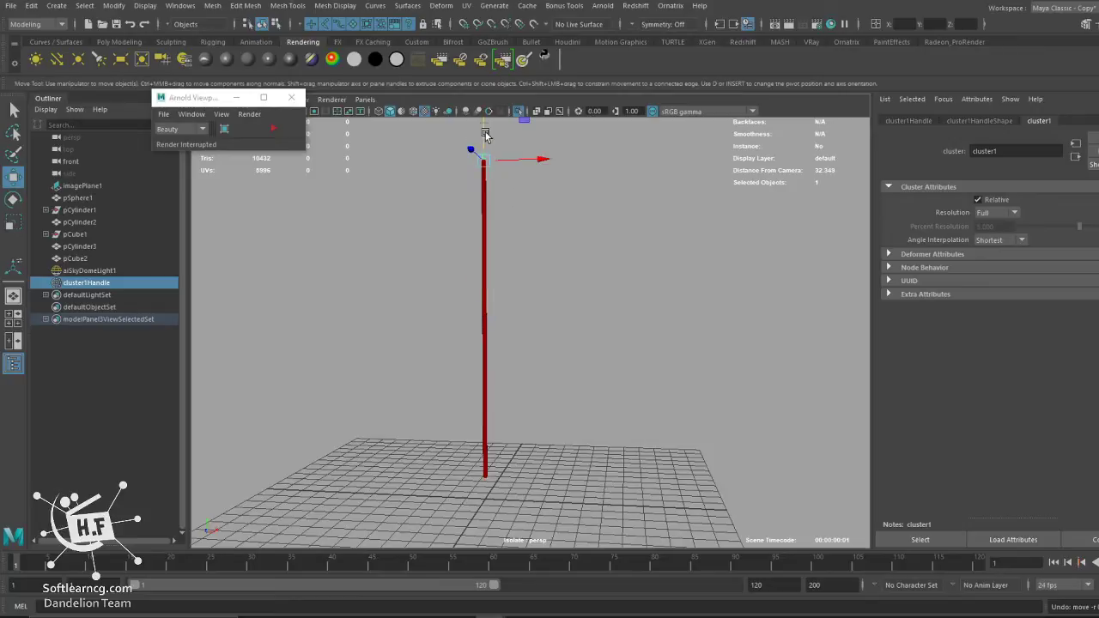
{"action": "left_click_drag", "start_coordinate": [485, 135], "coordinate": [488, 227]}
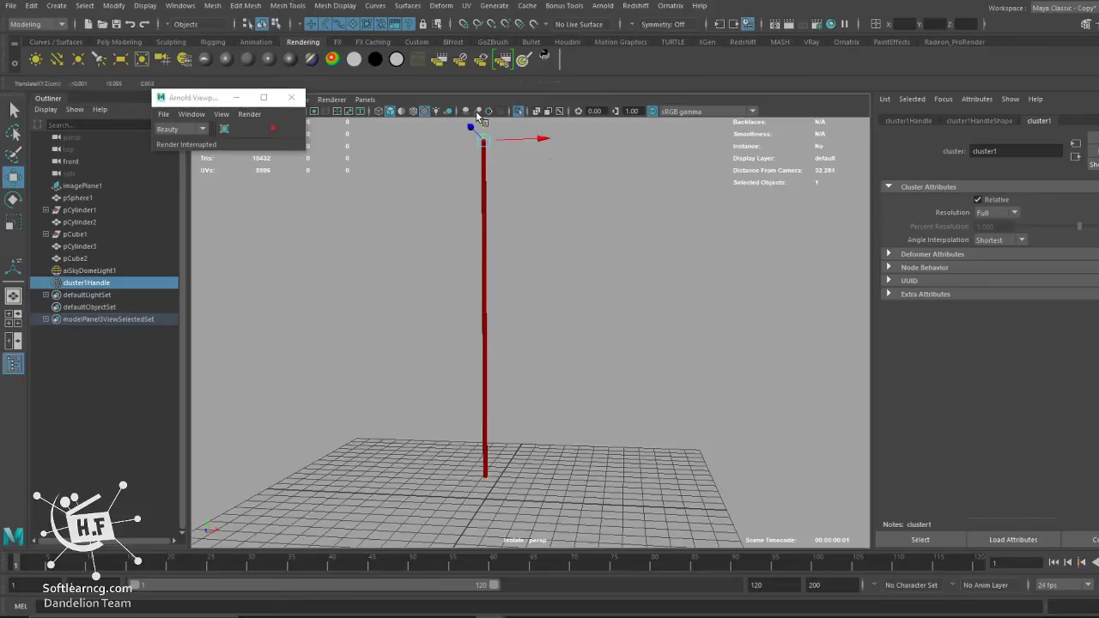
{"action": "left_click_drag", "start_coordinate": [487, 266], "coordinate": [486, 161]}
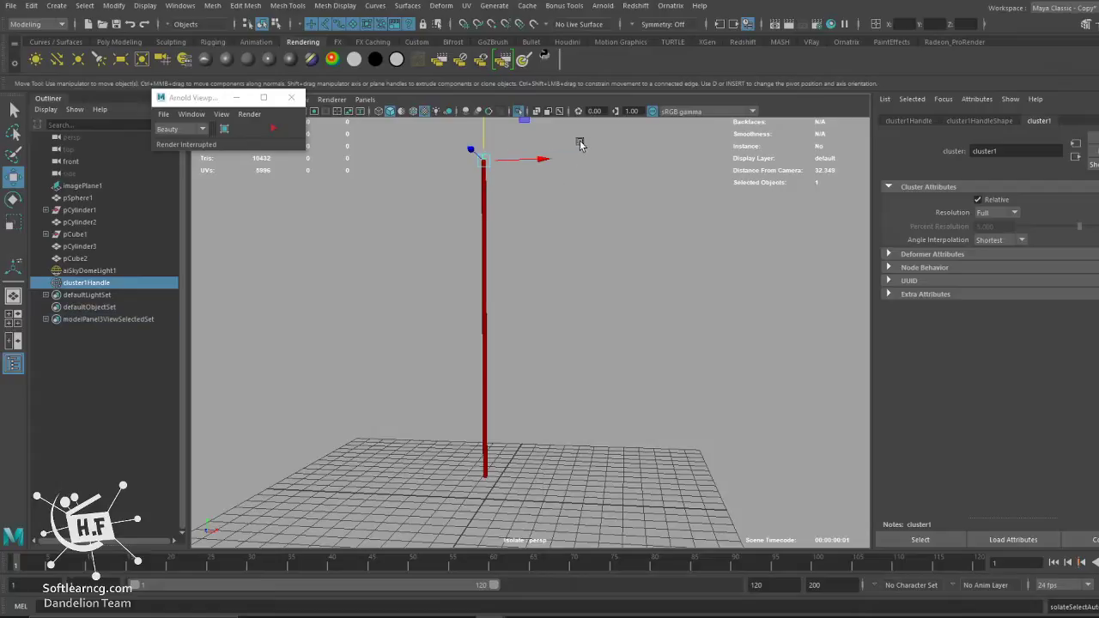
{"action": "left_click", "coordinate": [519, 111]}
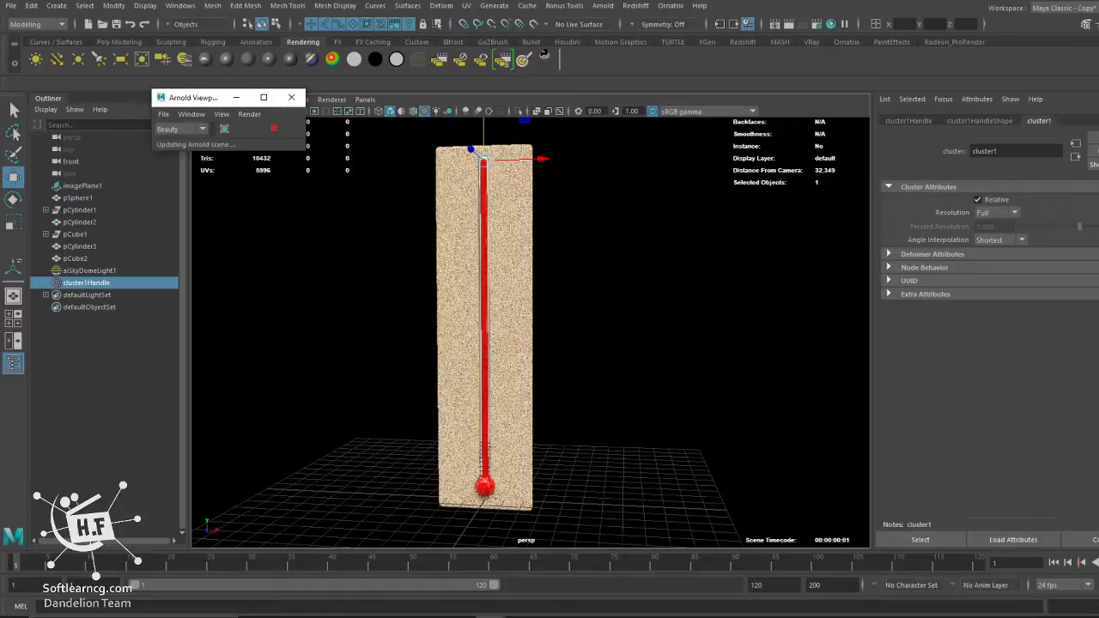
Orbit the camera around the thermometer and select the body pCube2.
{"action": "mouse_move", "coordinate": [518, 245]}
{"action": "left_mouse_down", "text": "alt"}
{"action": "mouse_move", "coordinate": [595, 252]}
{"action": "mouse_move", "coordinate": [684, 294]}
{"action": "mouse_move", "coordinate": [650, 292]}
{"action": "left_mouse_up", "text": "alt"}
{"action": "left_click", "coordinate": [661, 330]}
{"action": "mouse_move", "coordinate": [661, 331]}
{"action": "left_mouse_down", "text": "alt"}
{"action": "mouse_move", "coordinate": [681, 332]}
{"action": "mouse_move", "coordinate": [567, 336]}
{"action": "mouse_move", "coordinate": [589, 319]}
{"action": "mouse_move", "coordinate": [581, 314]}
{"action": "mouse_move", "coordinate": [609, 333]}
{"action": "left_mouse_up", "text": "alt"}
{"action": "right_click", "coordinate": [607, 288]}
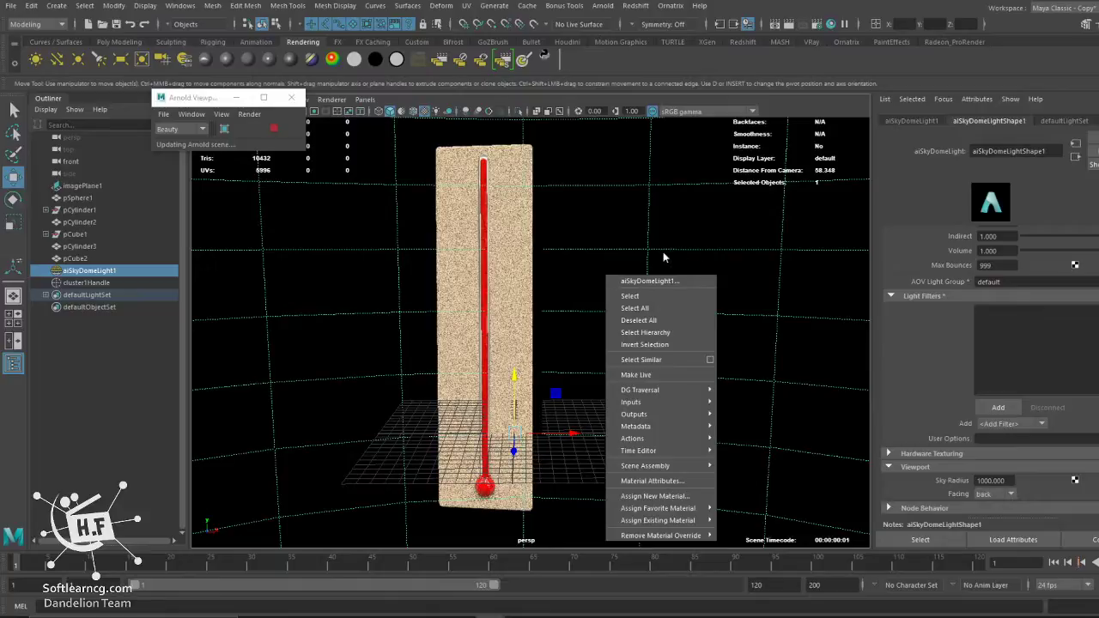
{"action": "left_click", "coordinate": [526, 273]}
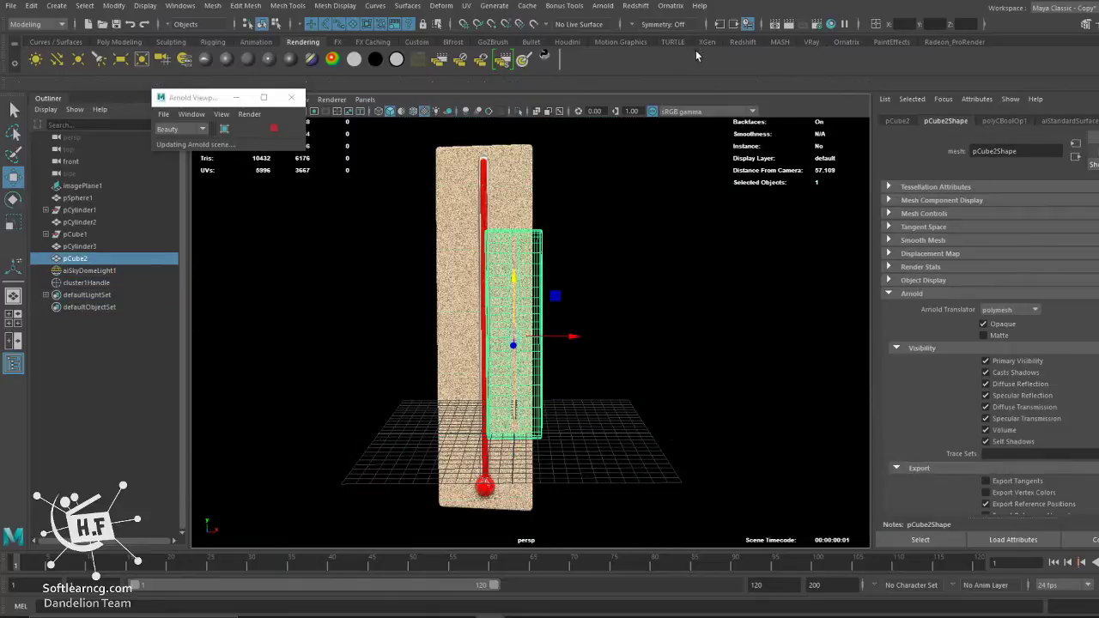
Render the scene in Arnold RenderView and reposition the render window.
{"action": "left_click", "coordinate": [604, 6]}
{"action": "left_click", "coordinate": [618, 38]}
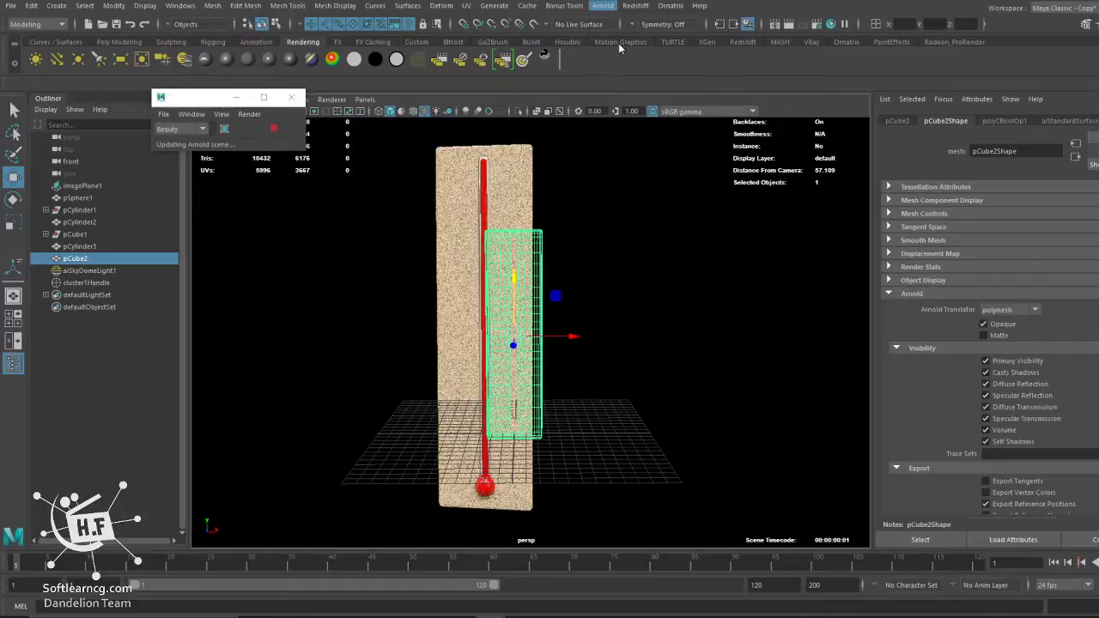
{"action": "left_click_drag", "start_coordinate": [549, 97], "coordinate": [654, 115]}
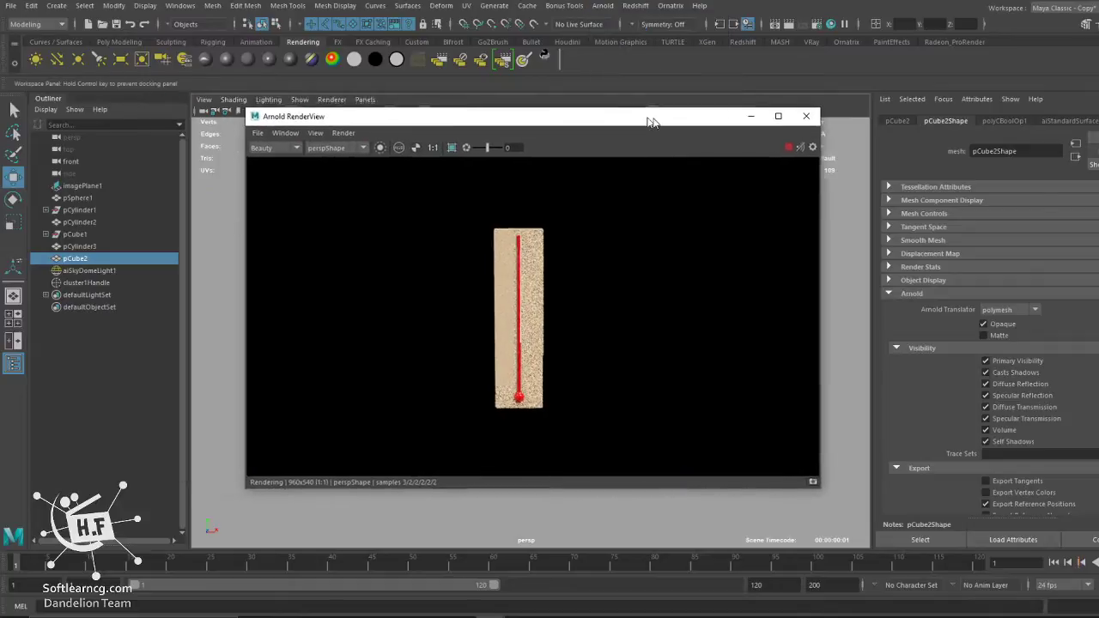
Restart the live IPR render of the speckled beige thermometer with its red tube in Arnold RenderView.
{"action": "left_click", "coordinate": [559, 507]}
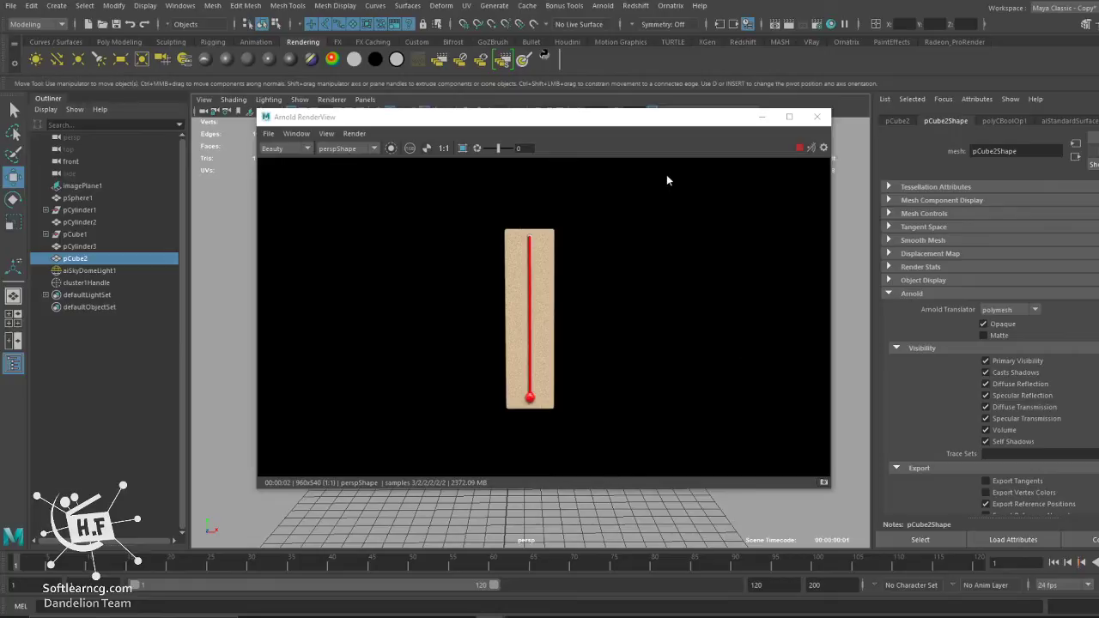
{"action": "left_click", "coordinate": [783, 151]}
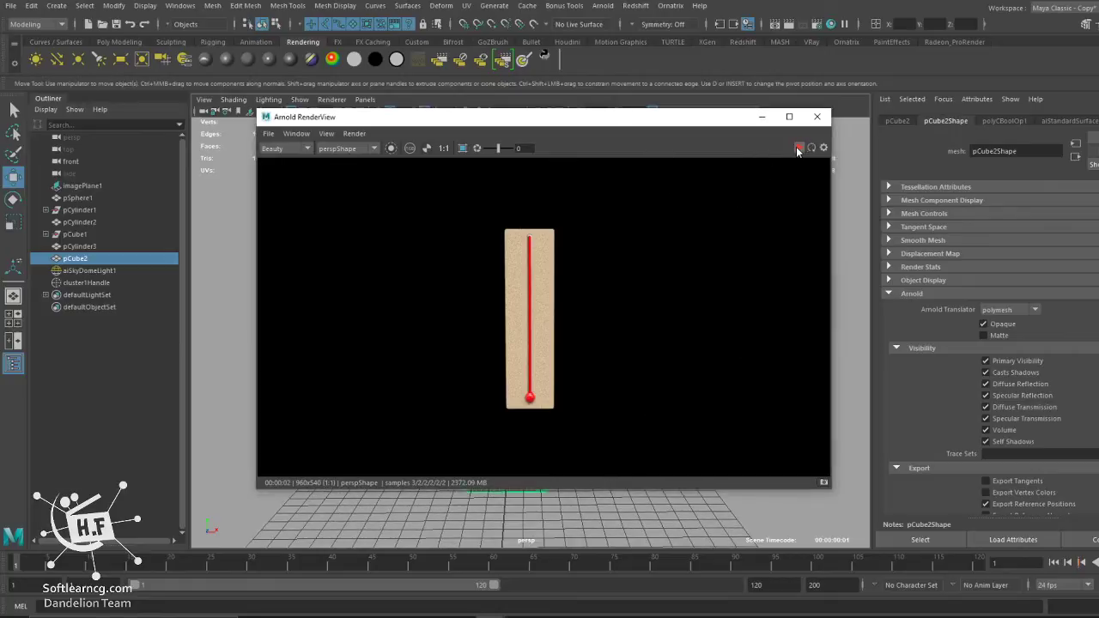
{"action": "left_click", "coordinate": [799, 149]}
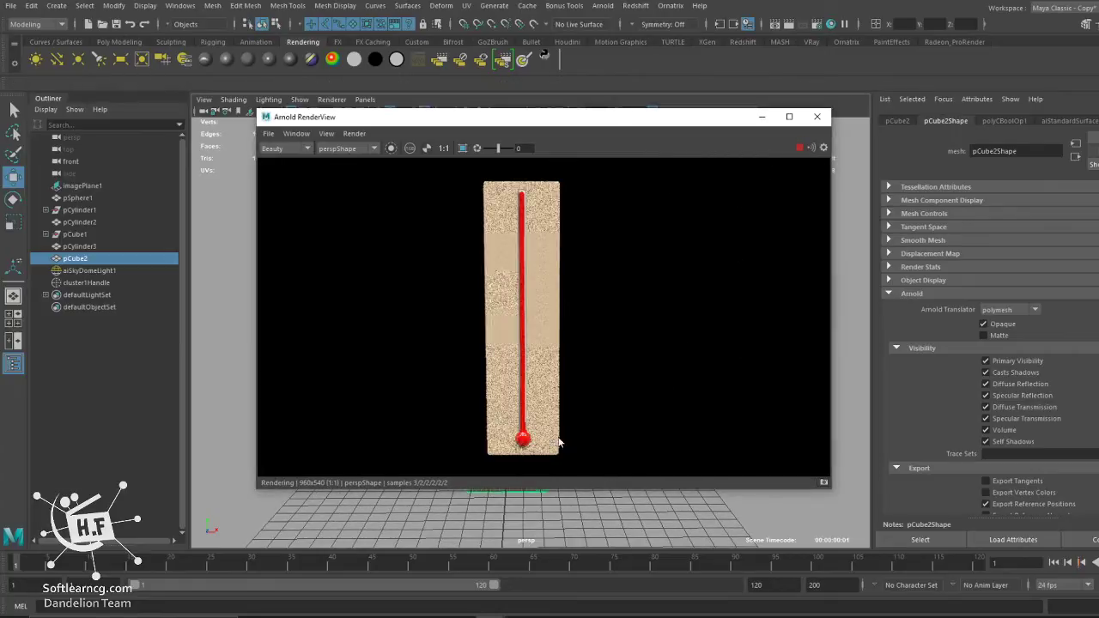